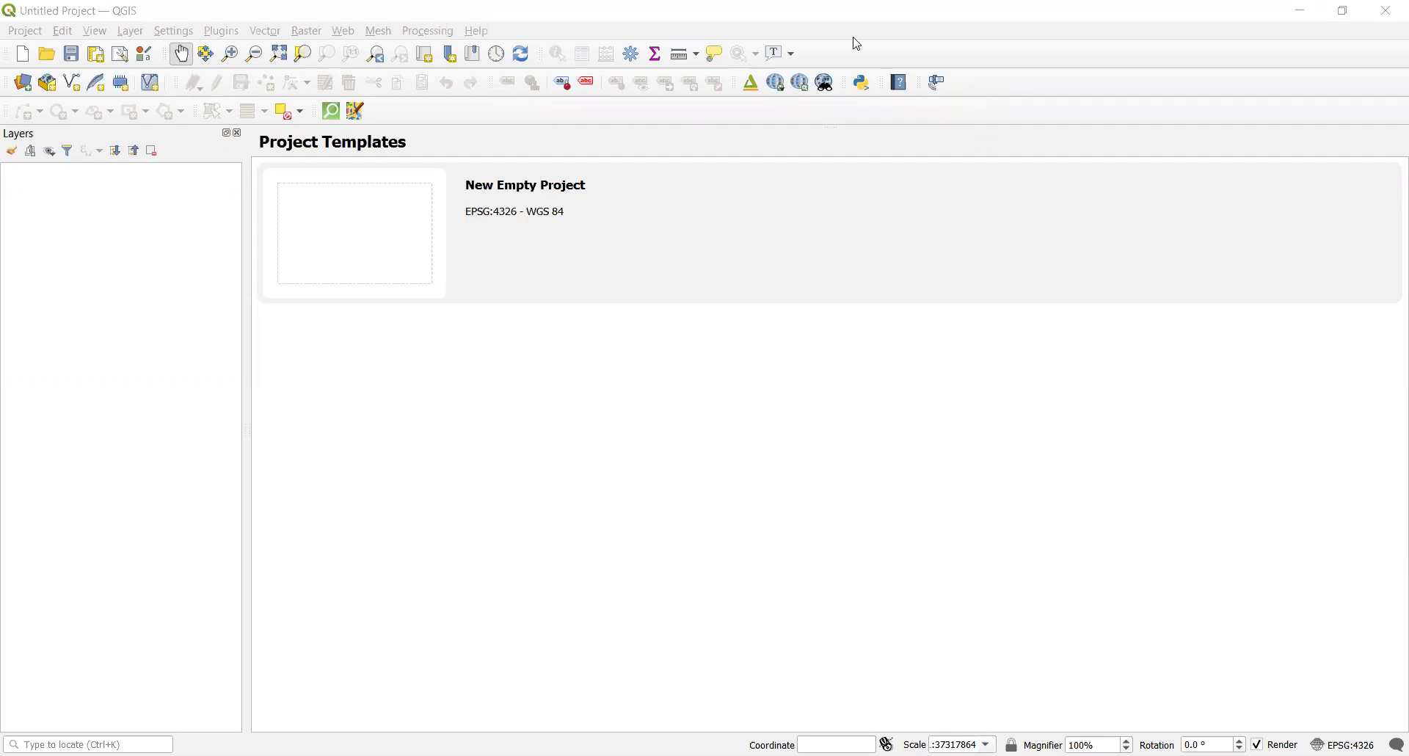
Start adding a vector layer and browse to the Table-Joins-Spatial-Joins-code-file folder inside Table-Joins-and-Spatial-Joins-Codefiles (1).
left_click(130, 31)
mouse_move(171, 98)
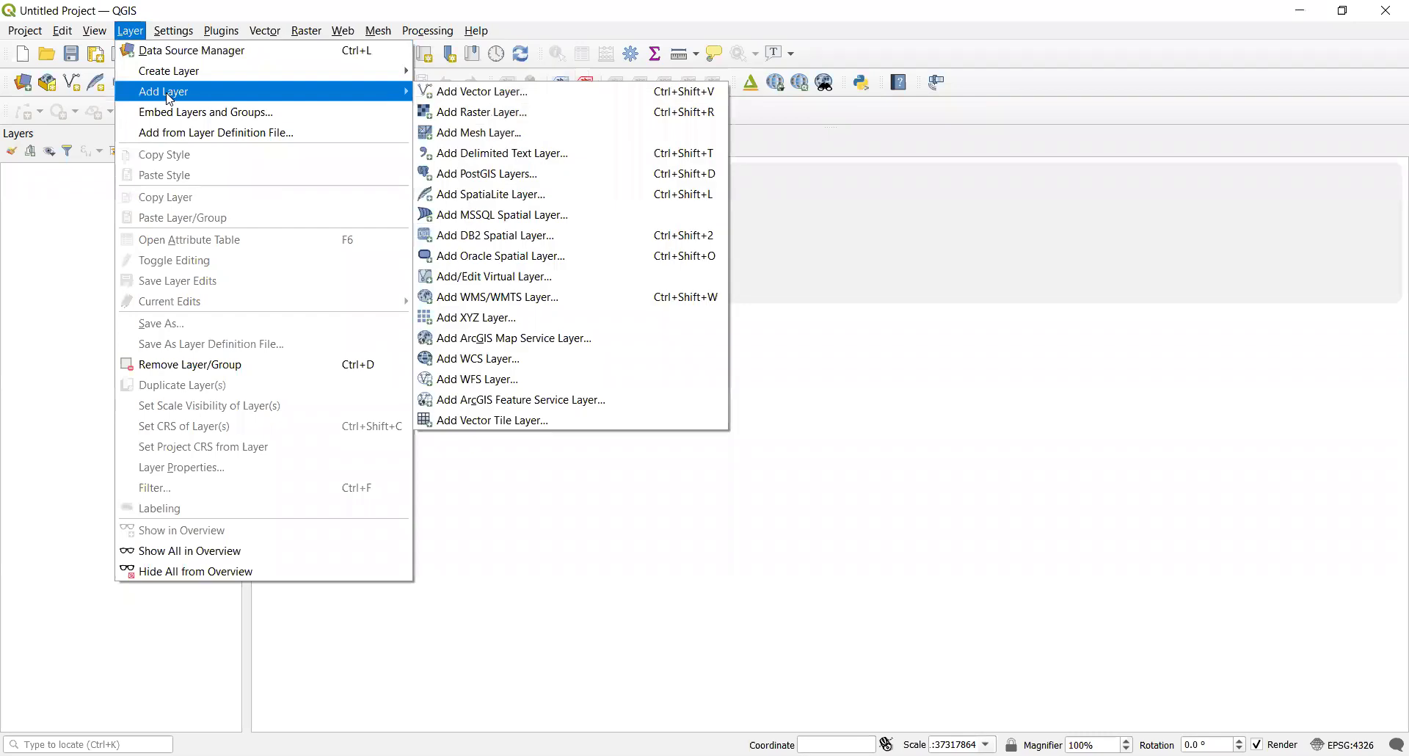
left_click(459, 92)
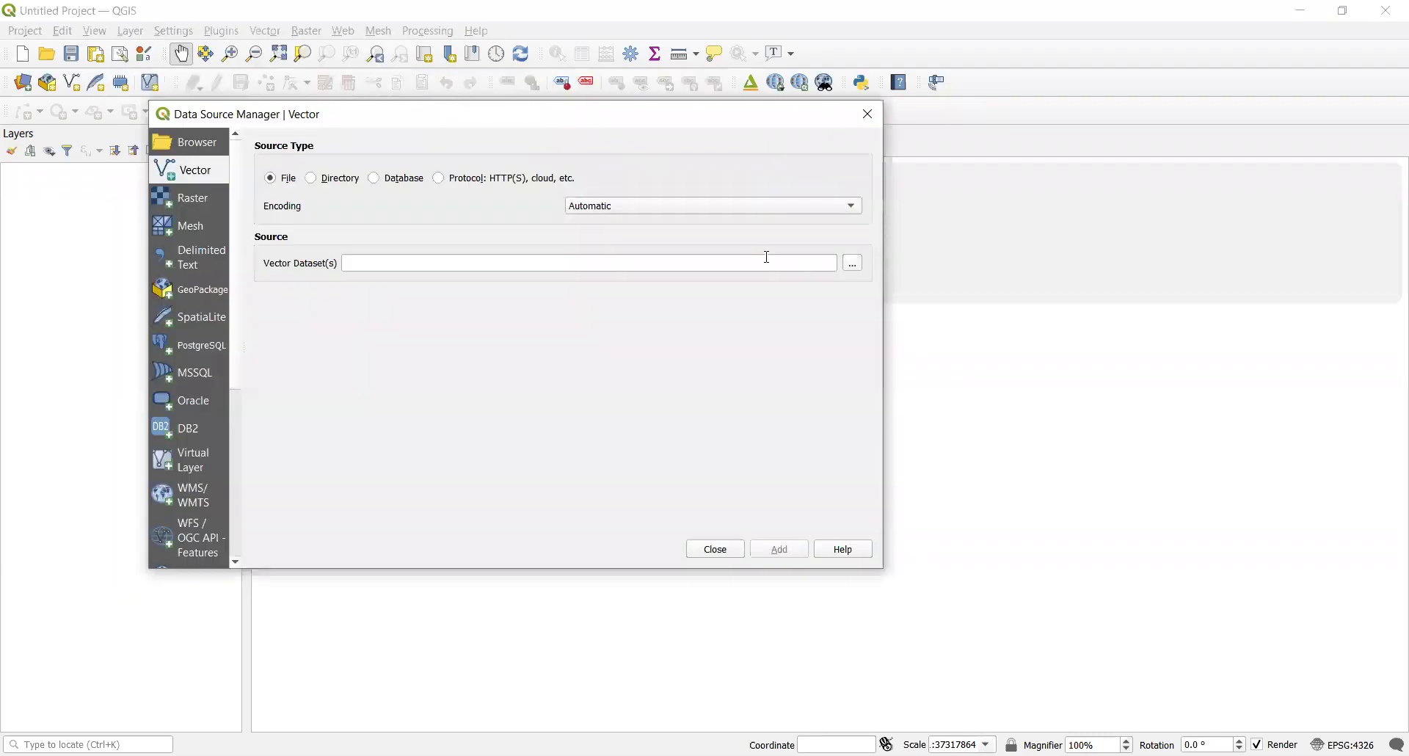
left_click(853, 263)
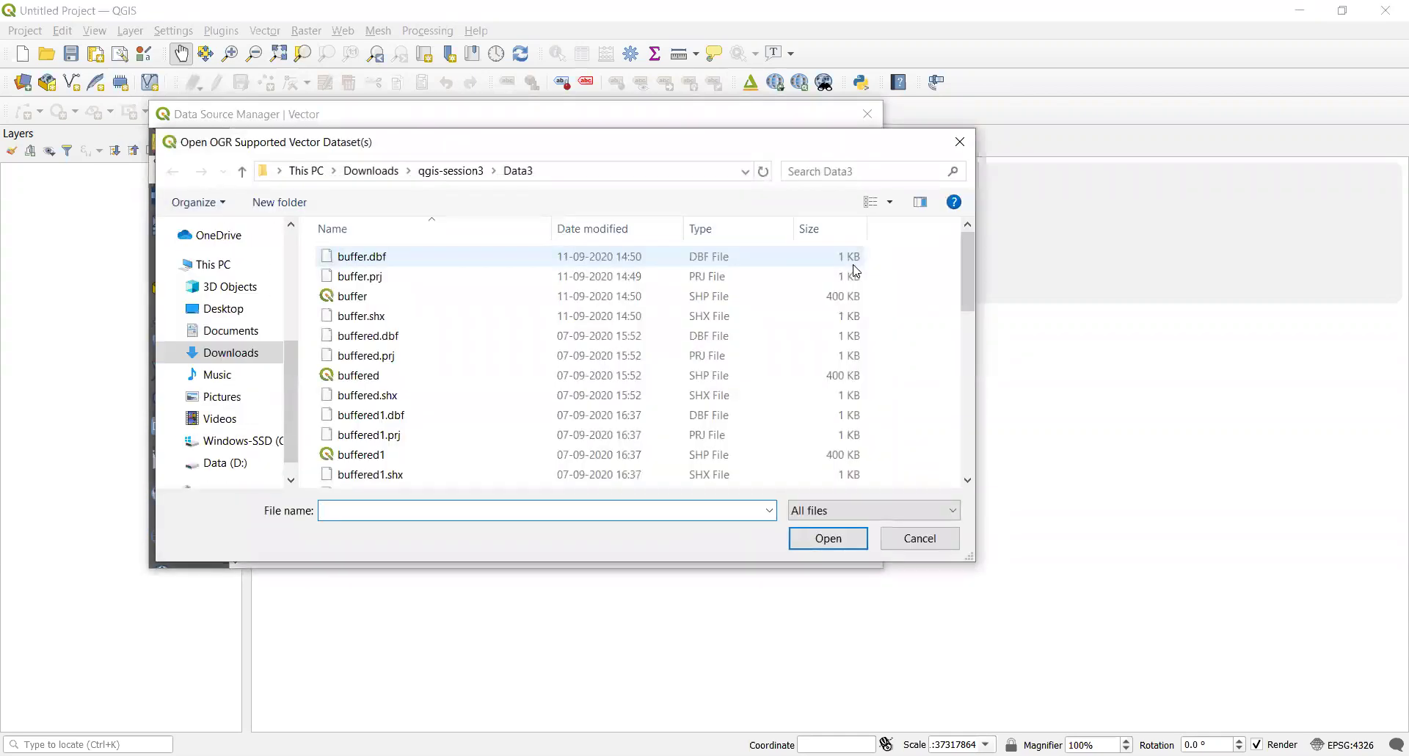
left_click_drag(969, 275, 984, 397)
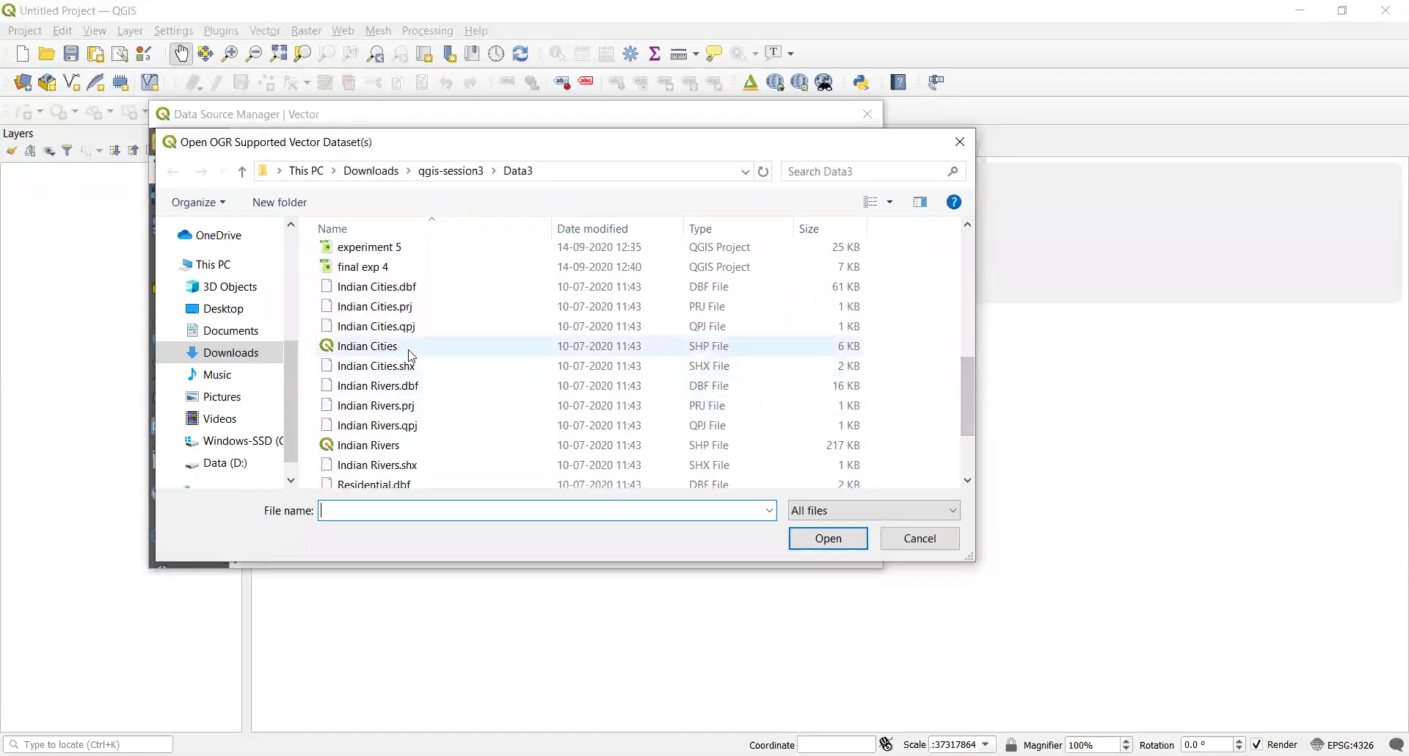
left_click_drag(971, 373, 976, 418)
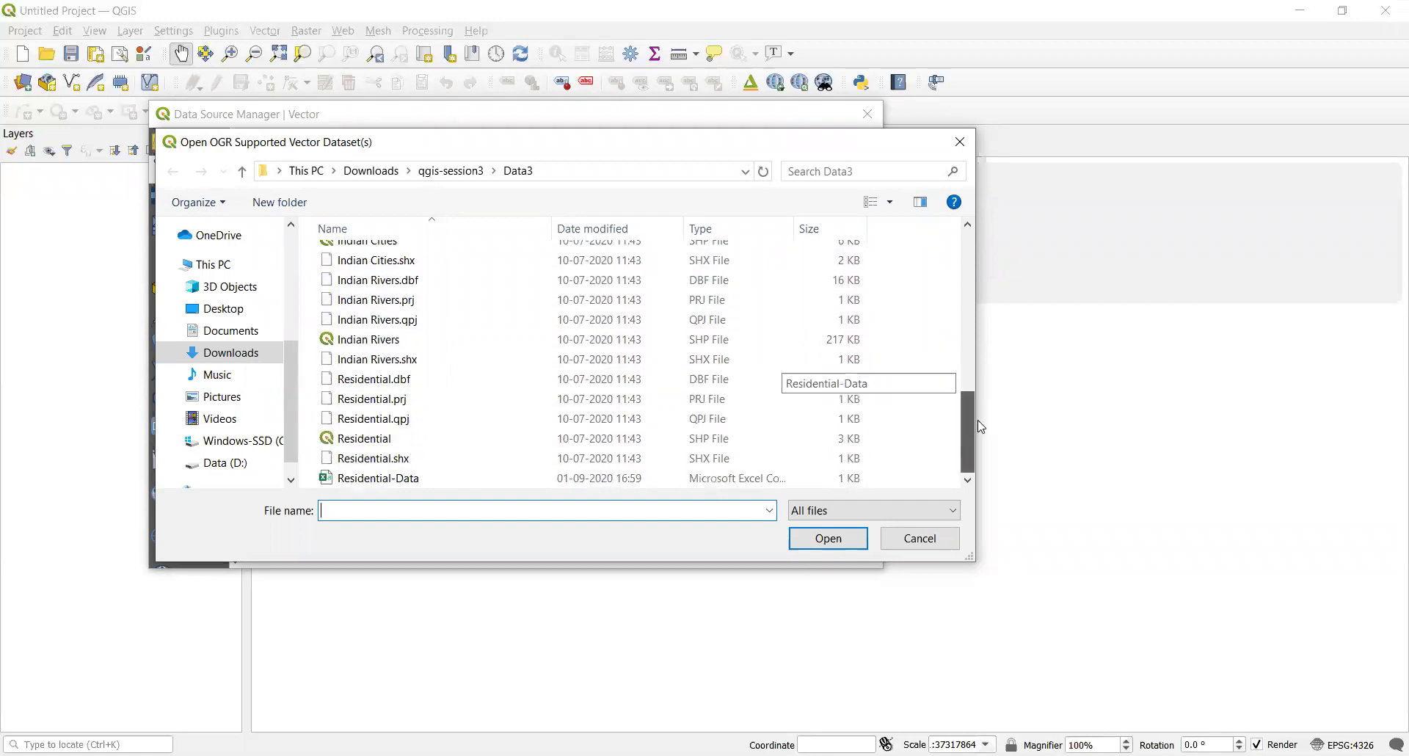
left_click(884, 170)
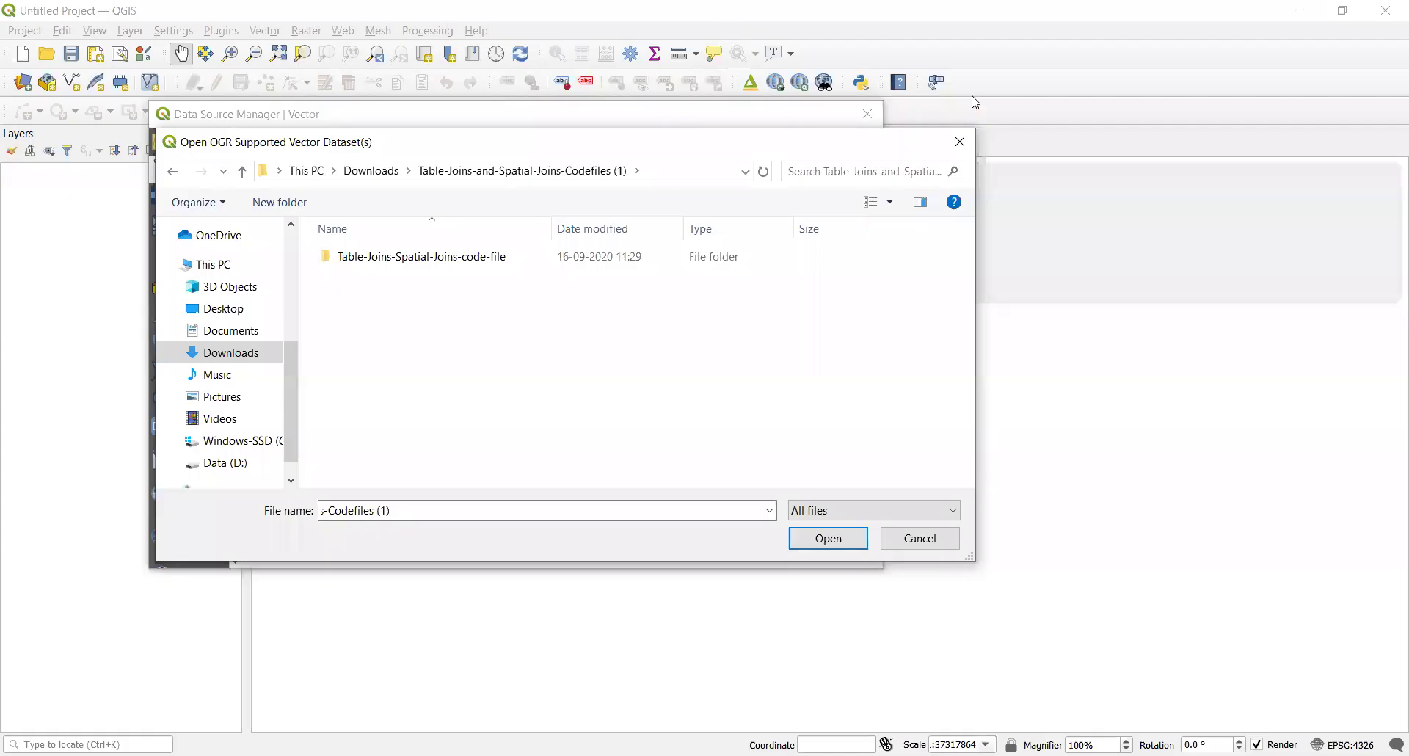
double_click(443, 259)
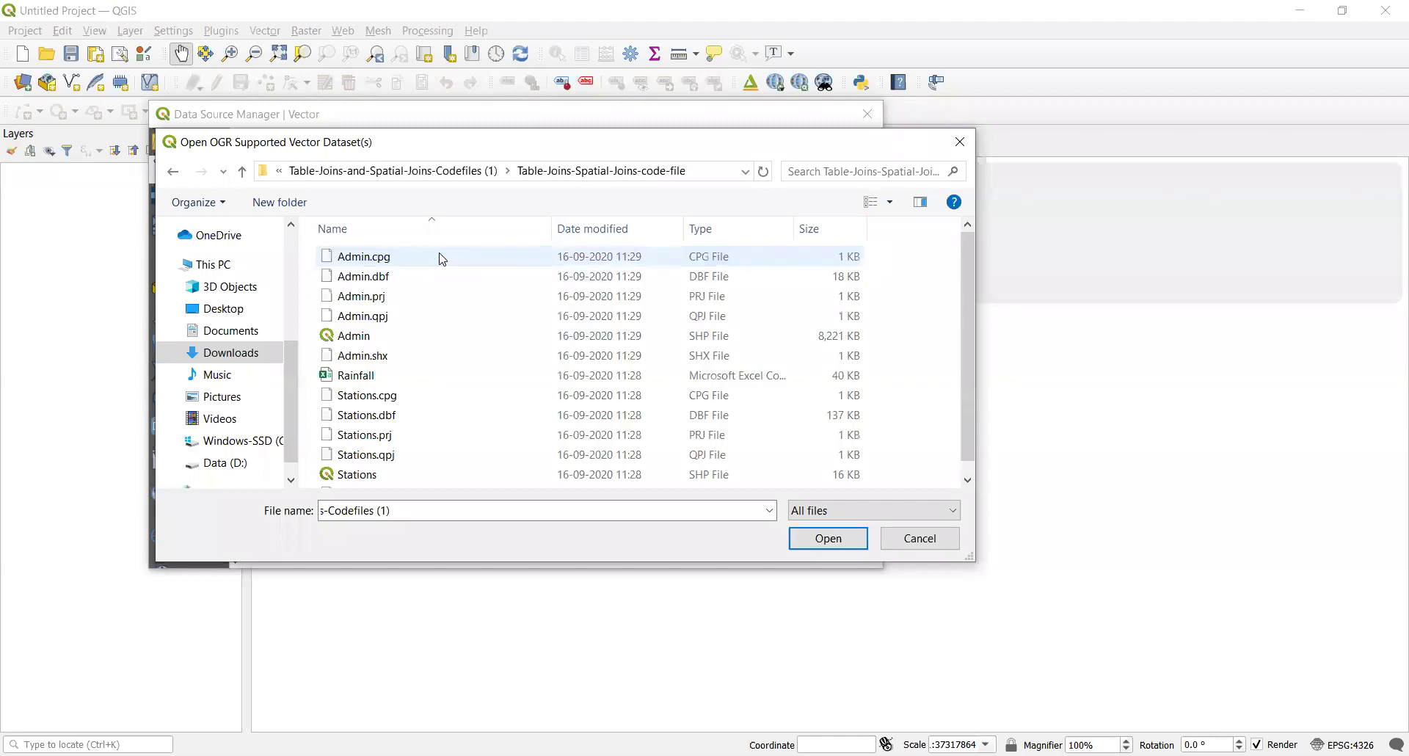
Add the Admin and Stations shapefiles to the project and place the Stations layer above Admin.
left_click(362, 339)
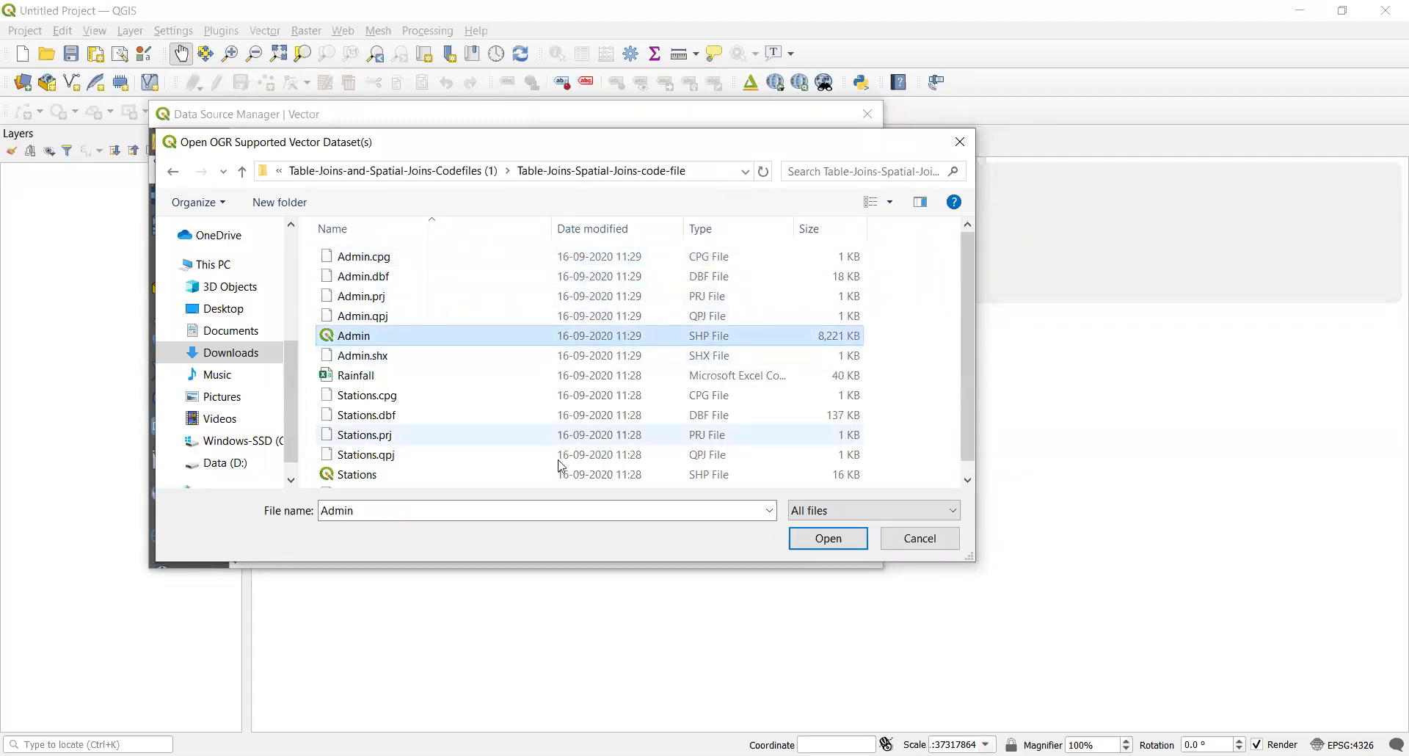
left_click(385, 477)
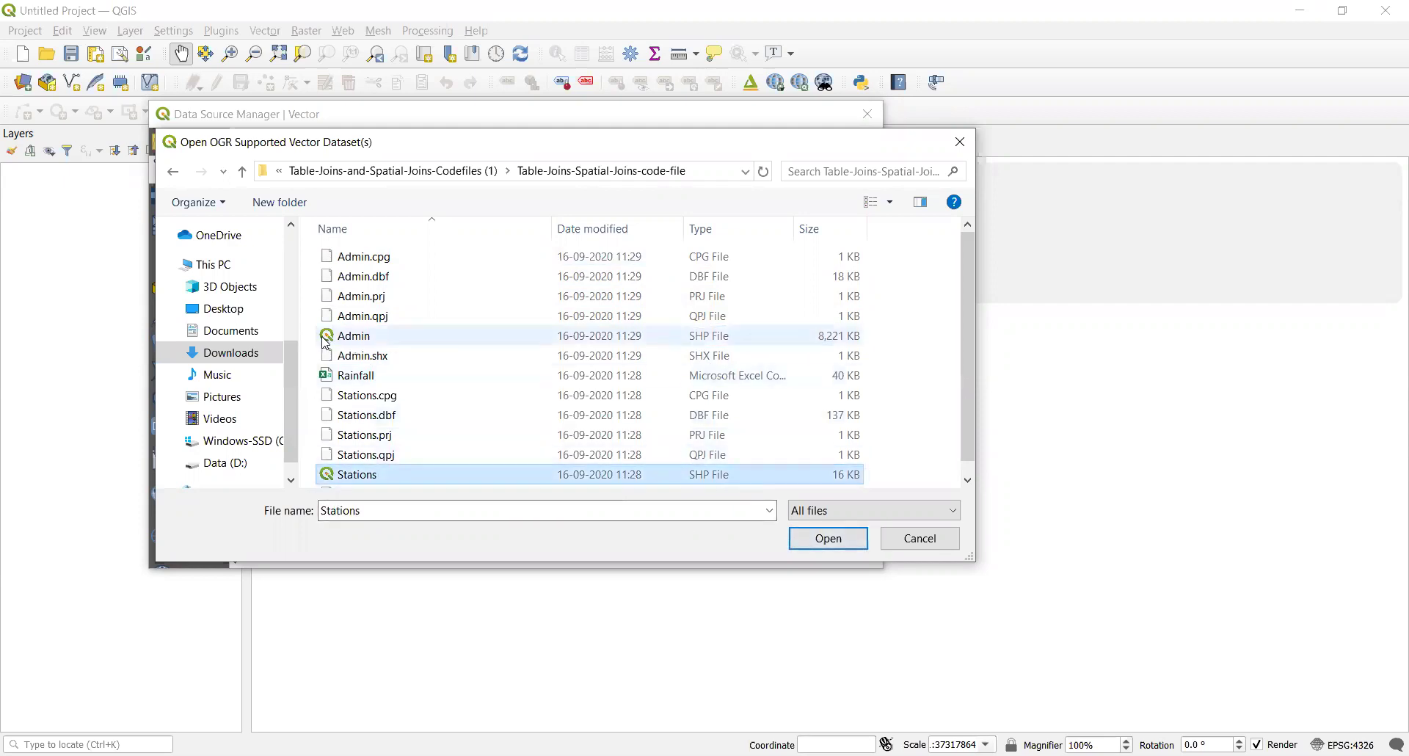
left_click(347, 338, "ctrl")
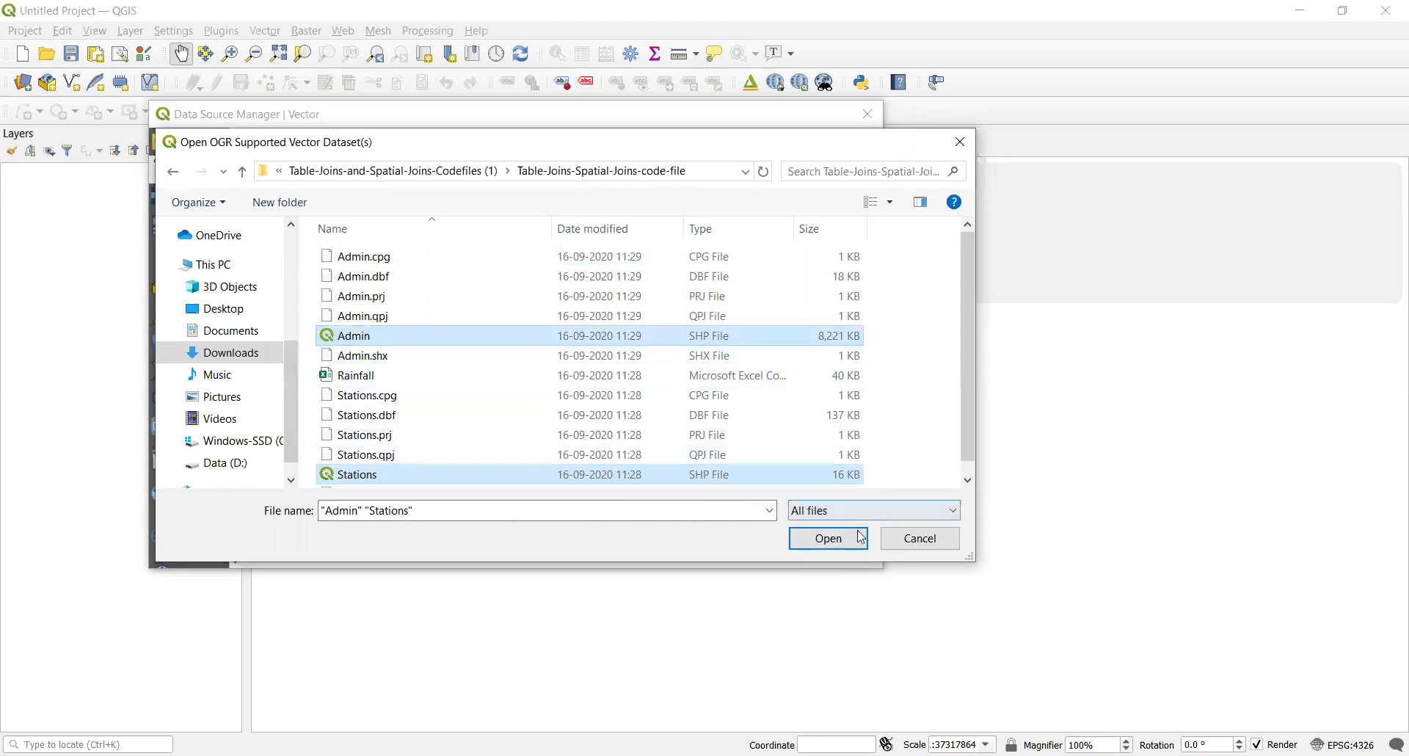
left_click(833, 542)
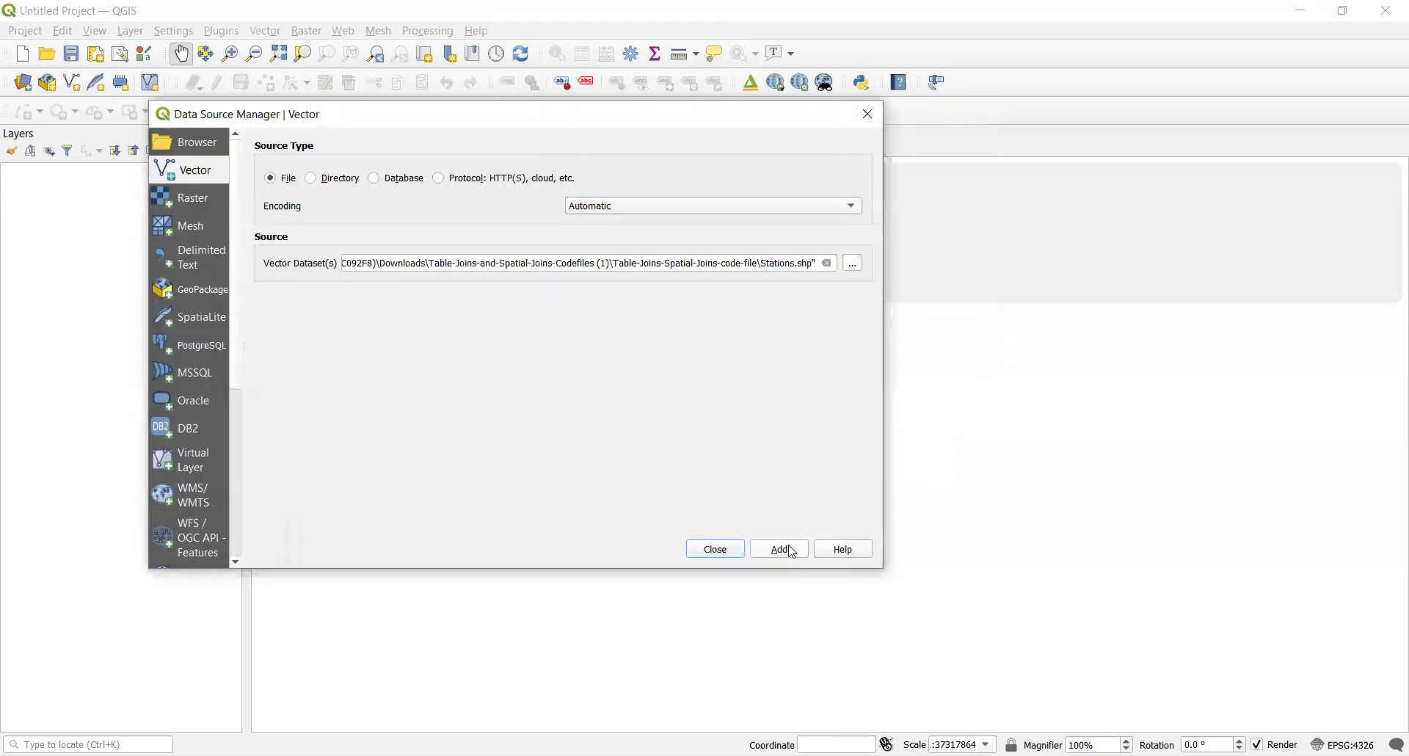
left_click(780, 549)
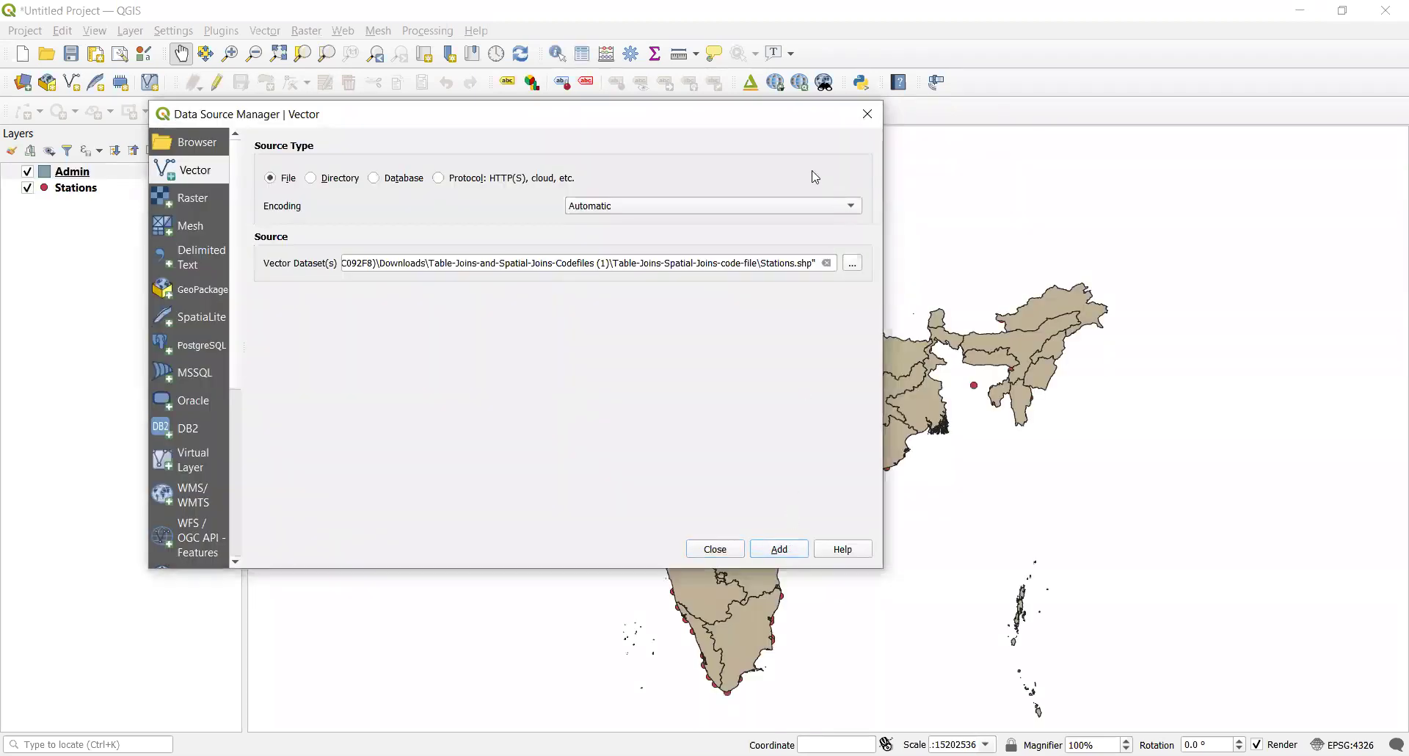
left_click(875, 115)
left_click_drag(53, 174, 55, 205)
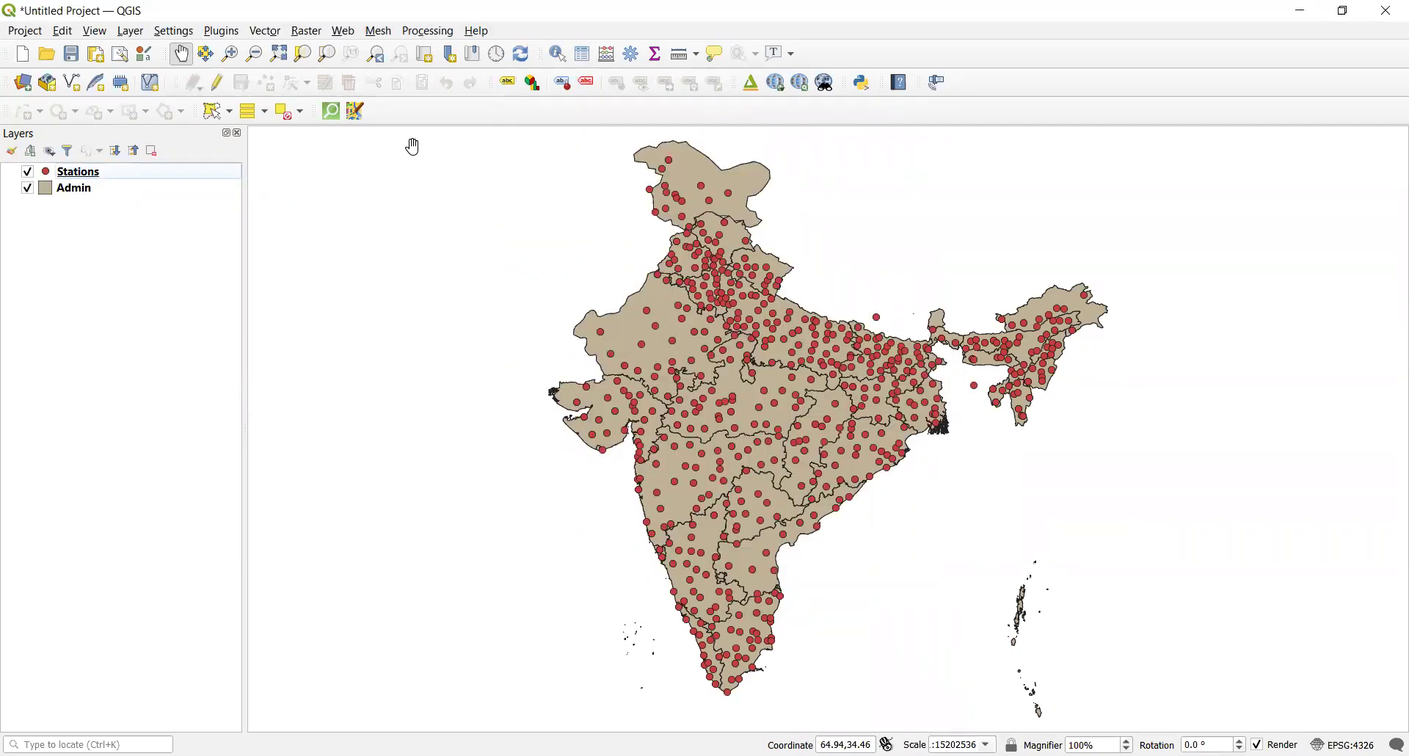
Add Rainfall.csv as a comma-separated delimited text layer named Rainfall, with no geometry.
left_click(131, 33)
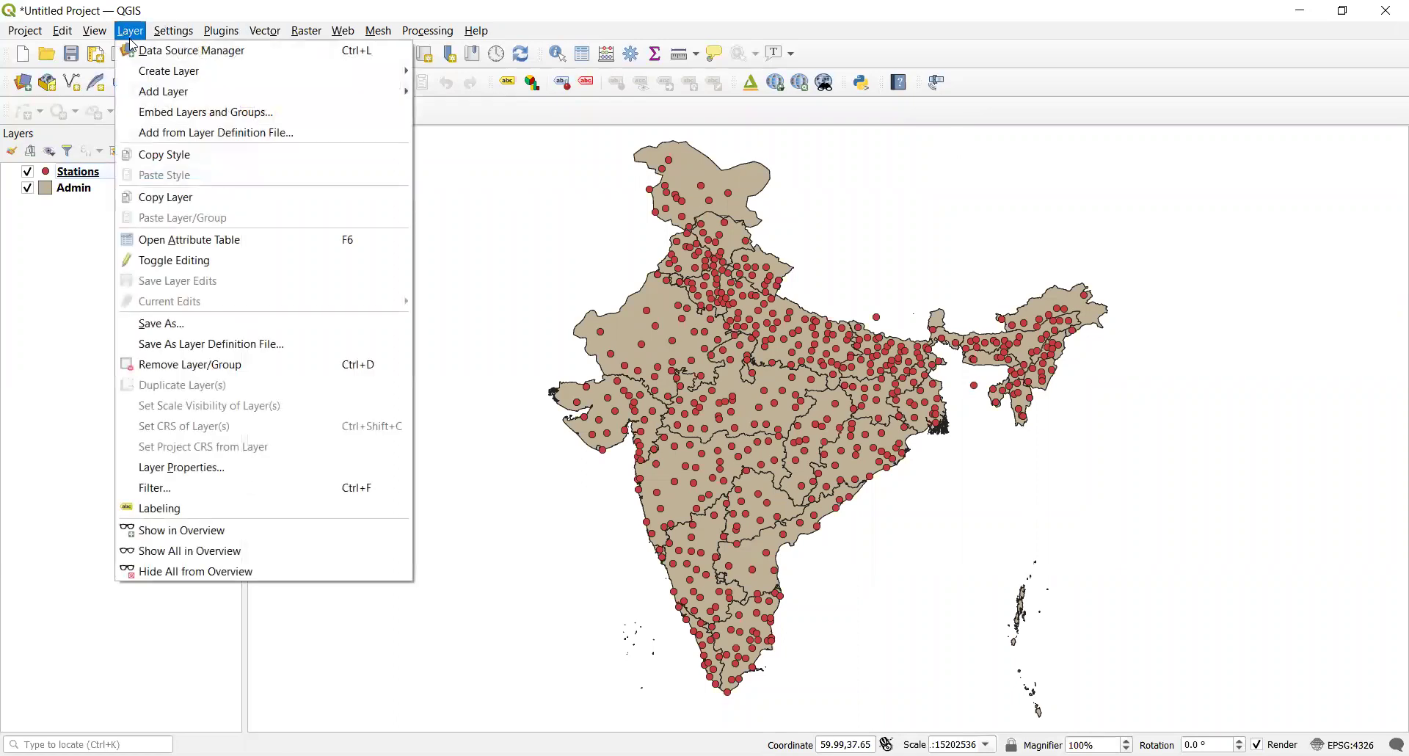
mouse_move(162, 94)
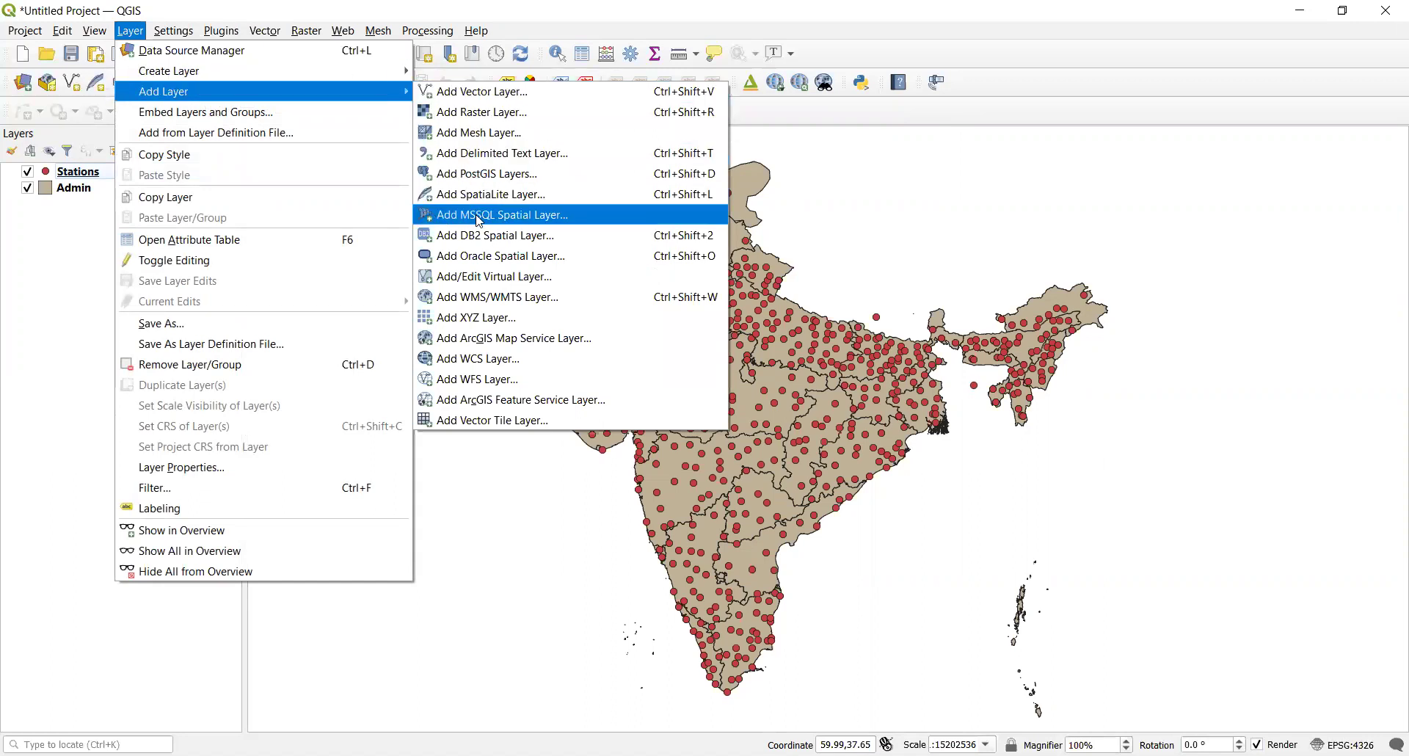
left_click(465, 152)
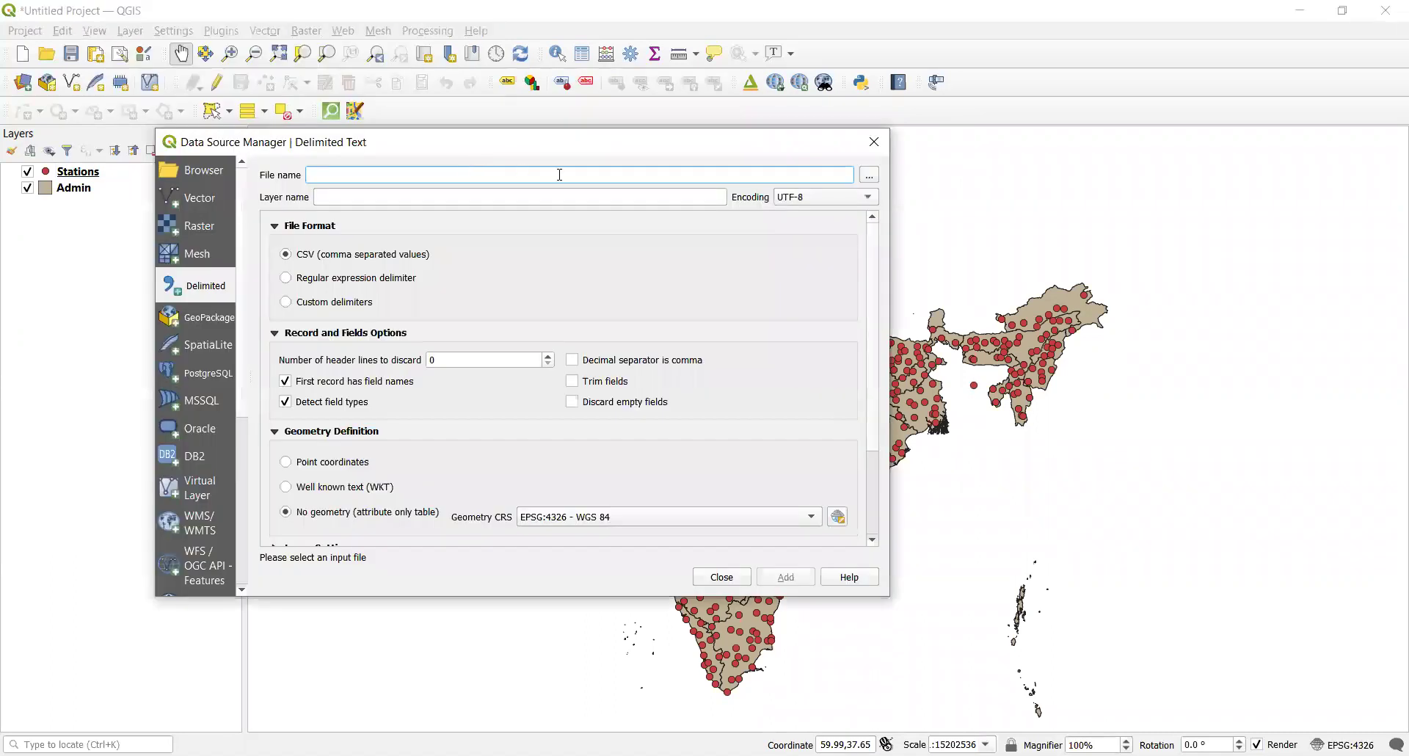
left_click(870, 177)
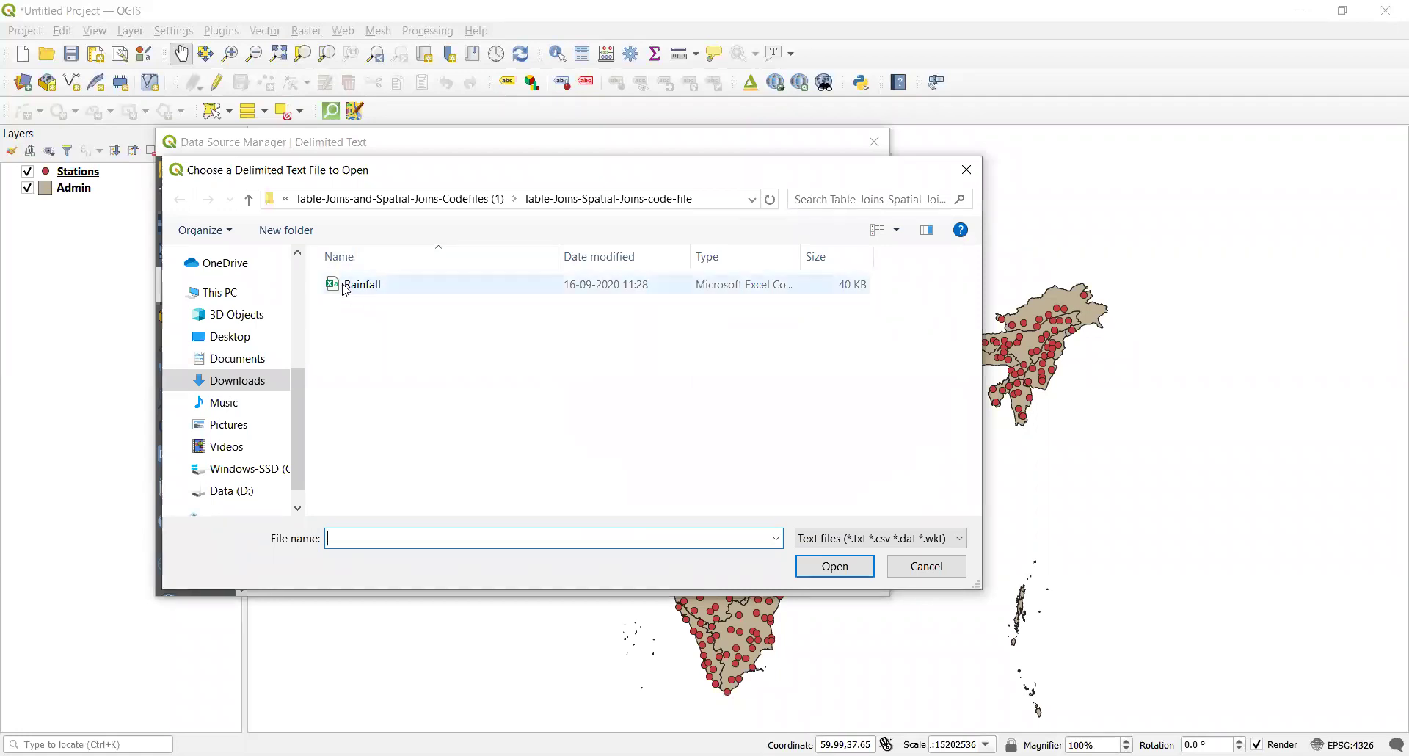
left_click(342, 286)
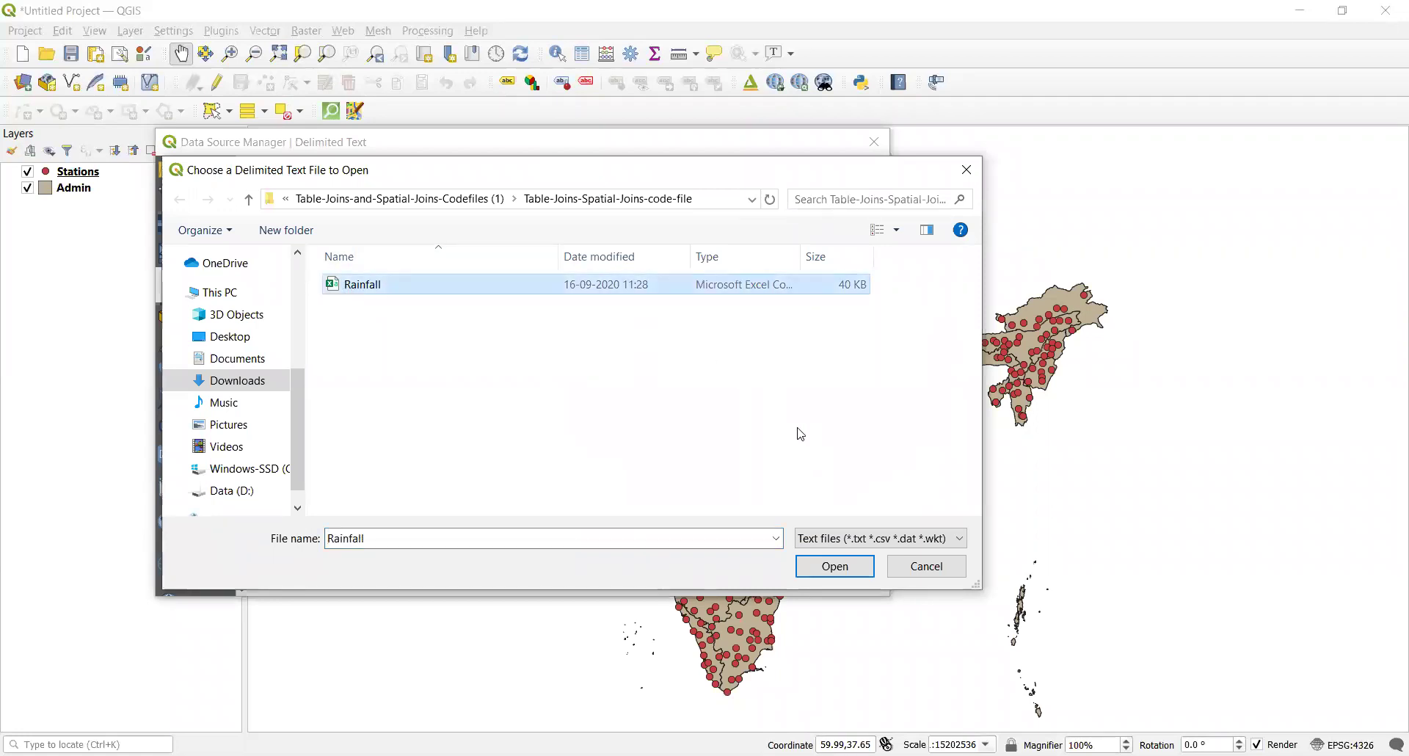
left_click(827, 568)
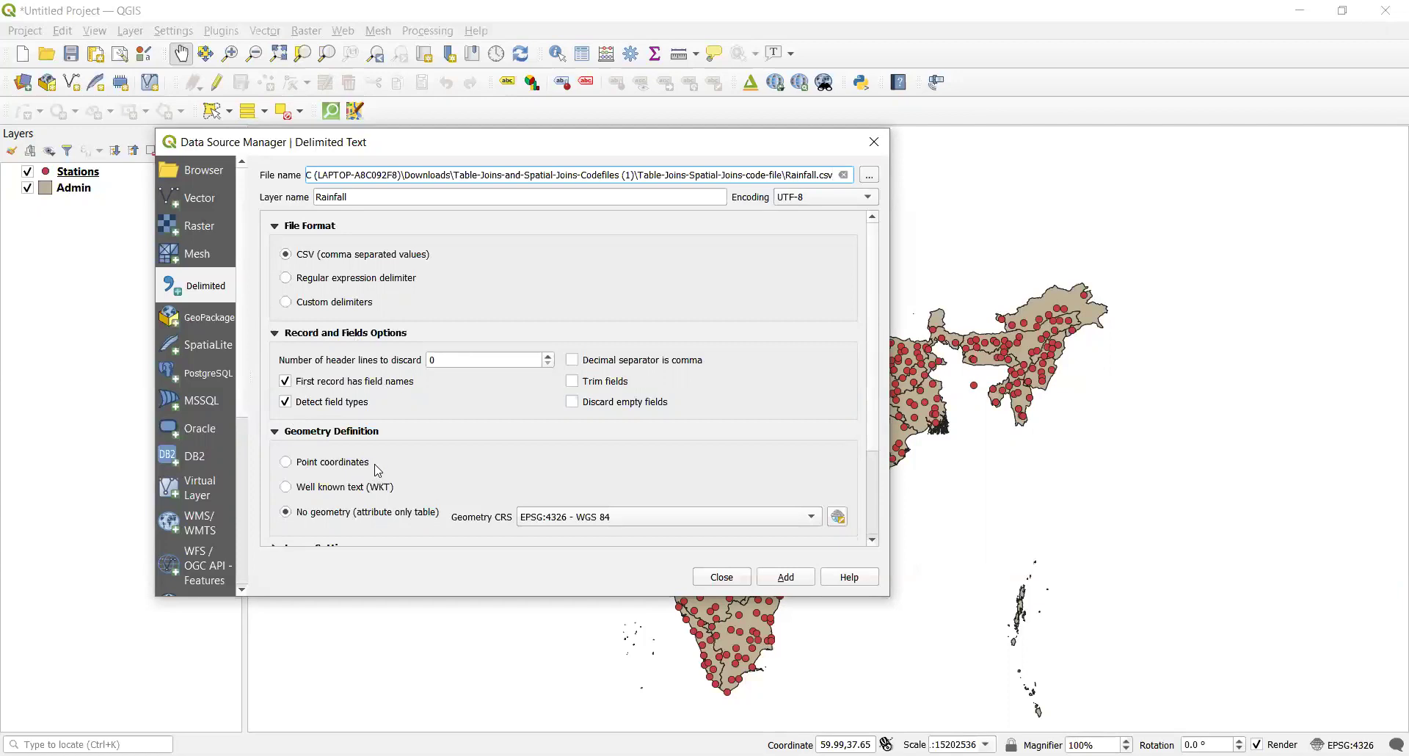
scroll(876, 494, "down", 3)
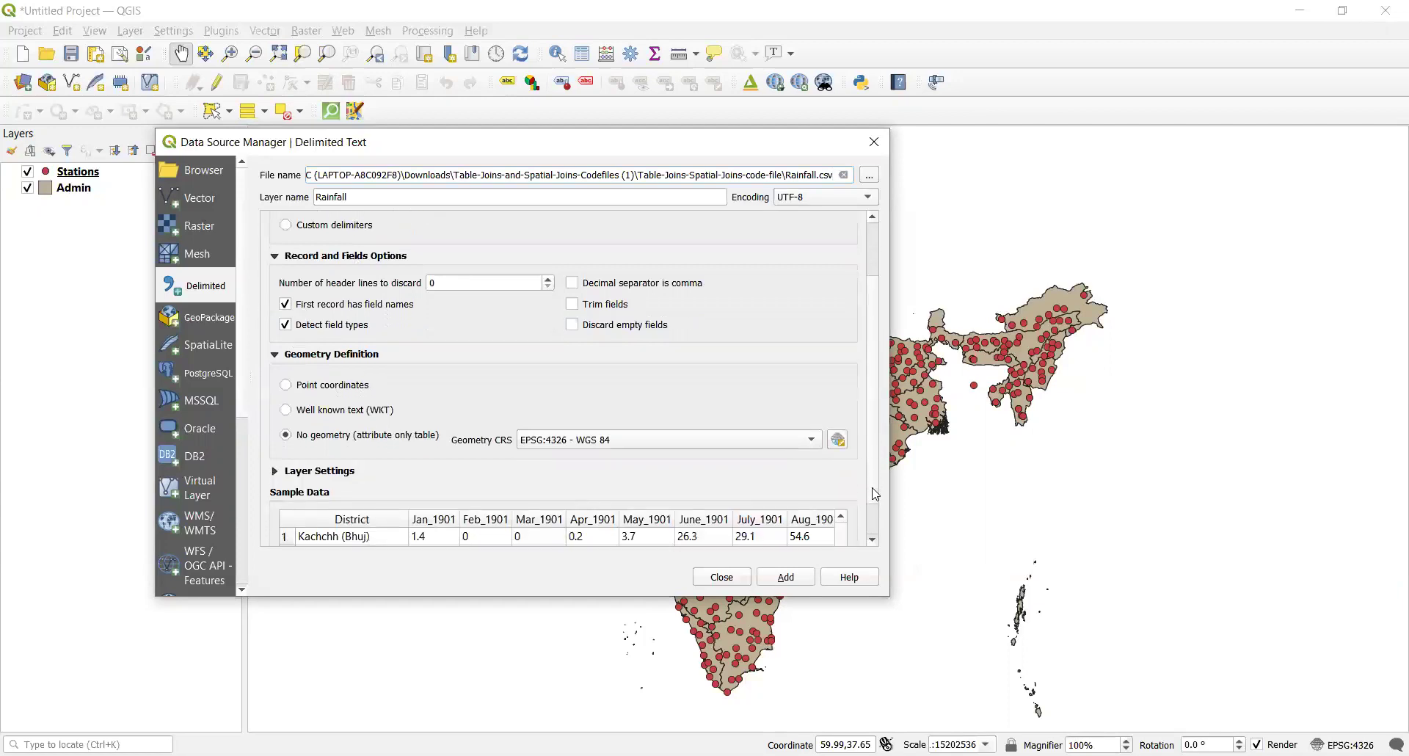
scroll(875, 494, "down", 2)
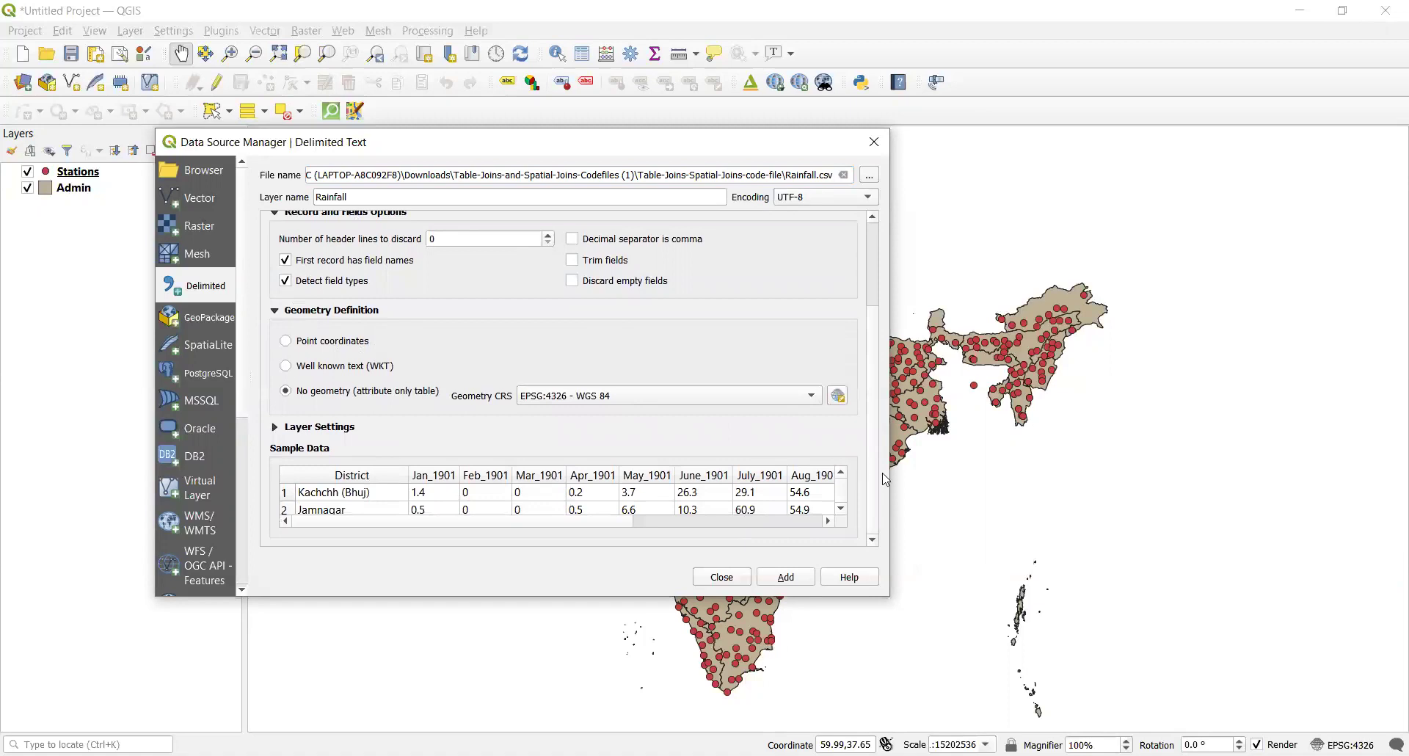
left_click(784, 577)
left_click(722, 577)
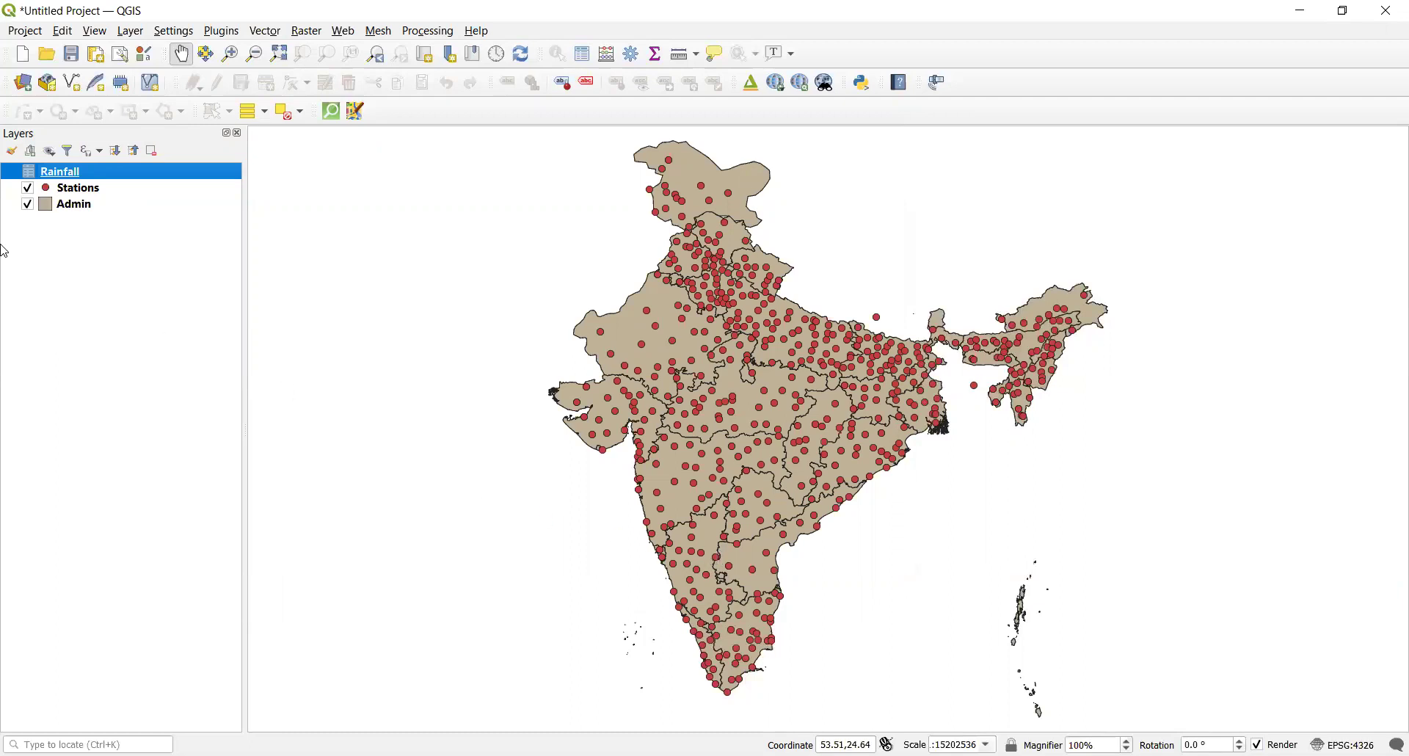
Examine the attribute tables of the Stations and Rainfall layers for a common field to join on.
right_click(79, 195)
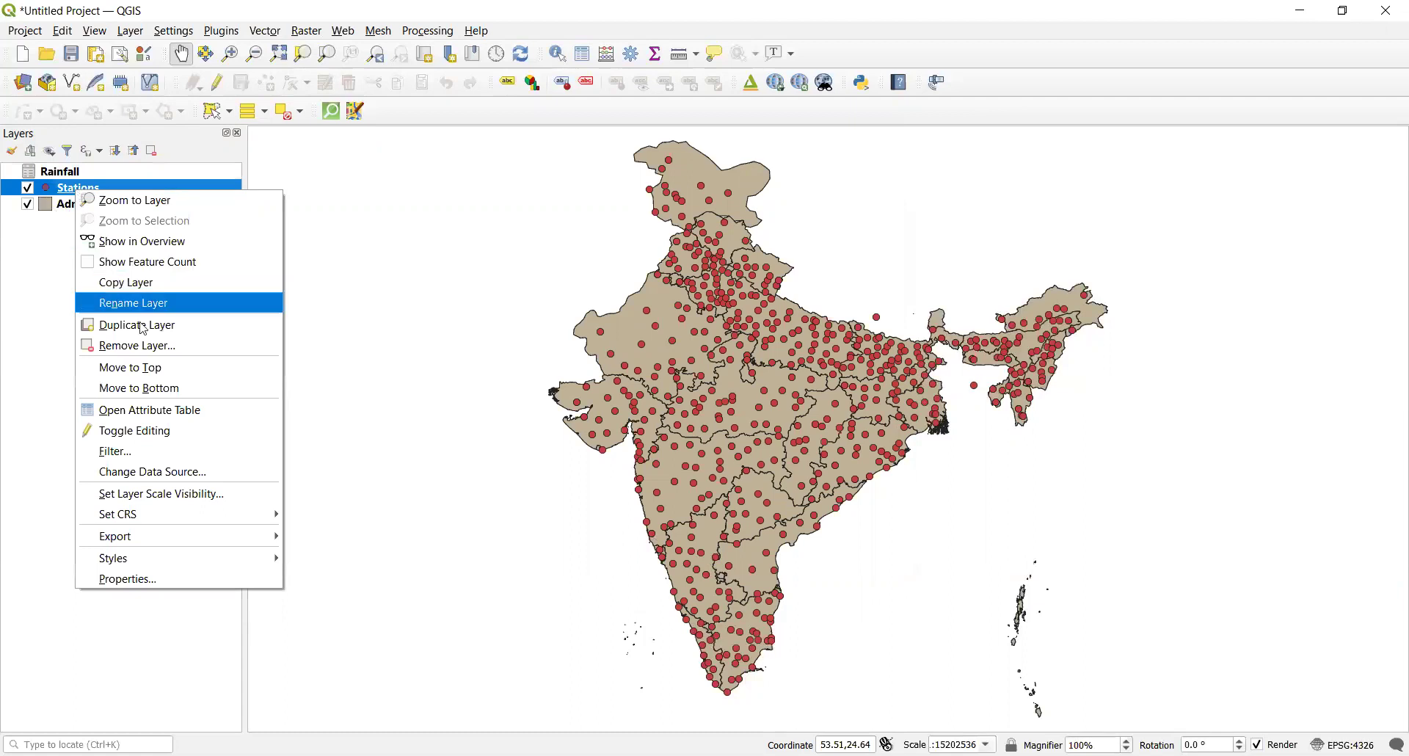
left_click(142, 411)
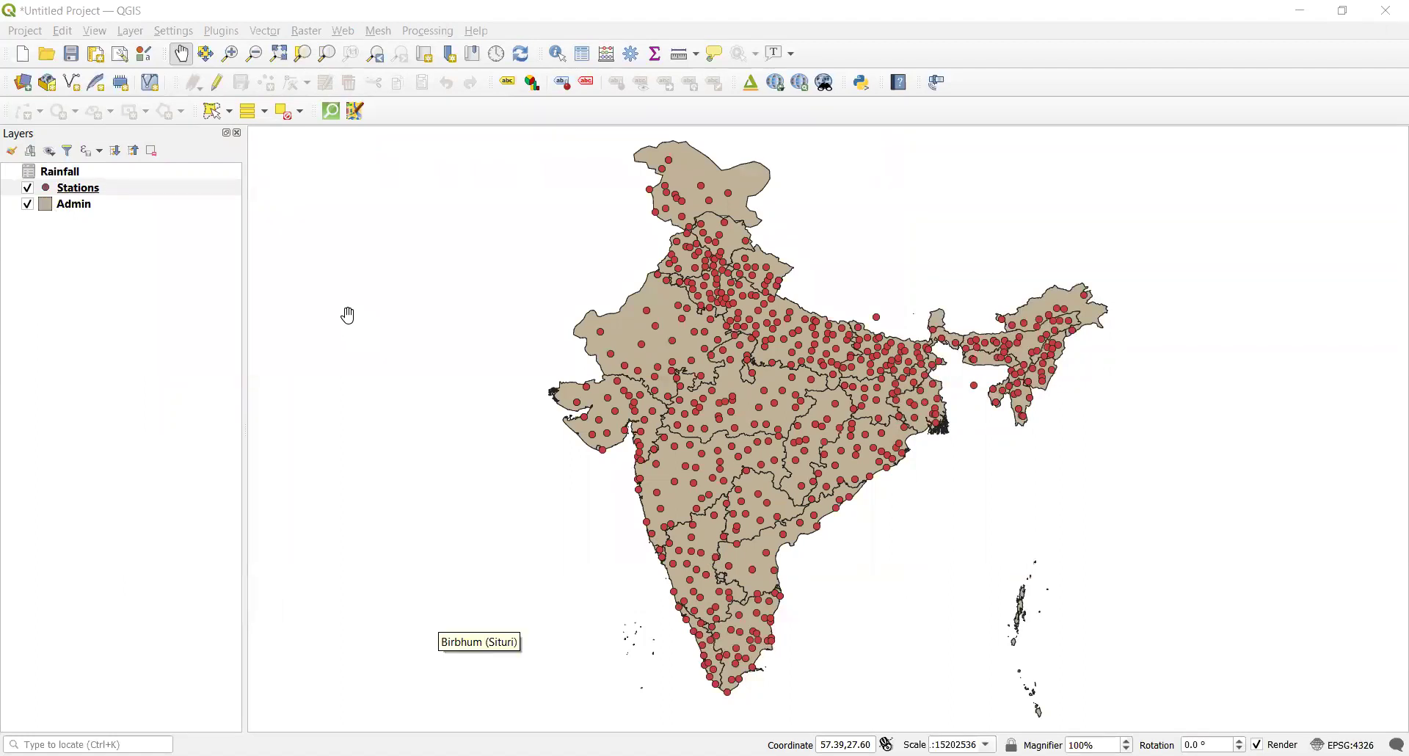
left_click(68, 172)
right_click(66, 167)
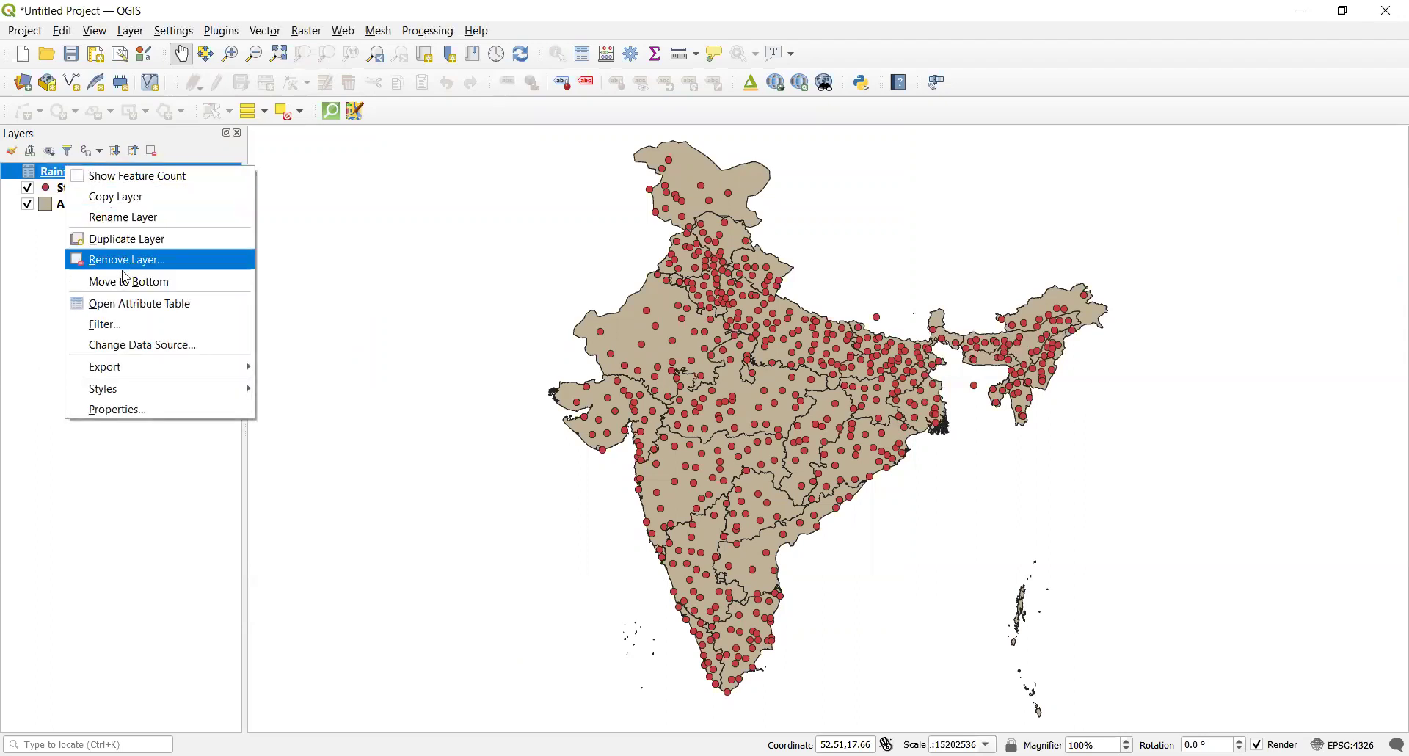
left_click(125, 304)
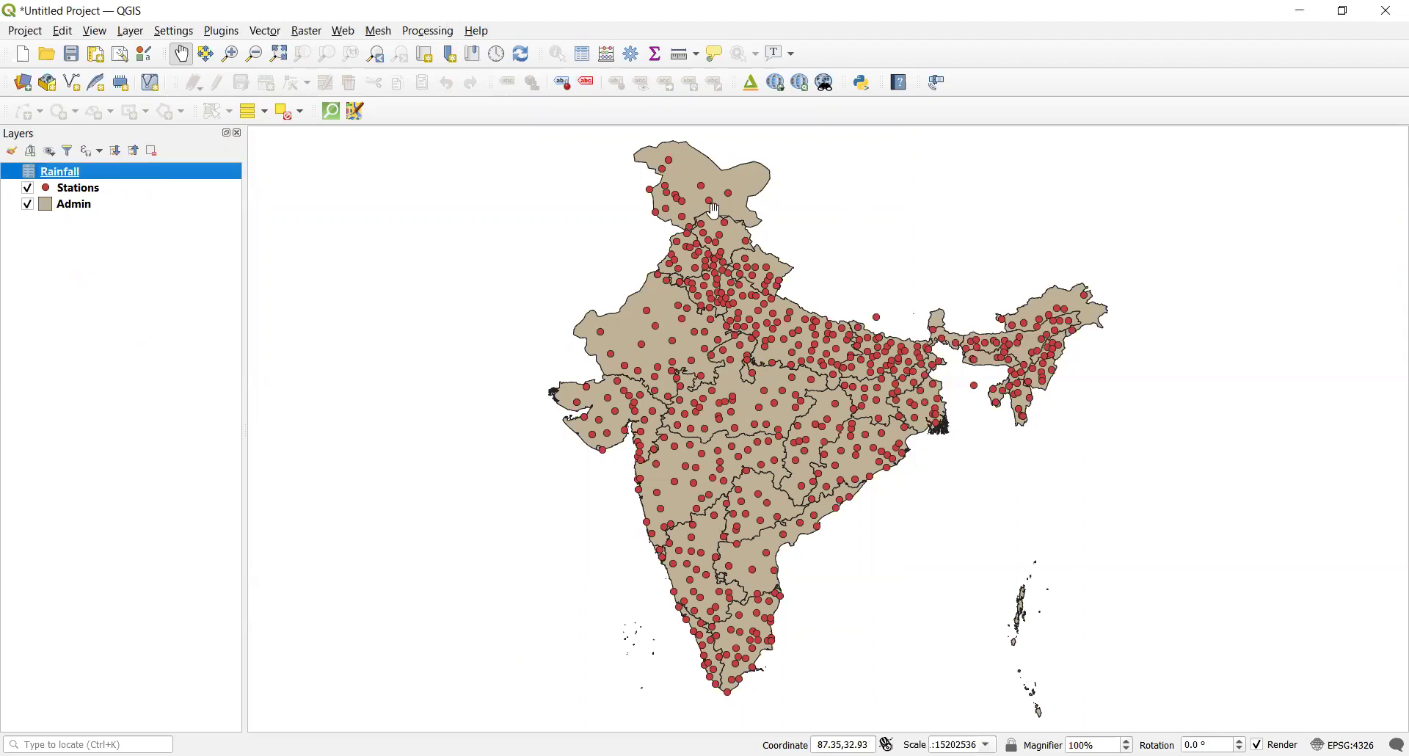
left_click(97, 193)
right_click(96, 194)
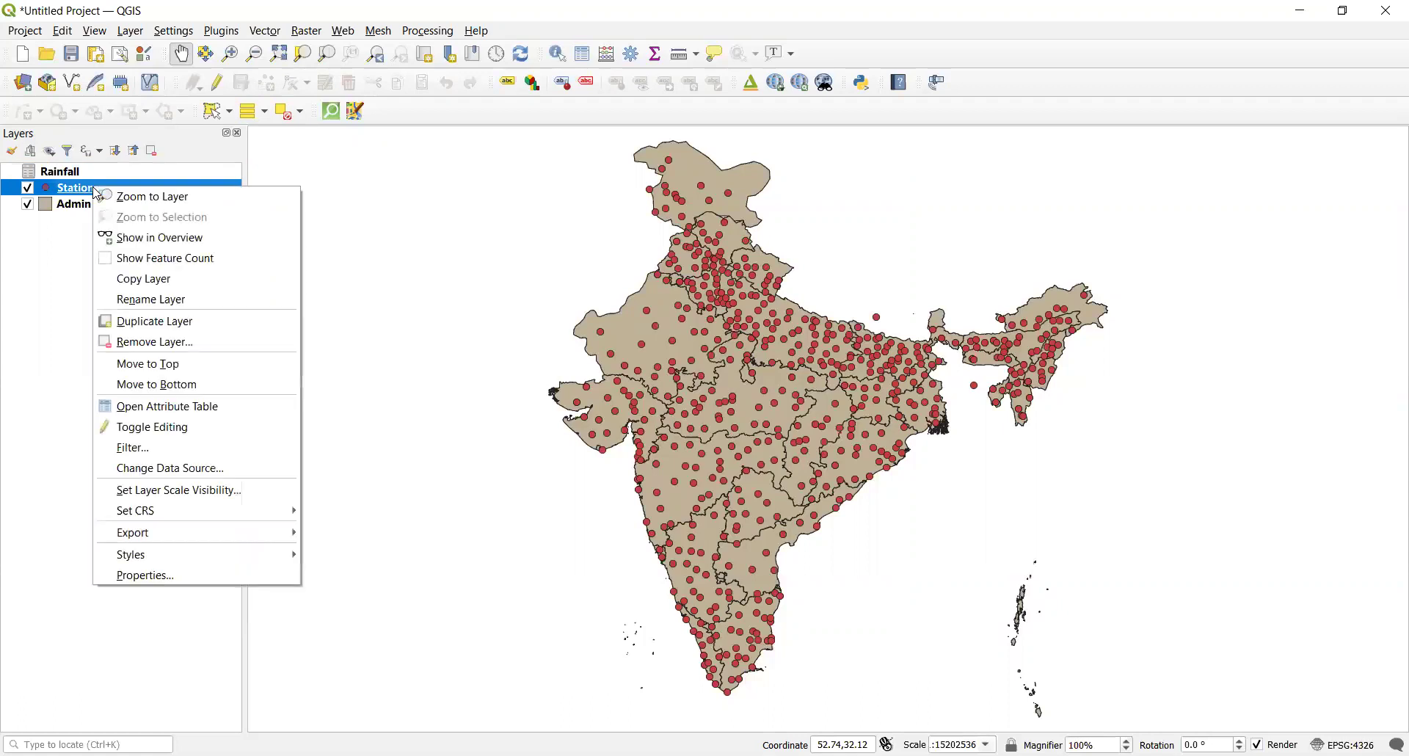
left_click(168, 408)
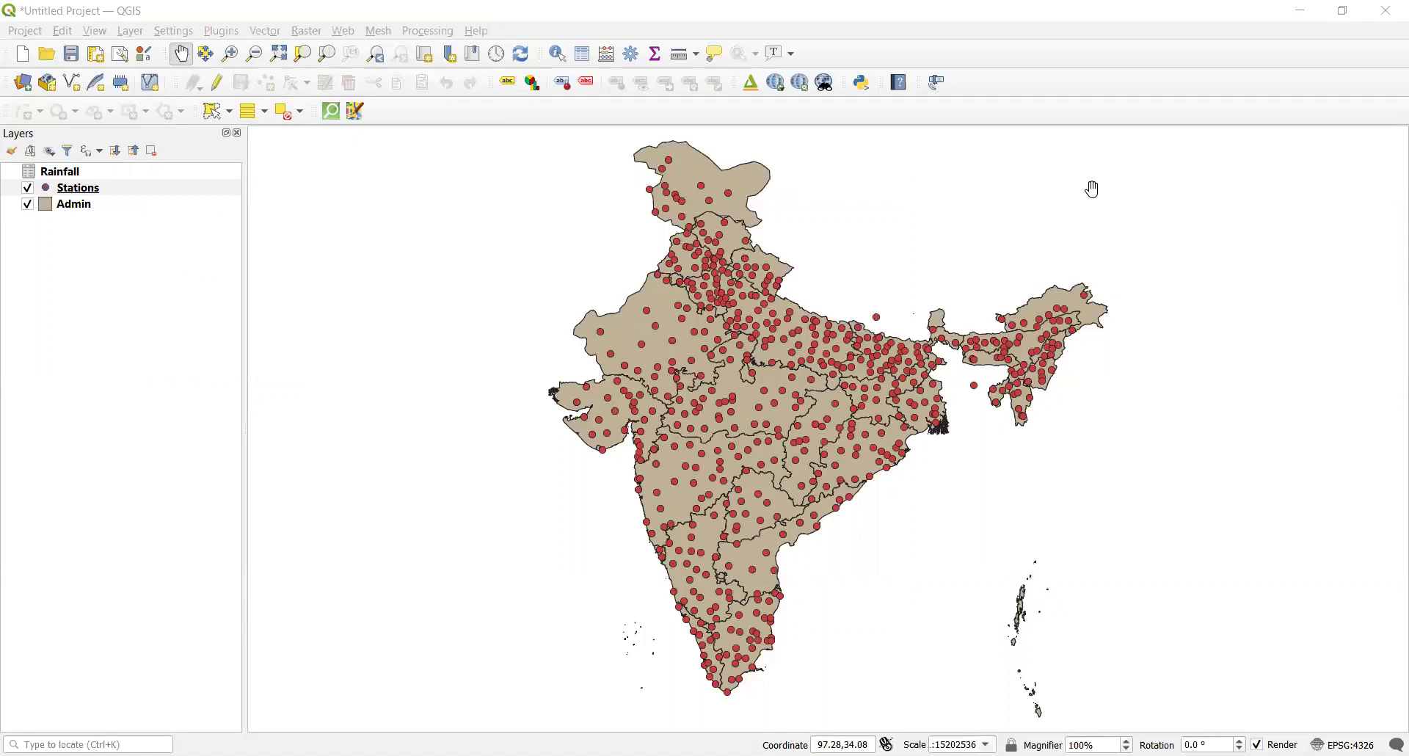
Start a new join on the Stations layer with Rainfall as join layer, matching the District field to the District target field.
left_click(88, 192)
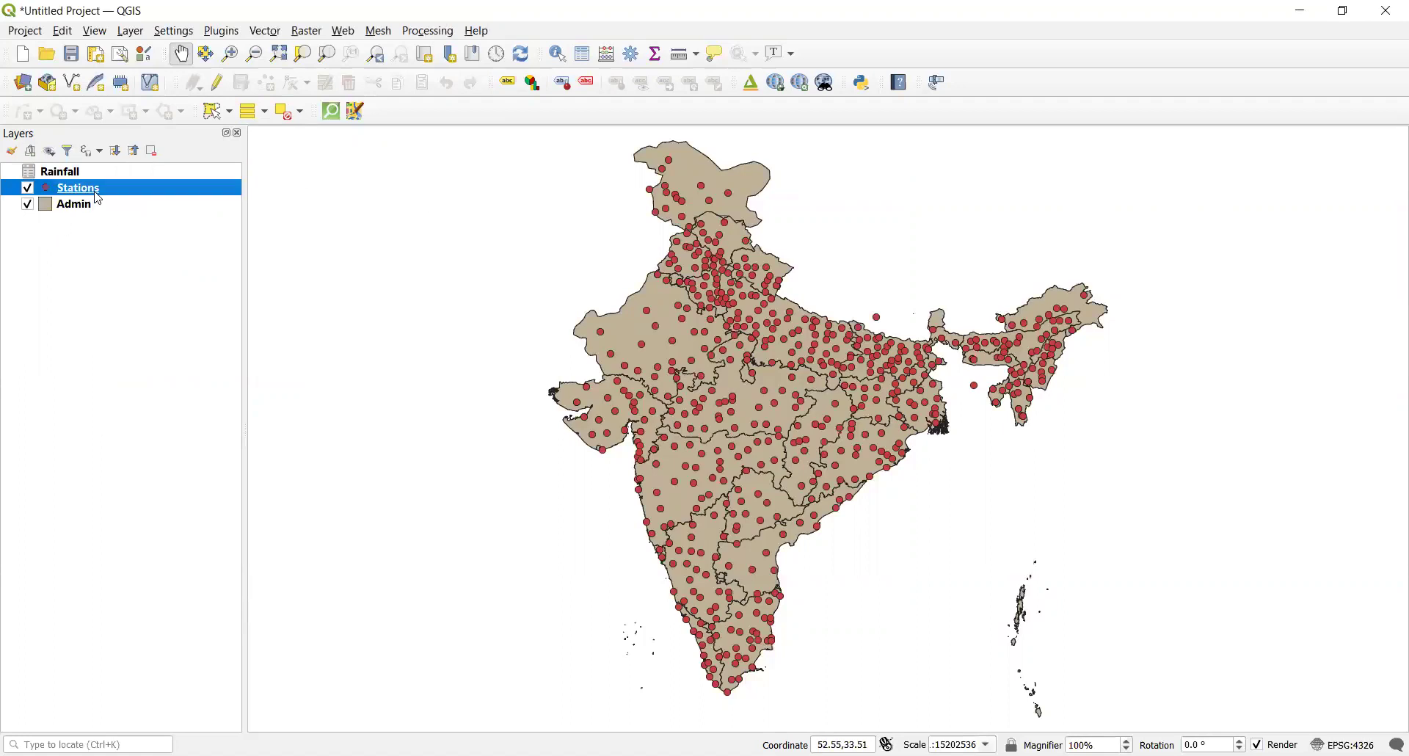
right_click(125, 193)
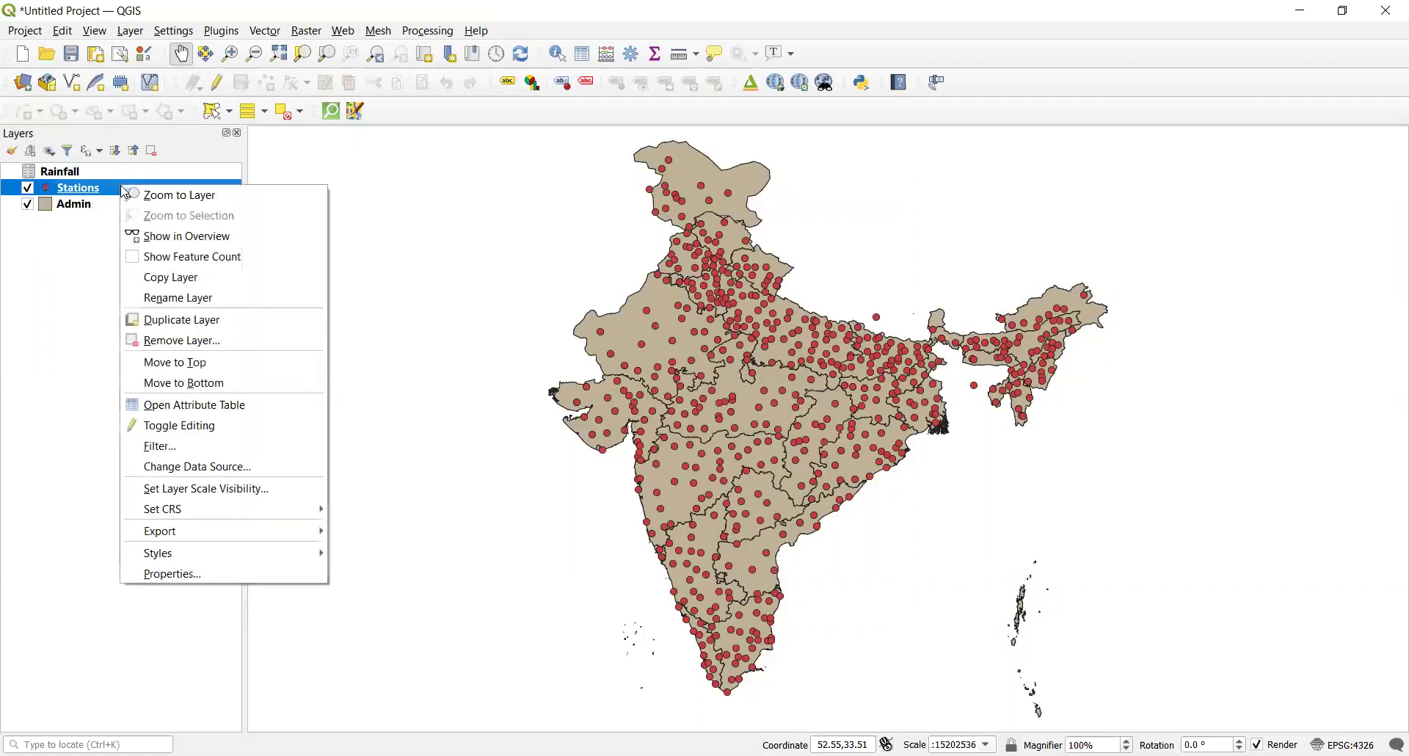
left_click(192, 570)
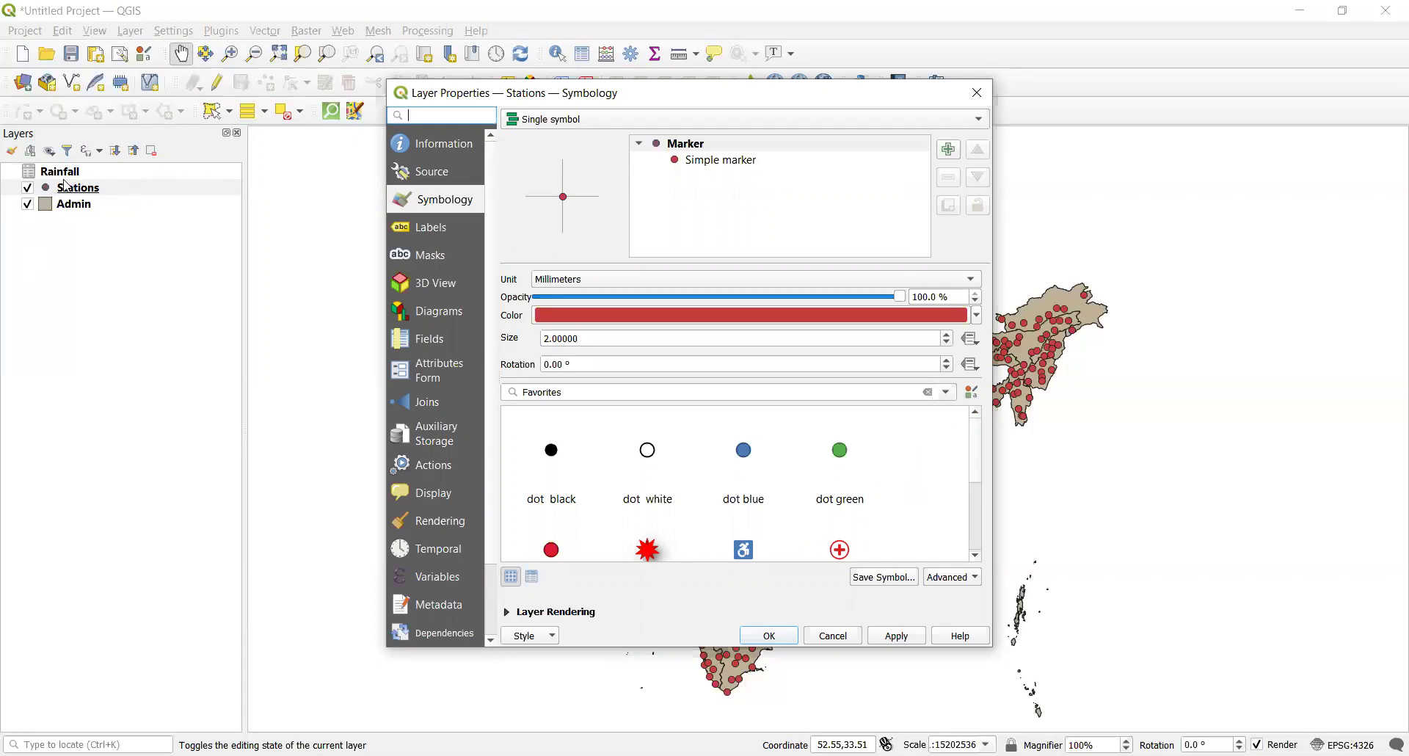
left_click(428, 403)
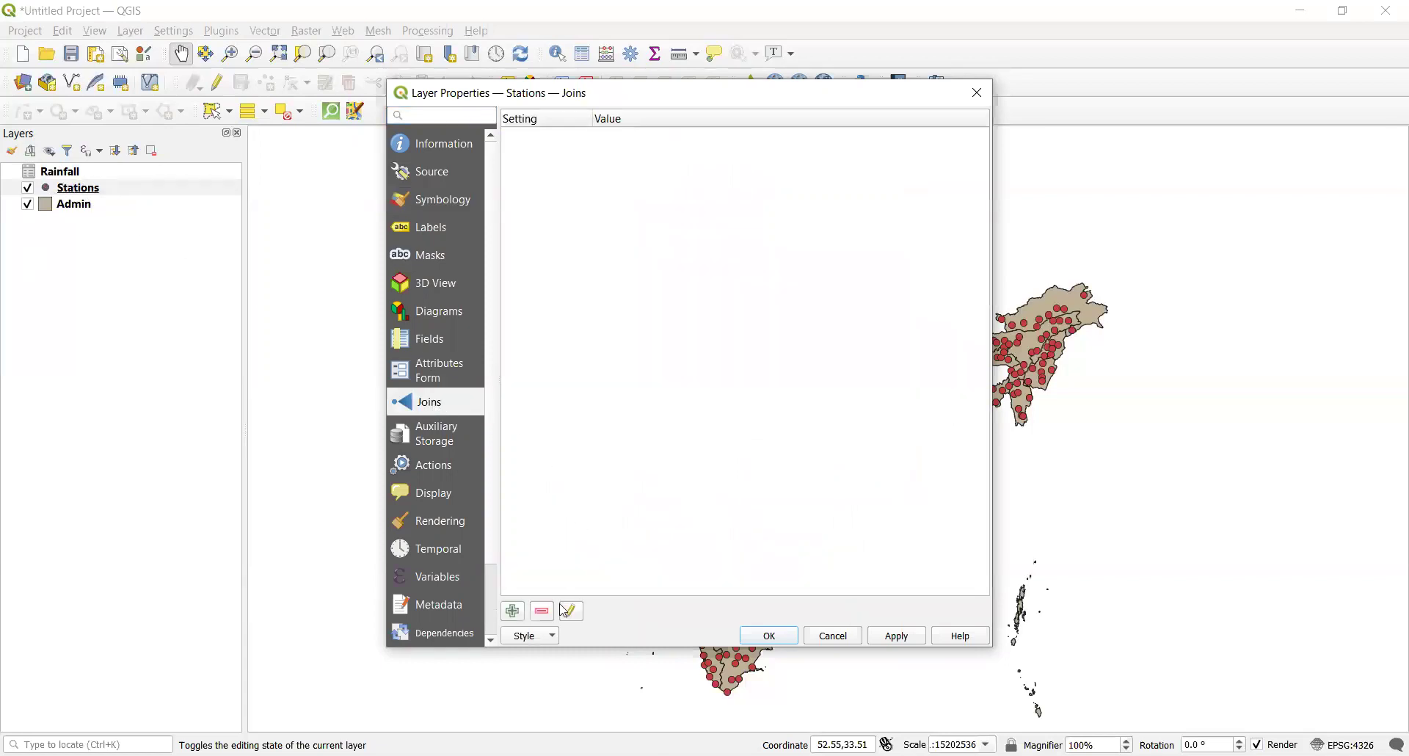
left_click(514, 612)
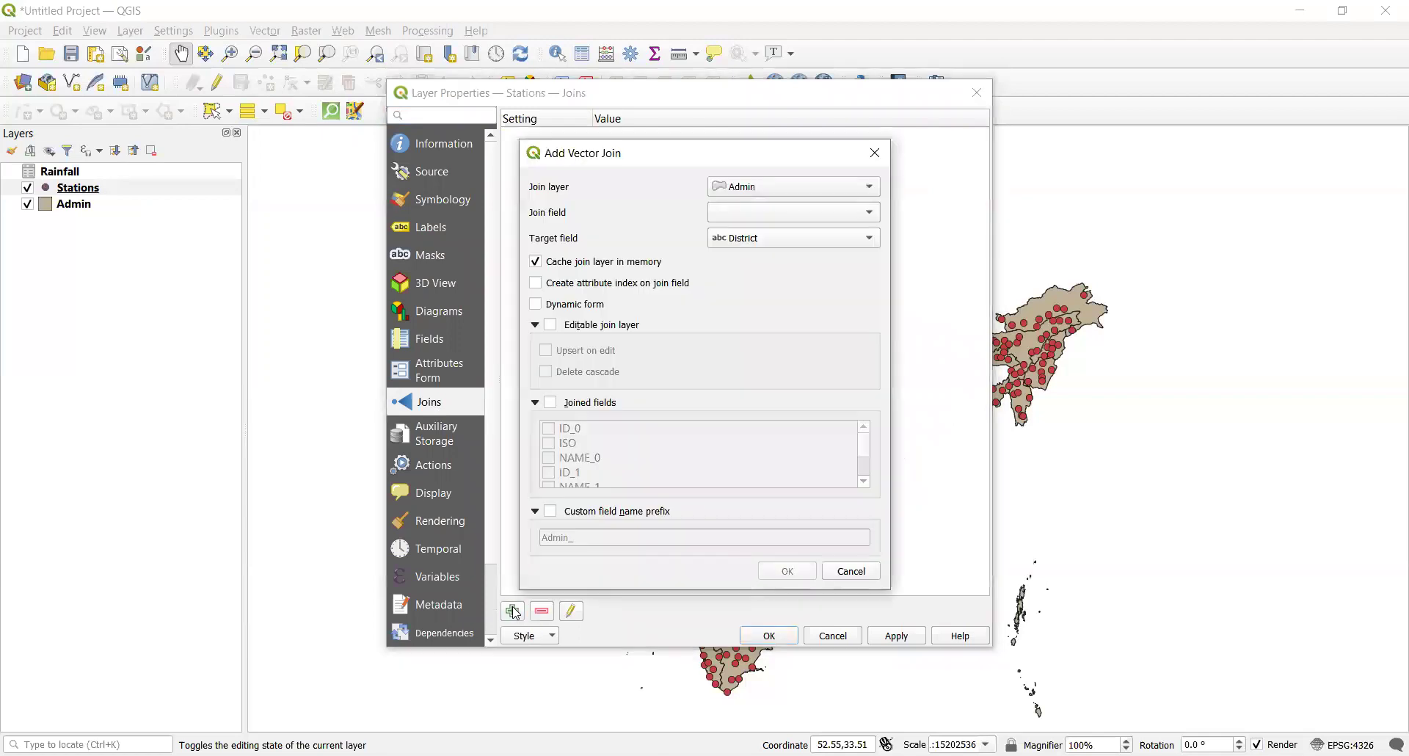
left_click(871, 192)
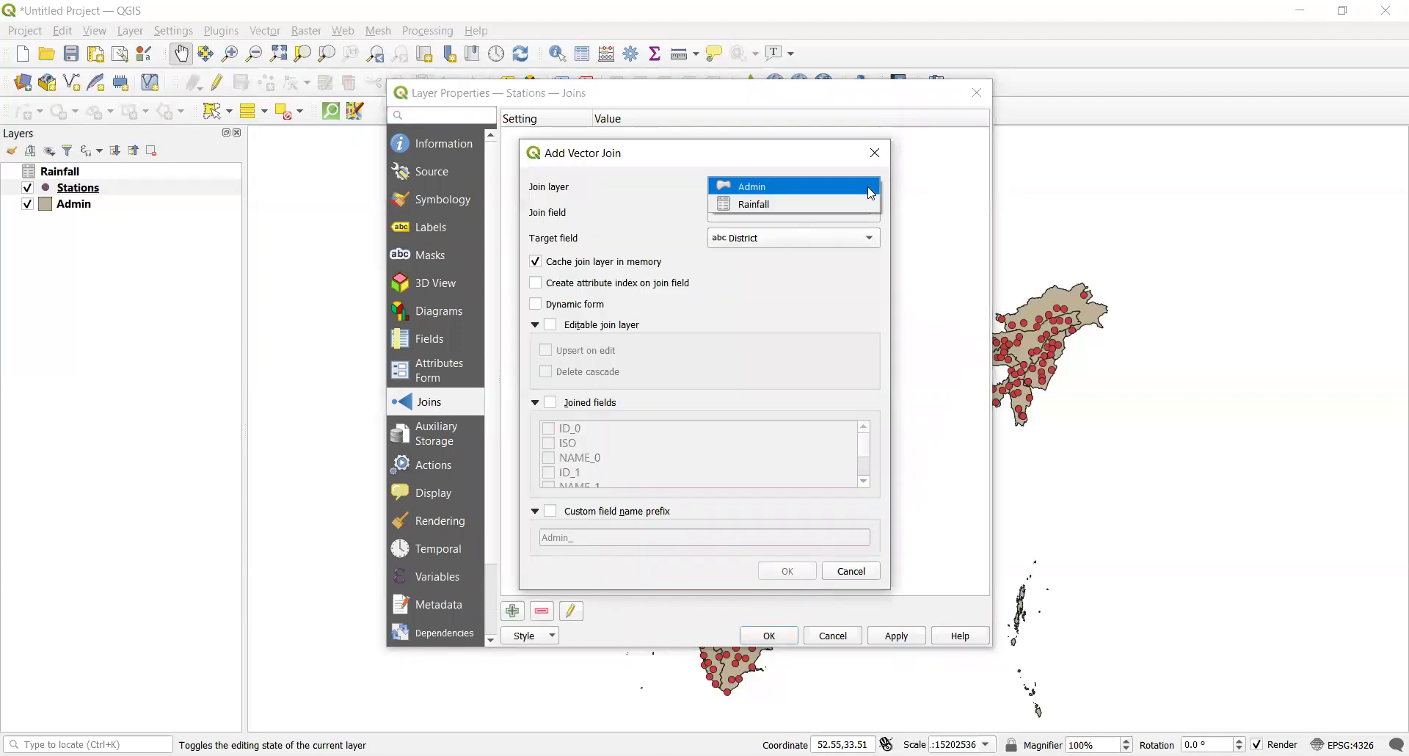
left_click(819, 209)
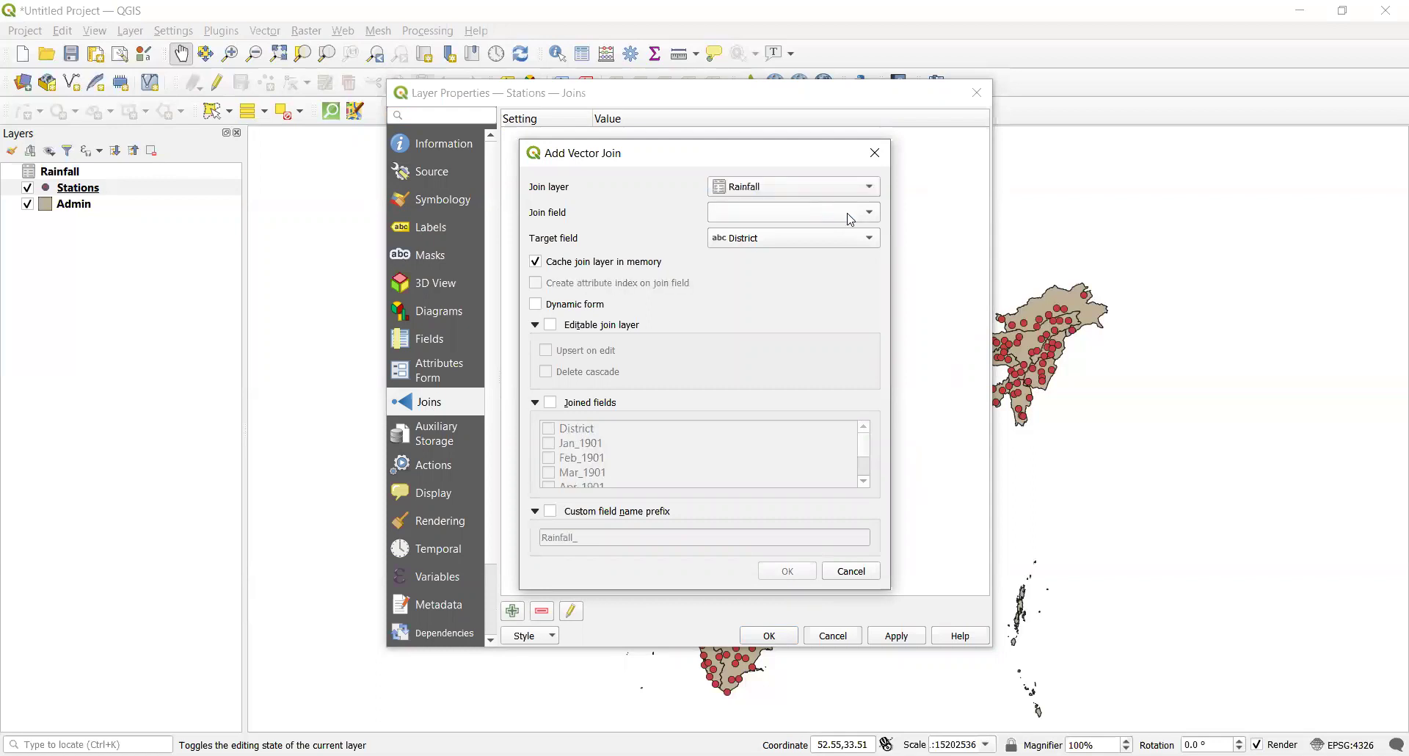
left_click(870, 220)
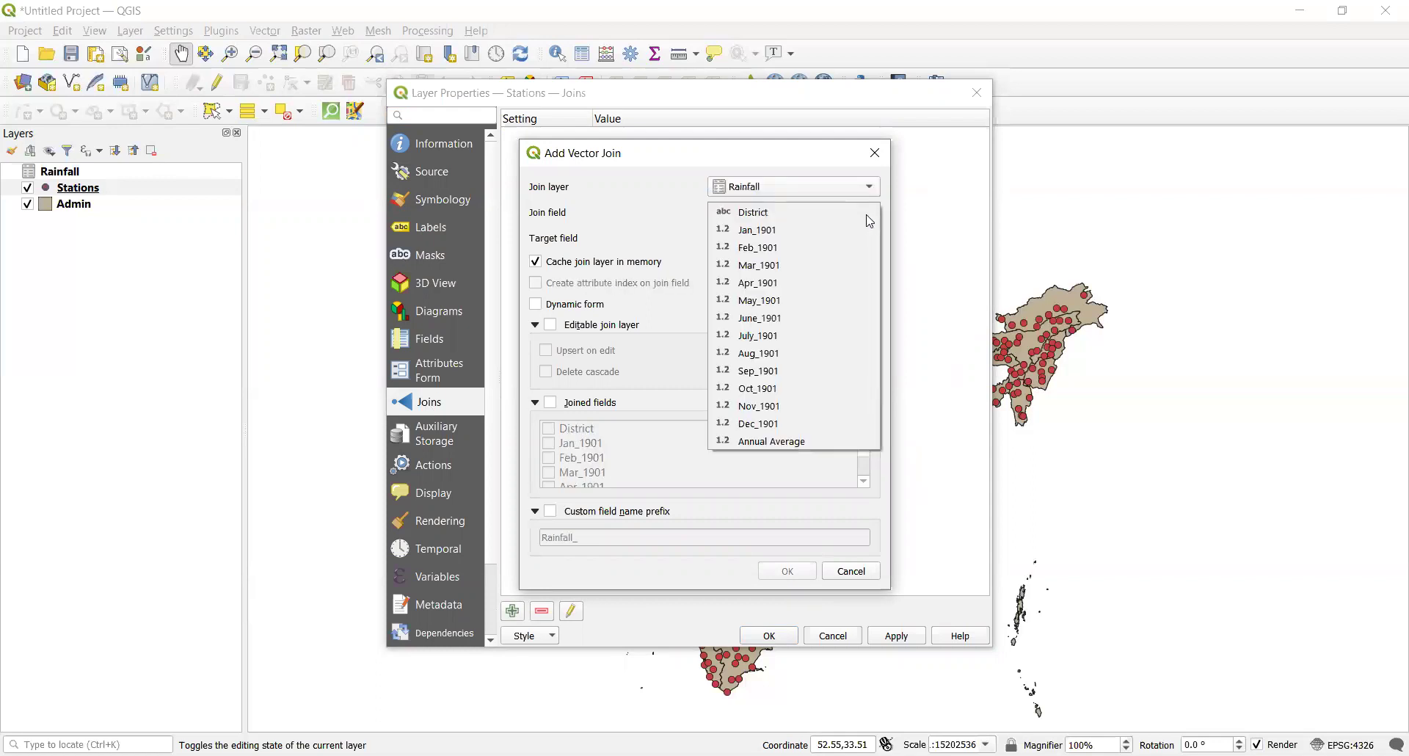
left_click(796, 220)
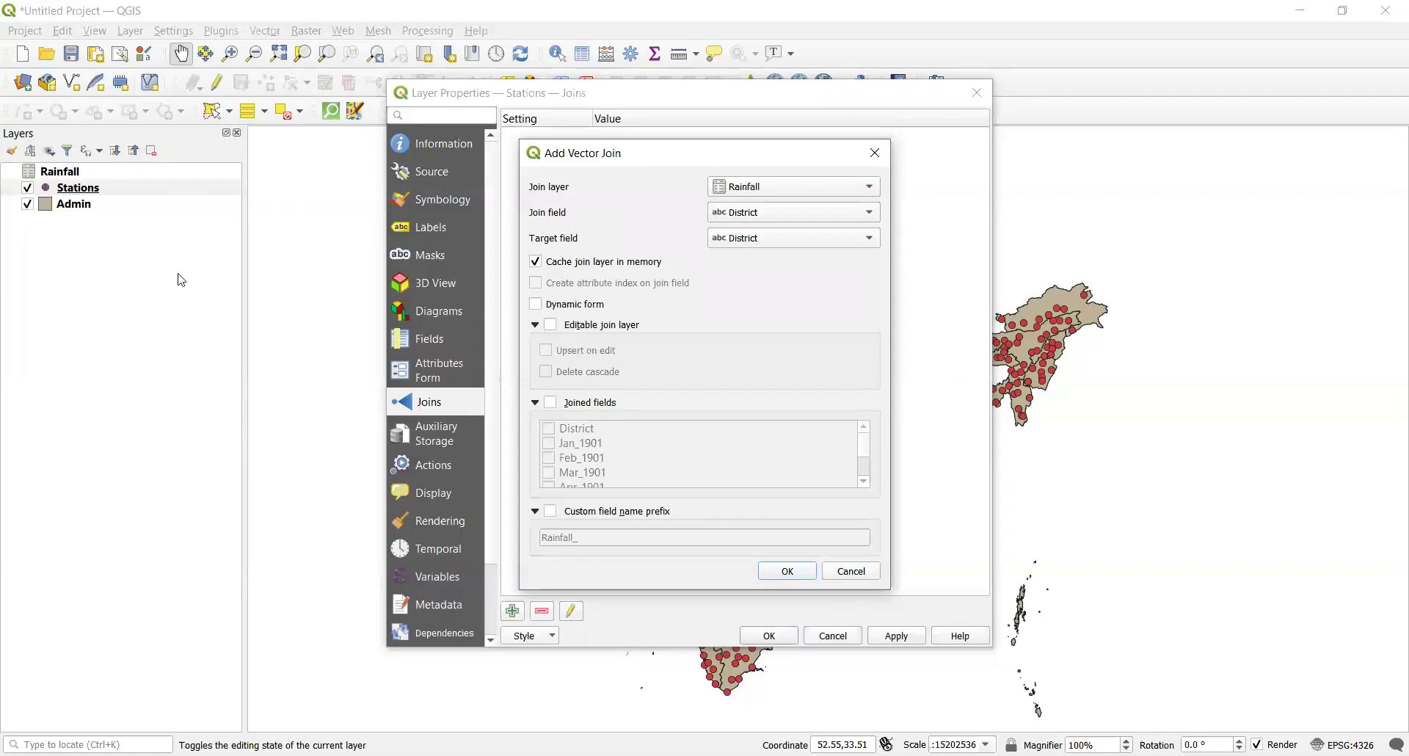
Limit the joined fields to Jan_1901 through Dec_1901 and Annual Average, and apply the Rainfall join to the Stations layer.
left_click(555, 406)
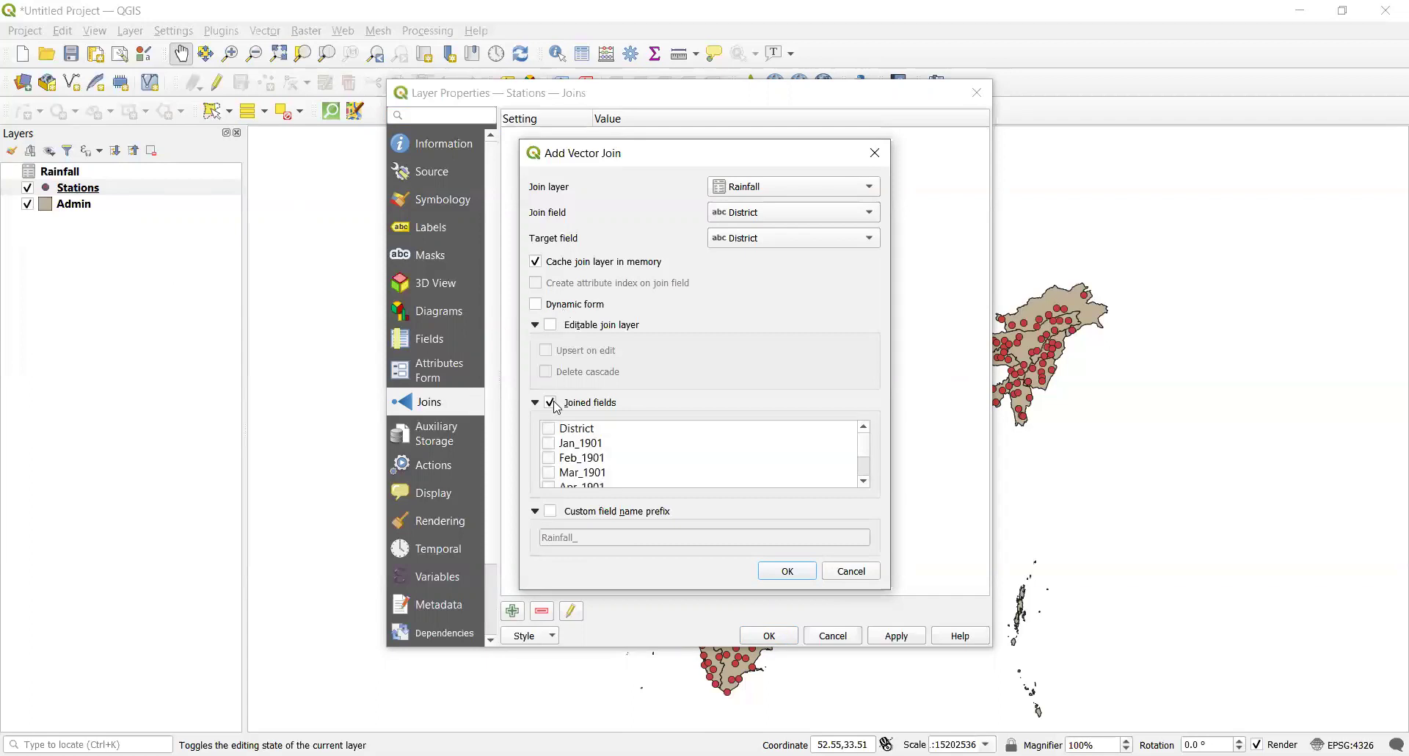
left_click(550, 444)
left_click(549, 458)
left_click(550, 473)
scroll(866, 462, "down", 3)
scroll(868, 471, "up", 2)
left_click(550, 429)
left_click(550, 444)
left_click(549, 458)
left_click(550, 473)
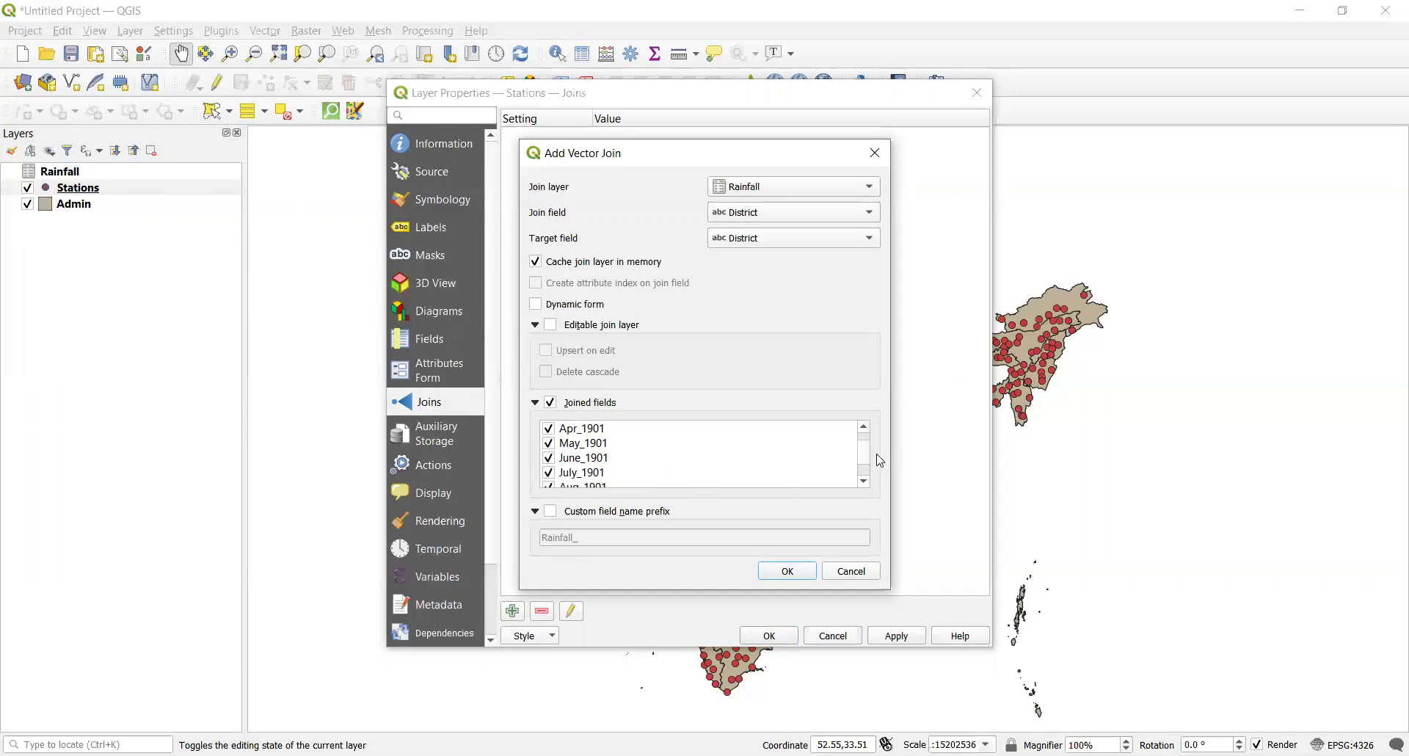
scroll(868, 466, "down", 3)
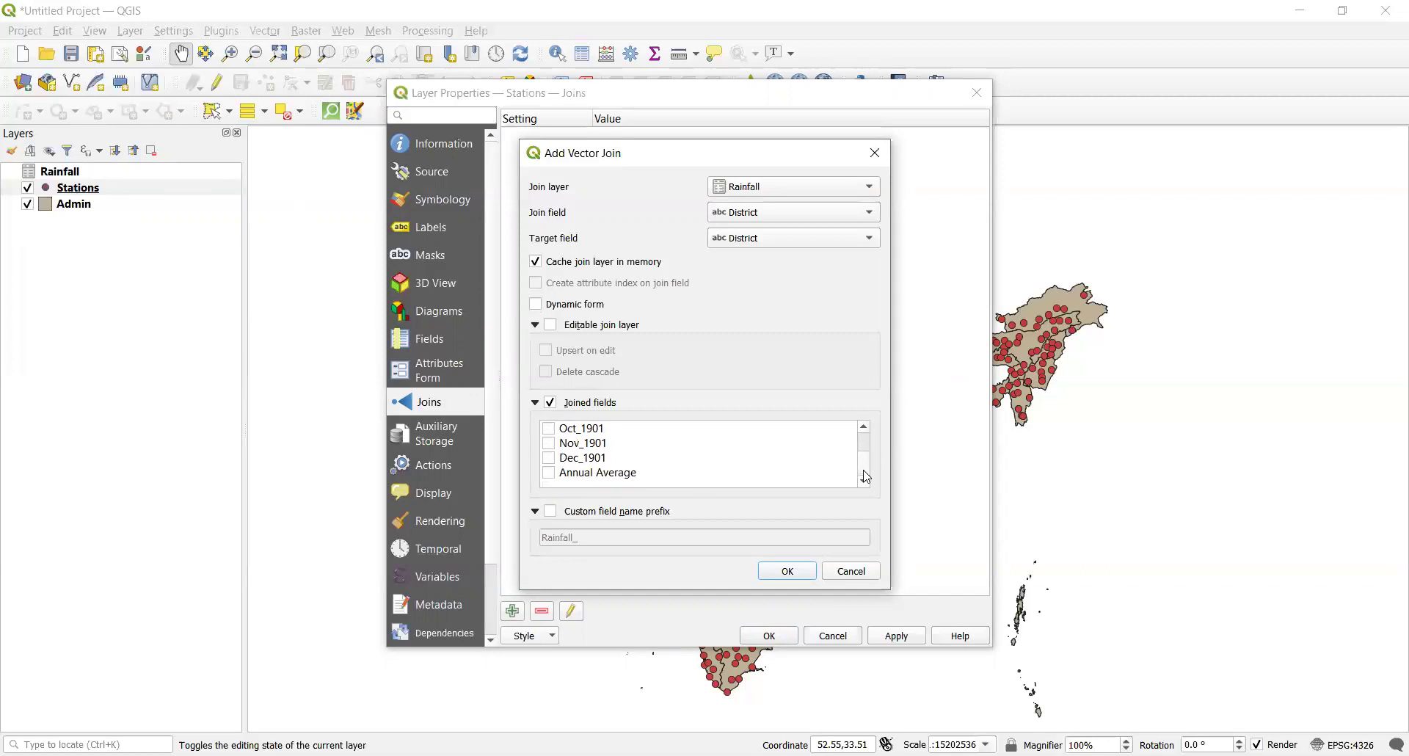
left_click(550, 473)
left_click(550, 458)
left_click(550, 444)
left_click(549, 429)
scroll(864, 467, "up", 1)
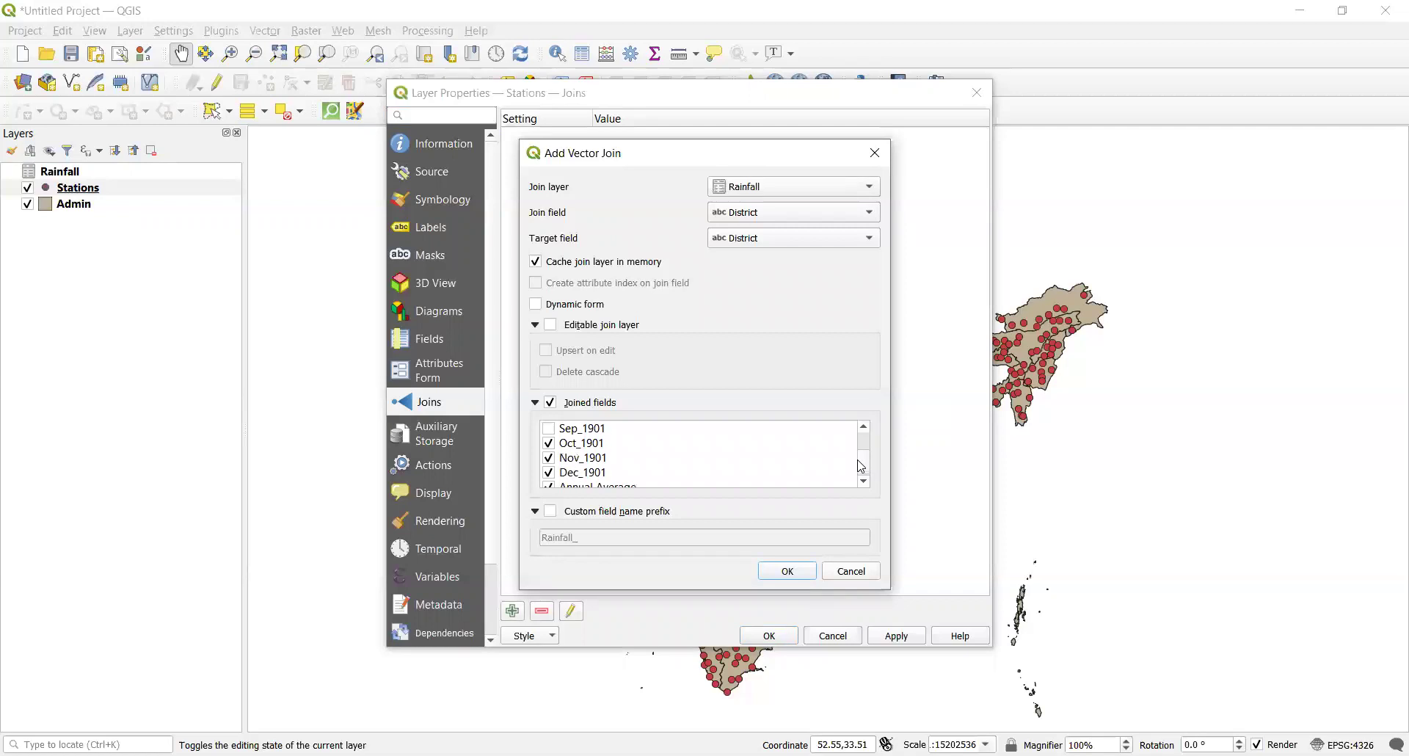
left_click(548, 429)
left_click(785, 572)
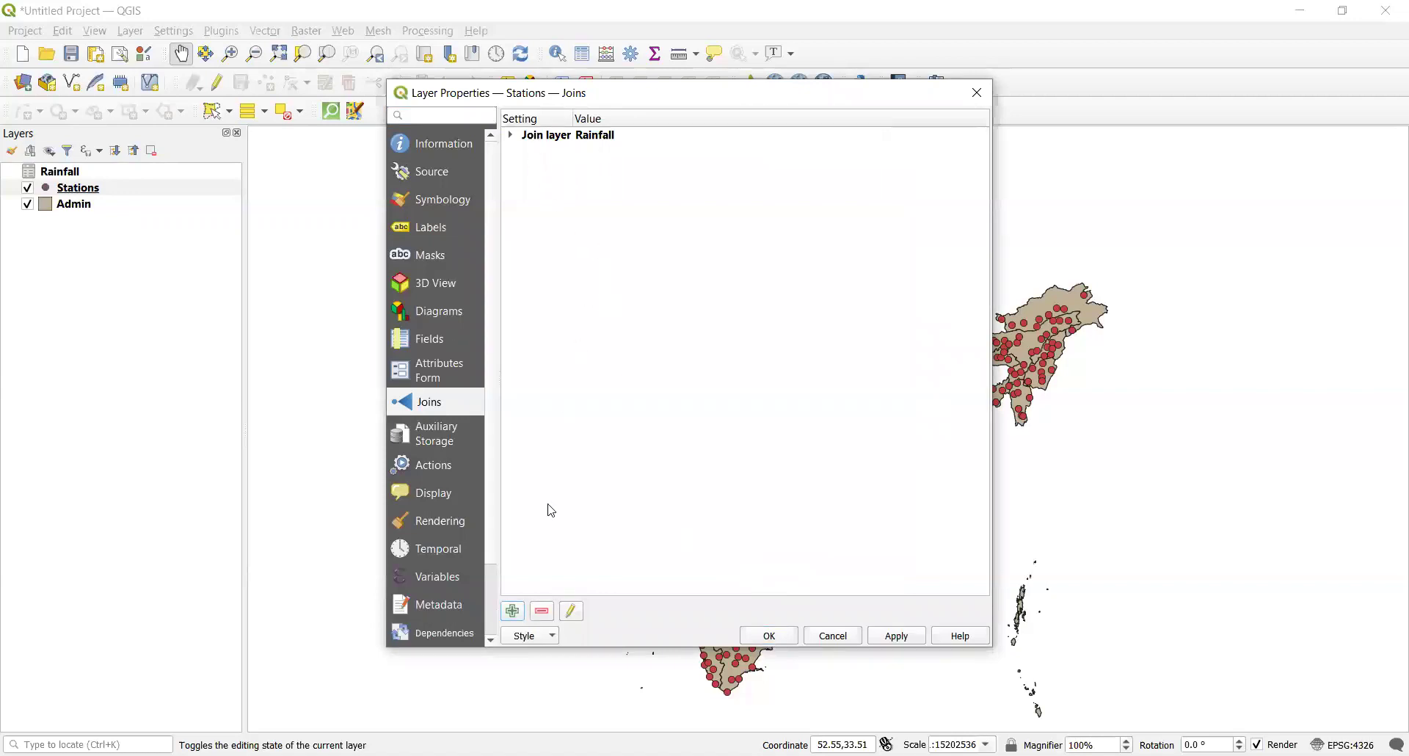
left_click(896, 636)
left_click(770, 636)
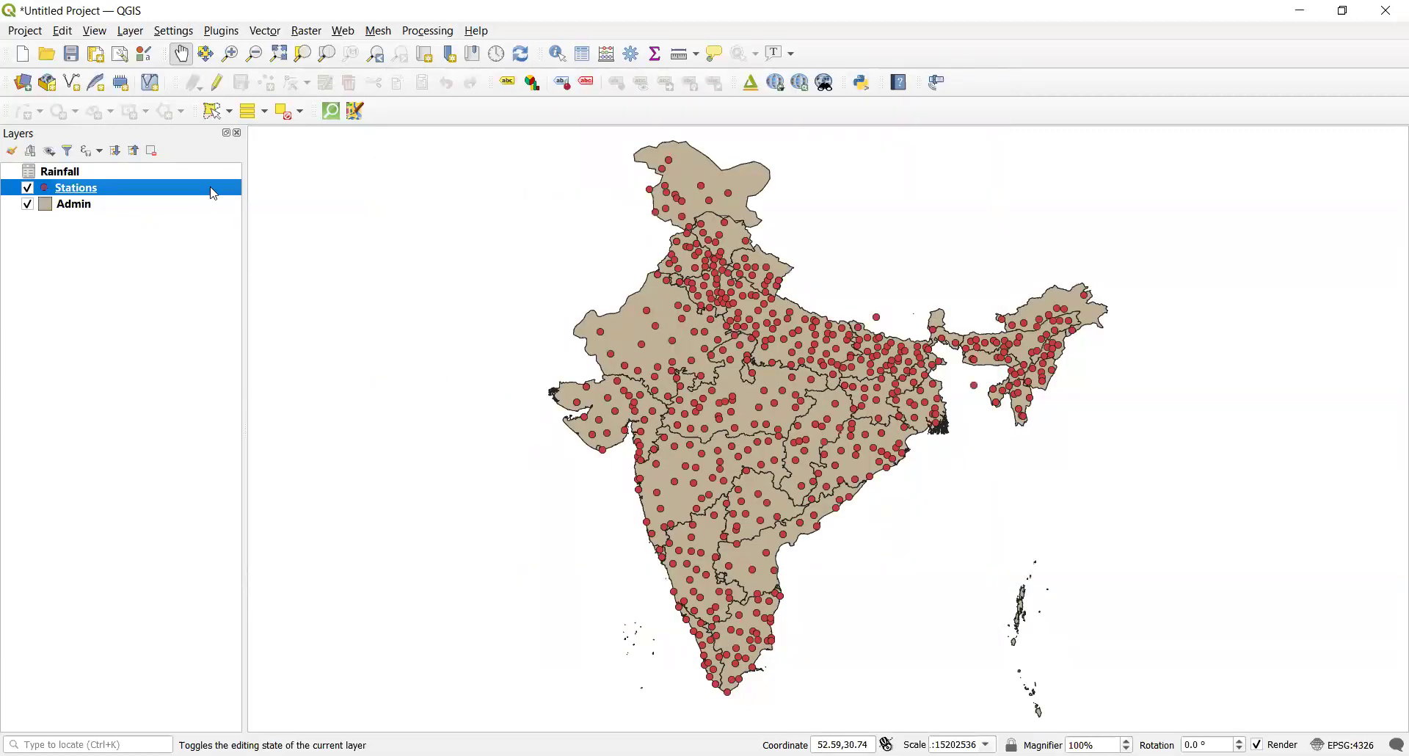
Check the joined rainfall fields in the Stations attribute table and view the station points with Admin temporarily hidden.
right_click(213, 193)
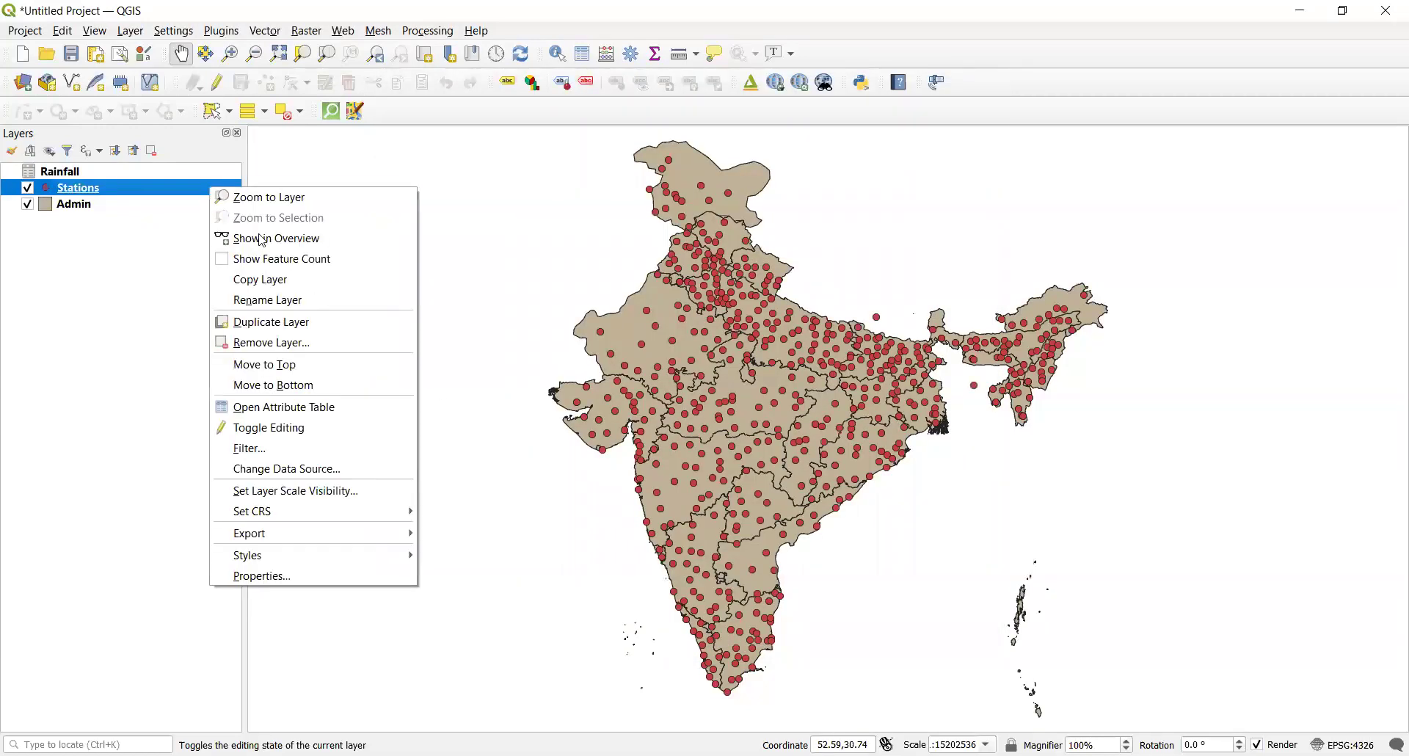
left_click(256, 408)
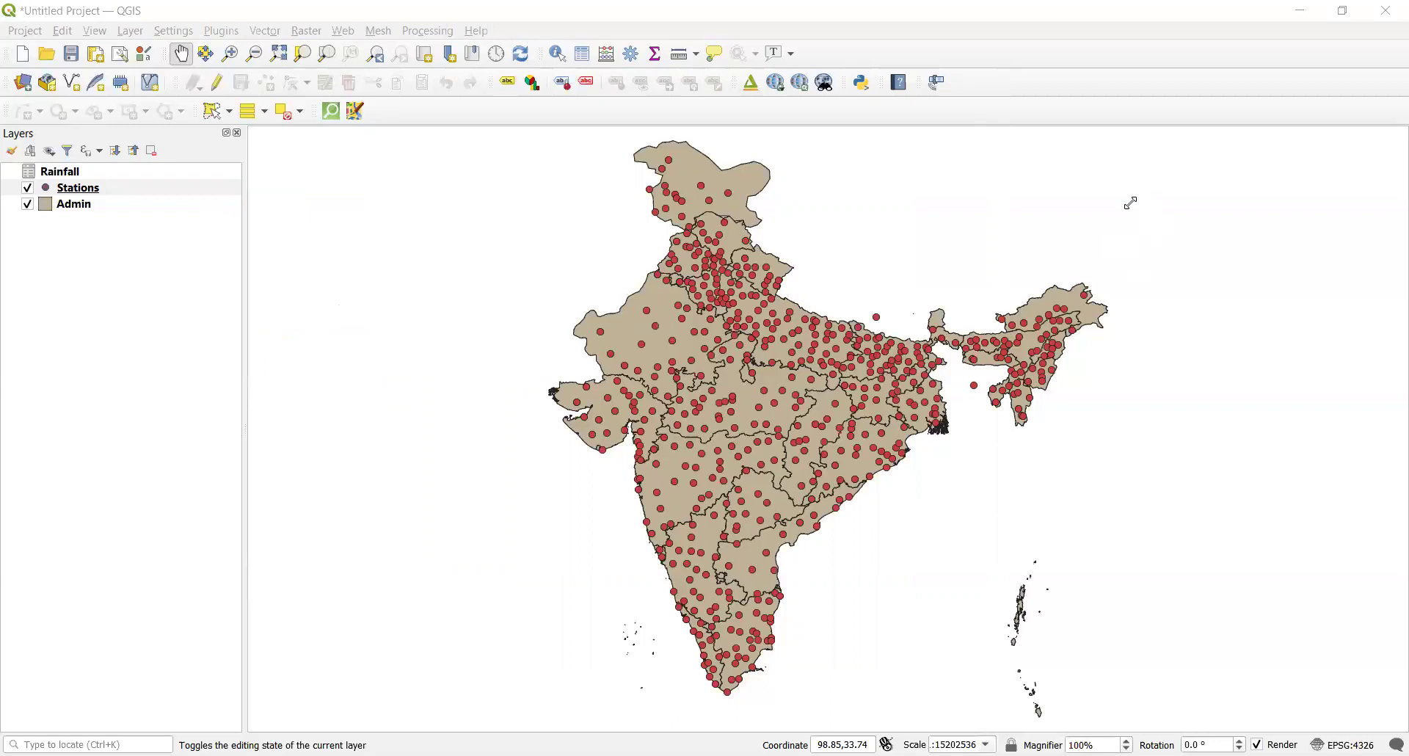
left_click(1106, 217)
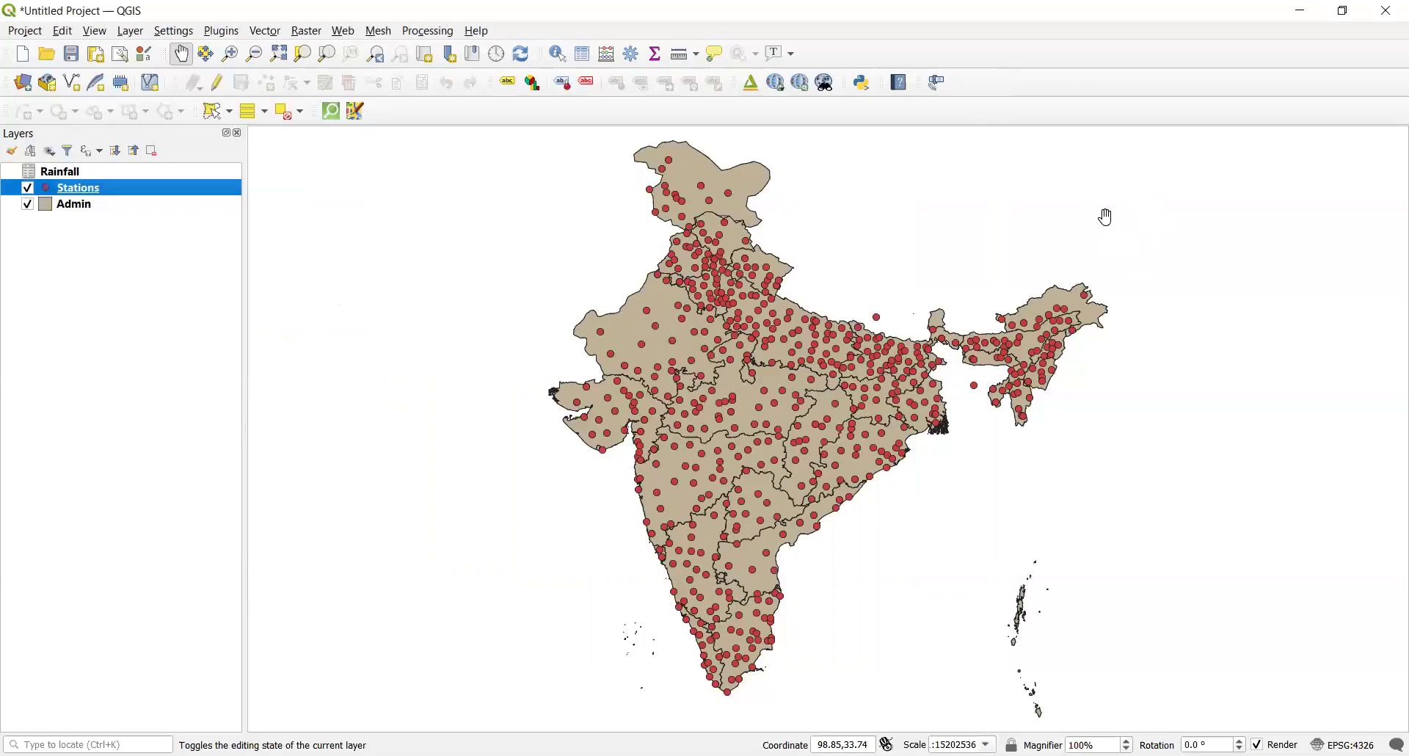
left_click(27, 206)
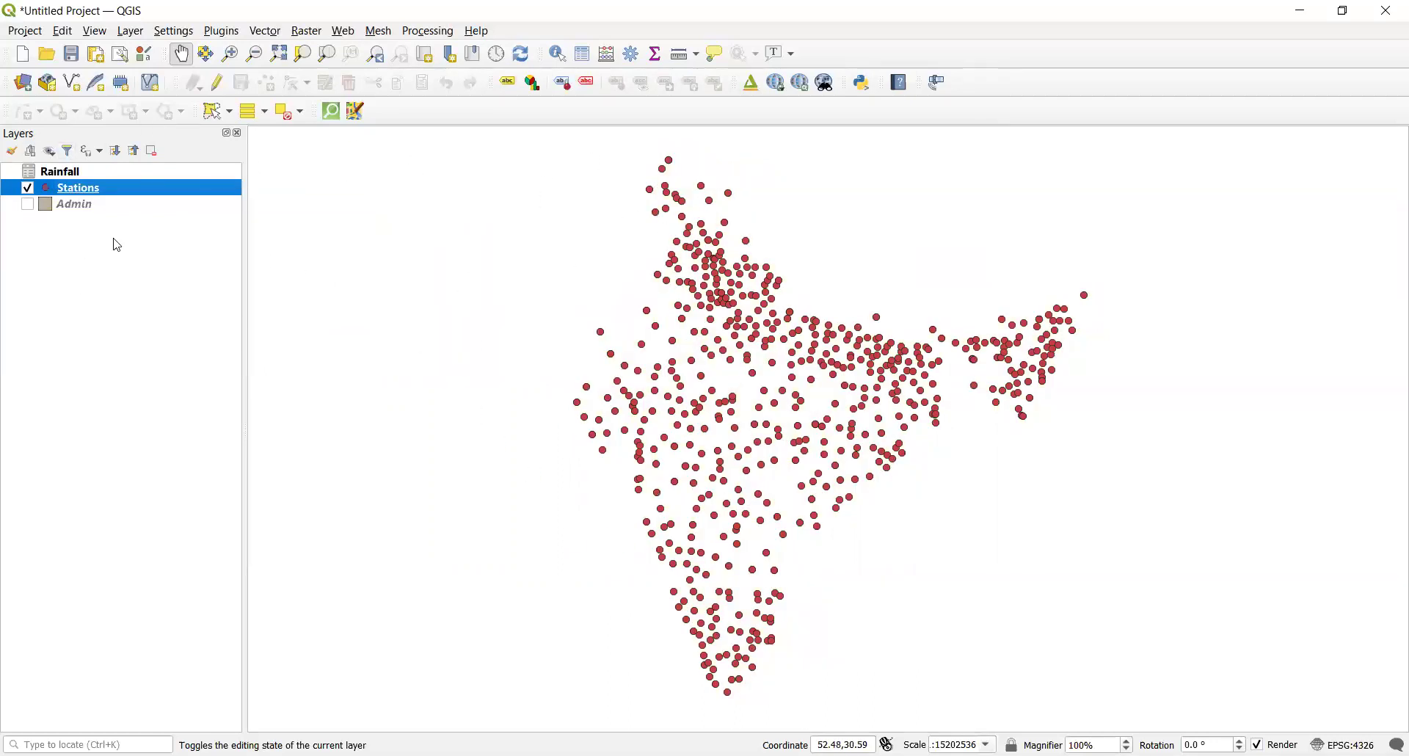
left_click(27, 205)
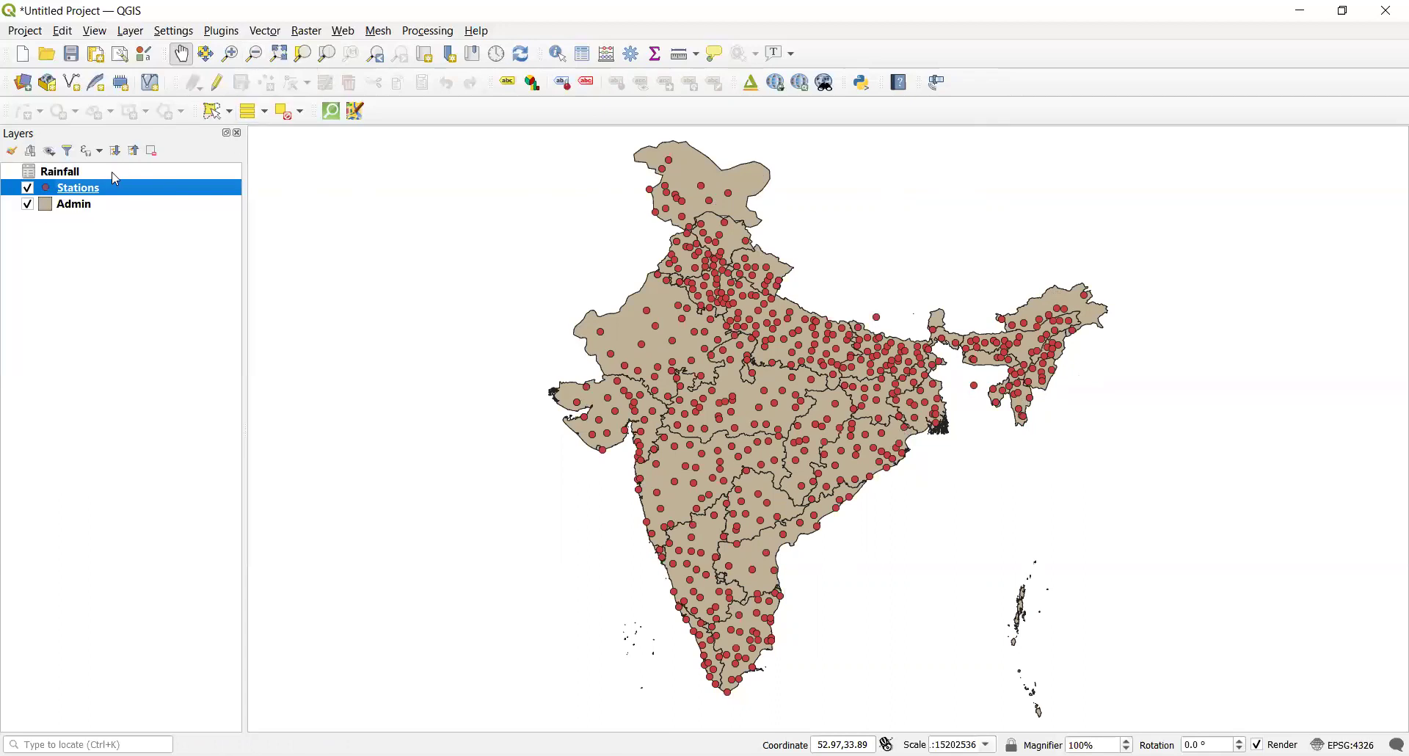
Examine the attribute table of the Admin layer.
left_click(65, 207)
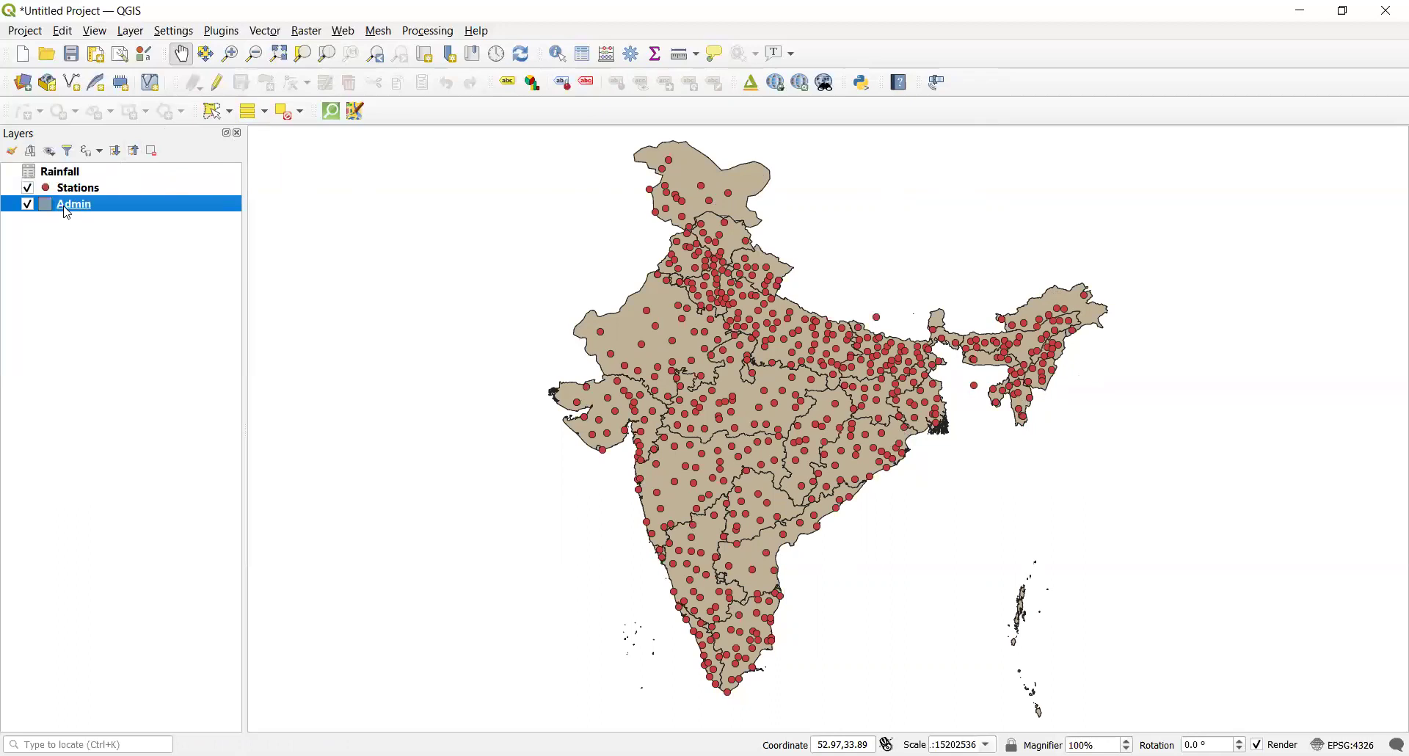
right_click(65, 206)
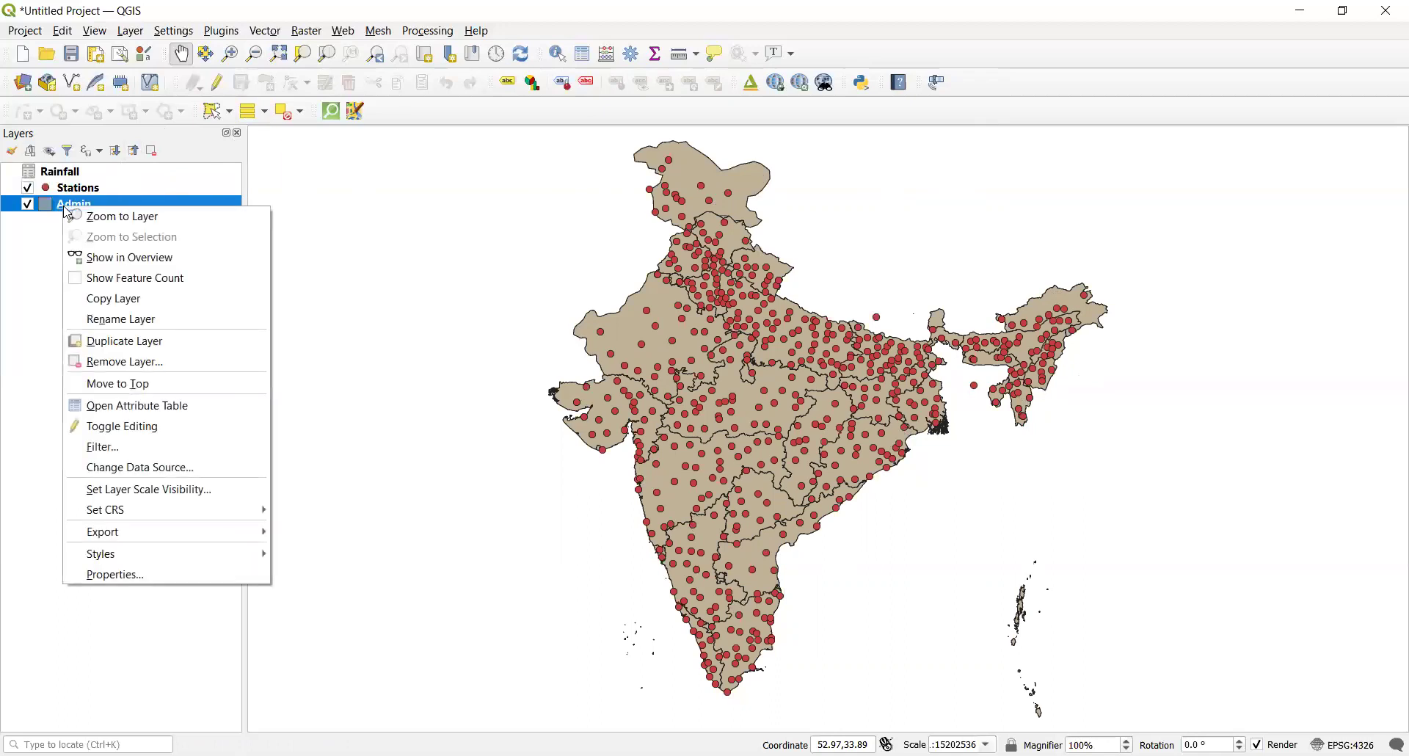
left_click(139, 413)
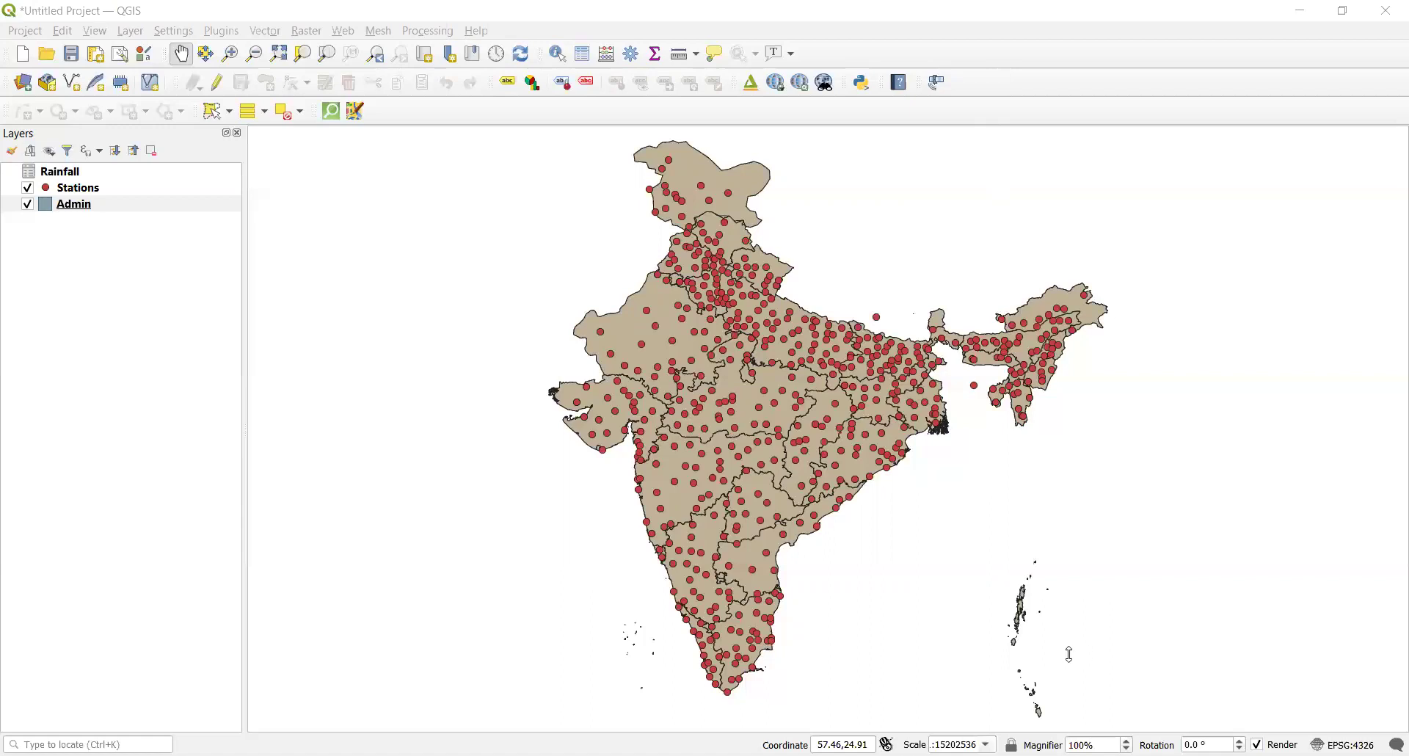
Start Join Attributes by Location with Admin as the base layer and Stations as the join layer.
left_click(73, 204)
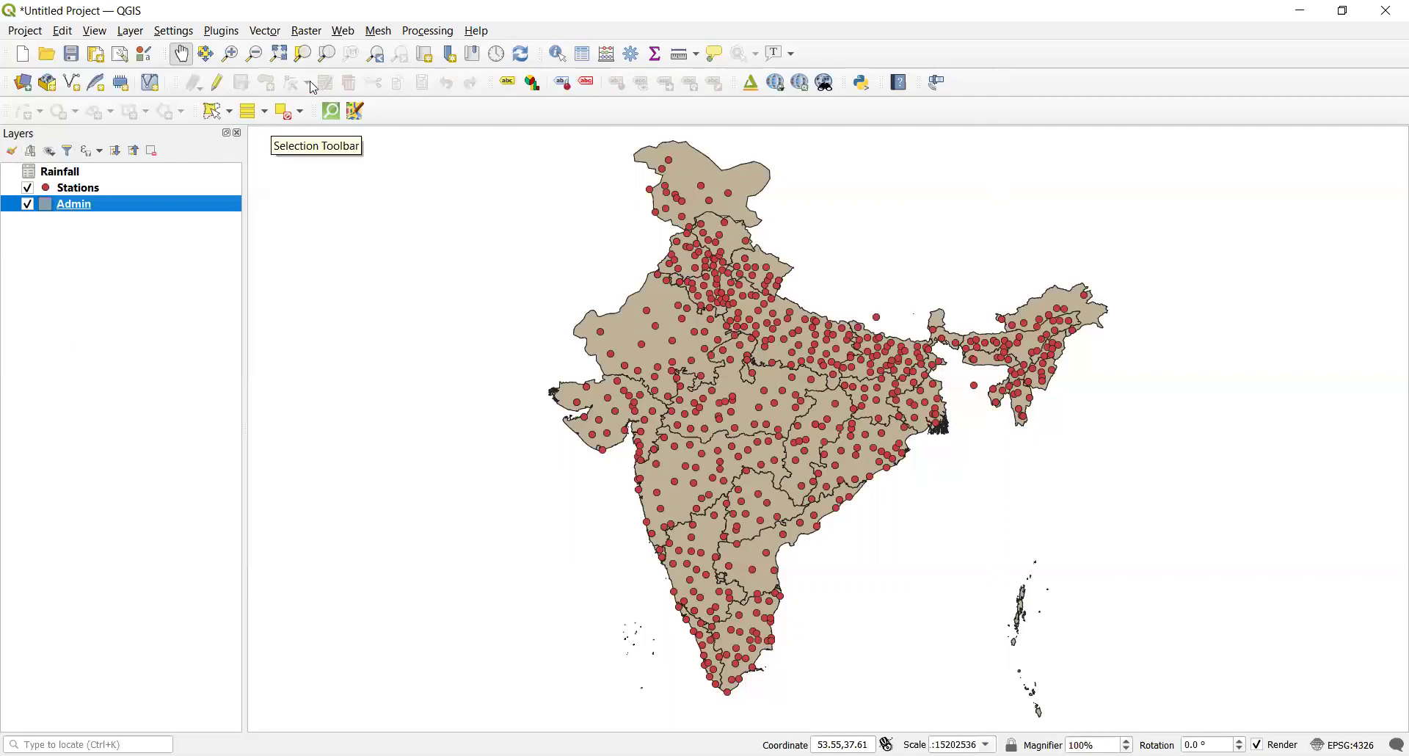
left_click(265, 31)
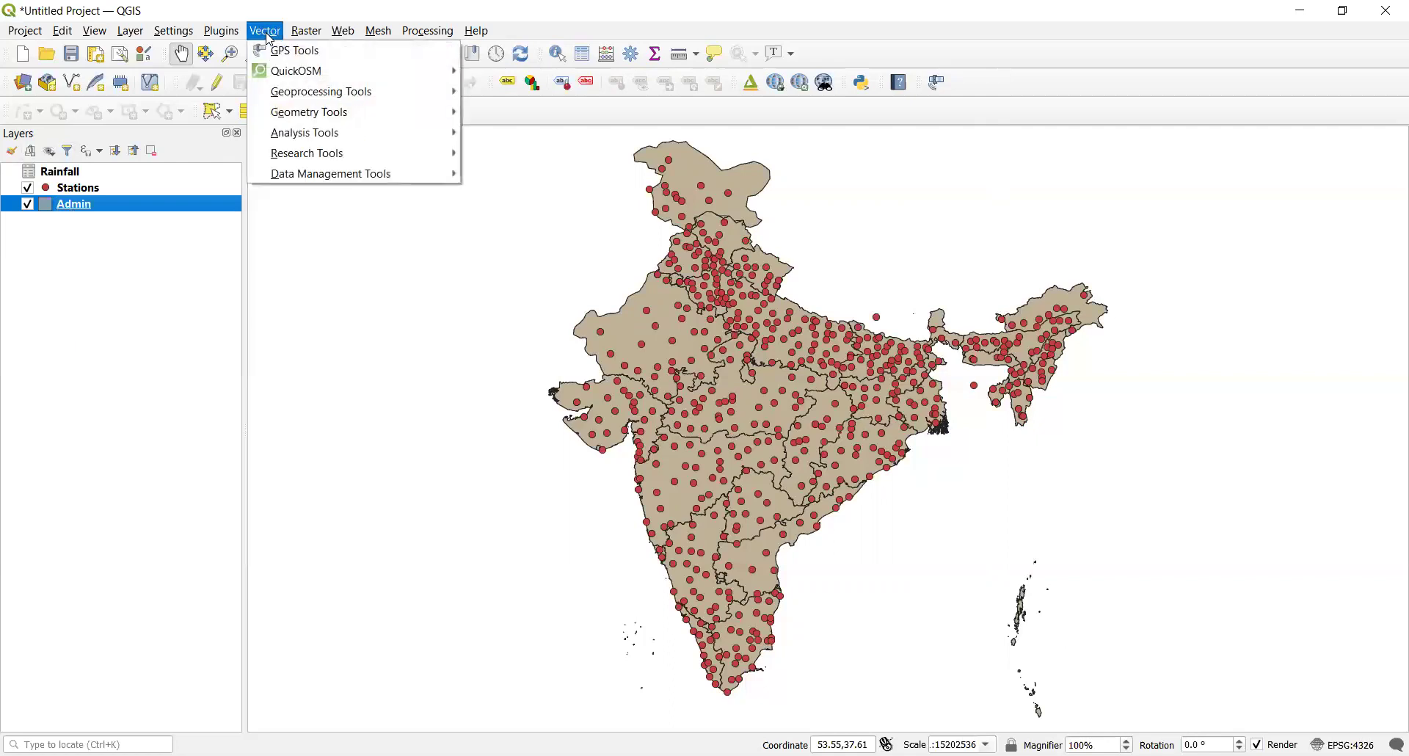
mouse_move(323, 180)
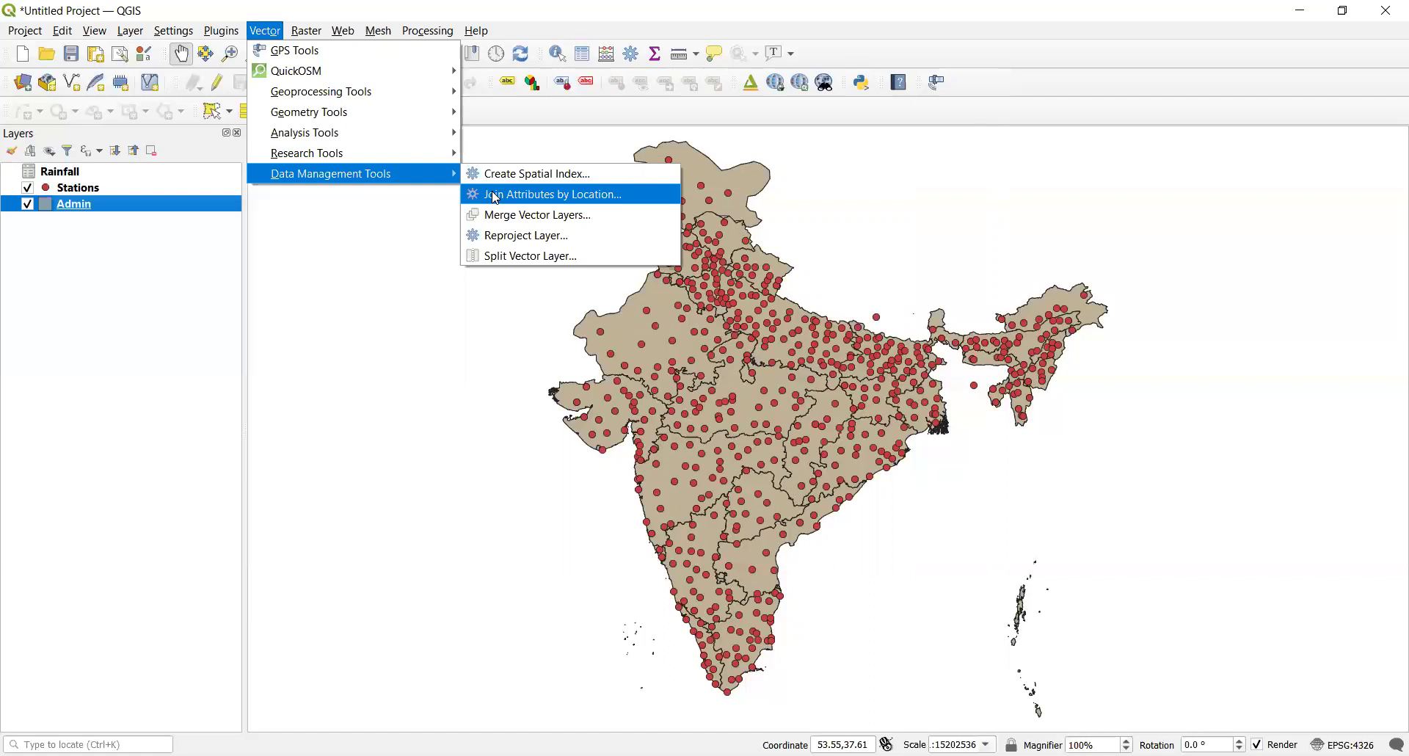
left_click(496, 194)
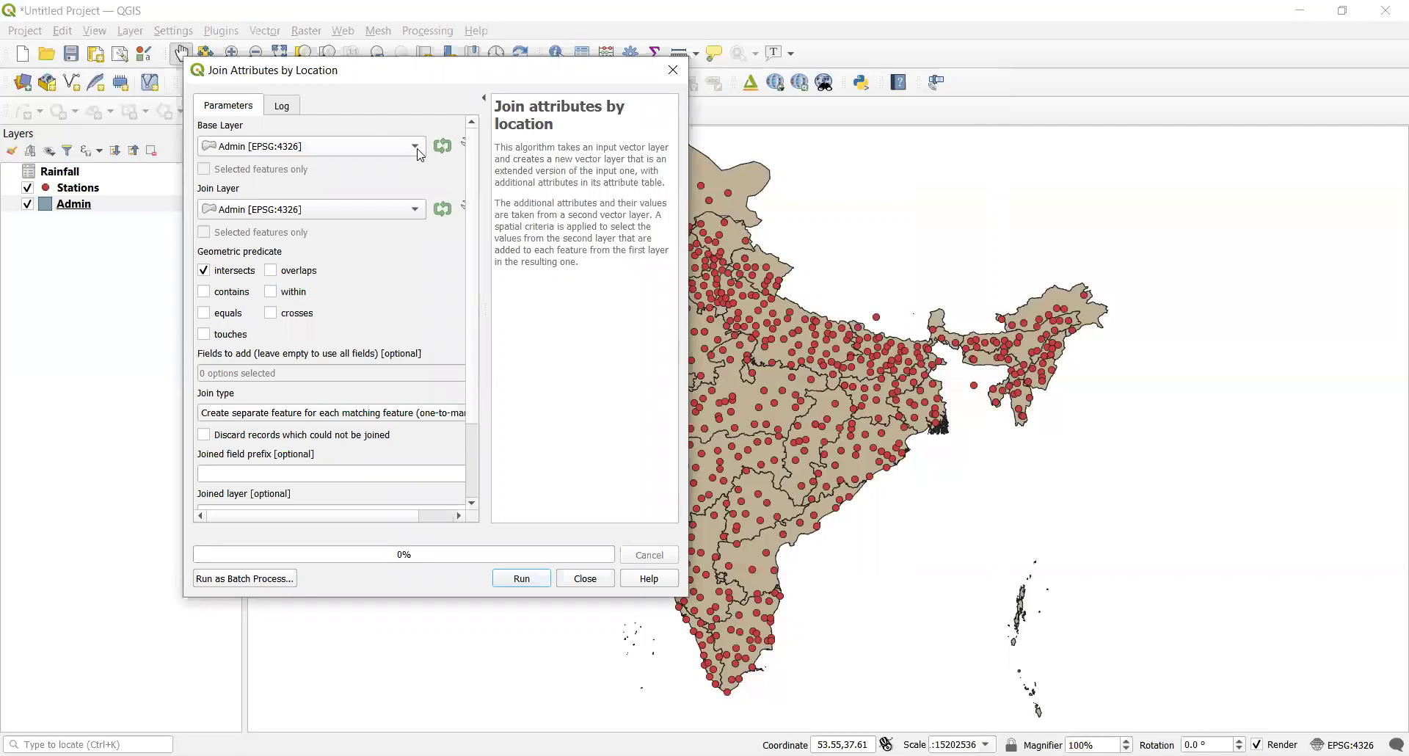
scroll(419, 150, "down", 1)
left_click(416, 150)
left_click(325, 129)
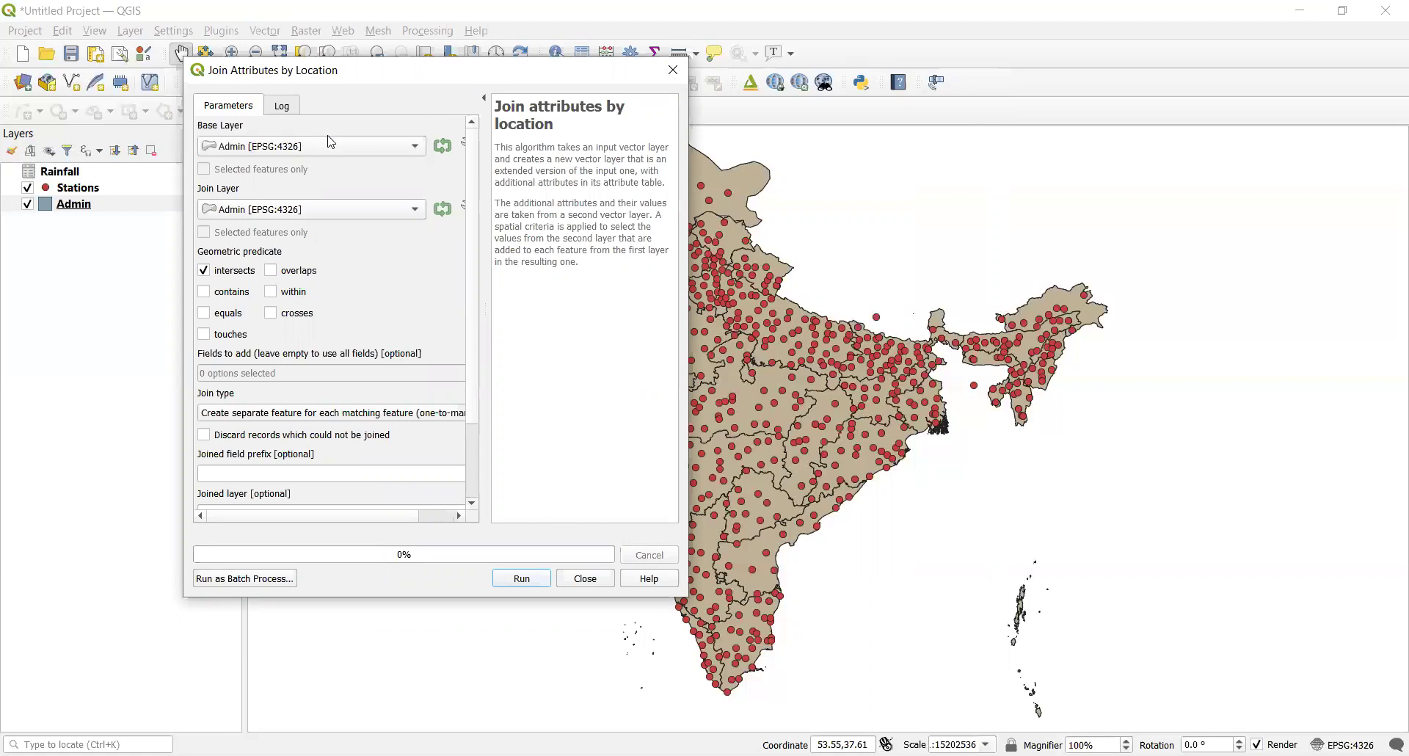
left_click(416, 211)
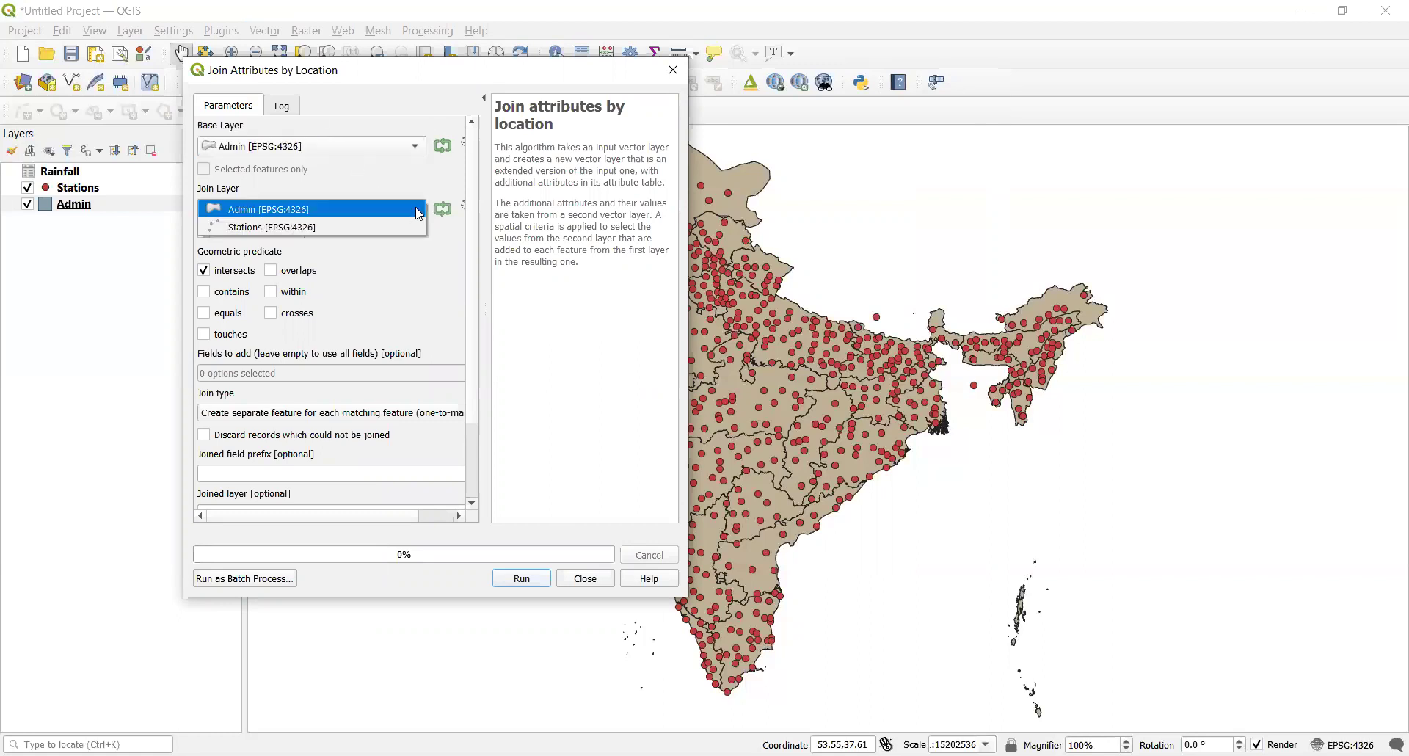
left_click(372, 234)
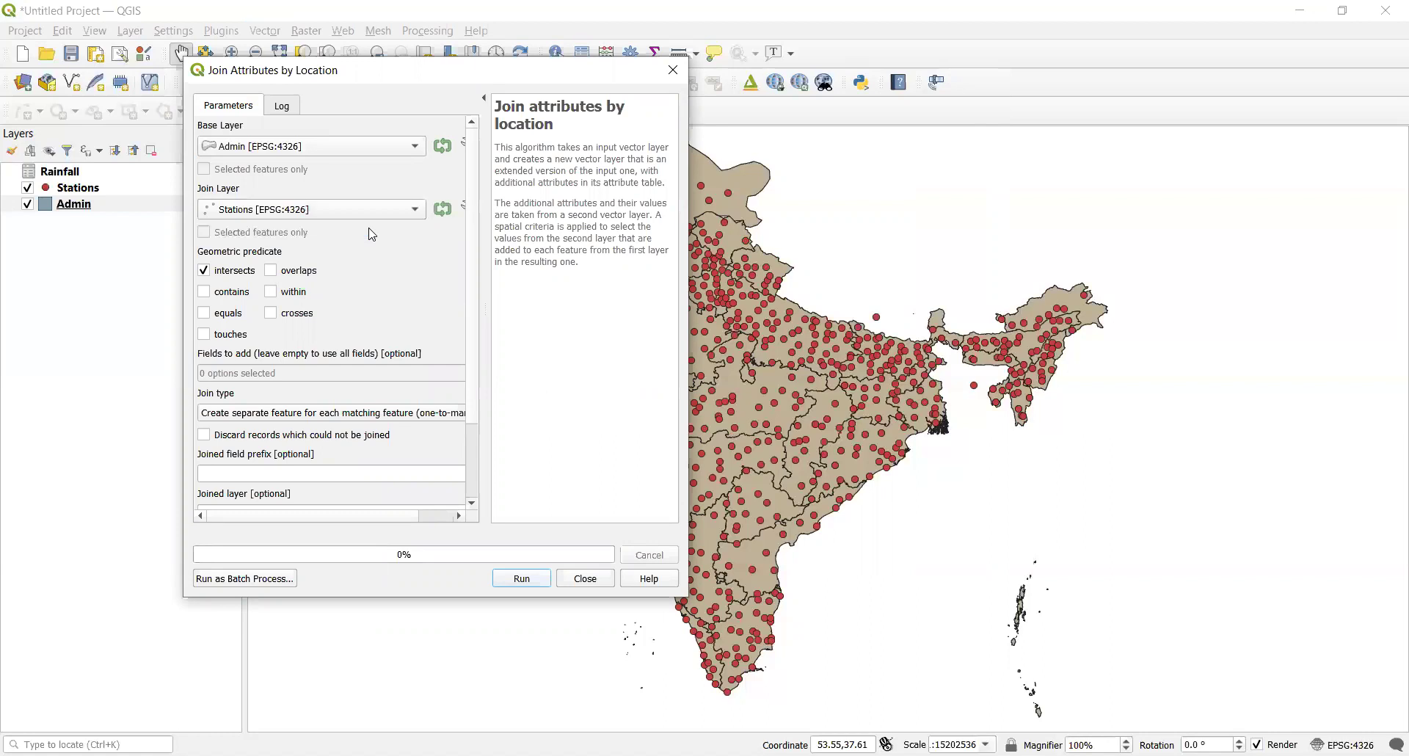
Set the geometric predicate of the spatial join to within only, leaving out intersects.
left_click(271, 293)
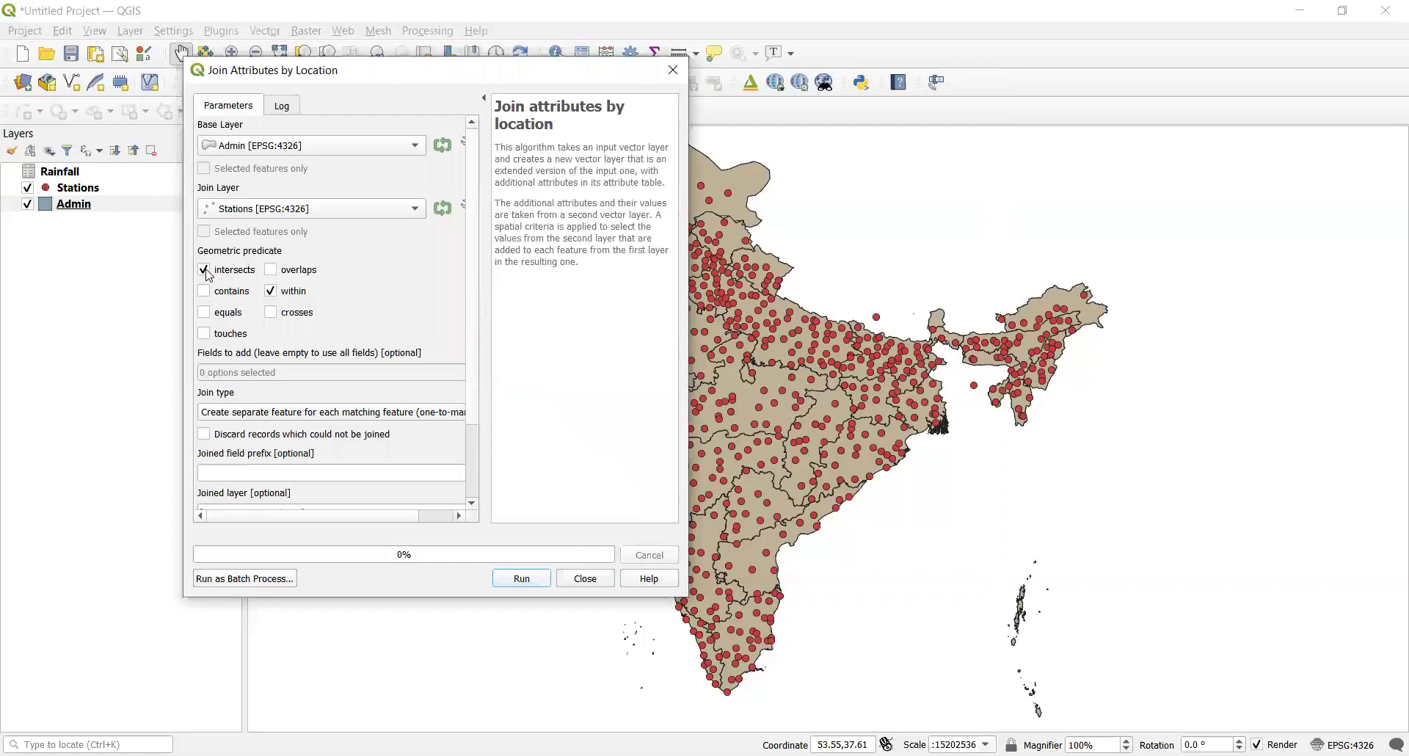
left_click(203, 270)
scroll(478, 380, "down", 1)
scroll(478, 380, "down", 2)
scroll(483, 419, "down", 2)
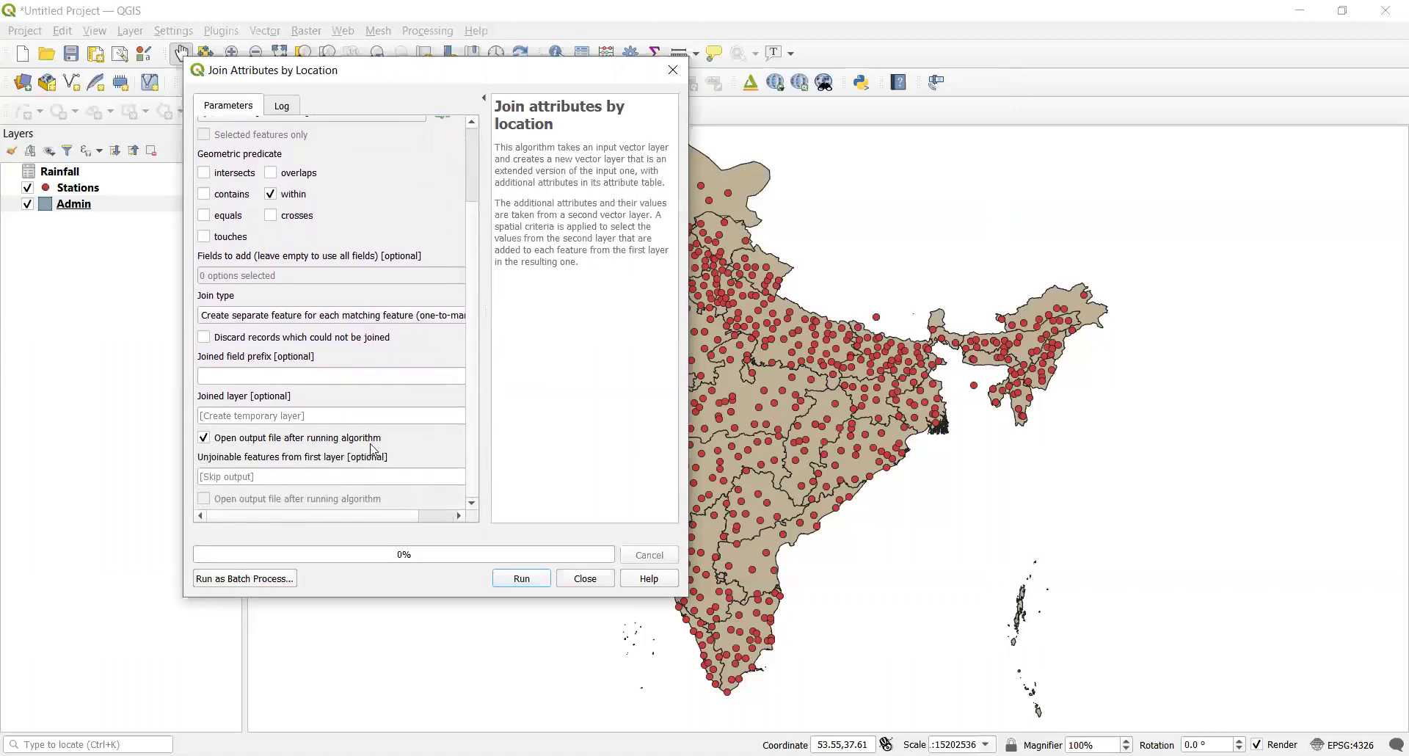
Run the spatial join to a temporary layer and hide the Admin and Stations layers.
left_click(522, 578)
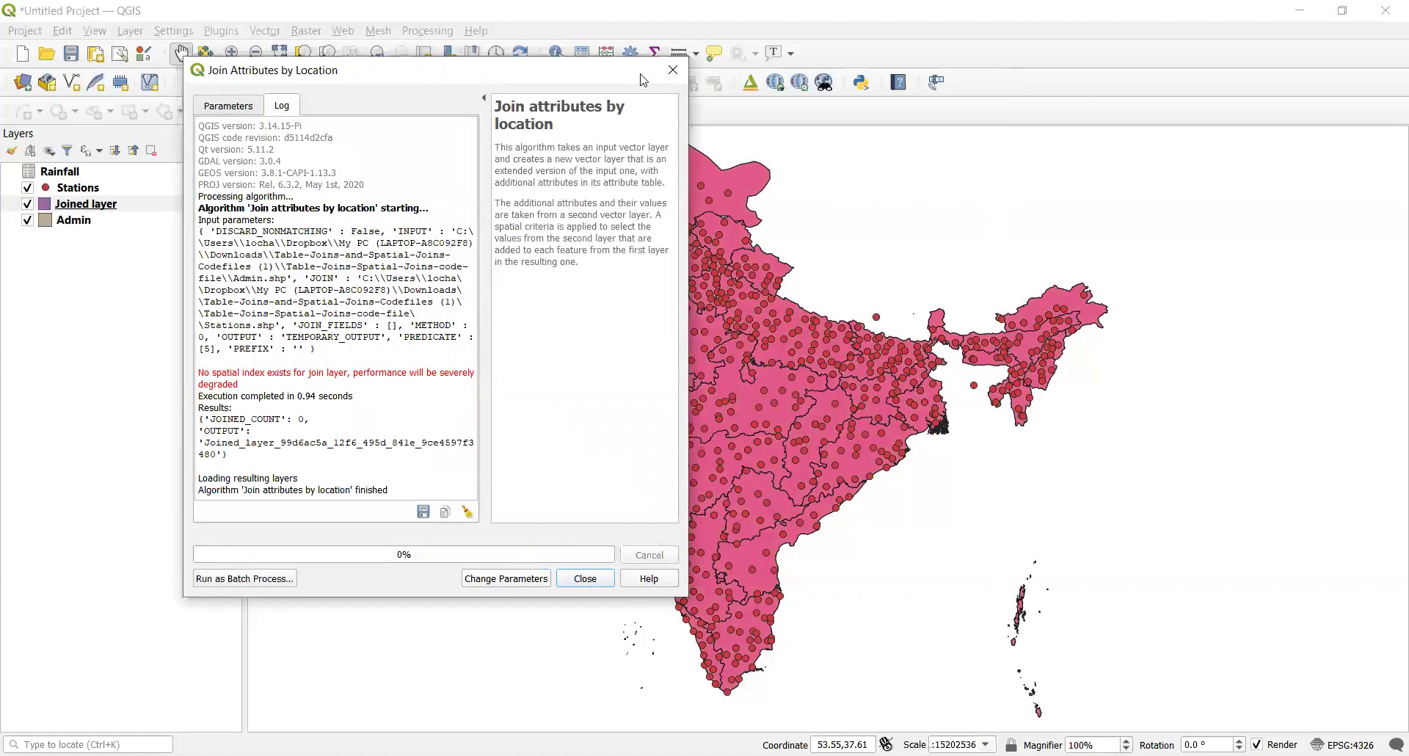
left_click(584, 578)
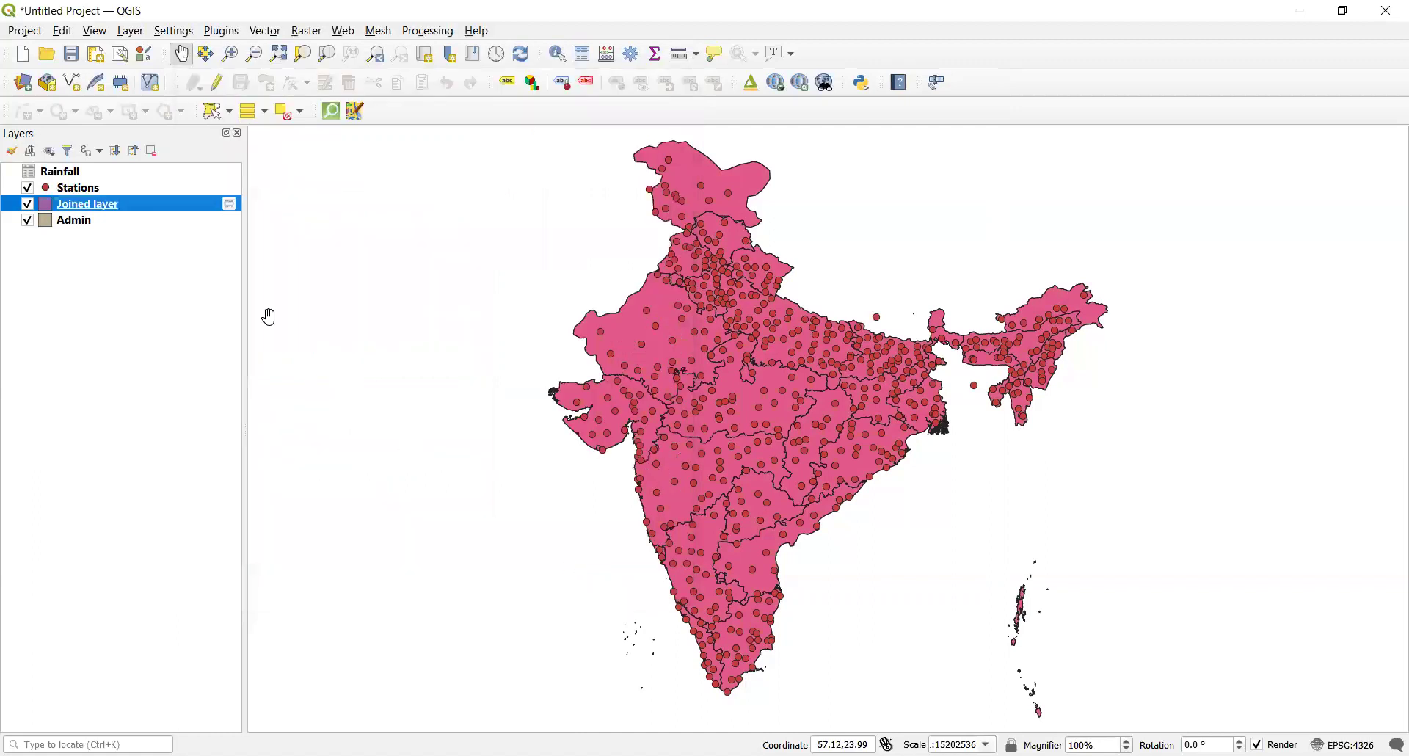
left_click(28, 221)
left_click(27, 188)
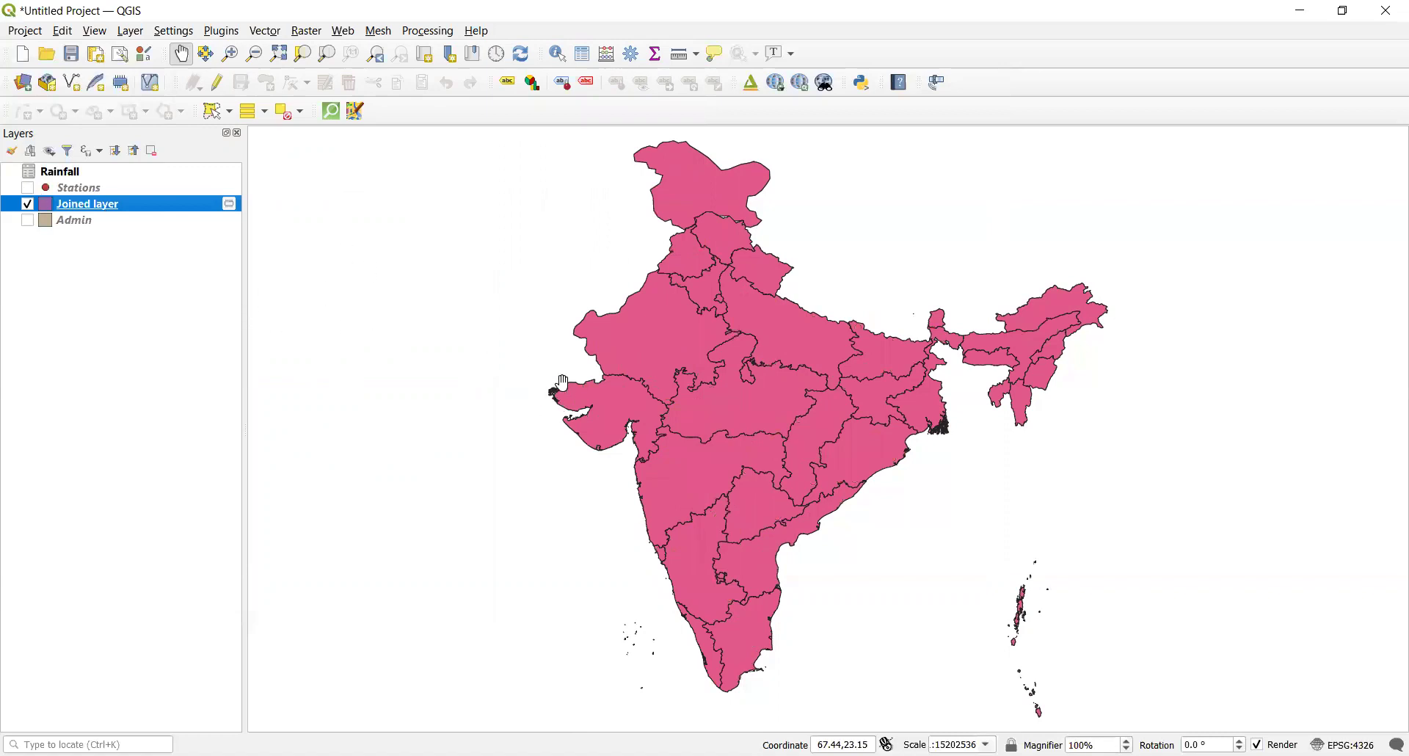
Examine the attribute table of the Joined layer and close it.
right_click(157, 210)
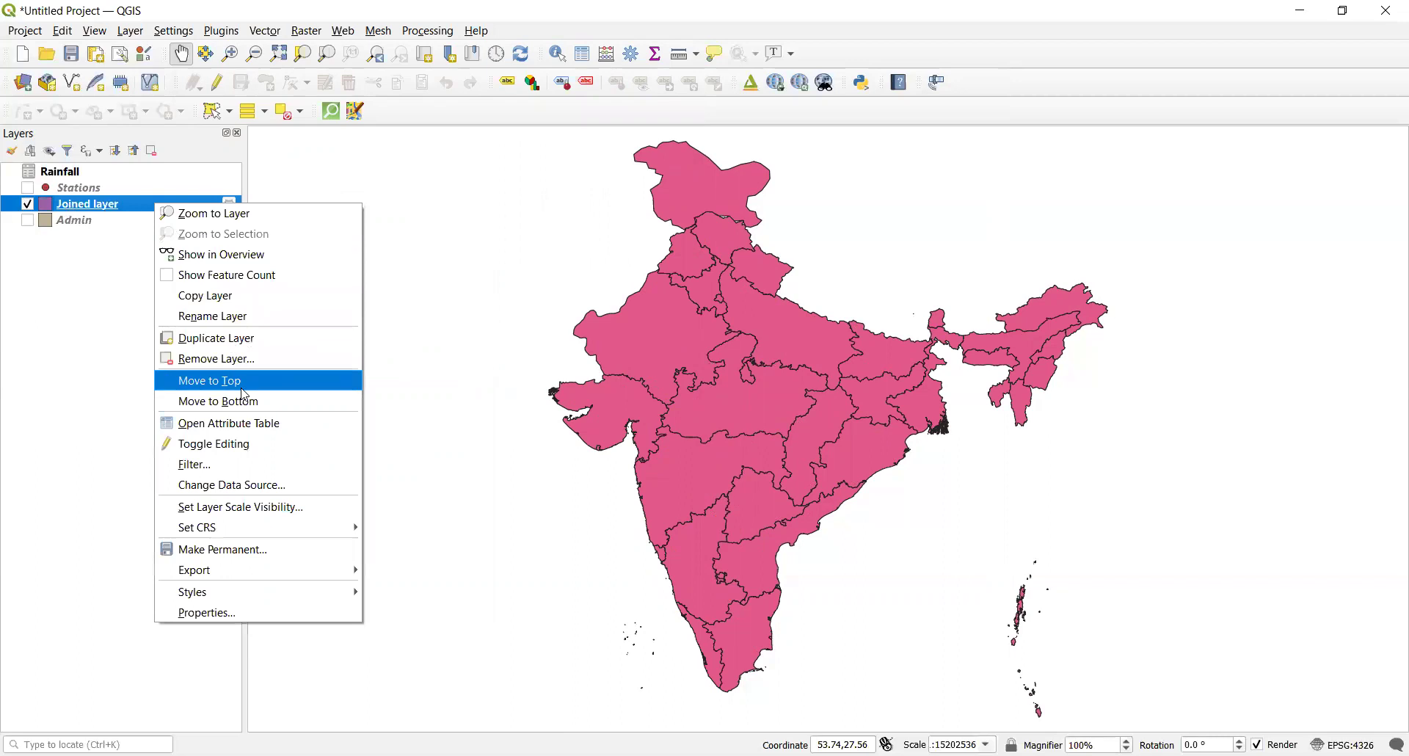
left_click(222, 423)
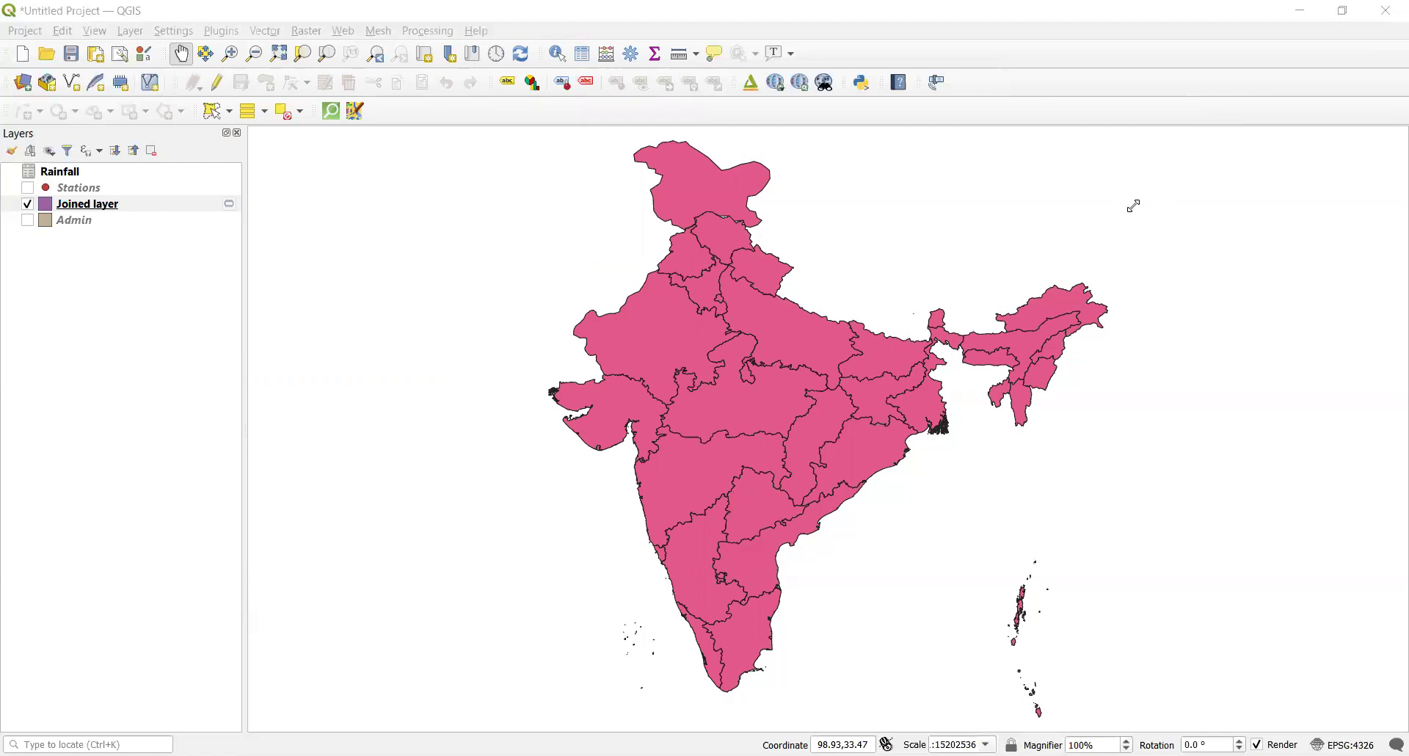
left_click(1323, 38)
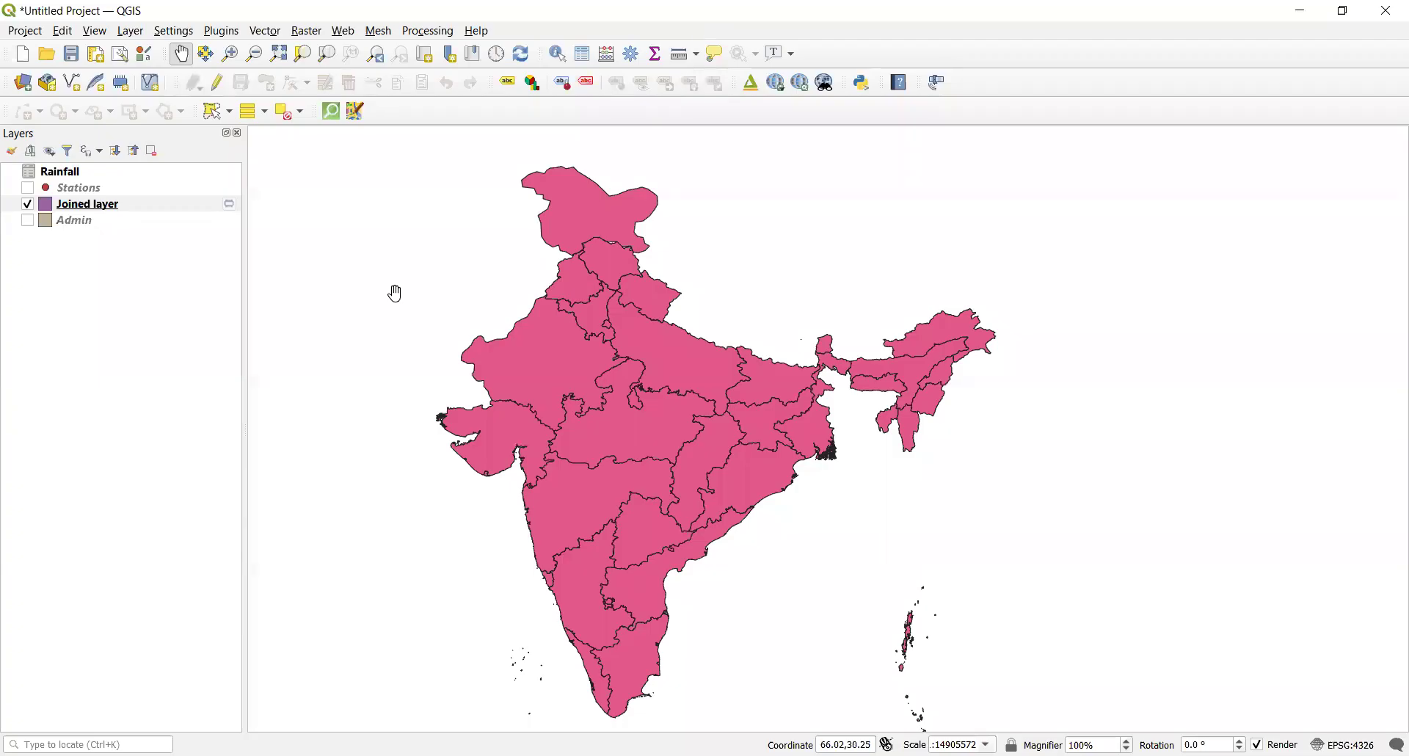
left_click(268, 32)
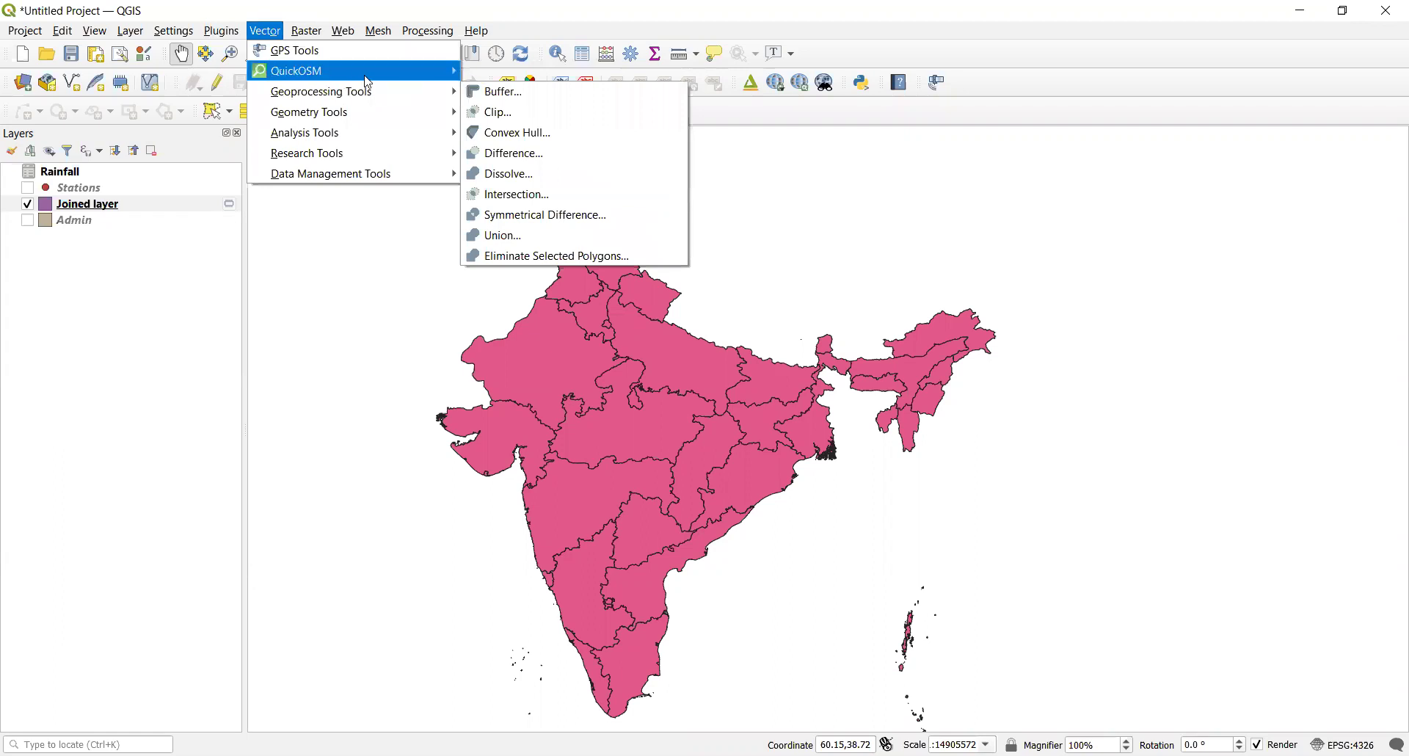
mouse_move(352, 92)
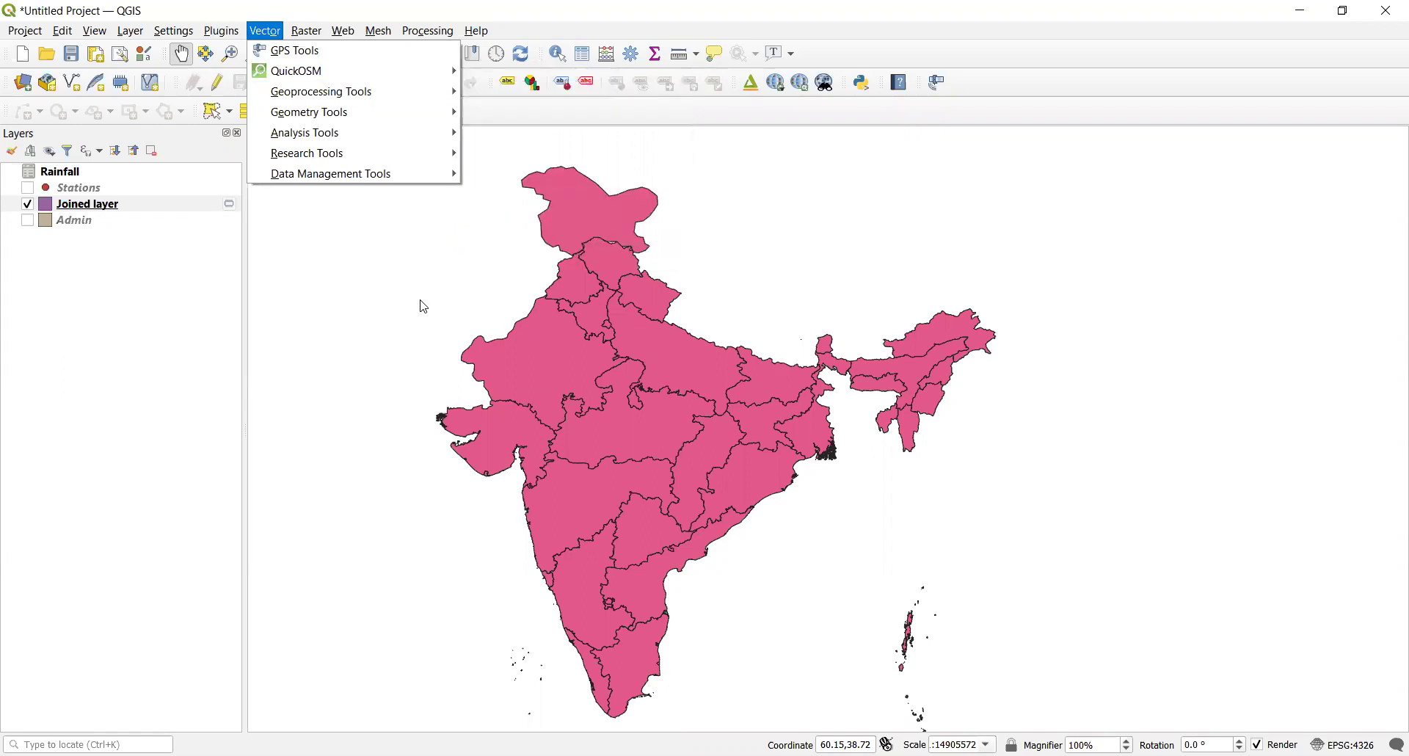
left_click_drag(424, 307, 866, 457)
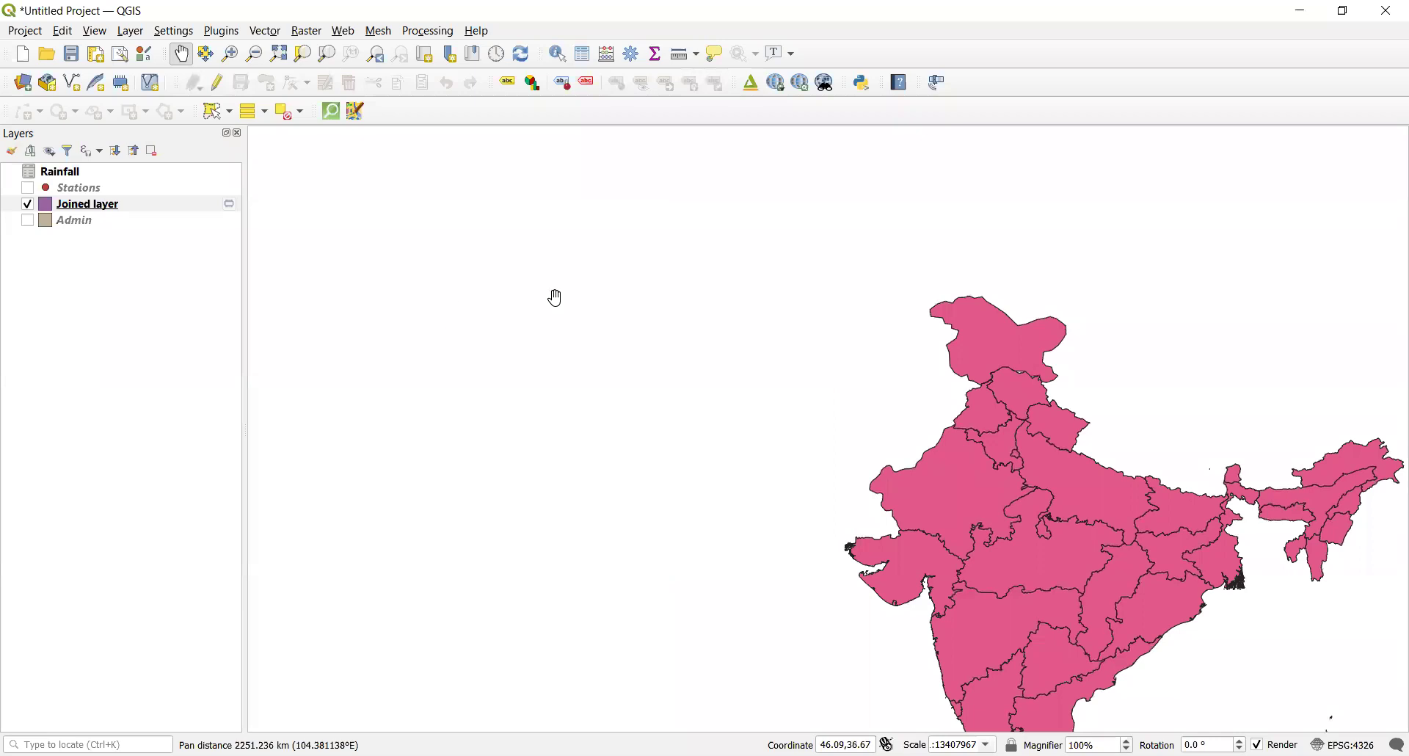
left_click_drag(1046, 531, 636, 408)
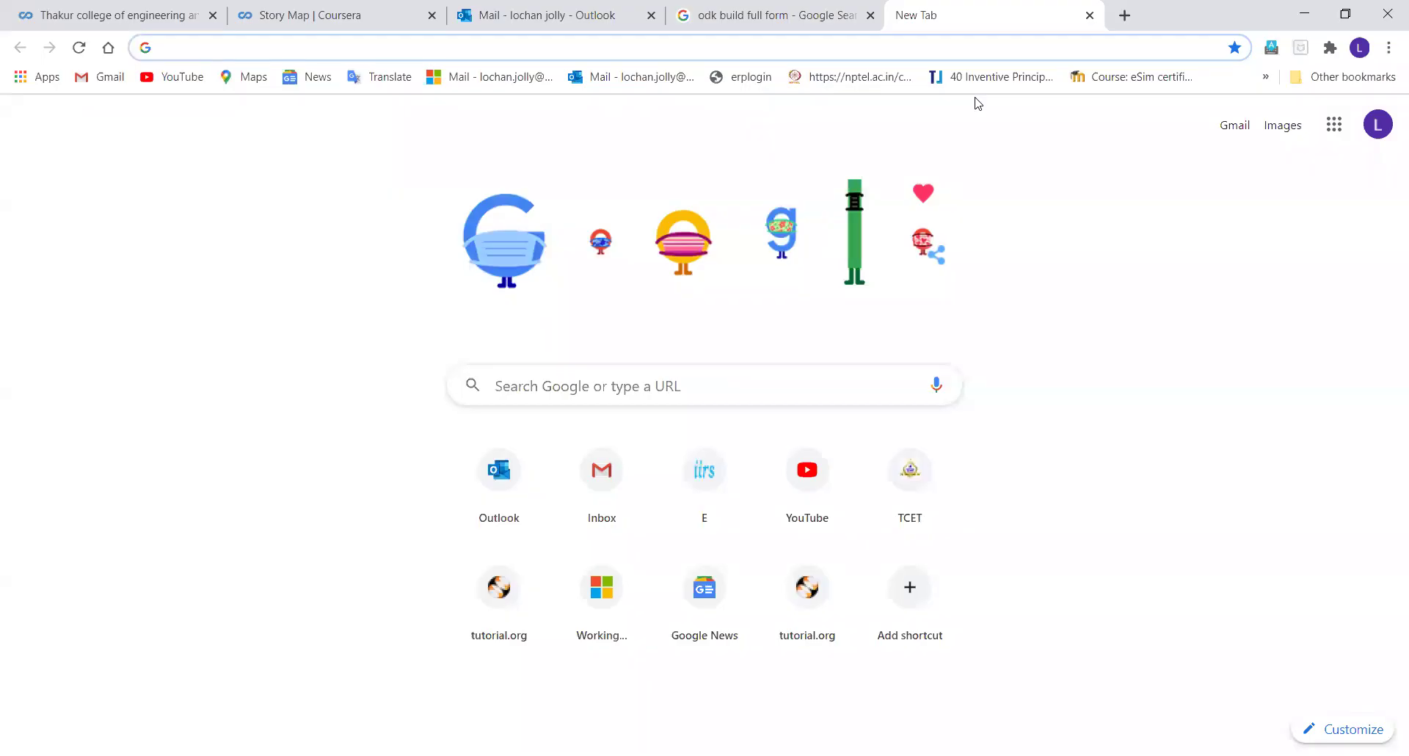
Switch to the web browser, search for google earth pro and open the Earth Versions page.
left_click(626, 379)
type("google earth")
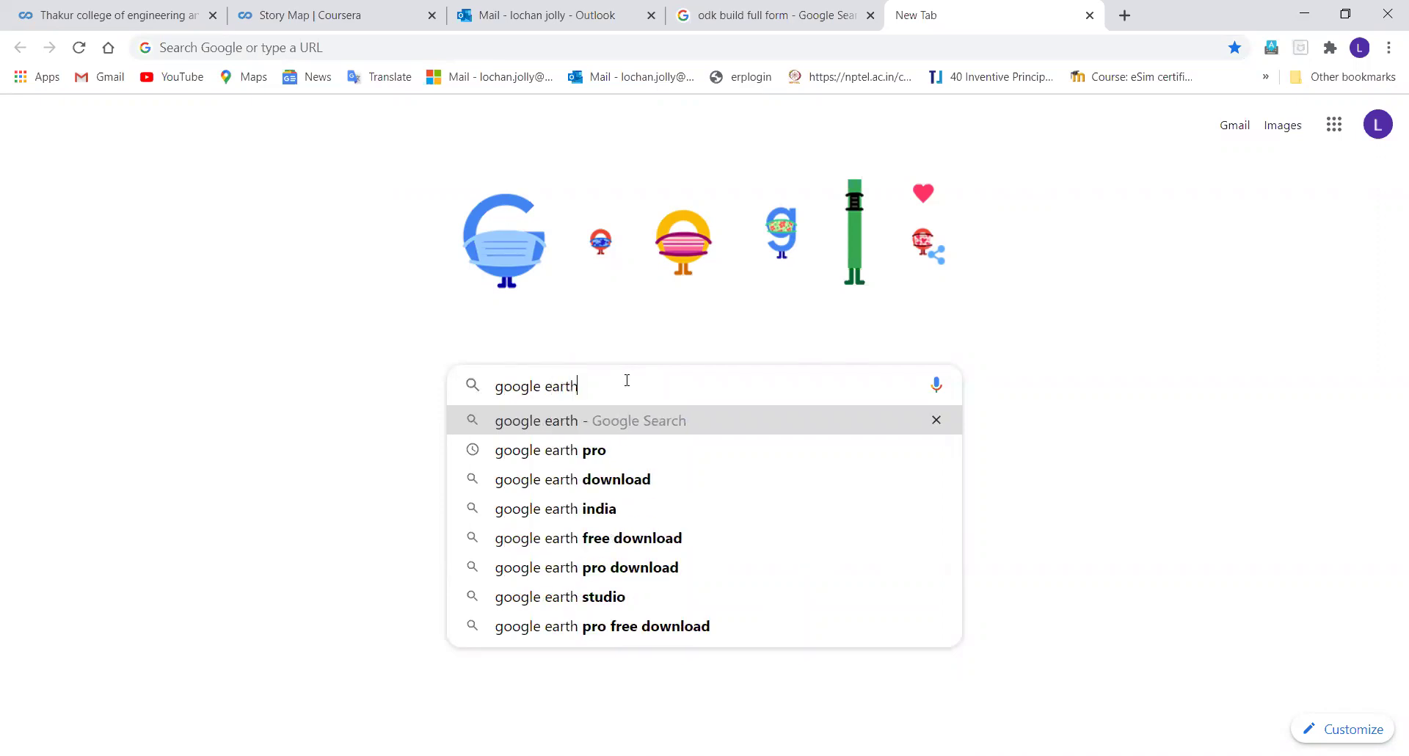
left_click(579, 450)
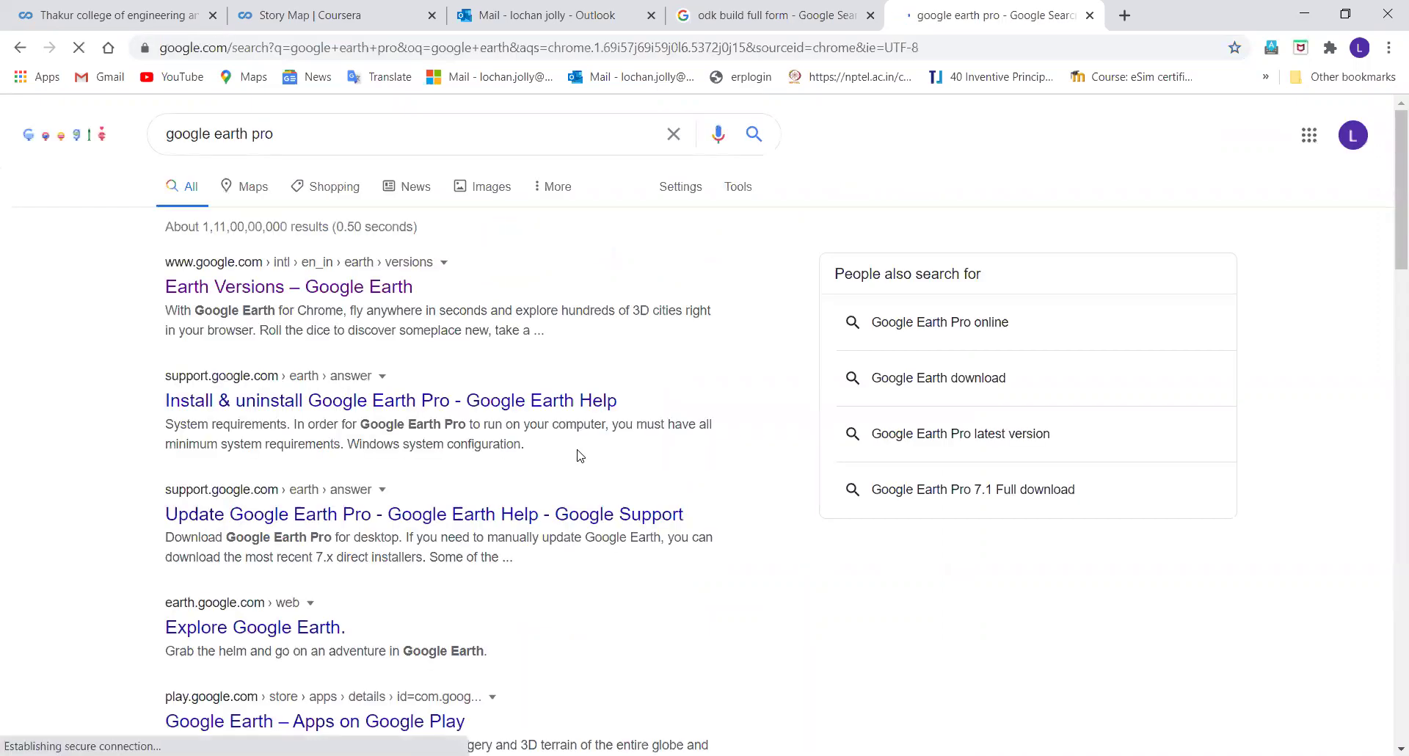
left_click(232, 268)
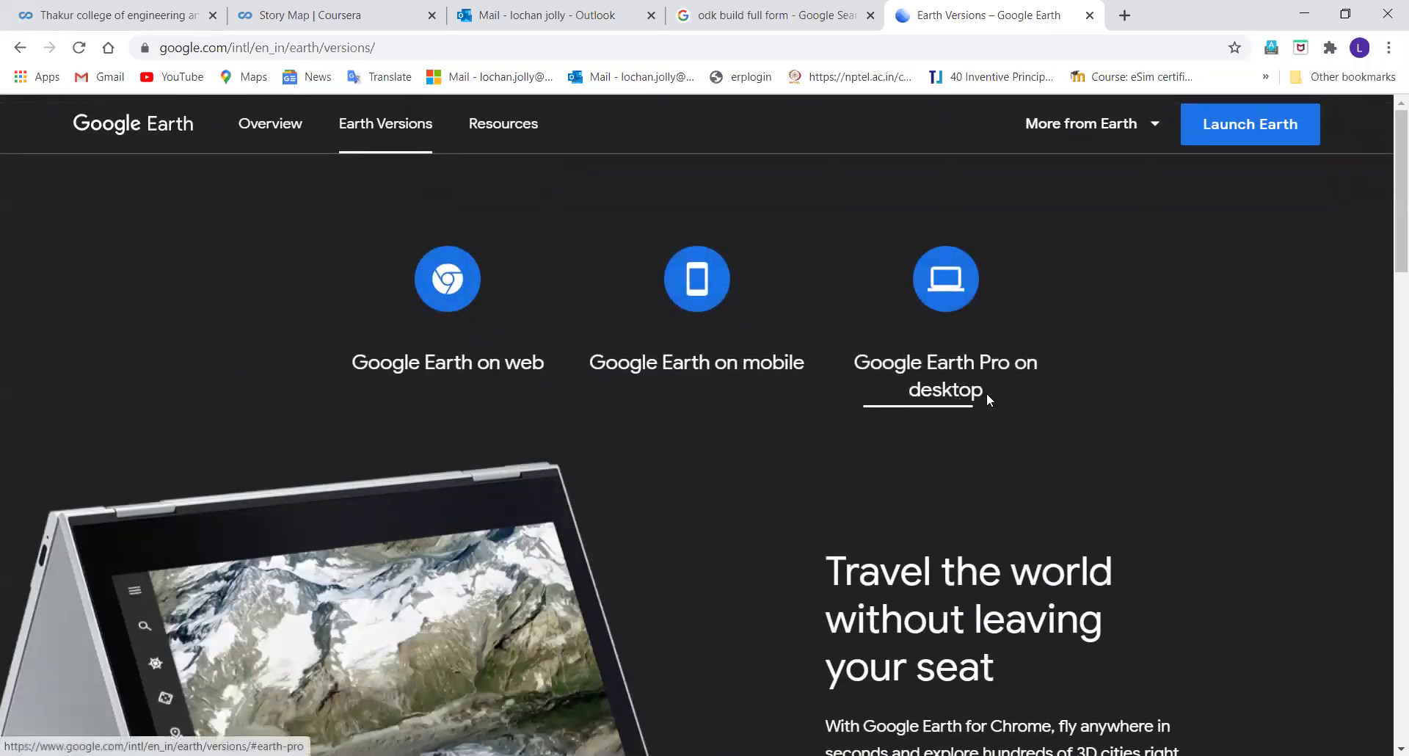
View the download terms for Google Earth Pro on desktop and dismiss them without downloading.
left_click(947, 387)
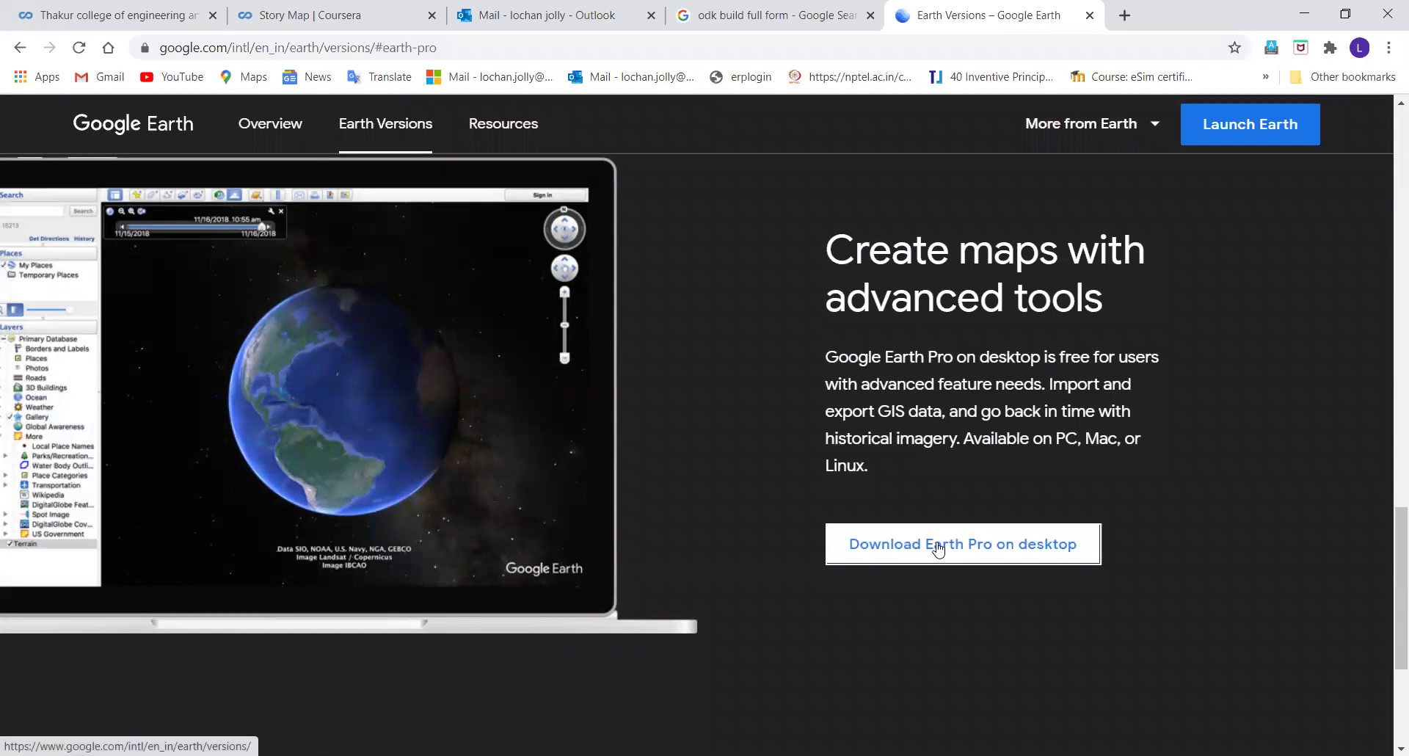
left_click(985, 552)
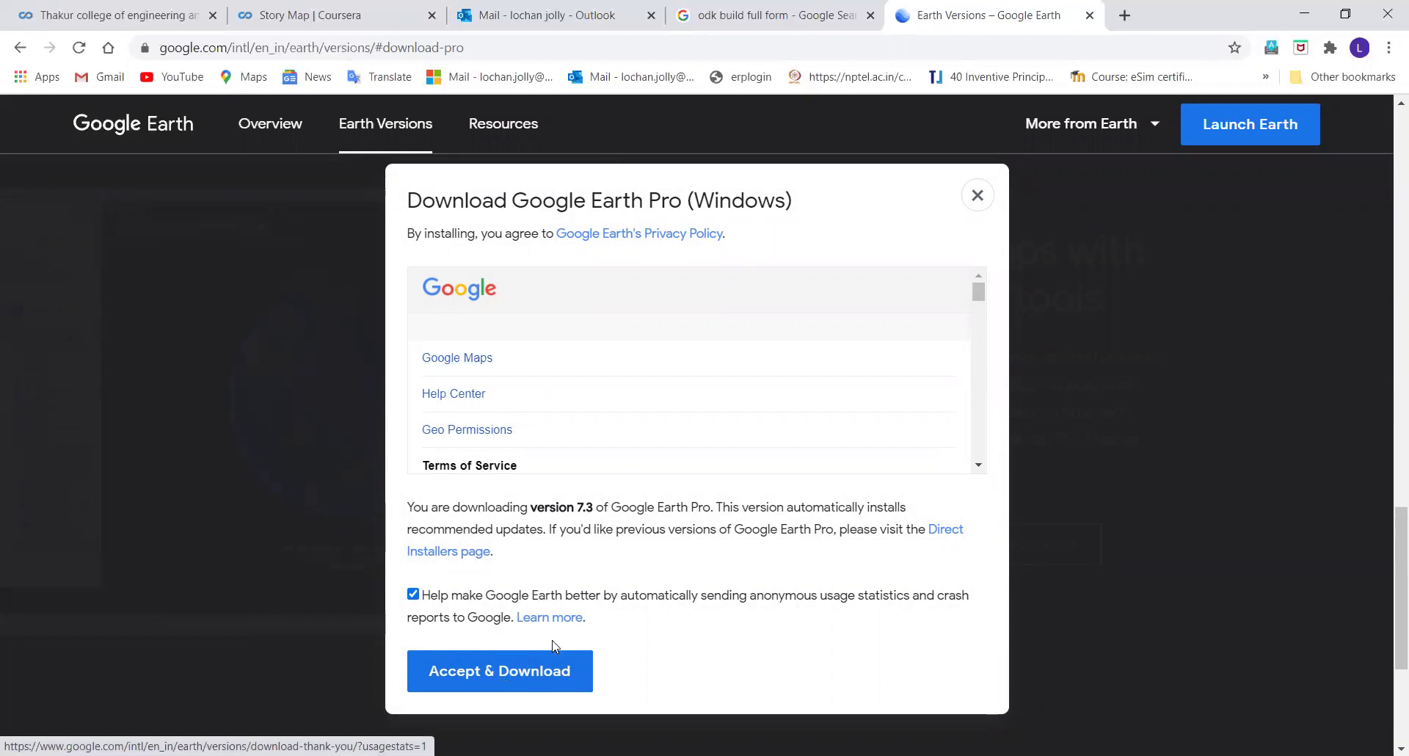
left_click(978, 196)
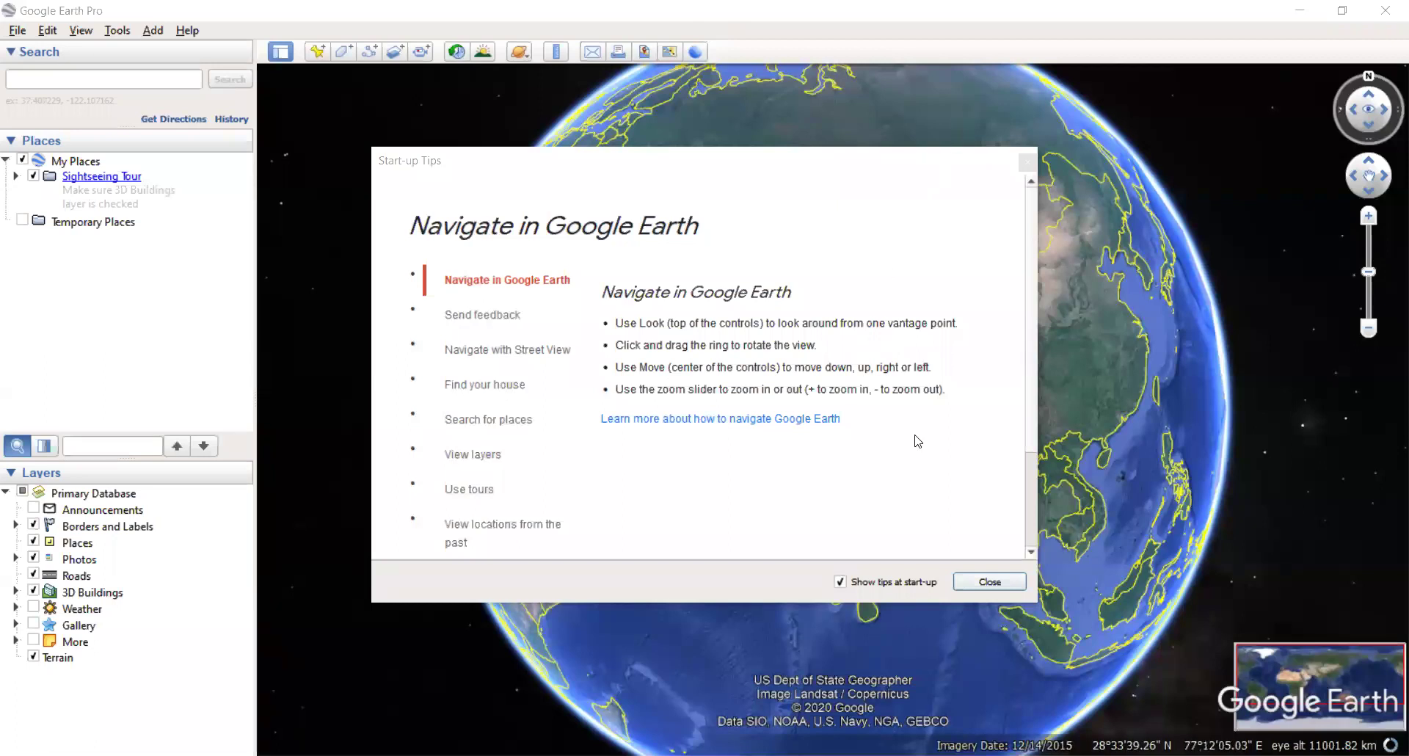
Switch to Google Earth Pro, dismiss the start-up tips and fly to Pune, Maharashtra.
left_click(987, 582)
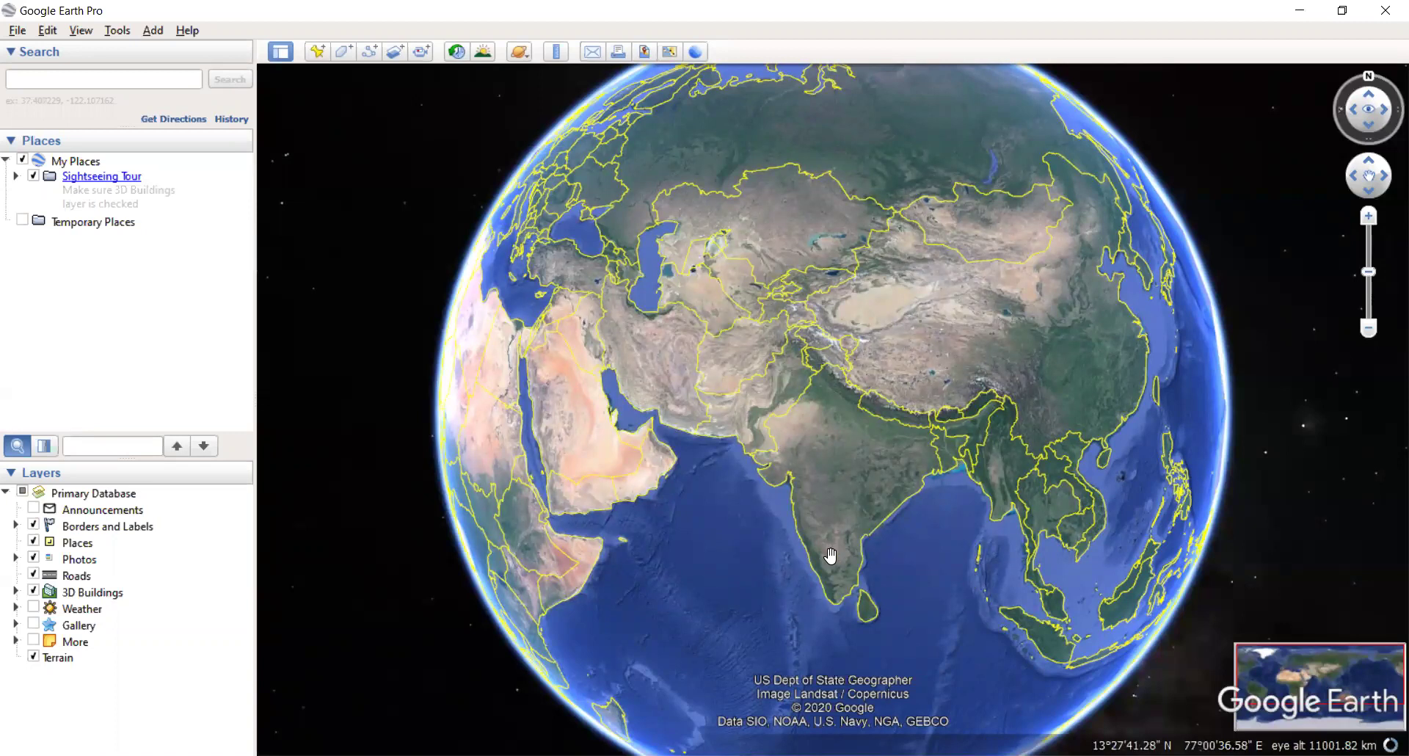
left_click(129, 77)
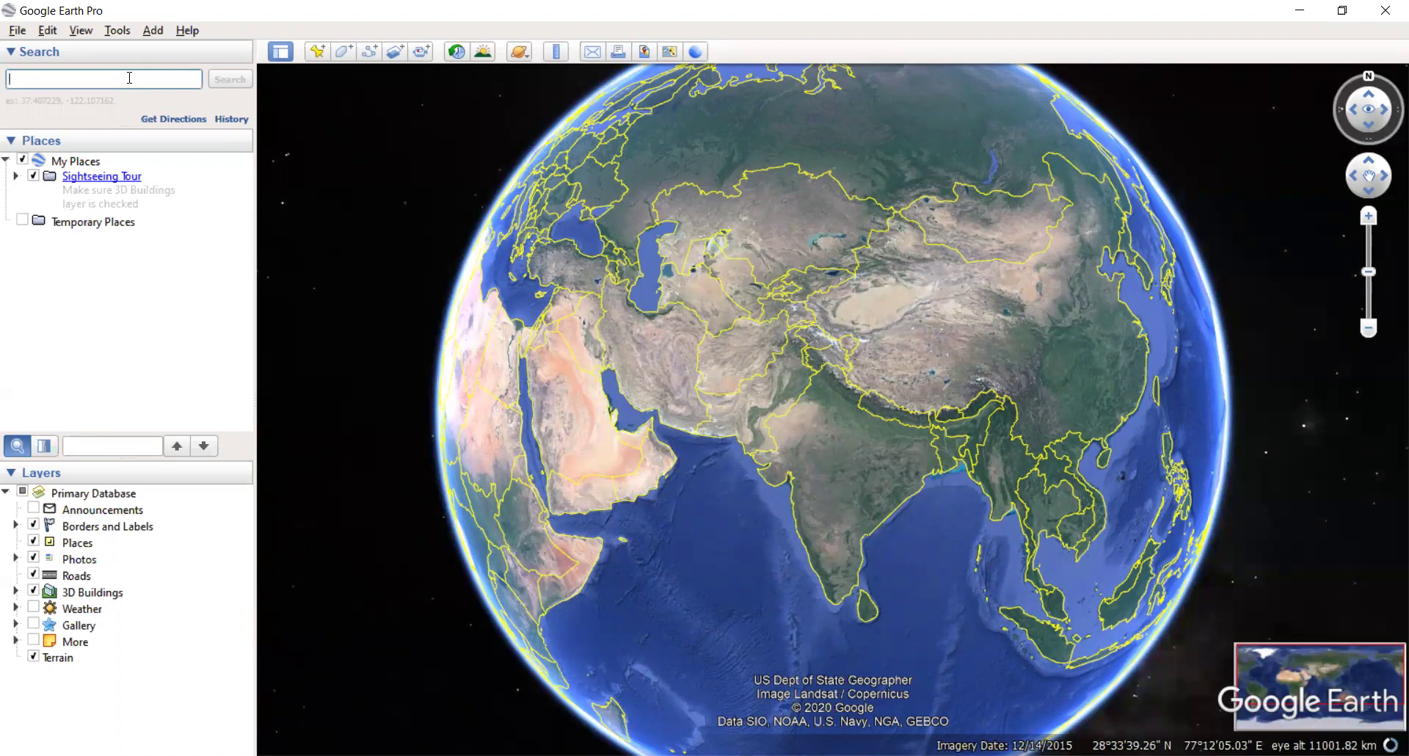
type("pune")
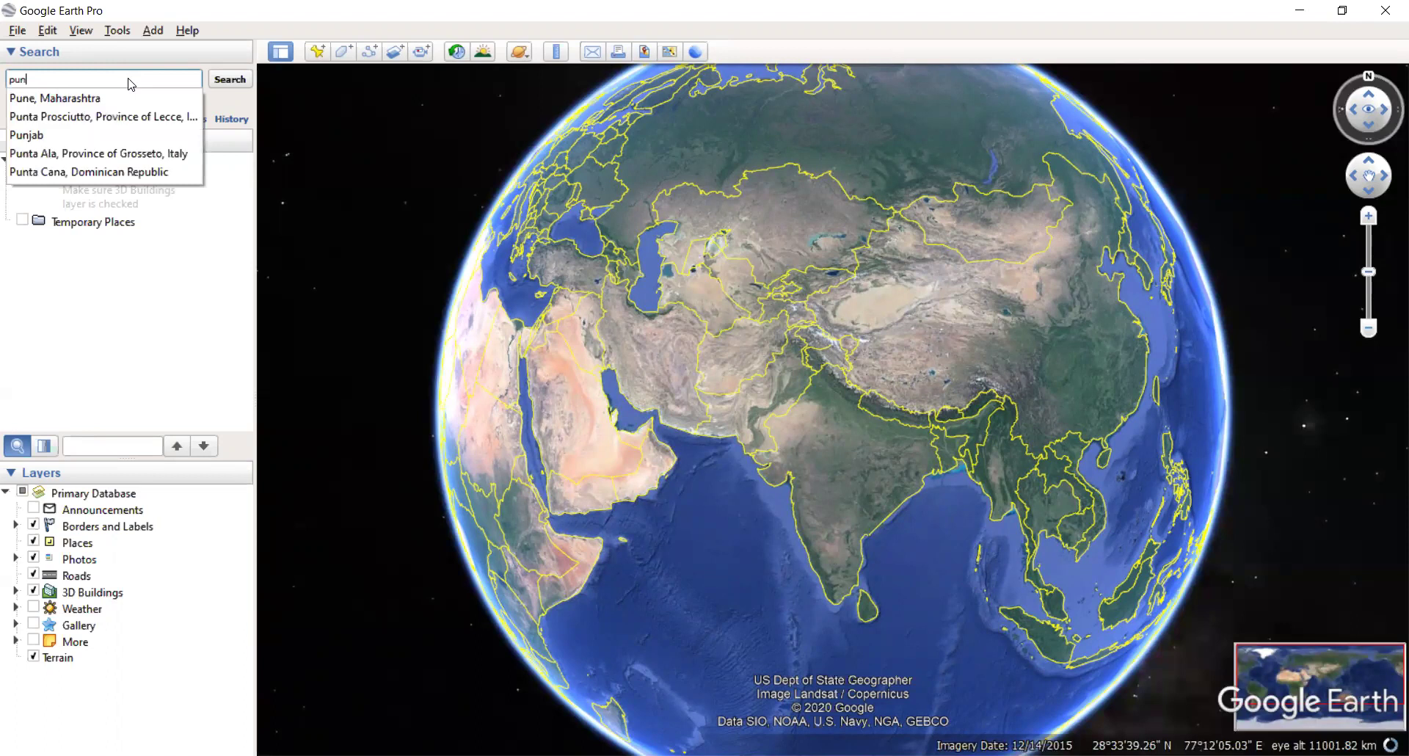
left_click(110, 101)
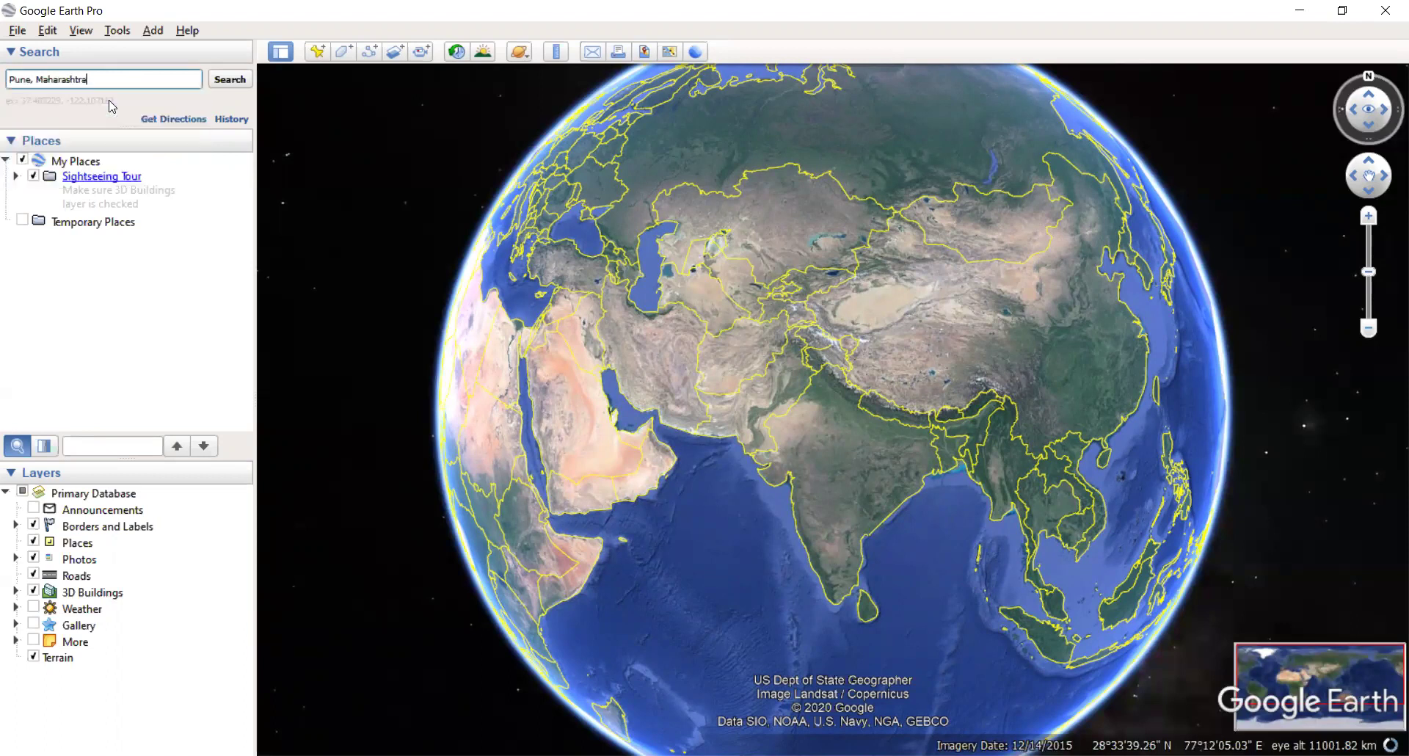
left_click(223, 81)
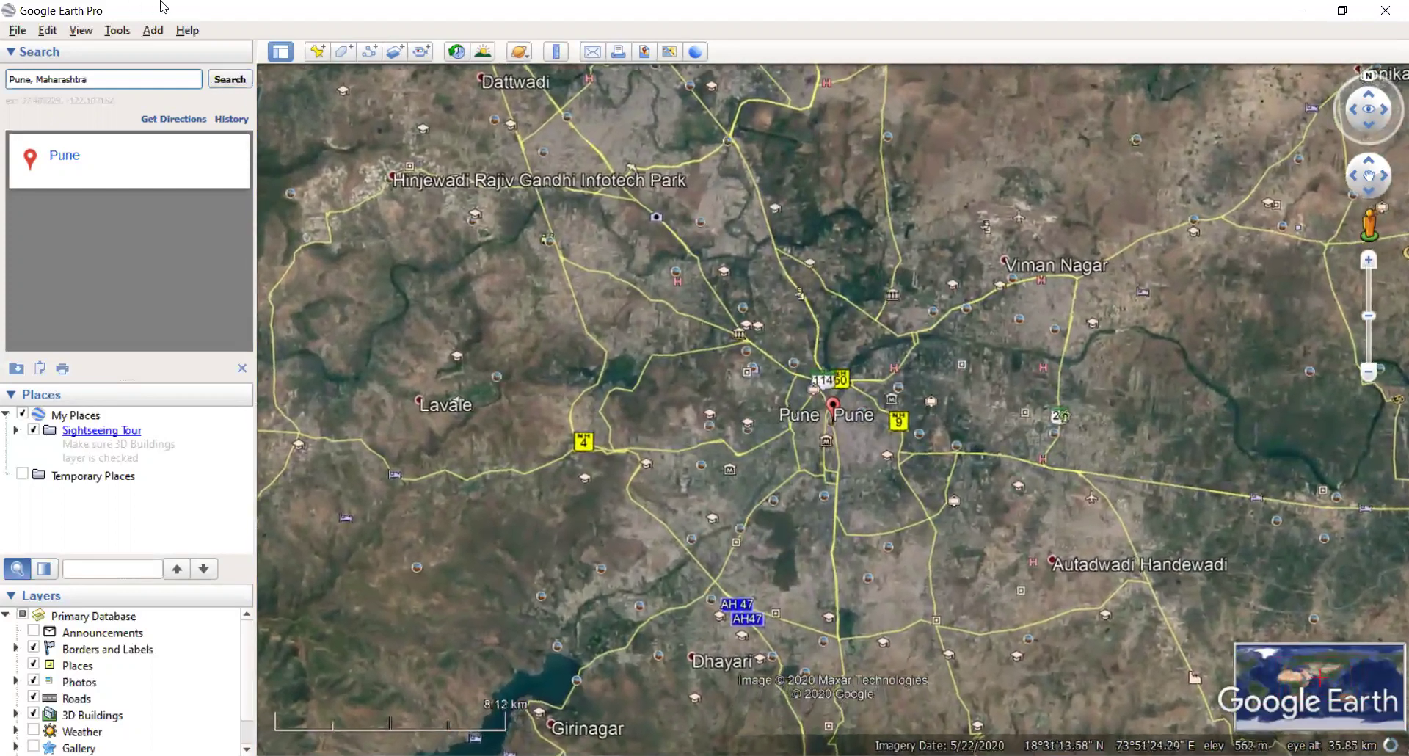
Add a placemark named pune at the centre of the Pune view with the white pushpin icon.
left_click(316, 54)
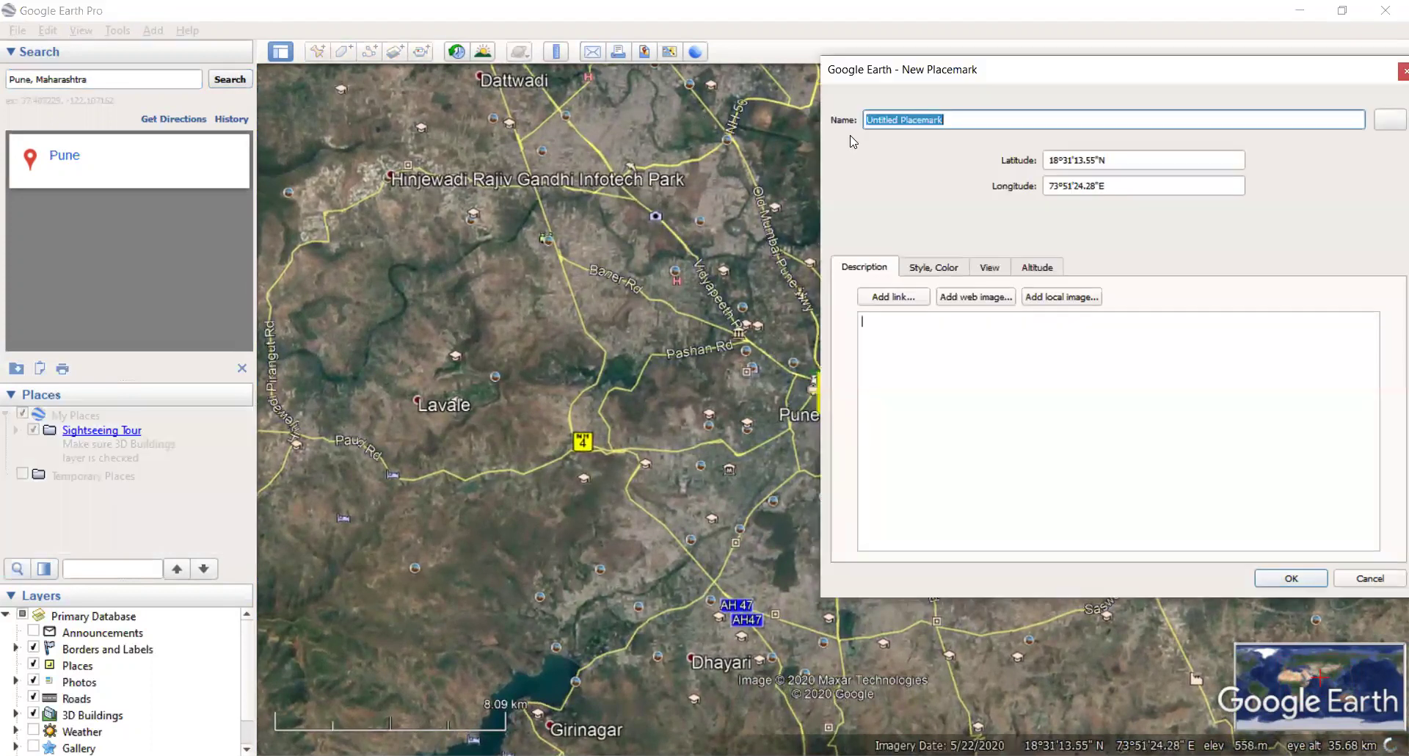
left_click_drag(947, 119, 866, 125)
type("pune")
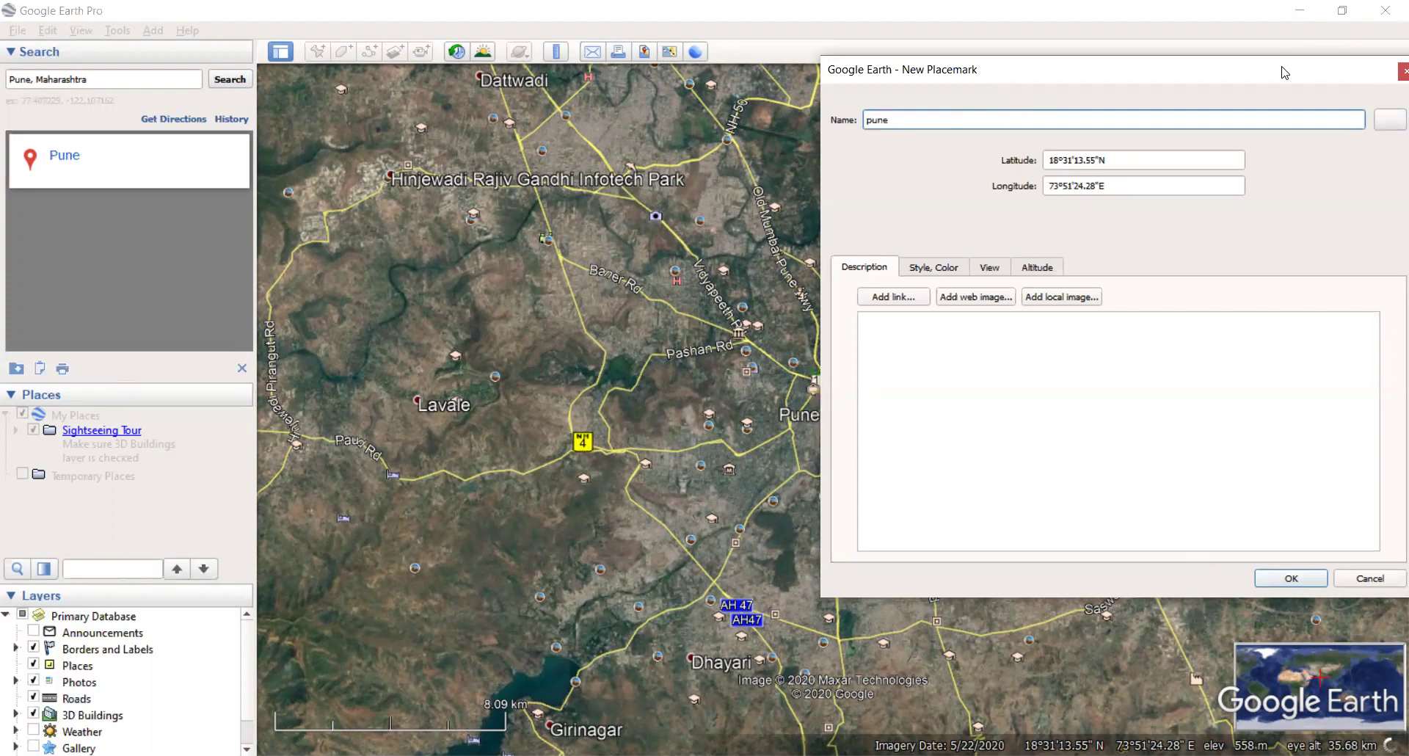
left_click_drag(1262, 74, 1031, 106)
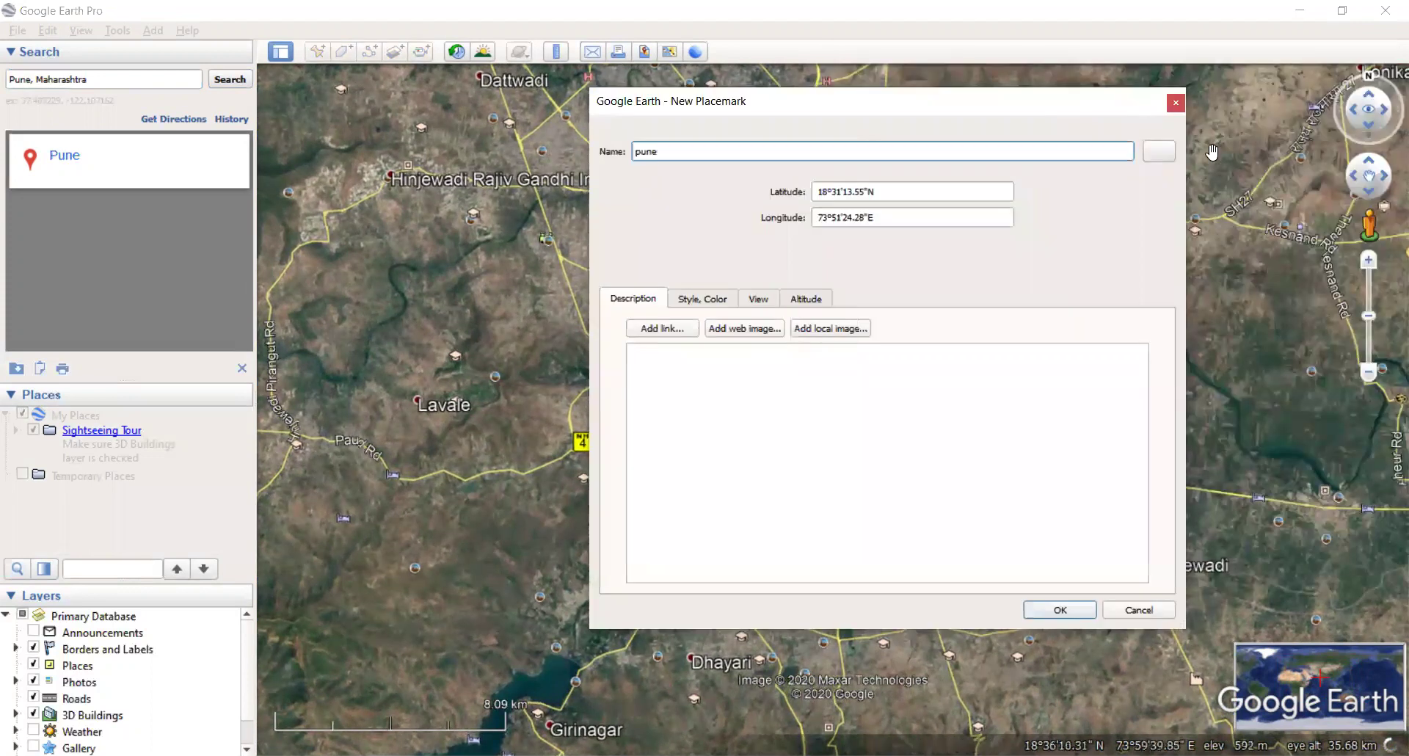
left_click(1166, 156)
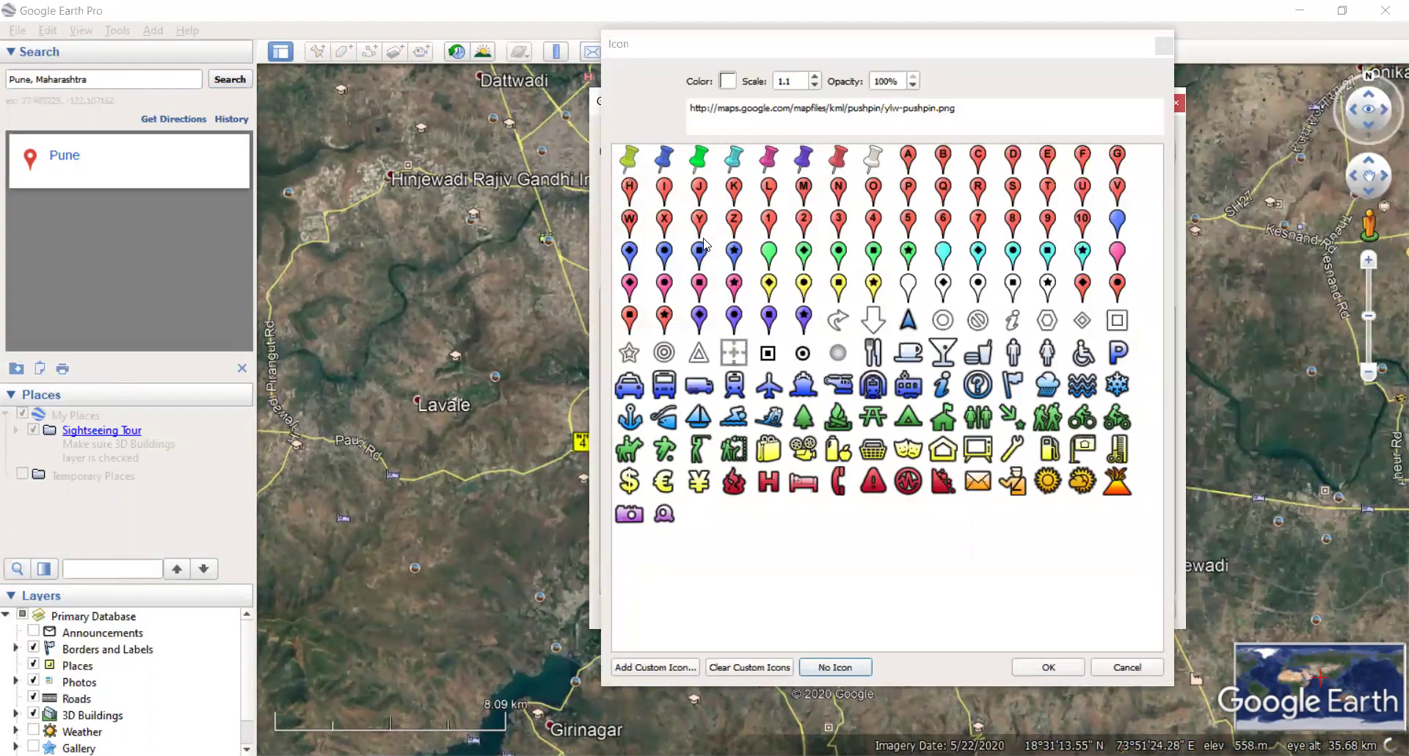
left_click(874, 165)
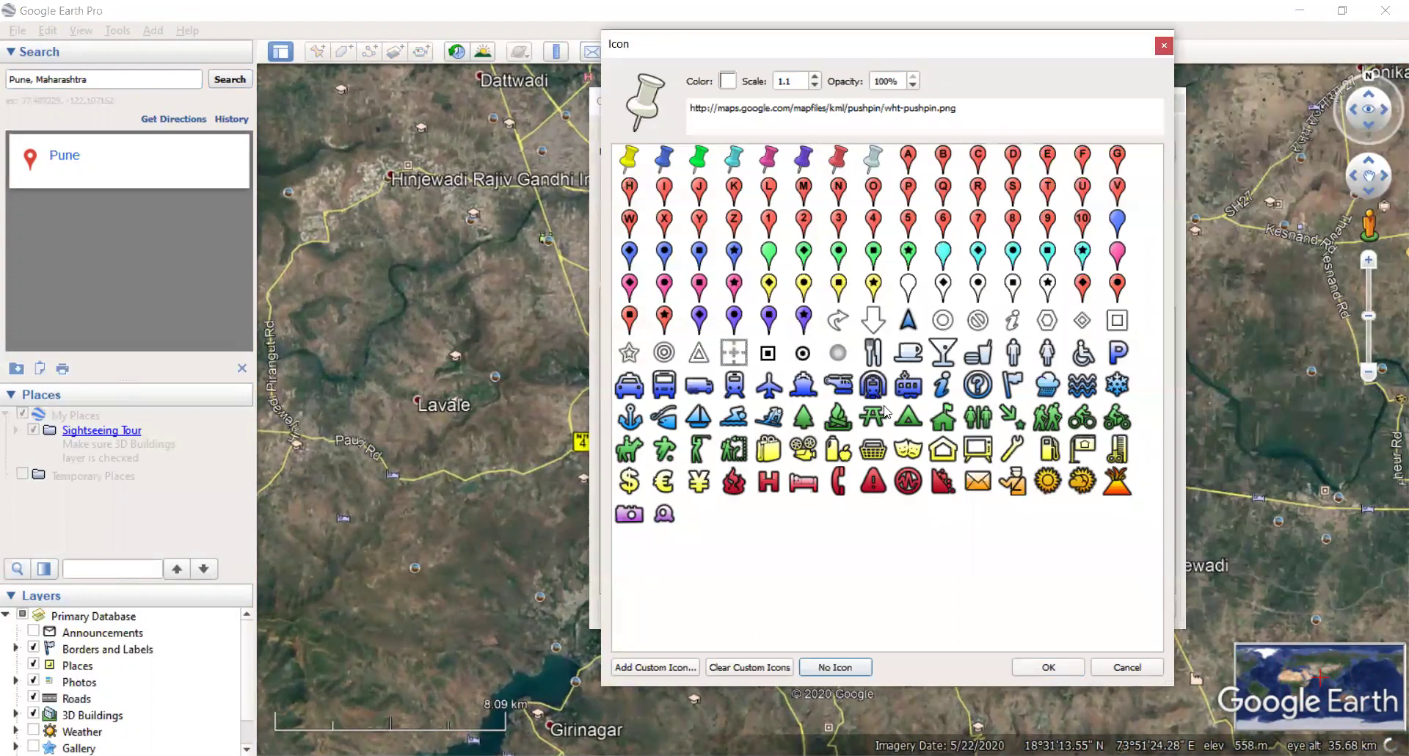
left_click(1038, 666)
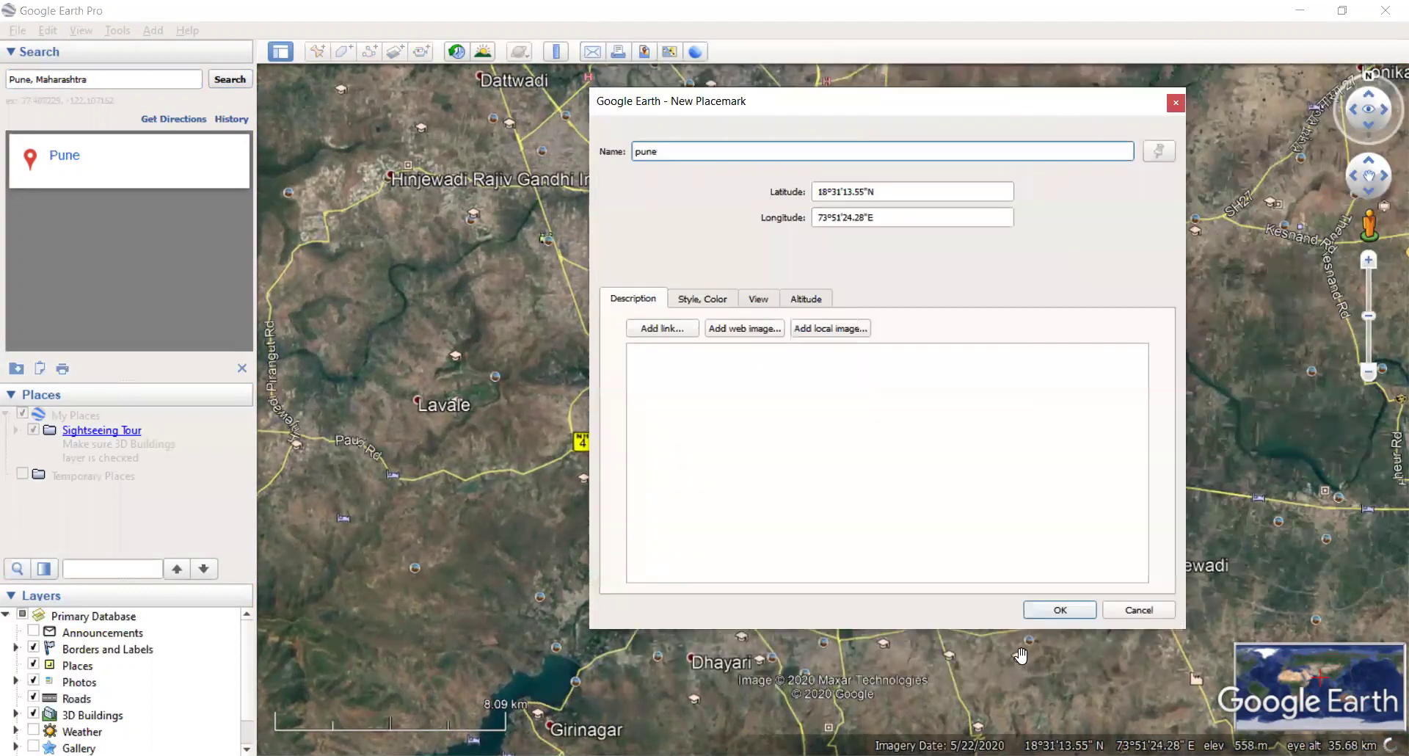
left_click(1055, 615)
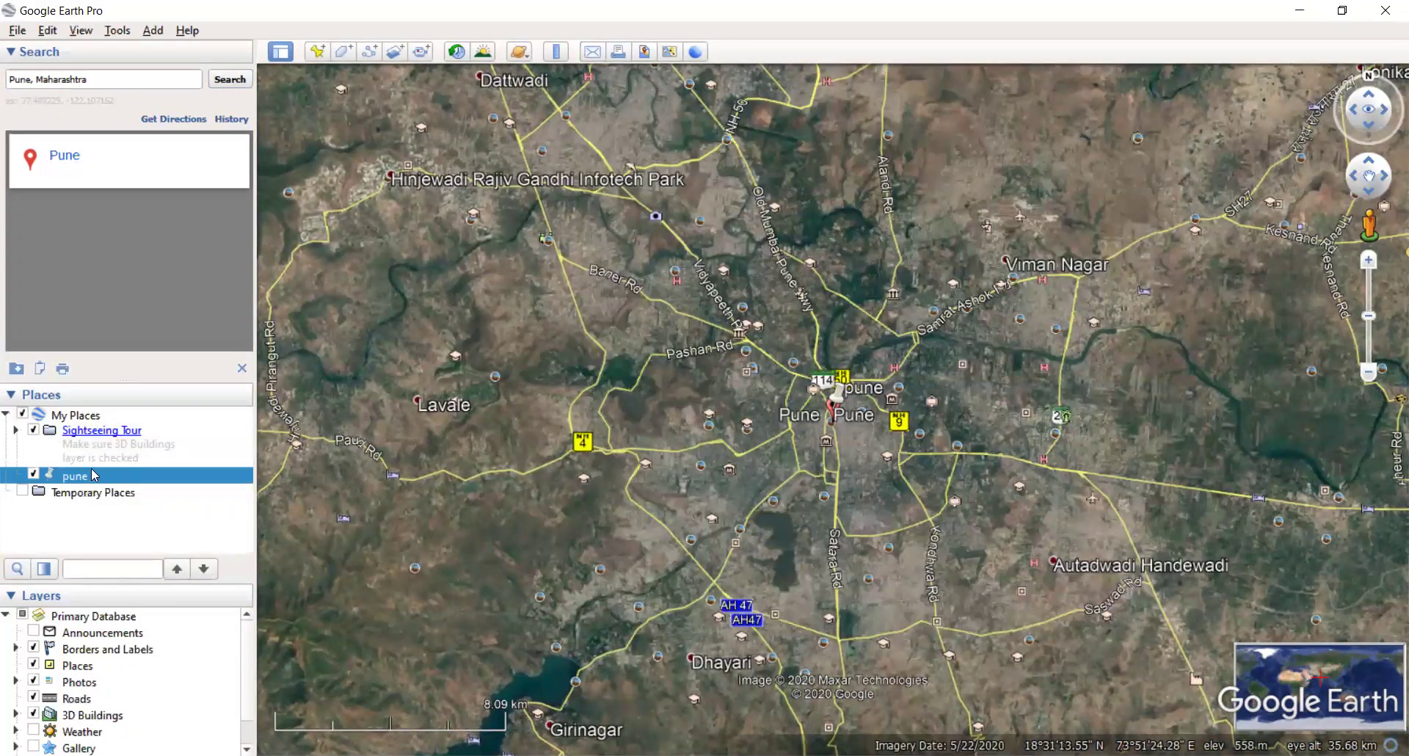
Create a folder named places in maharashtra inside Temporary Places.
right_click(26, 498)
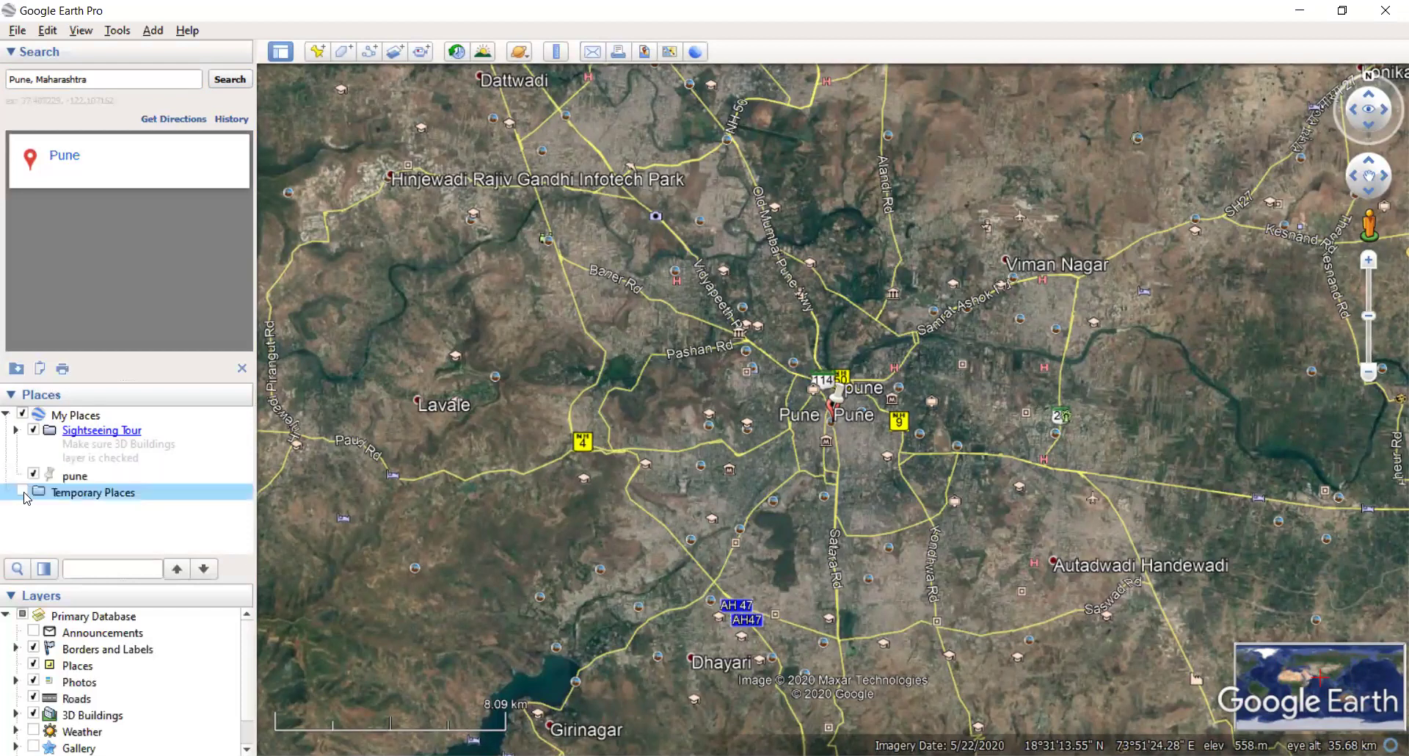
mouse_move(59, 503)
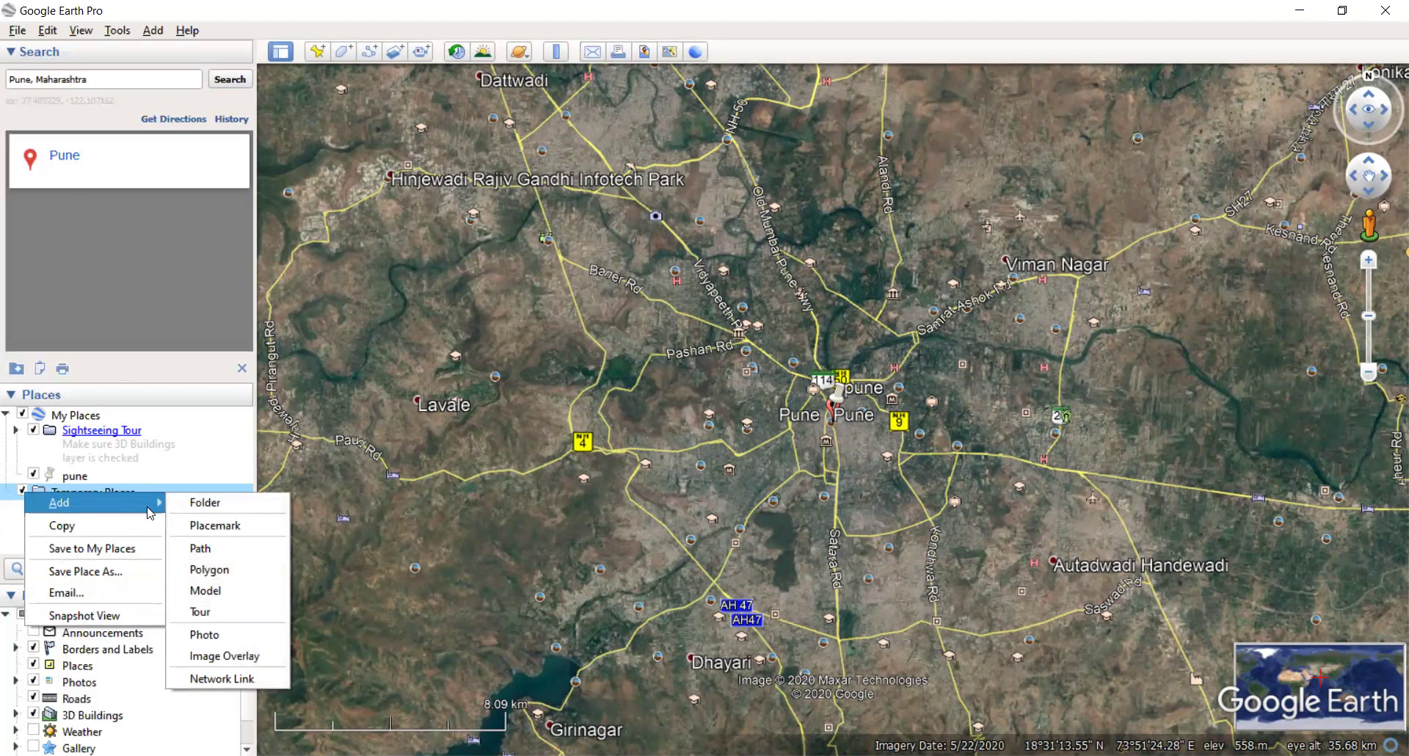
left_click(201, 505)
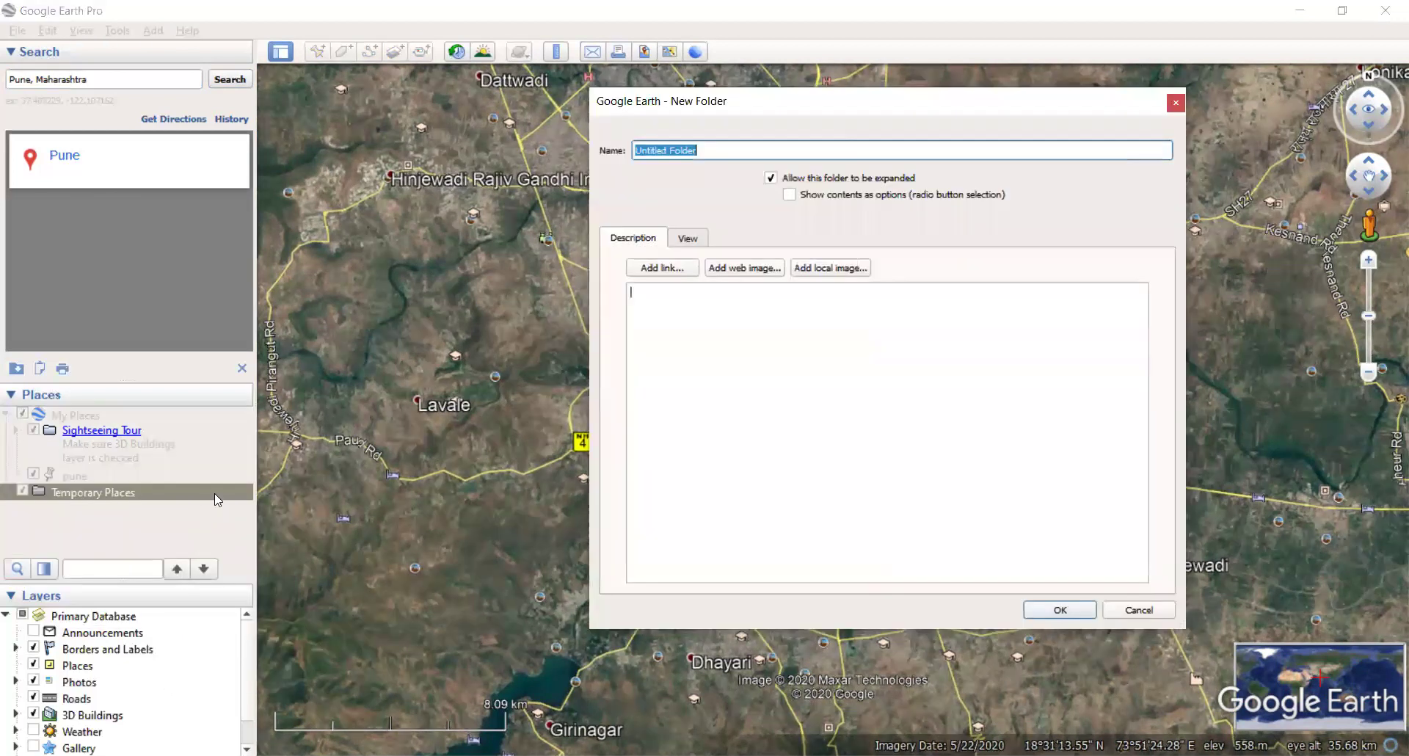
type("places in maharashtra")
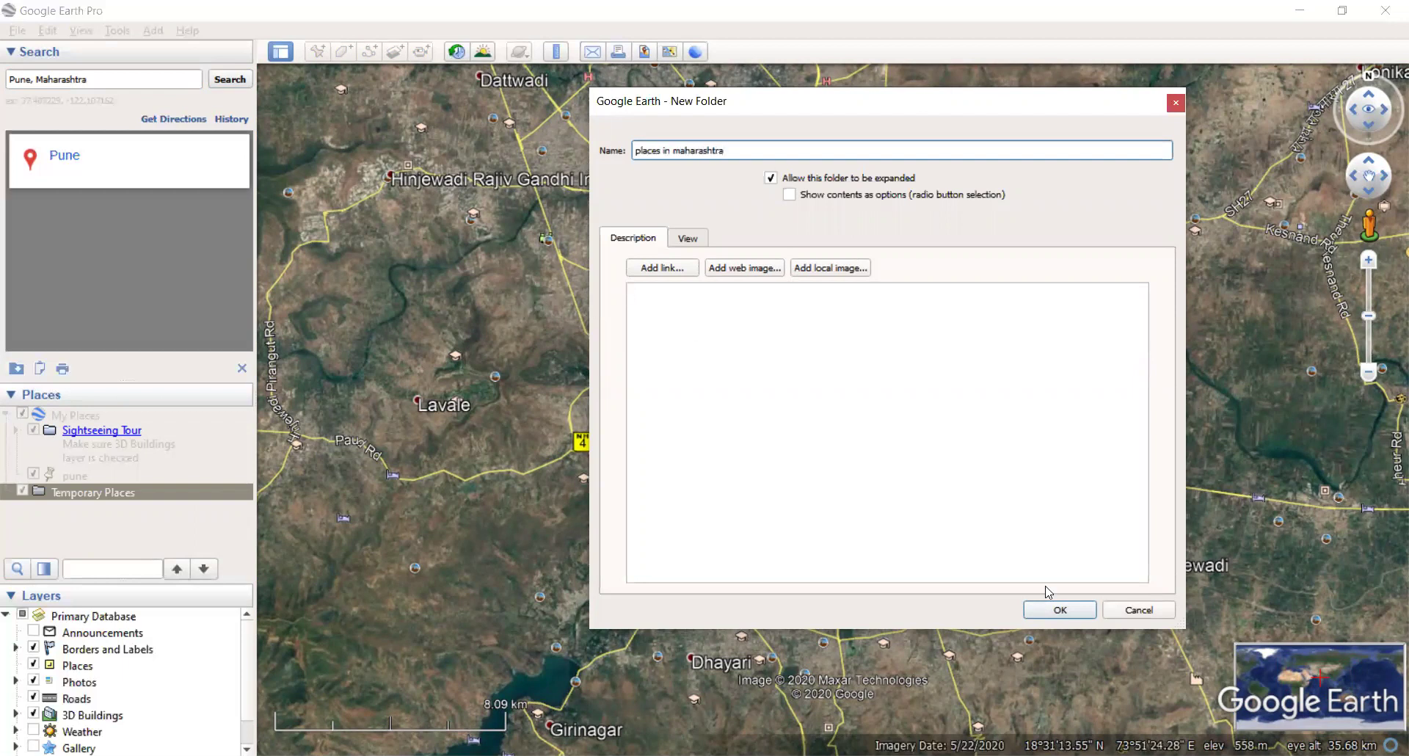
left_click(1047, 611)
Move the pune placemark from My Places into the places in maharashtra folder, keeping it visible.
left_click_drag(66, 483, 77, 534)
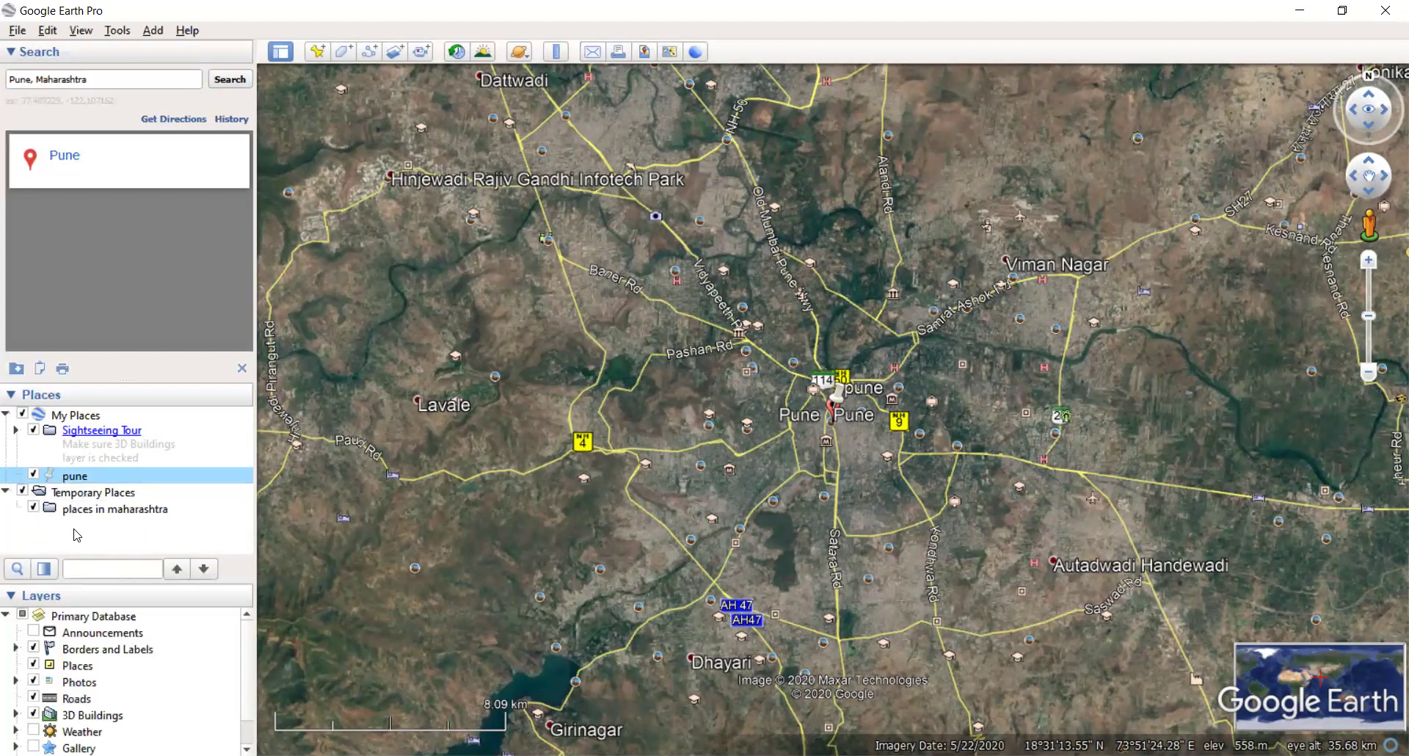
left_click(34, 475)
left_click_drag(76, 478, 80, 528)
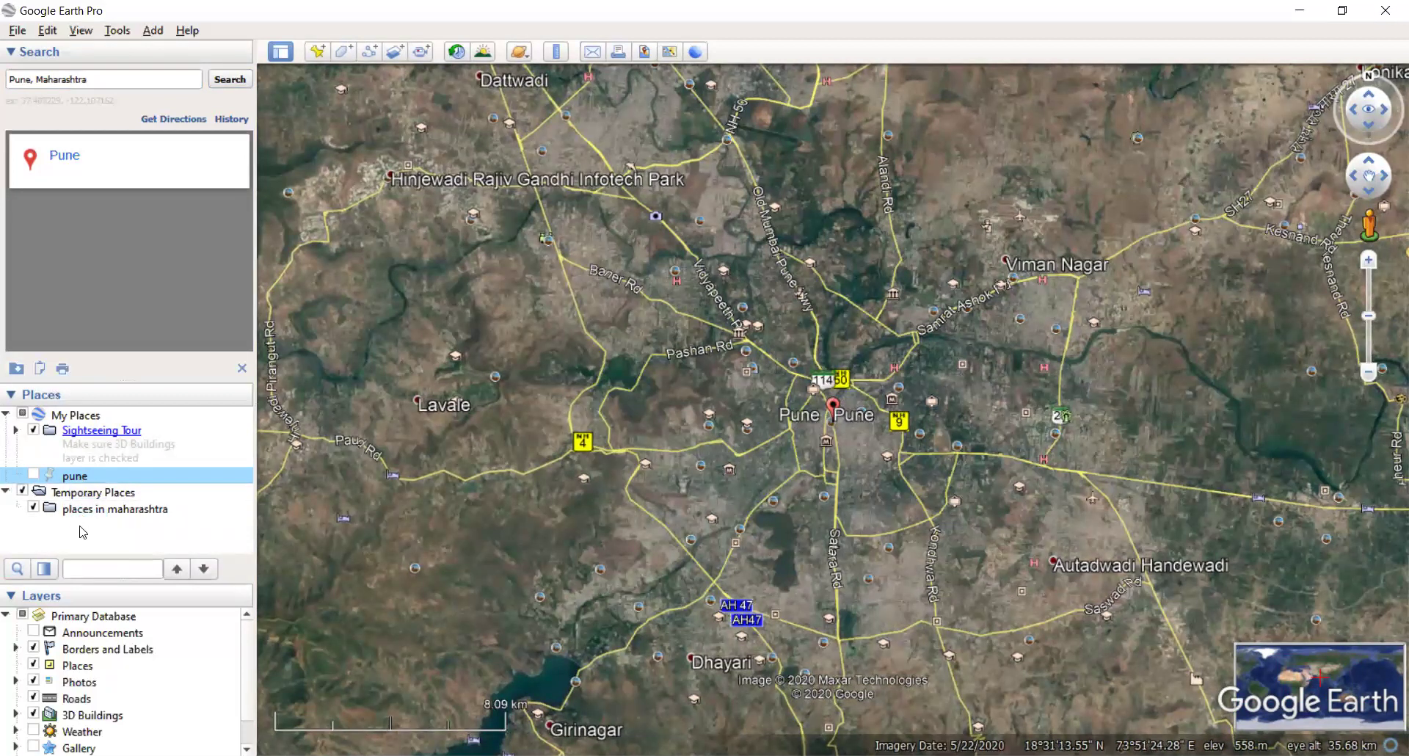
left_click(33, 476)
left_click_drag(57, 479, 55, 518)
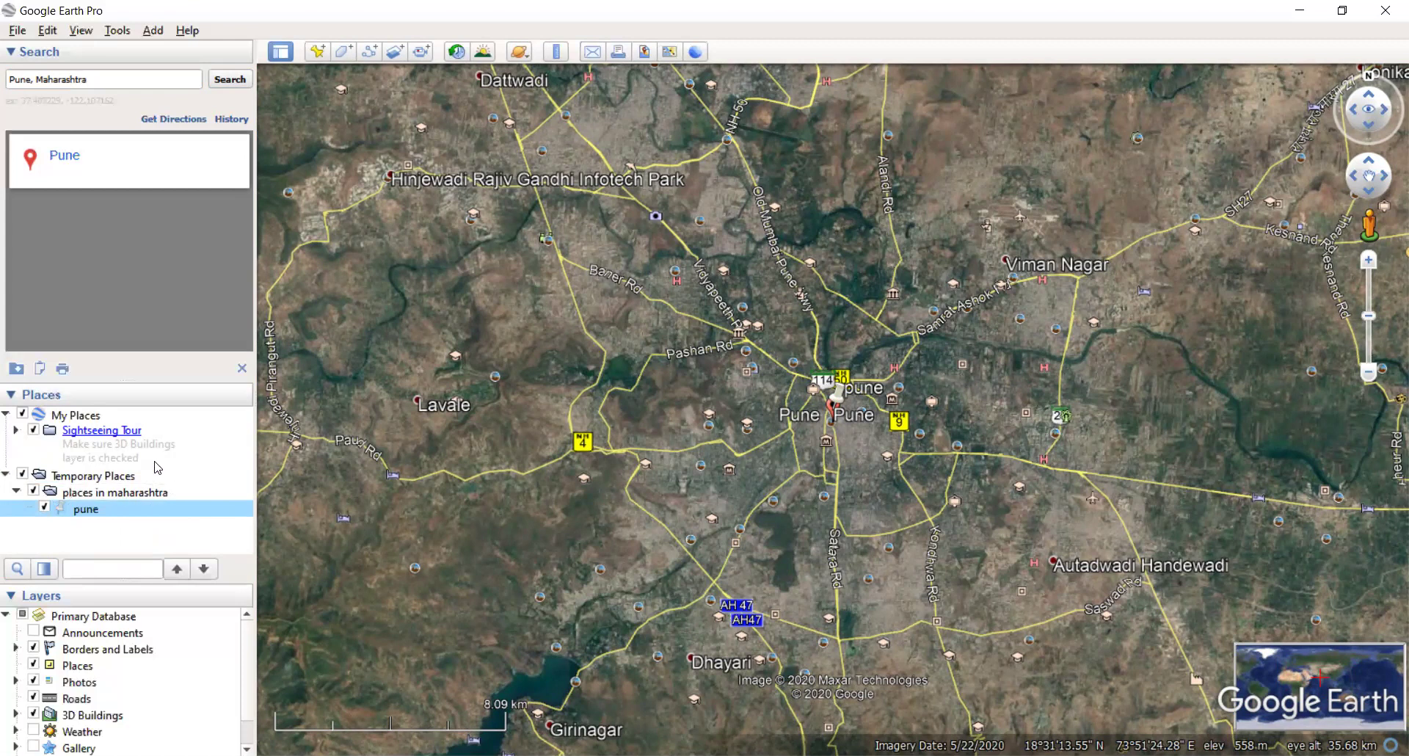
Search for Satara, Maharashtra and fly to it.
left_click(8, 80)
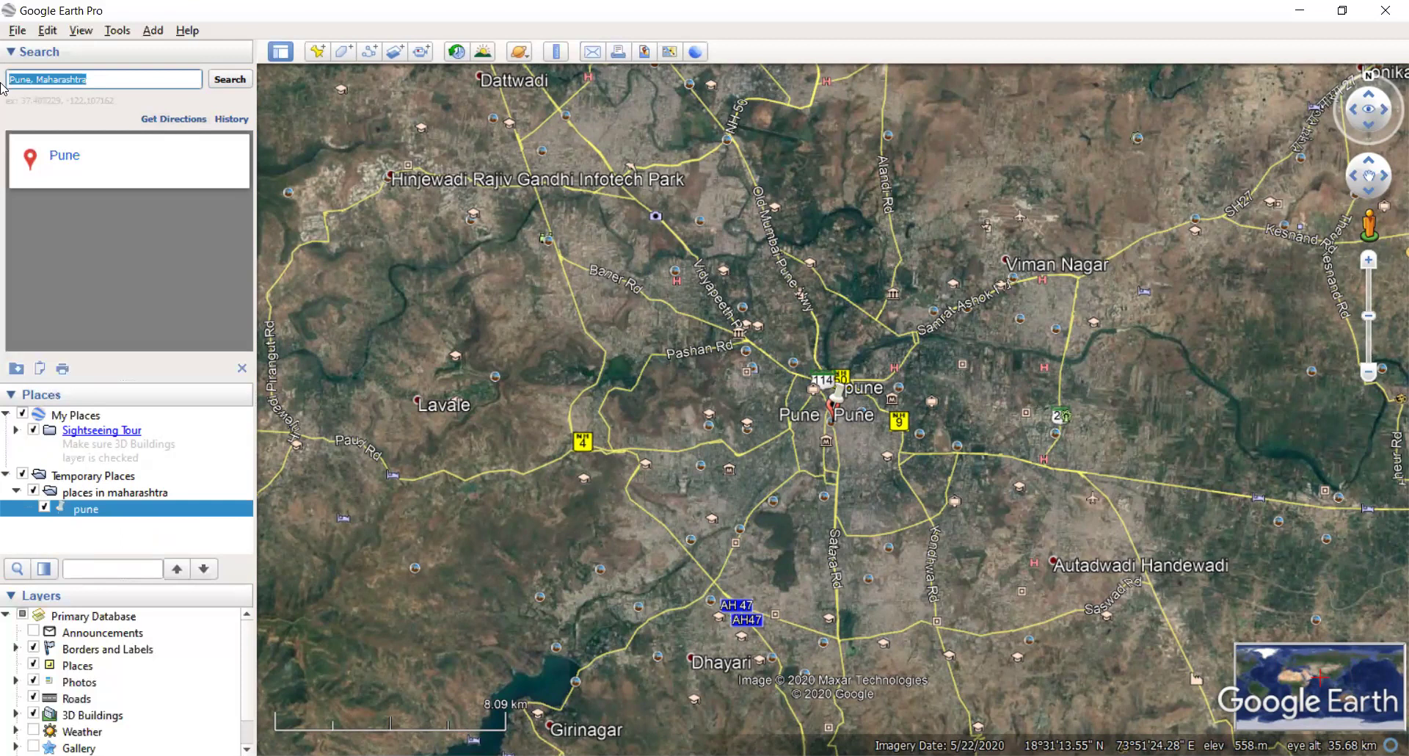
type("satara")
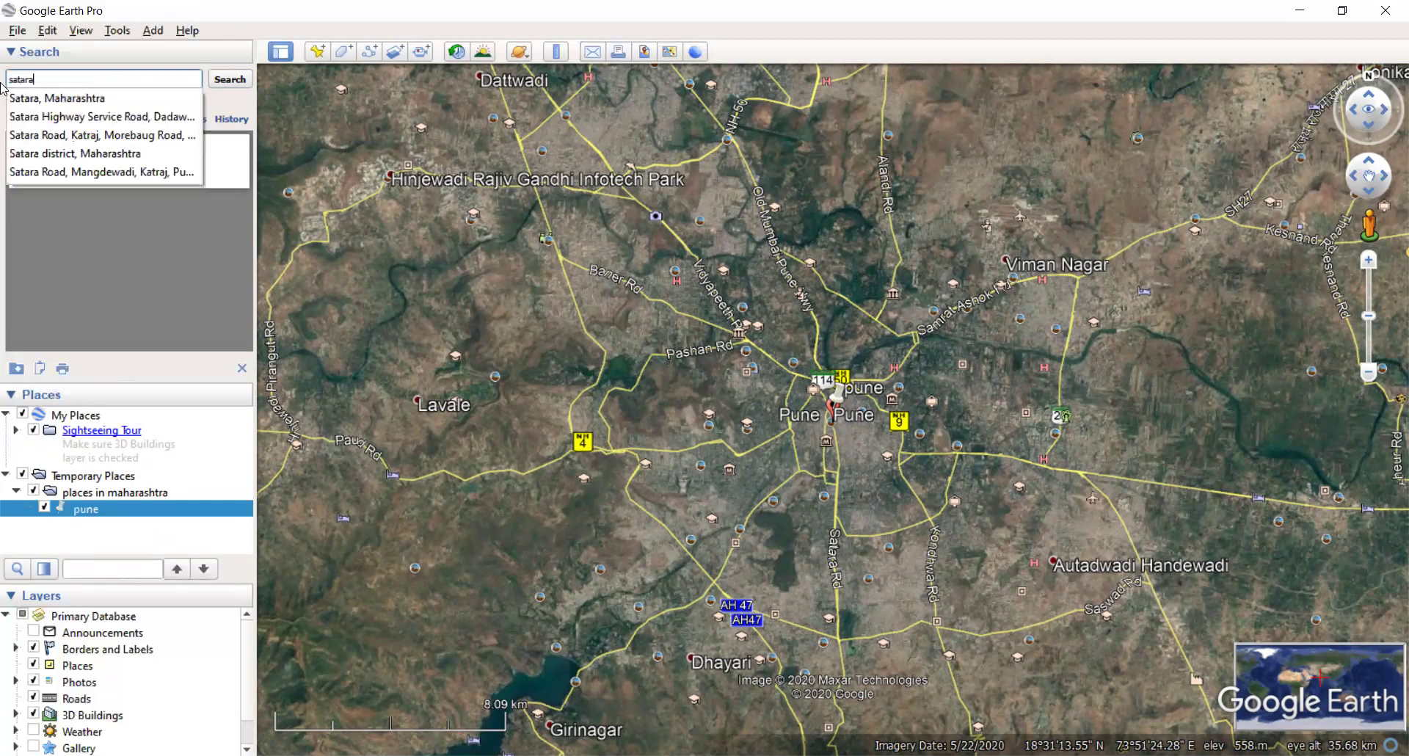
left_click(33, 104)
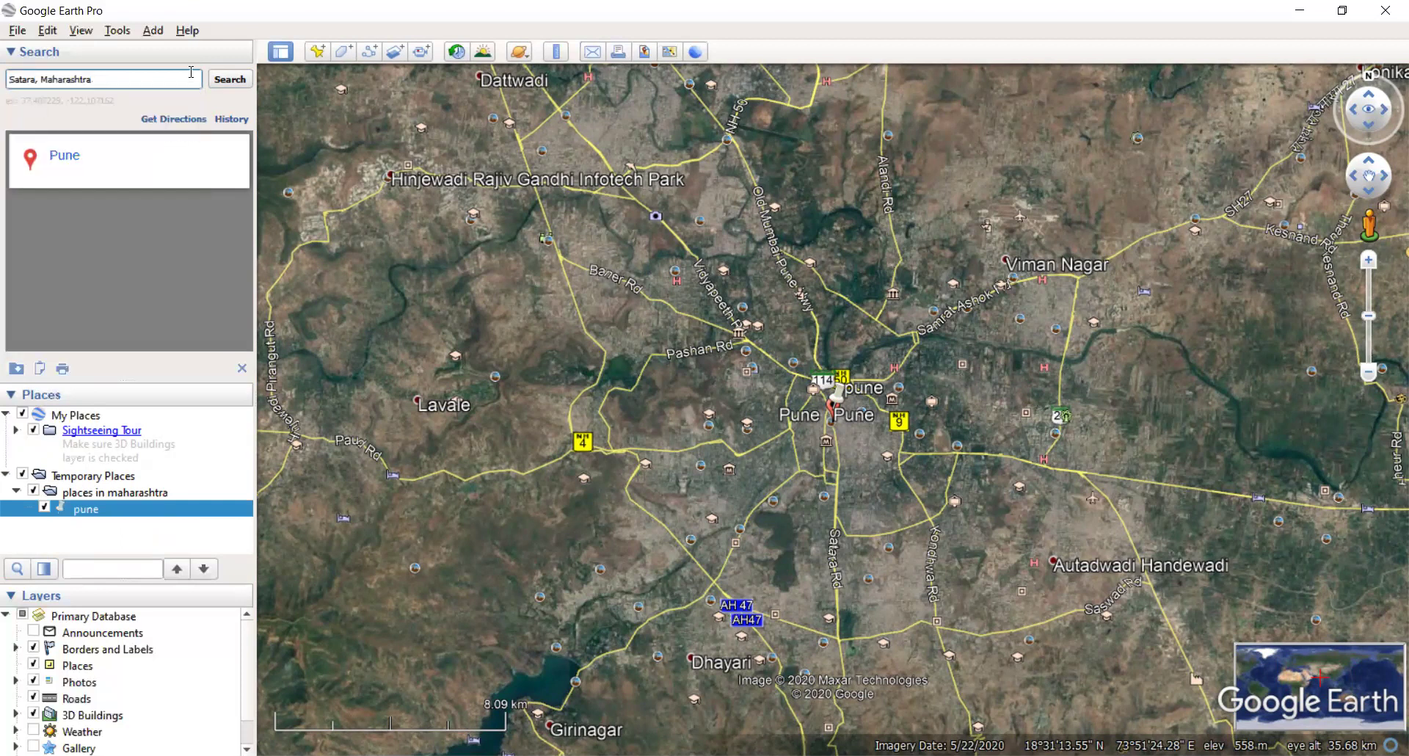
left_click(224, 85)
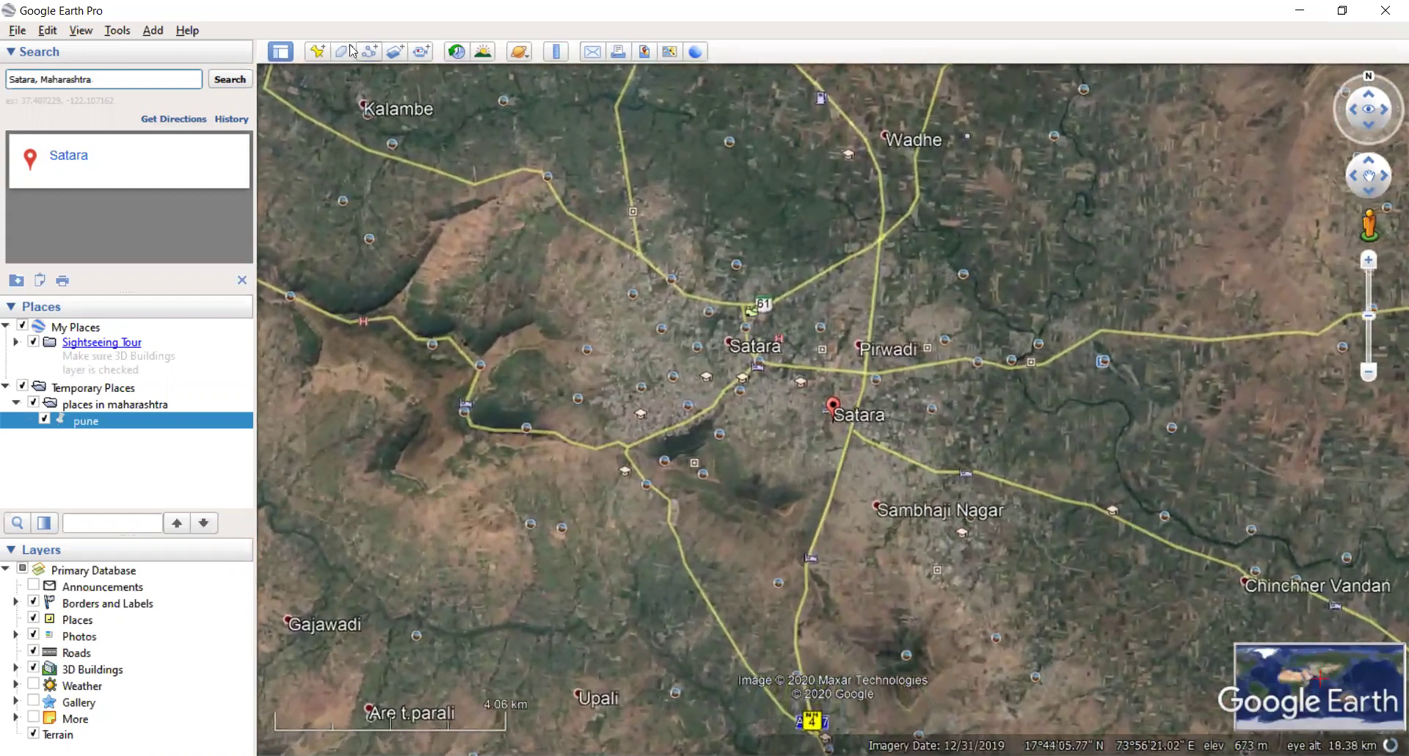
Add a placemark named satara at the centre of the Satara view, inside the places in maharashtra folder.
left_click(321, 51)
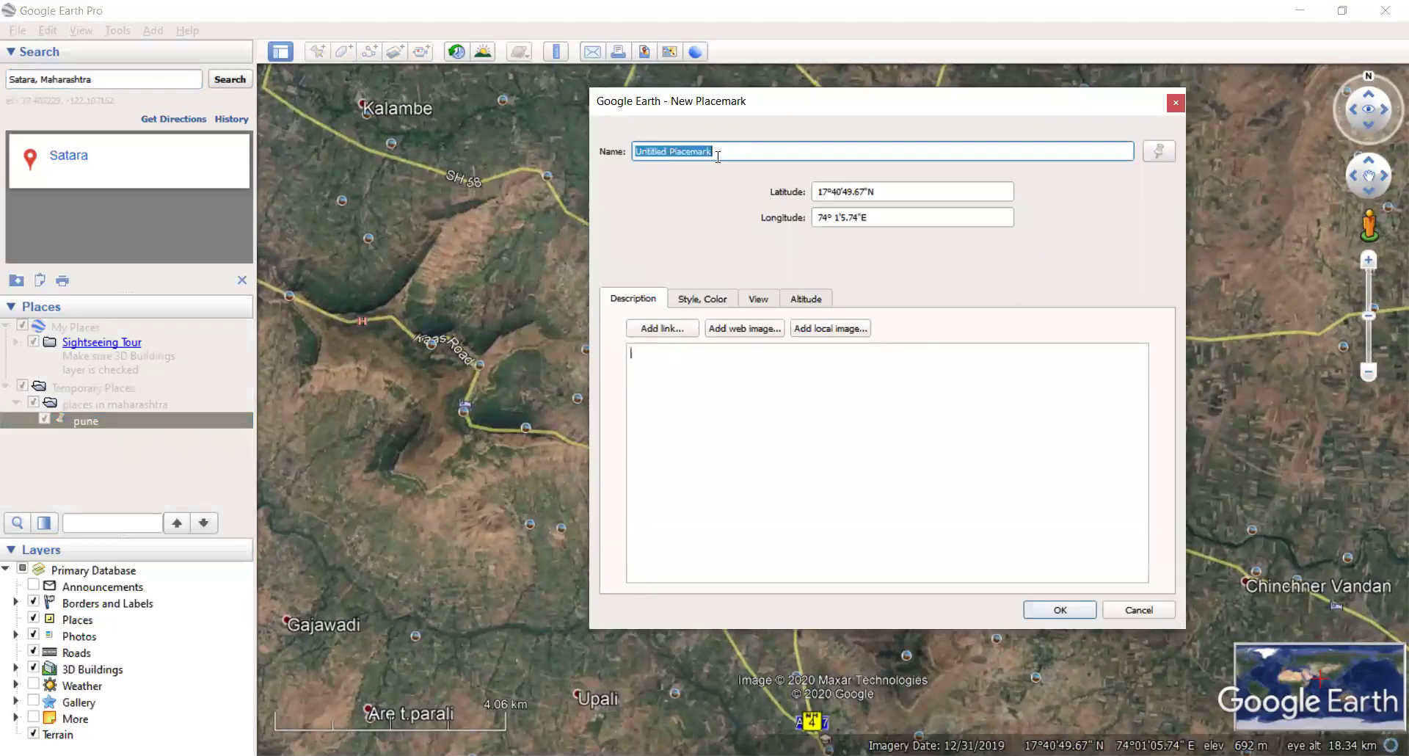
type("satara")
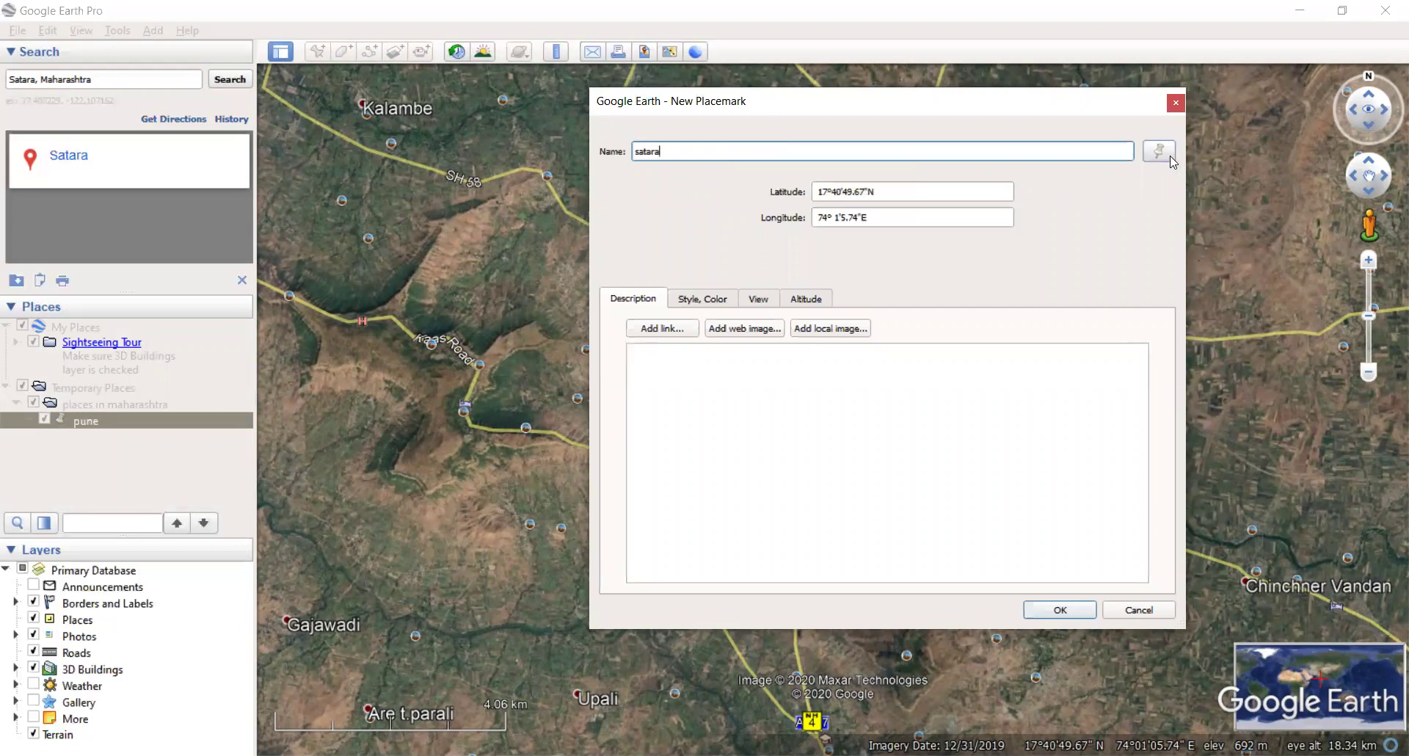
left_click(1058, 609)
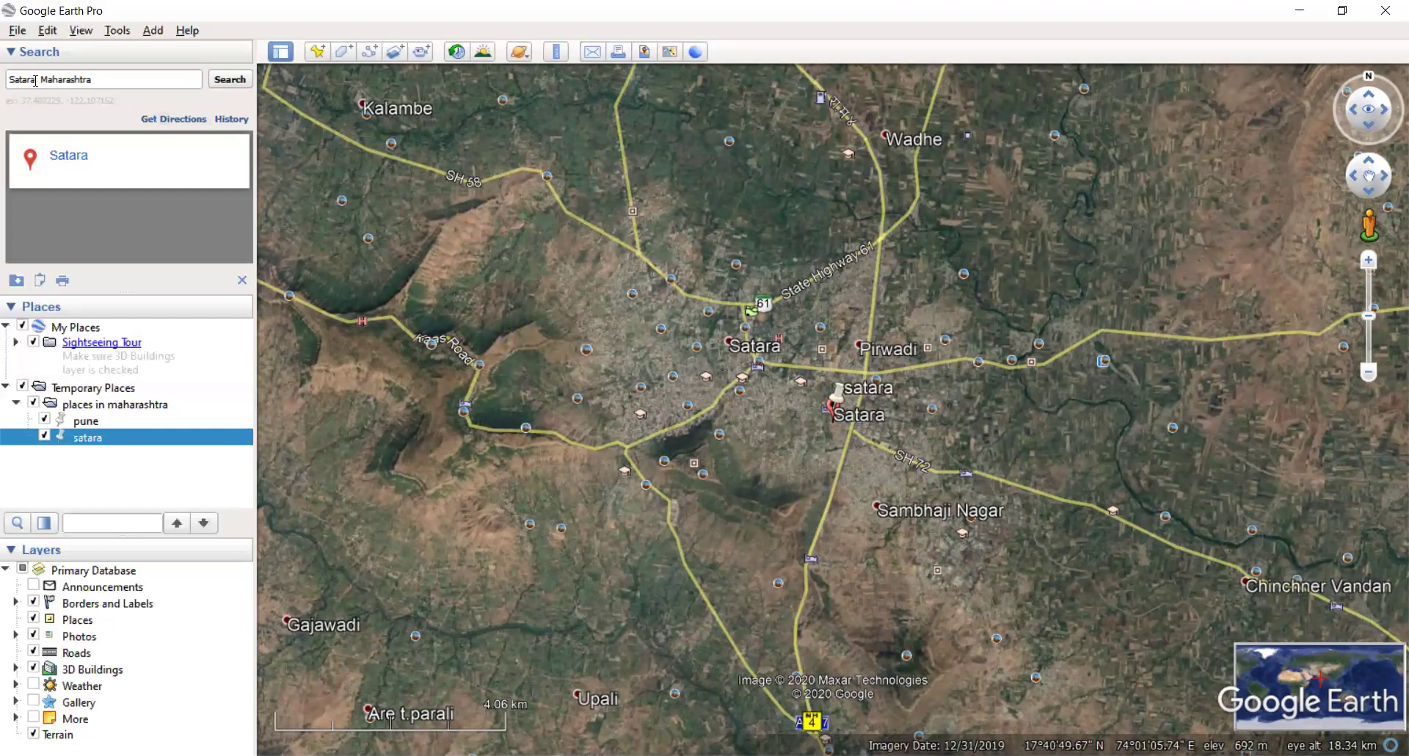
Search for Latur, Maharashtra and fly to it.
left_click_drag(36, 80, 9, 82)
type("latur")
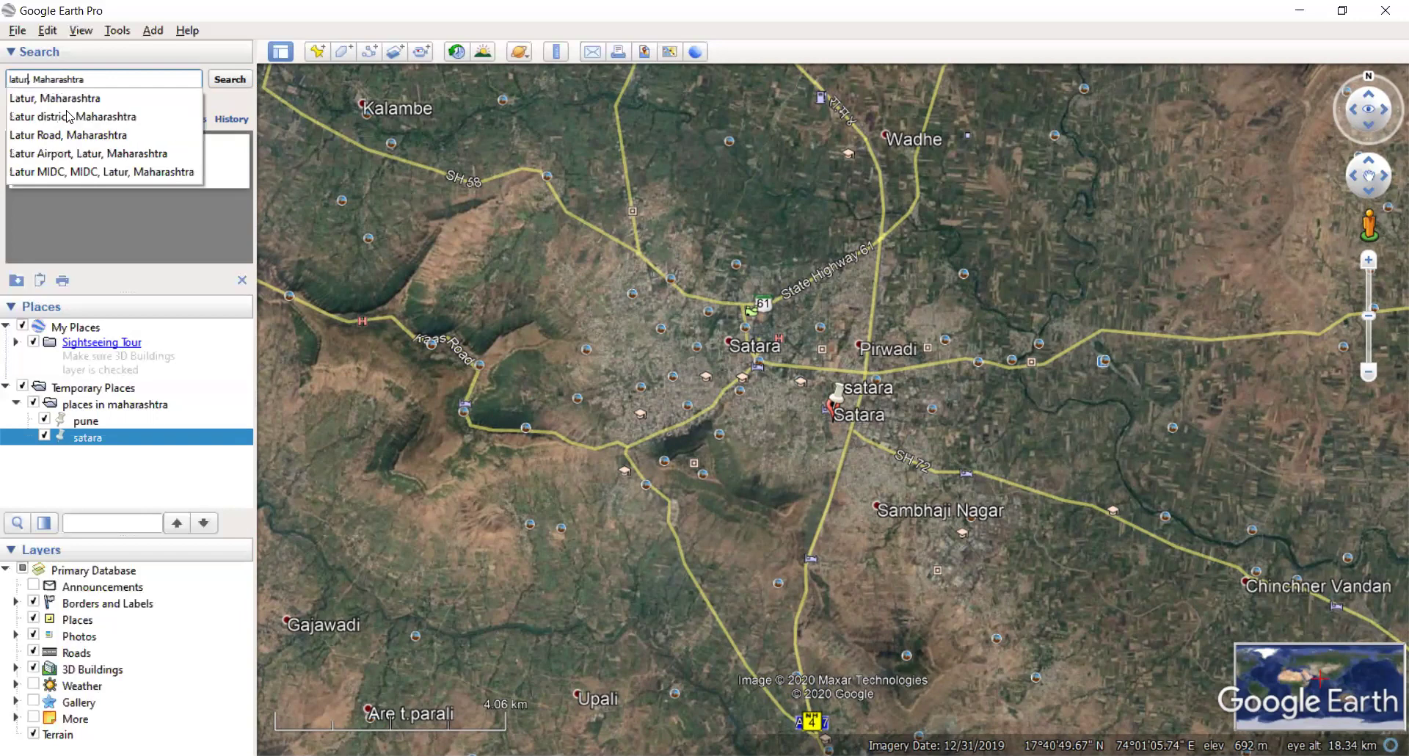
left_click(59, 103)
left_click(230, 81)
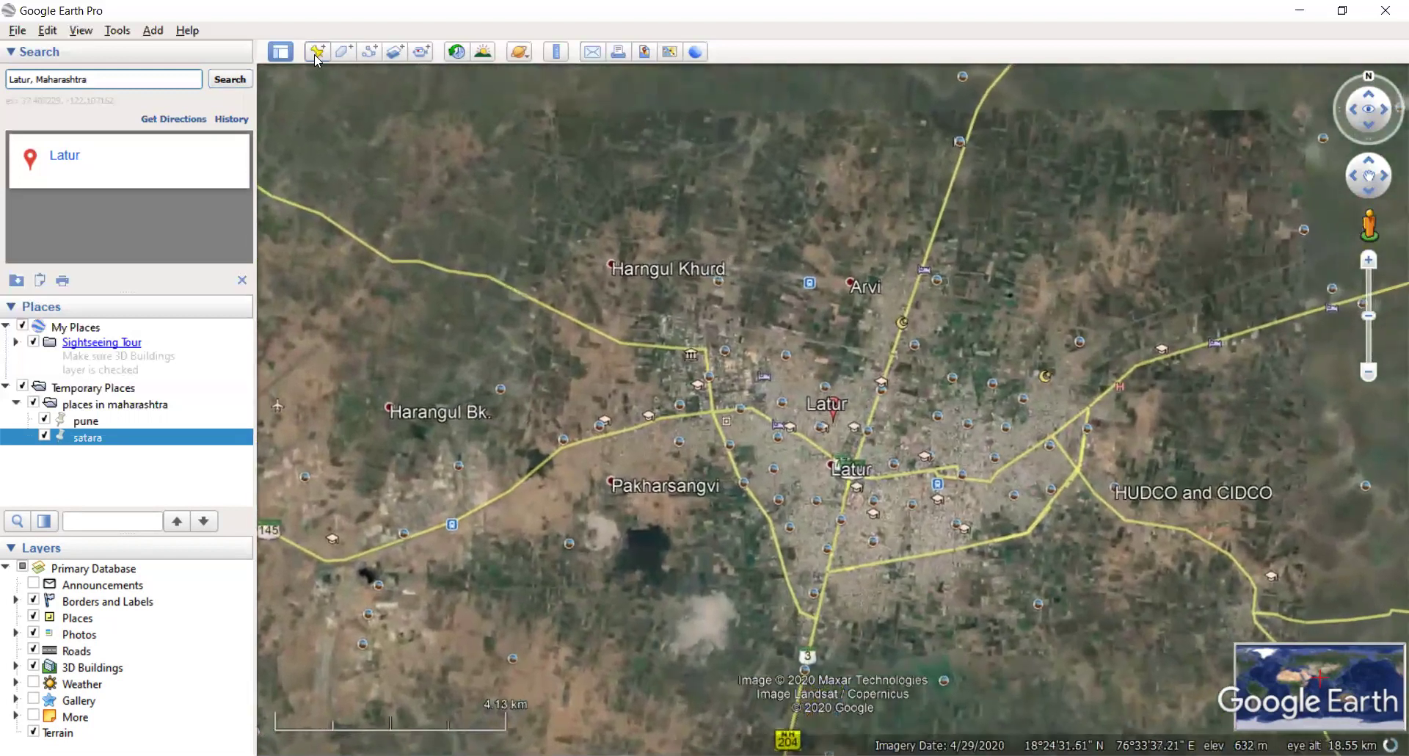
Add a placemark named latur at the centre of the Latur view, inside the places in maharashtra folder.
left_click(317, 54)
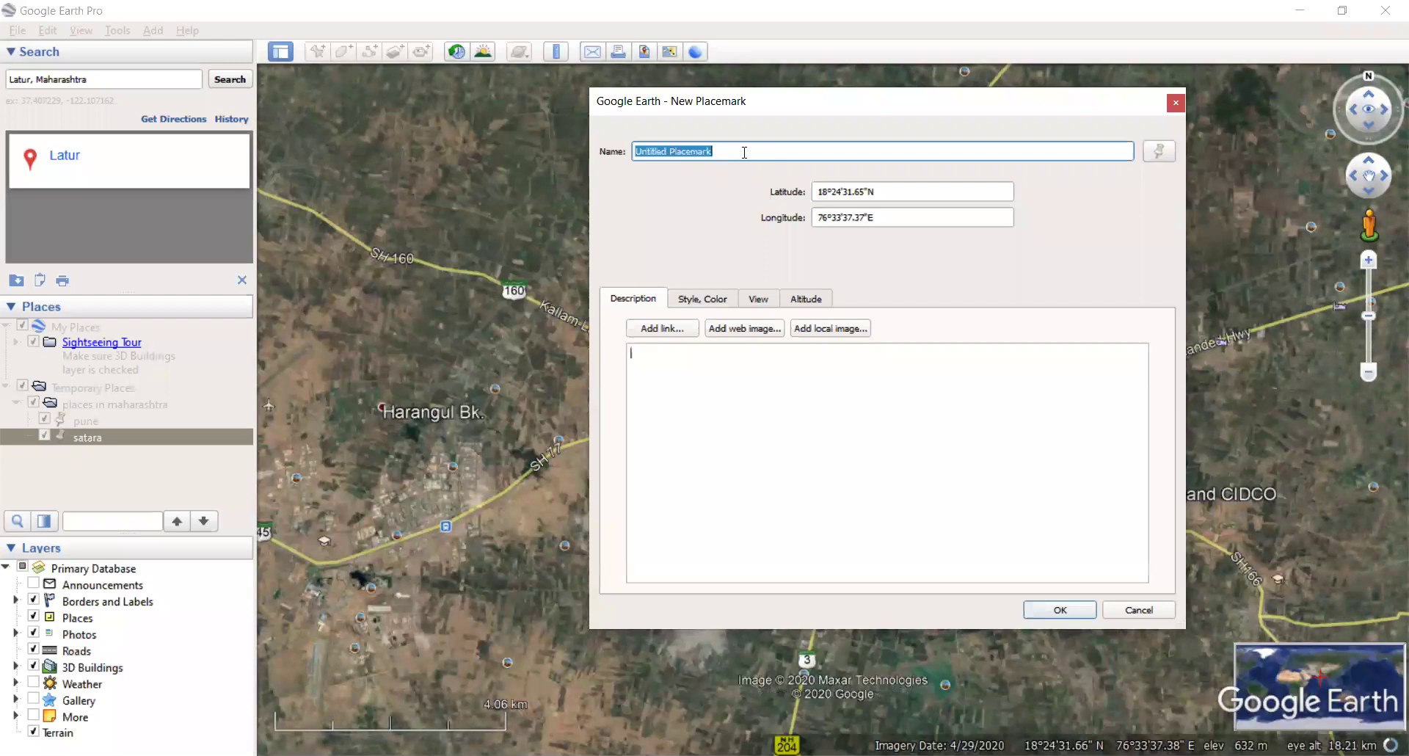
type("latur")
left_click(1056, 614)
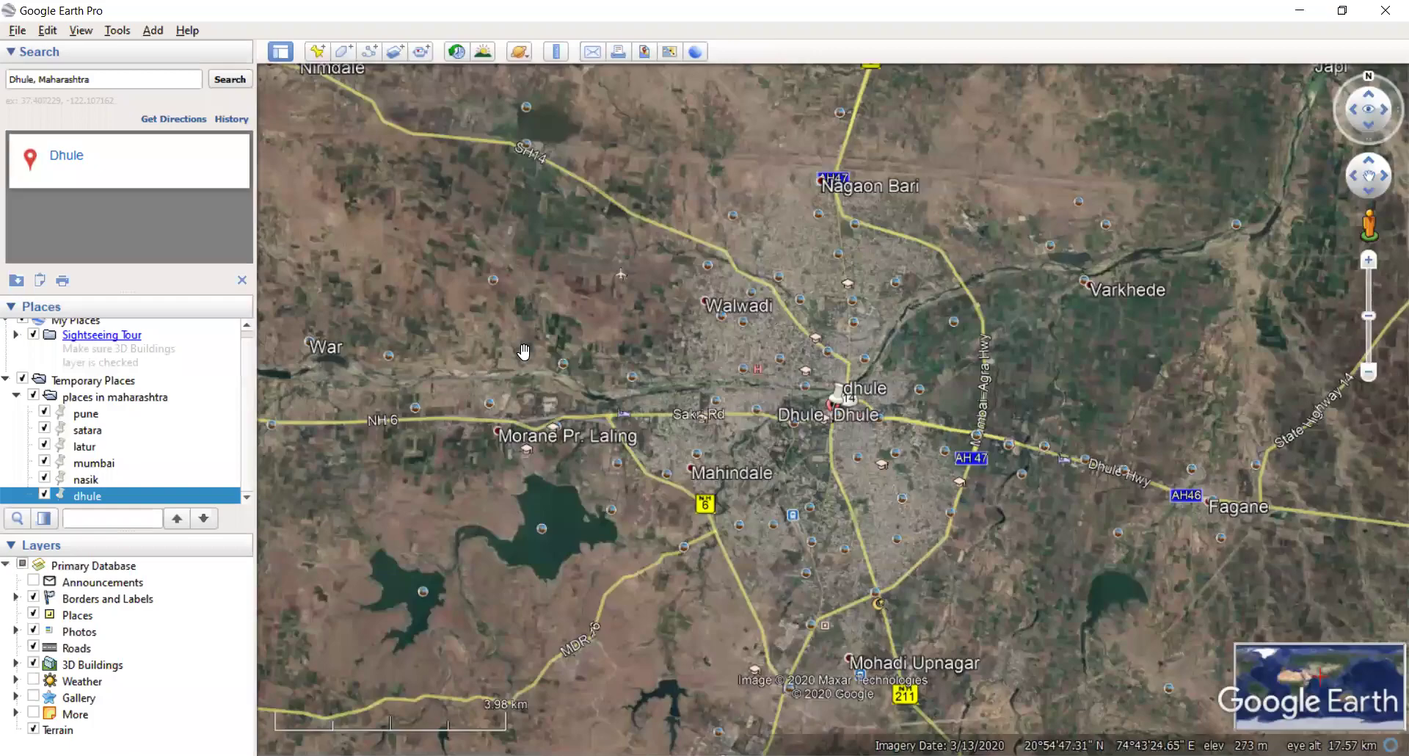
Look around Dhule, zoom out until all city placemarks in Maharashtra are in view, and turn the map back to north up.
scroll(524, 351, "up", 2)
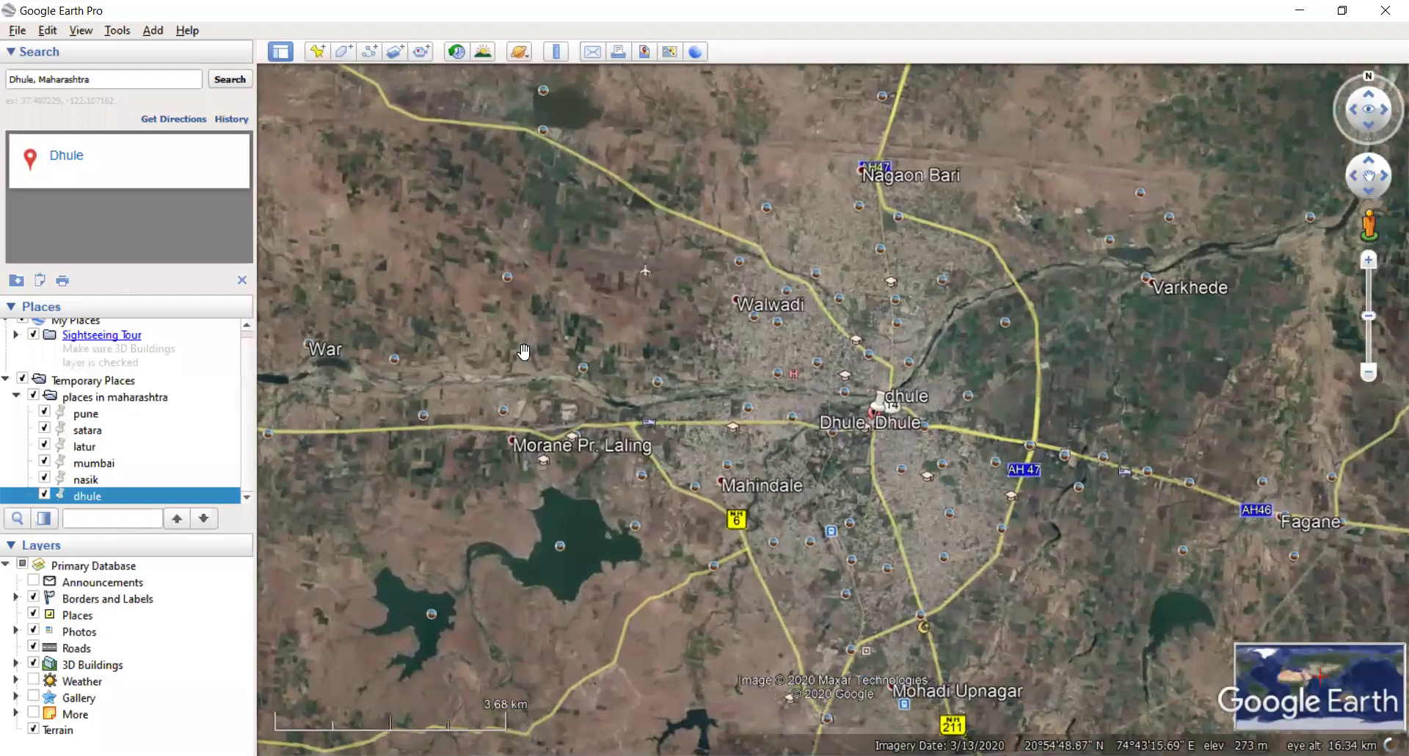
scroll(524, 352, "up", 3)
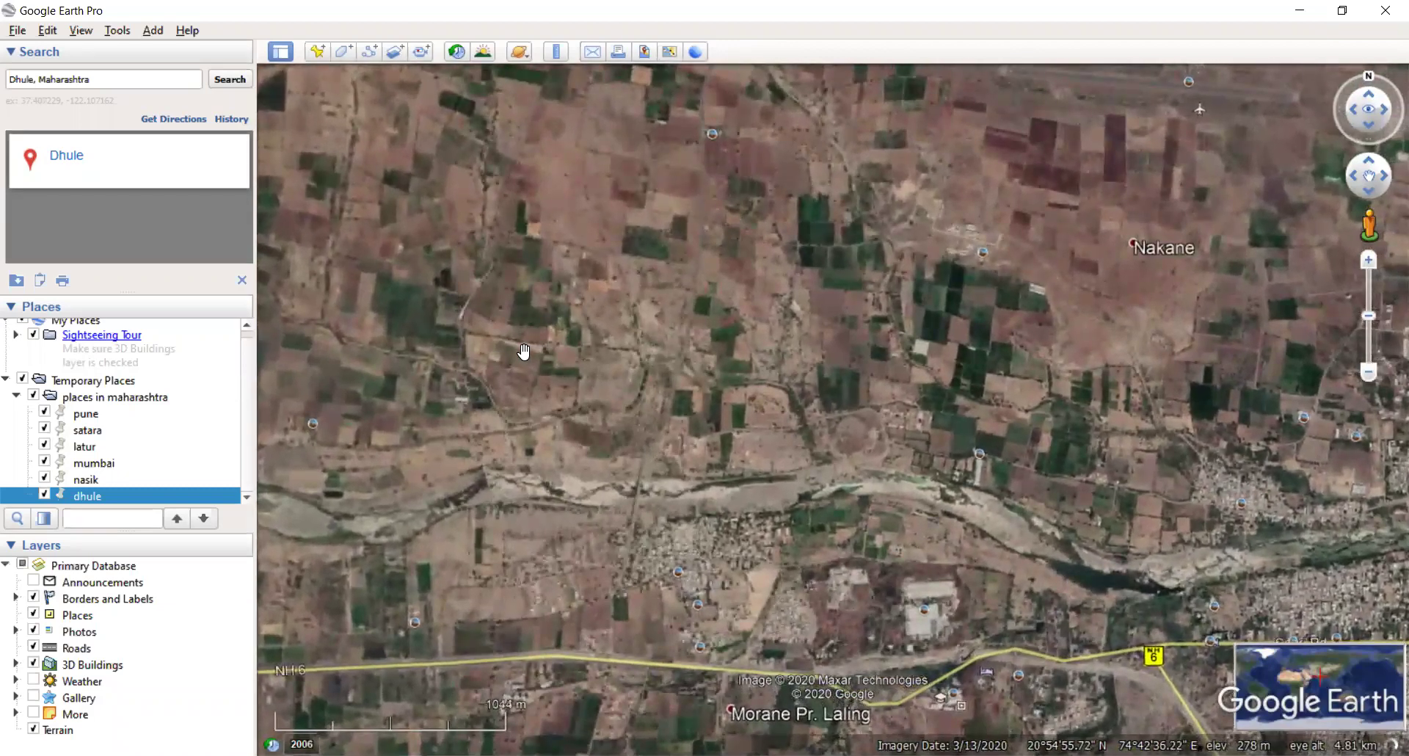
key("shift+Right")
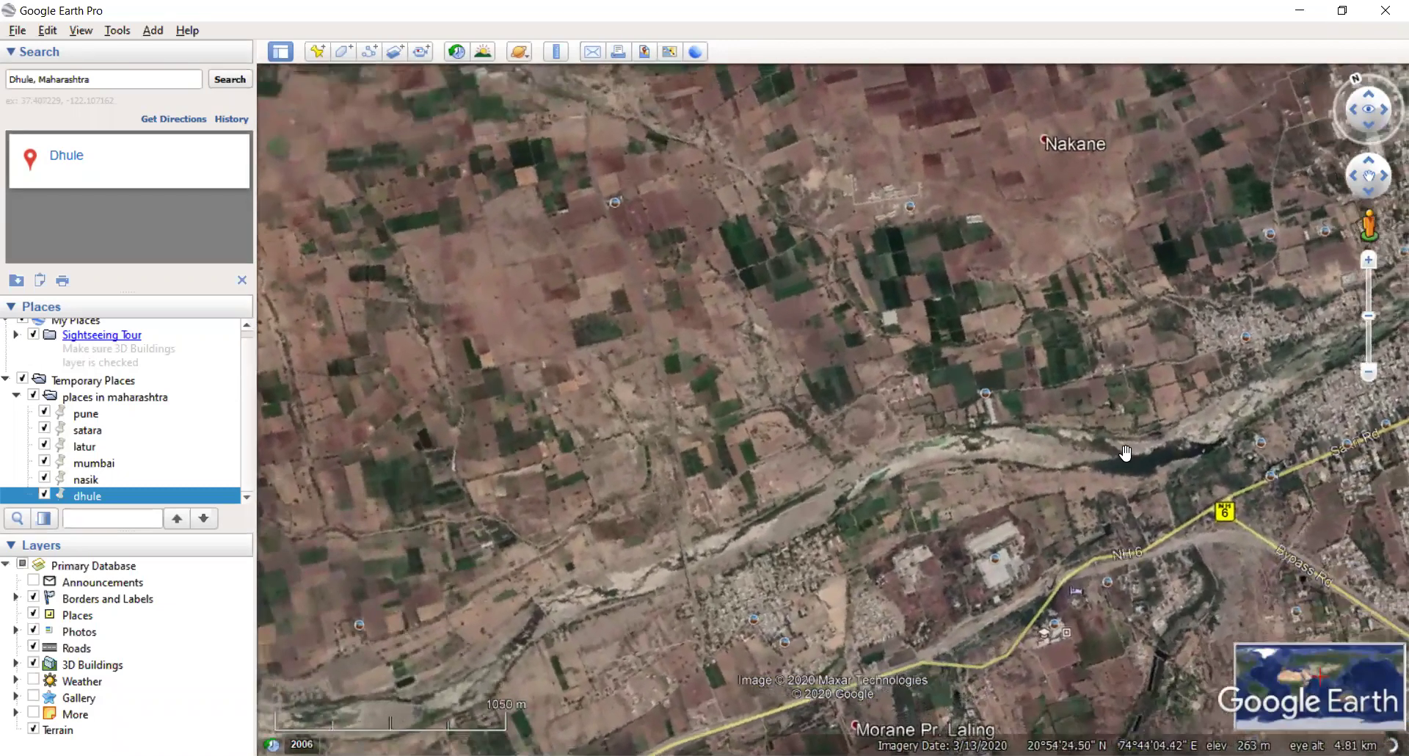
left_click(1369, 373)
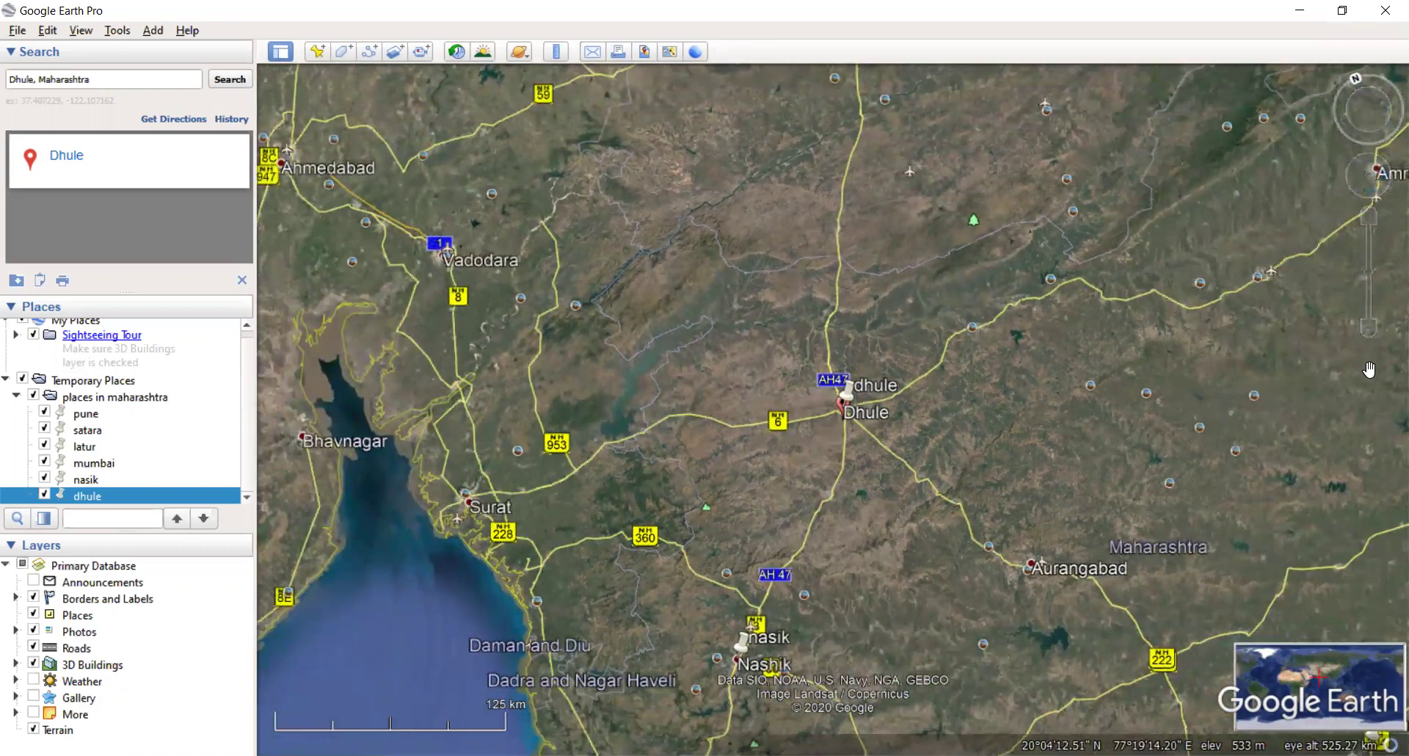
left_click(1368, 328)
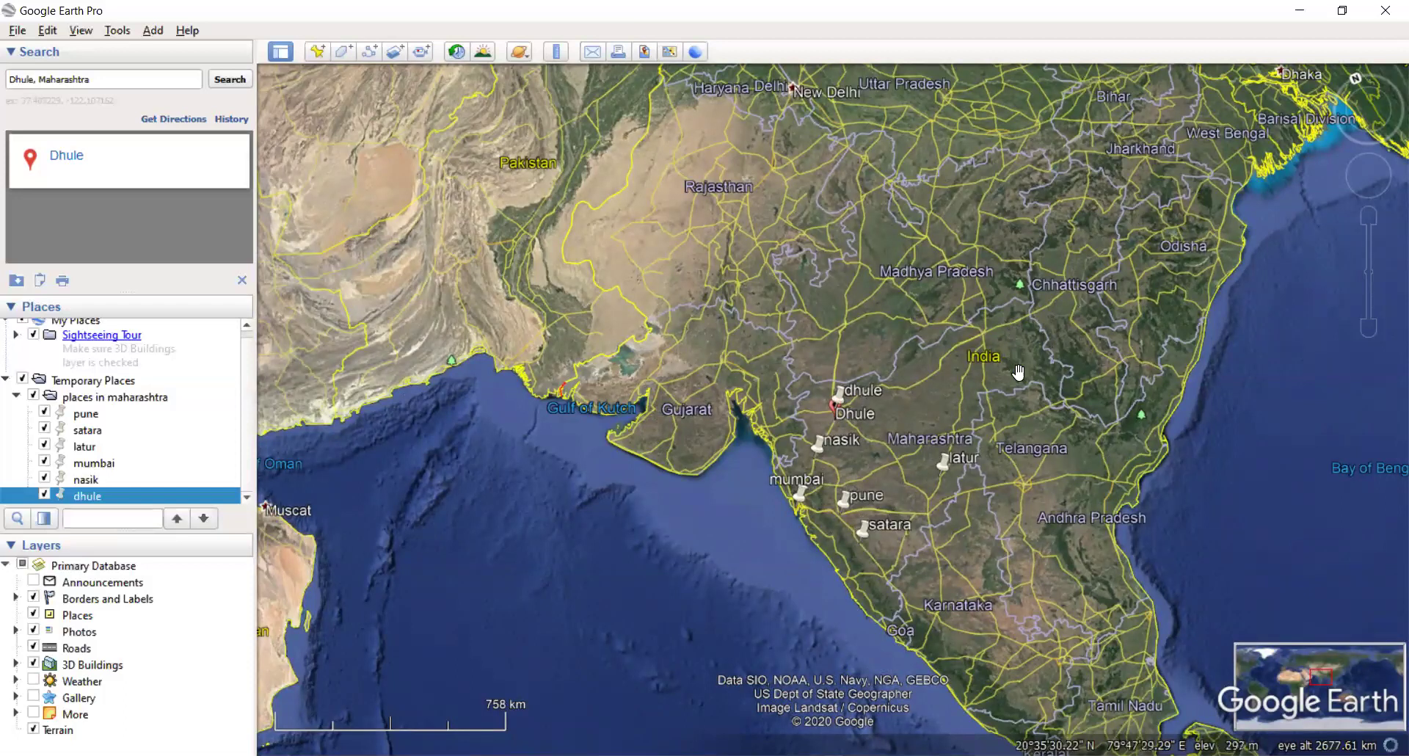
left_click_drag(1048, 477, 1040, 467)
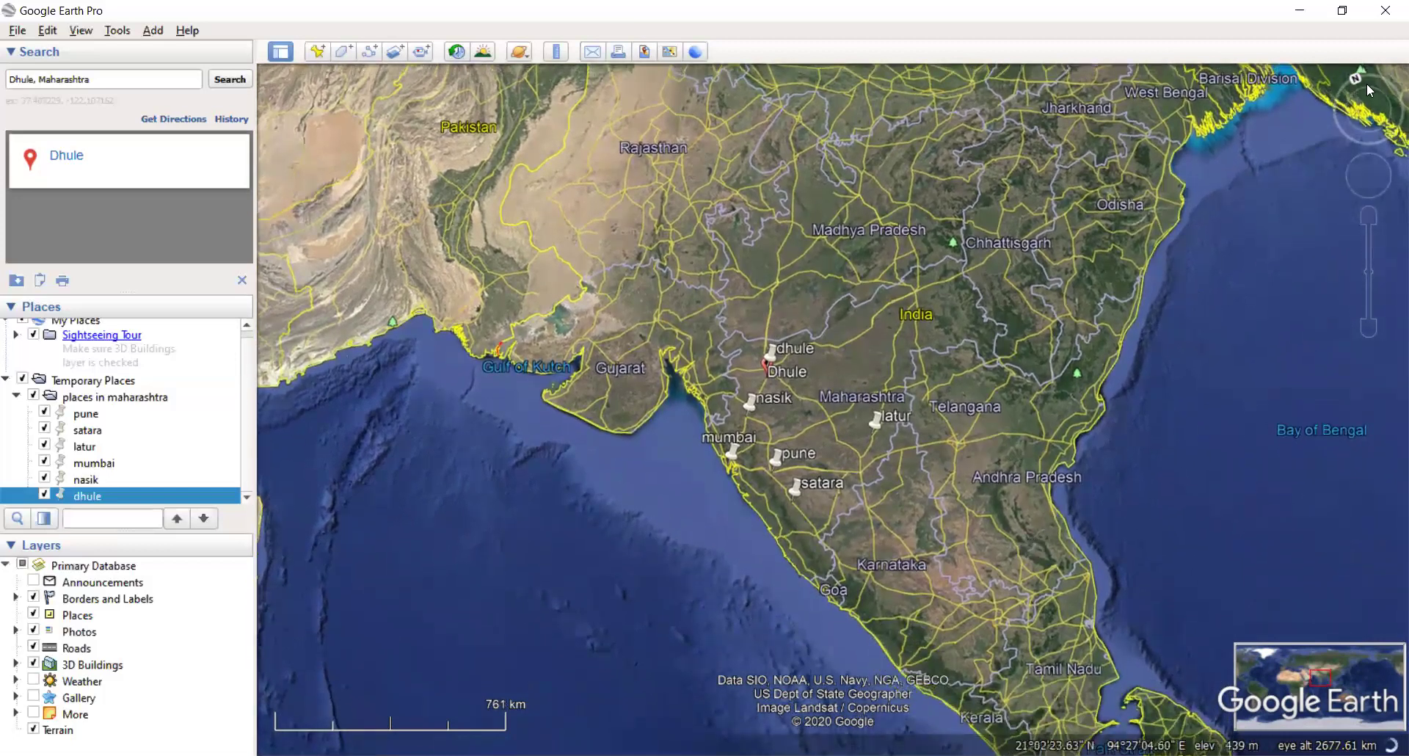
left_click(1359, 81)
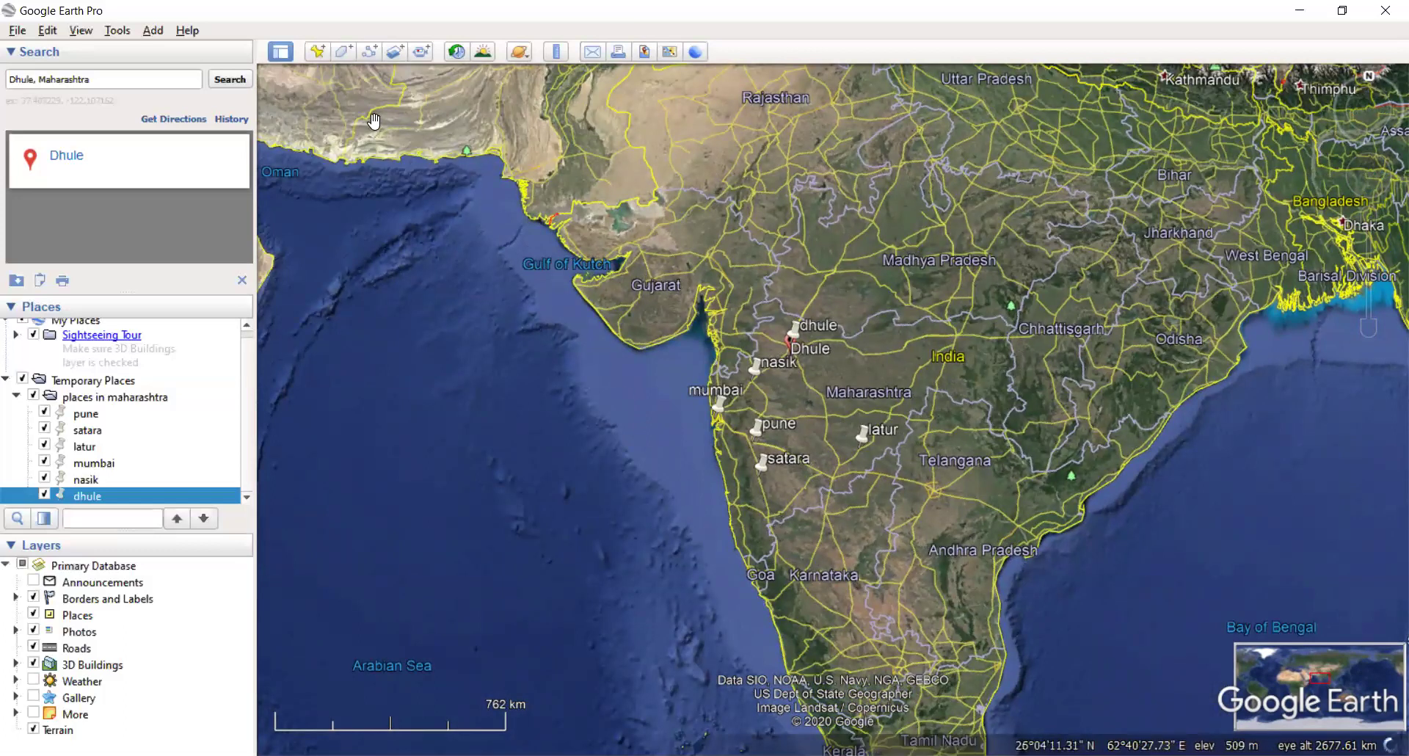
Create a polygon named Boundary without drawing any points, inside the places in maharashtra folder.
left_click(342, 52)
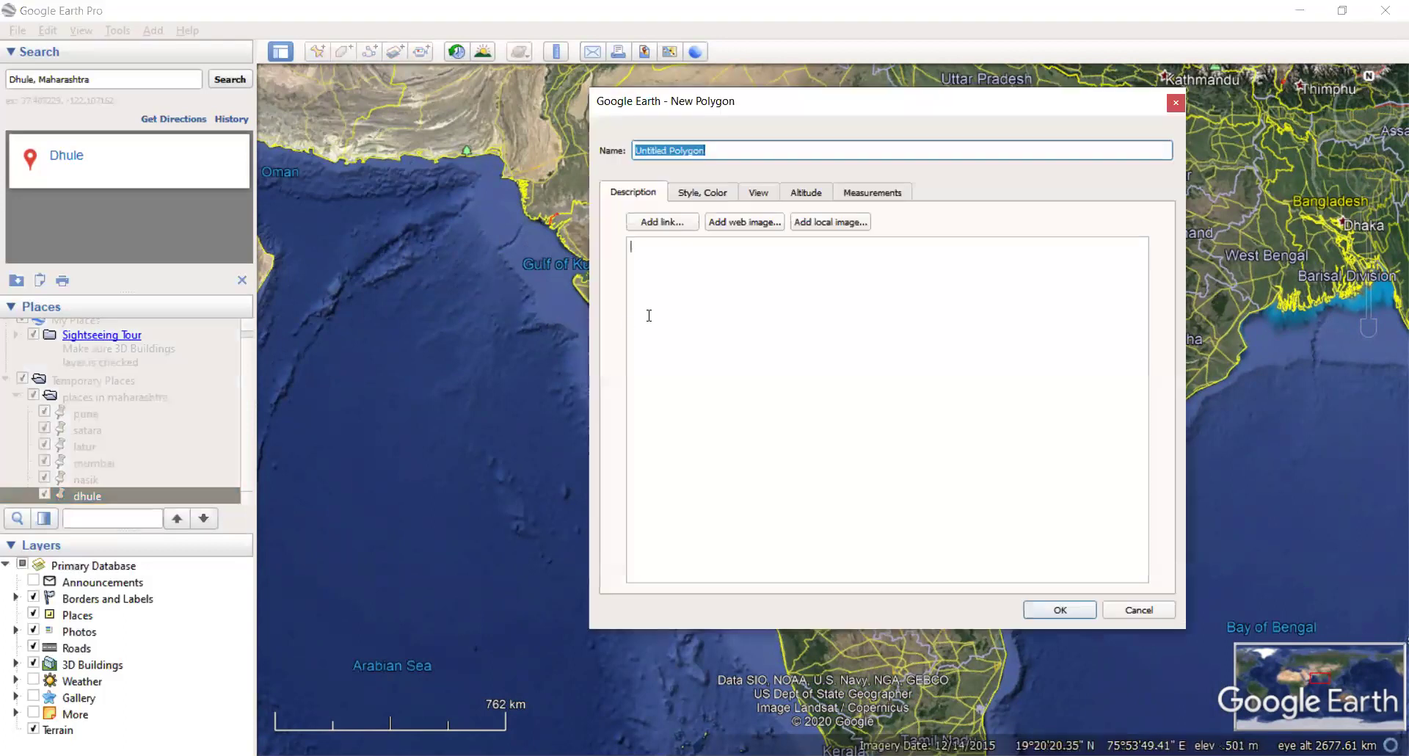
type("Boundary")
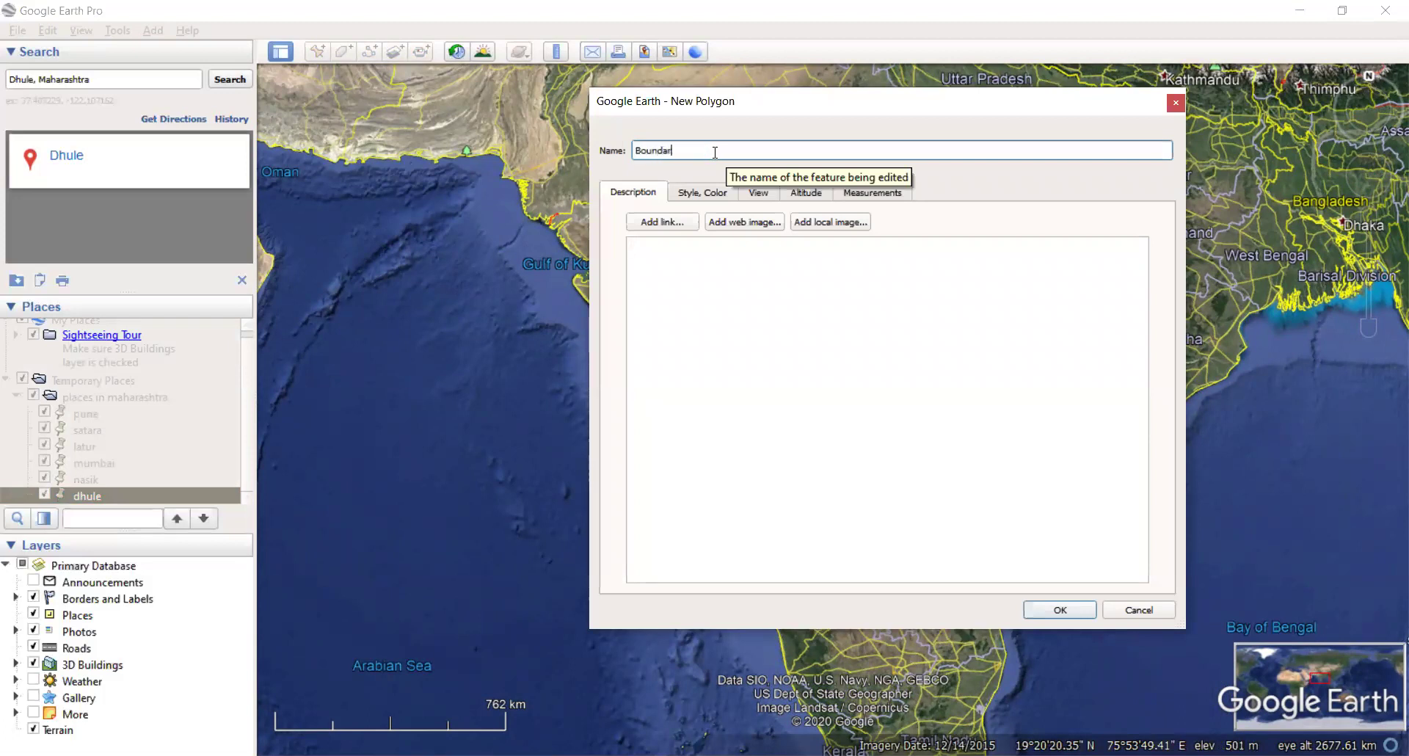
left_click(1072, 609)
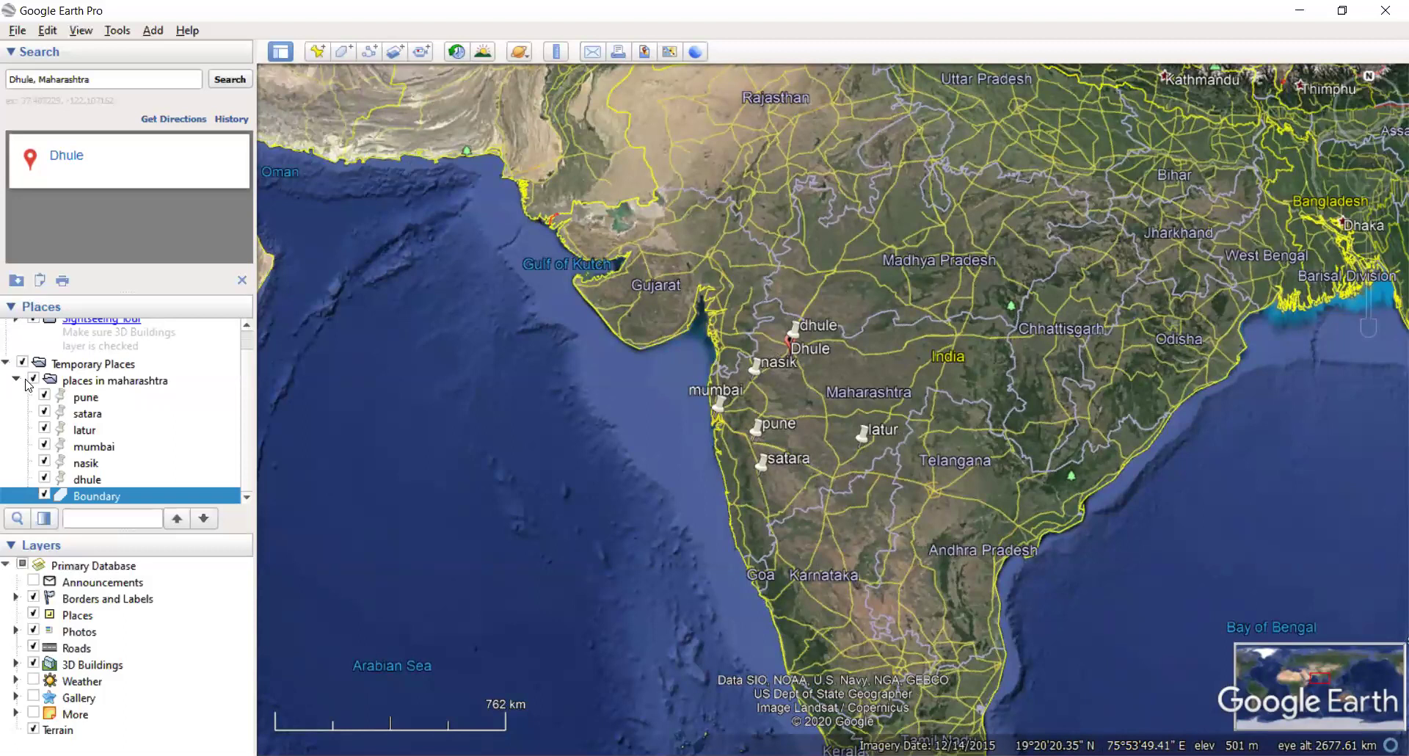
Create a folder named boundary inside Temporary Places.
right_click(39, 363)
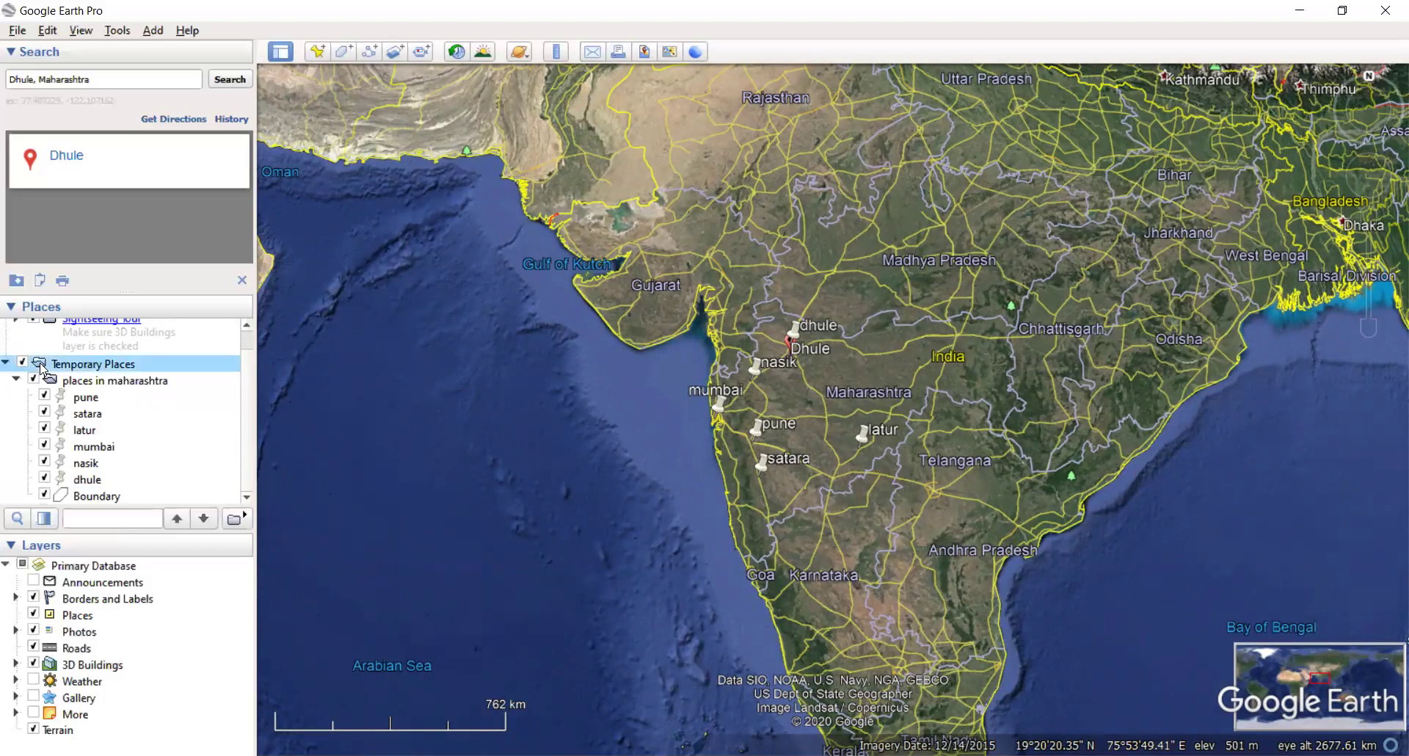
mouse_move(137, 380)
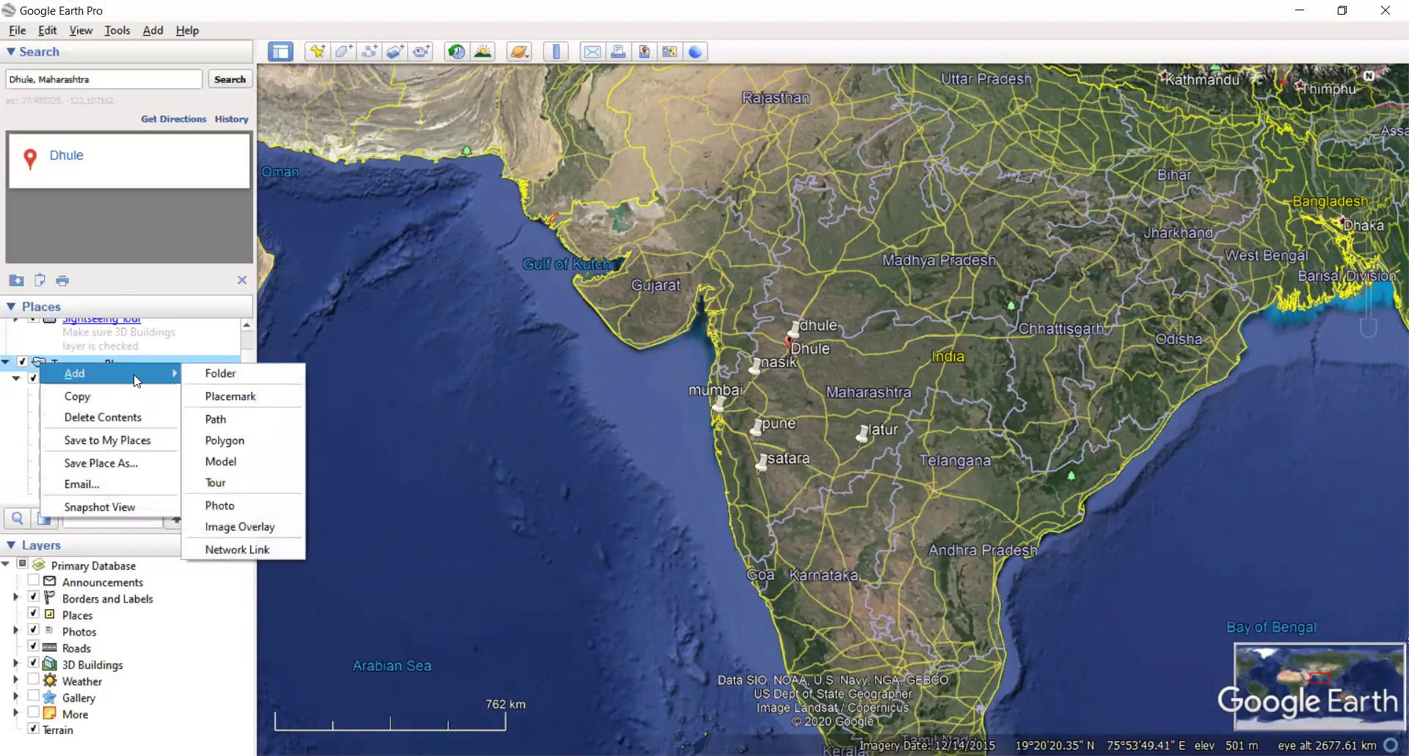
left_click(213, 373)
type("boundary")
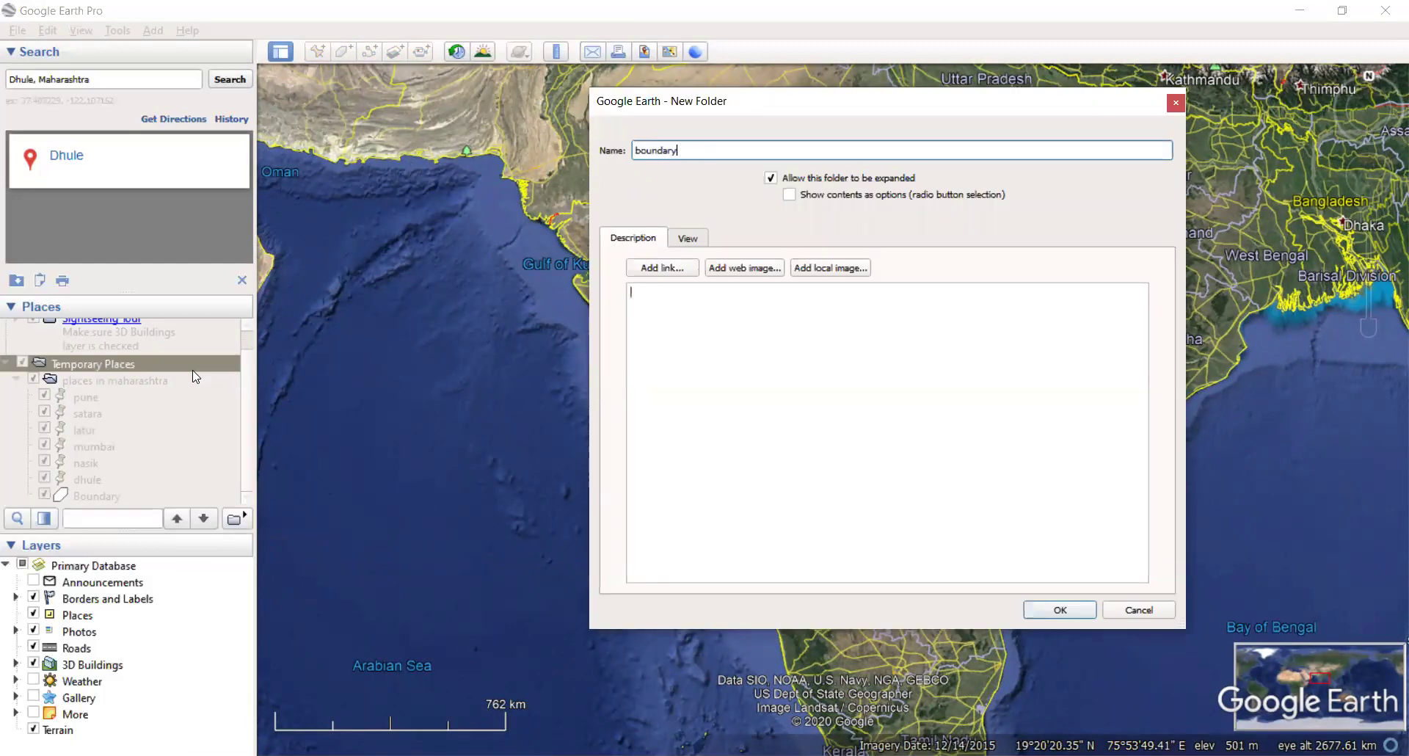
left_click(1059, 611)
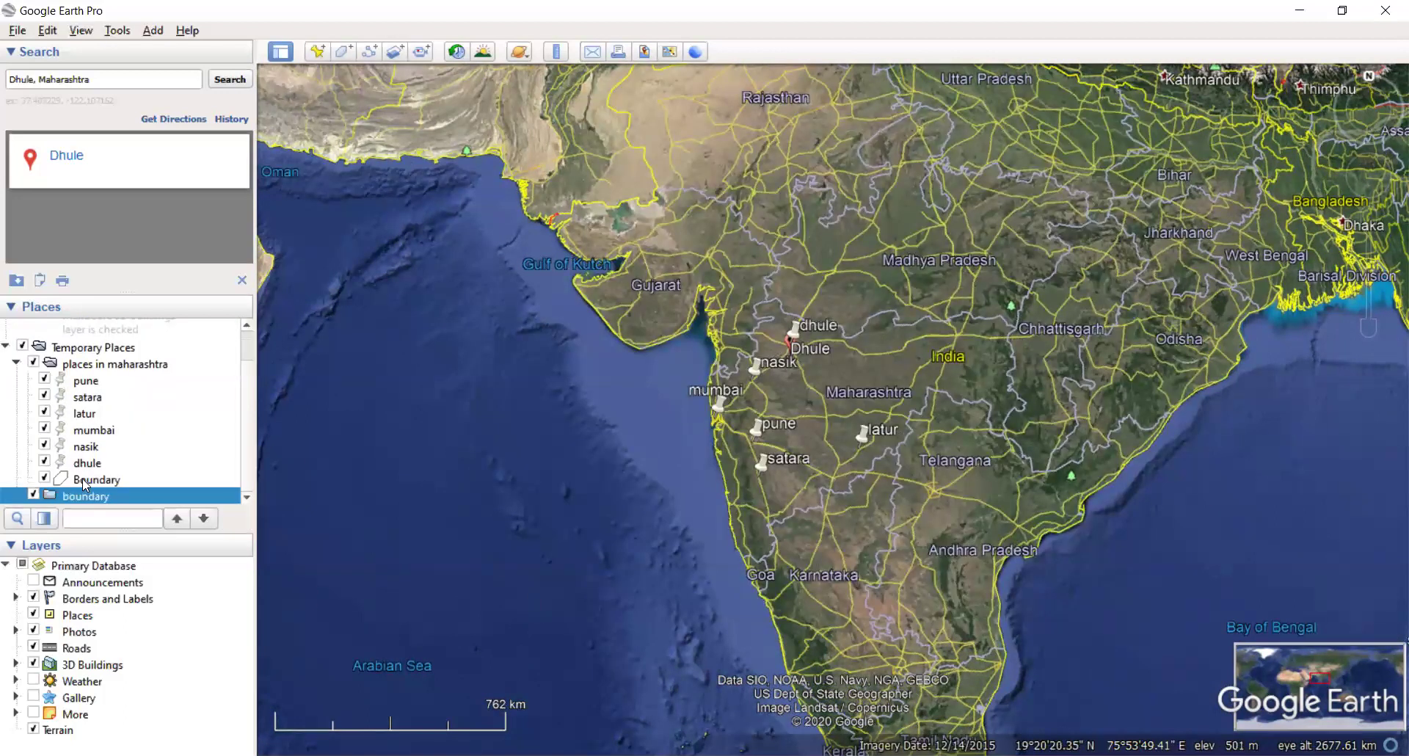
Move the Boundary polygon out of the places in maharashtra folder to just below the boundary folder.
left_click(82, 479)
left_click_drag(86, 484, 86, 506)
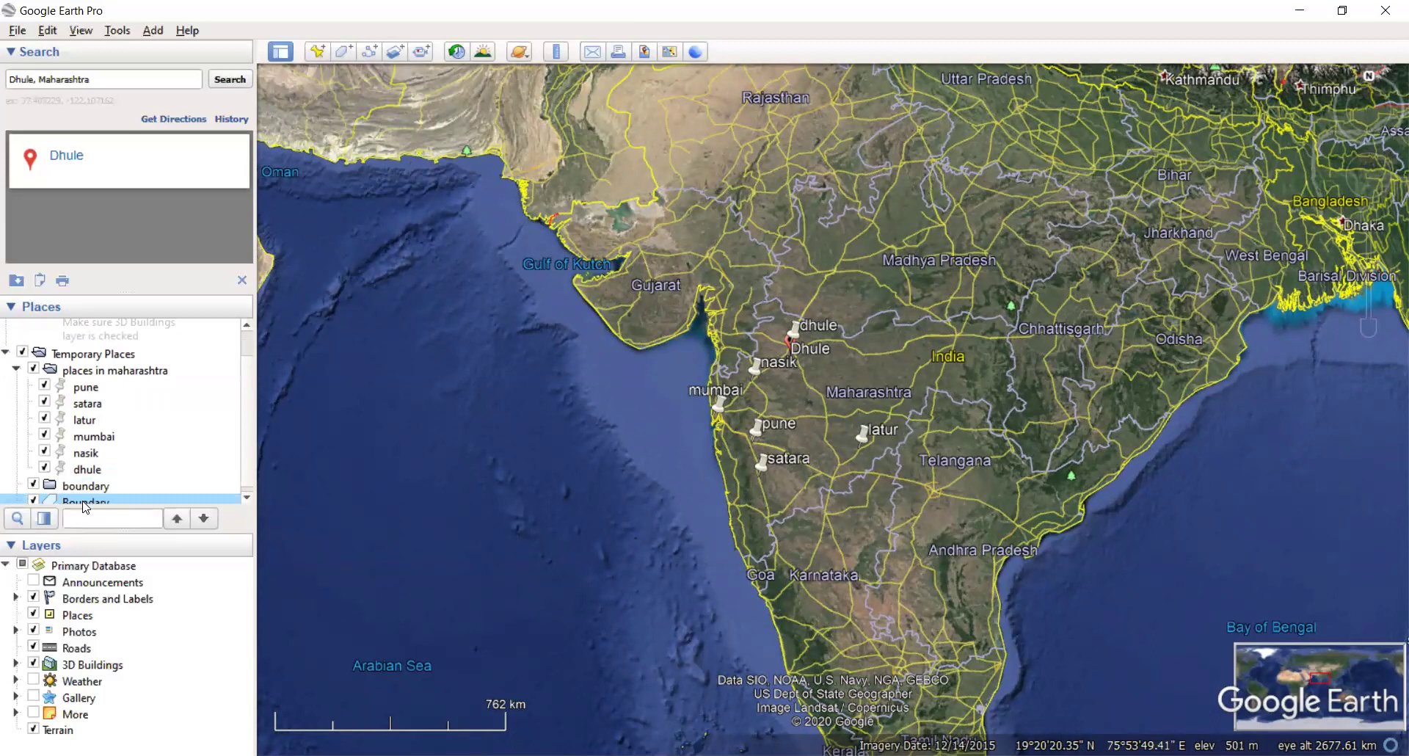
scroll(250, 350, "up", 2)
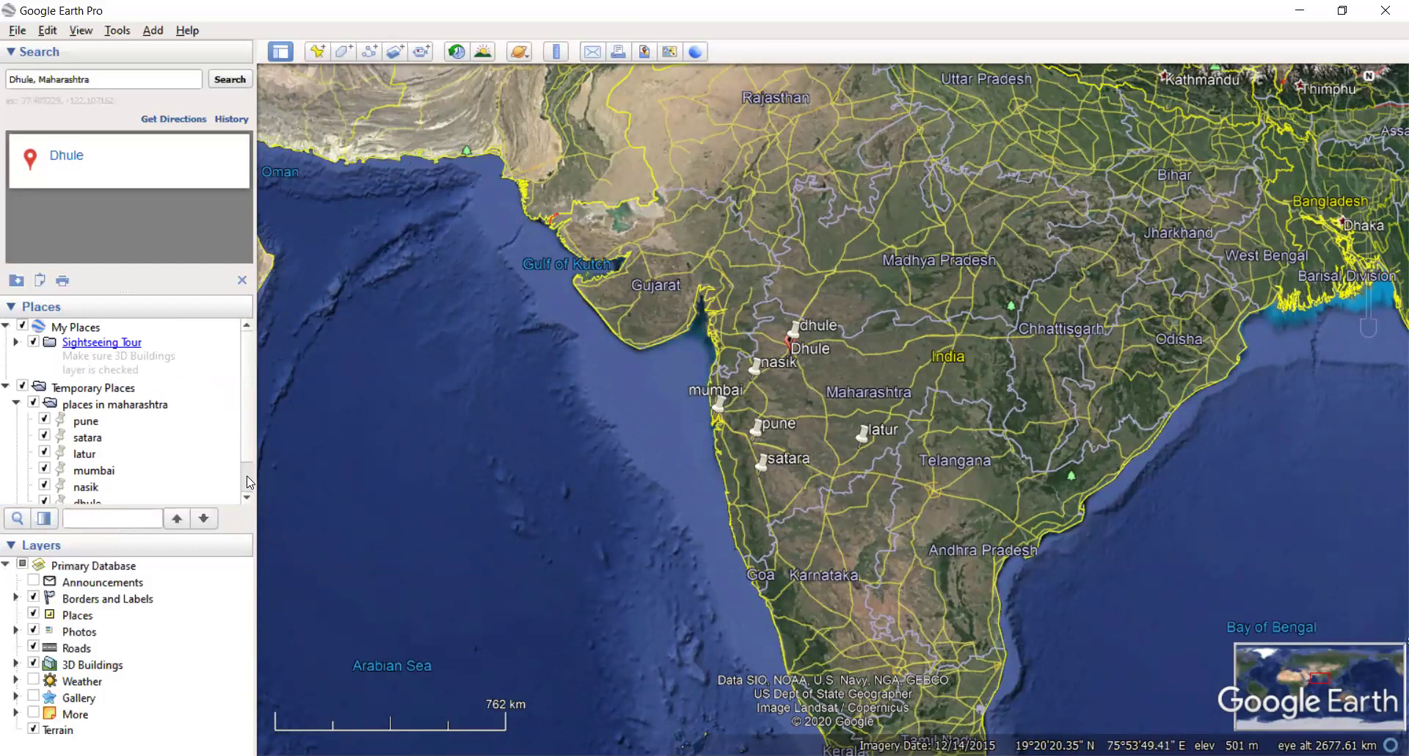
scroll(251, 485, "down", 2)
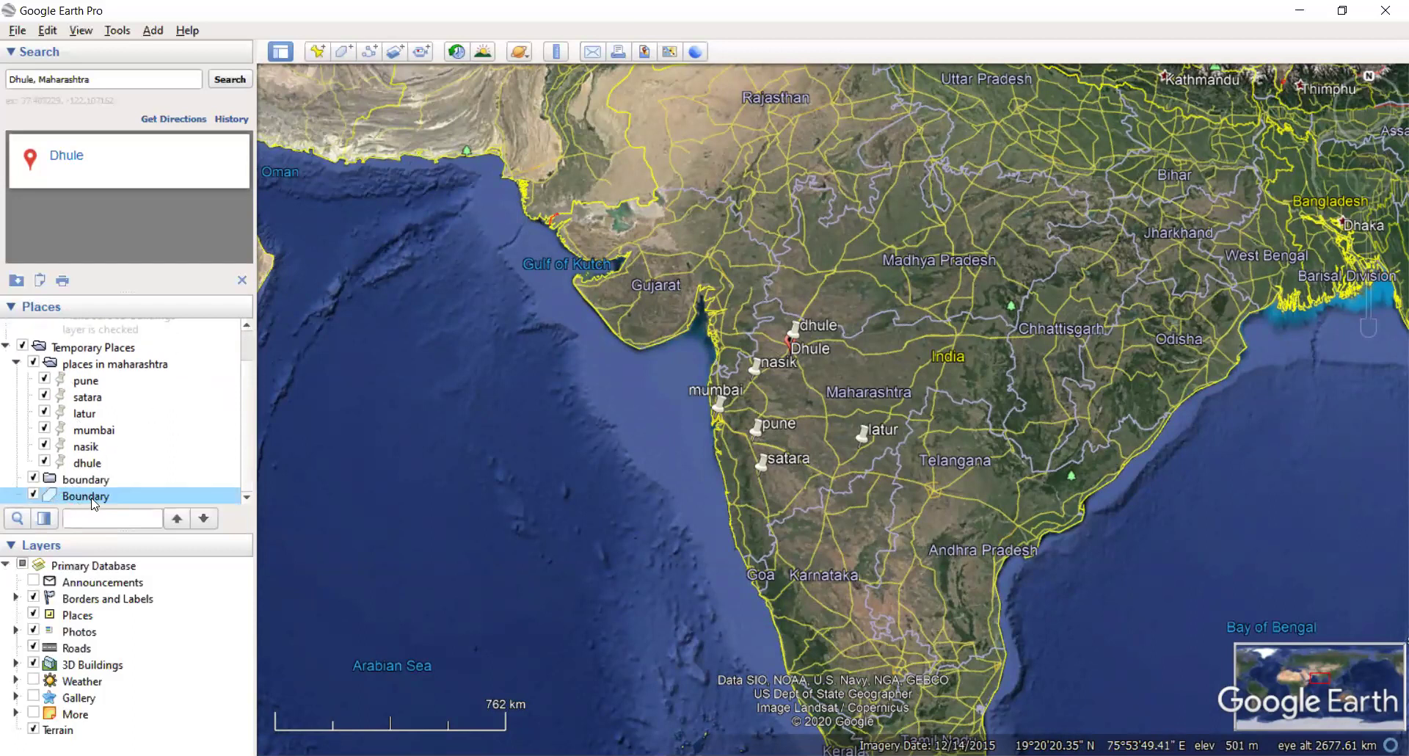
Start a new polygon and trace the state outline of Maharashtra around all the city placemarks.
left_click(342, 54)
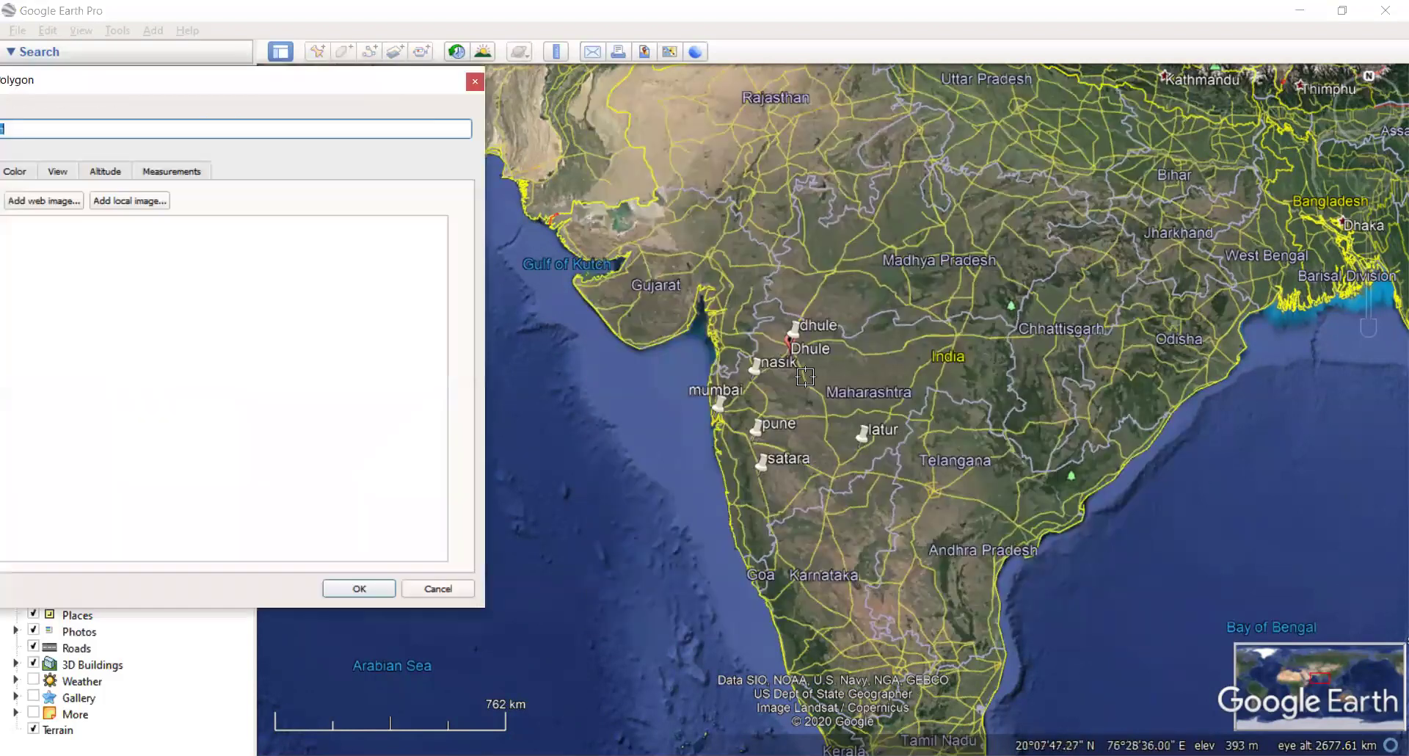
left_click(720, 369)
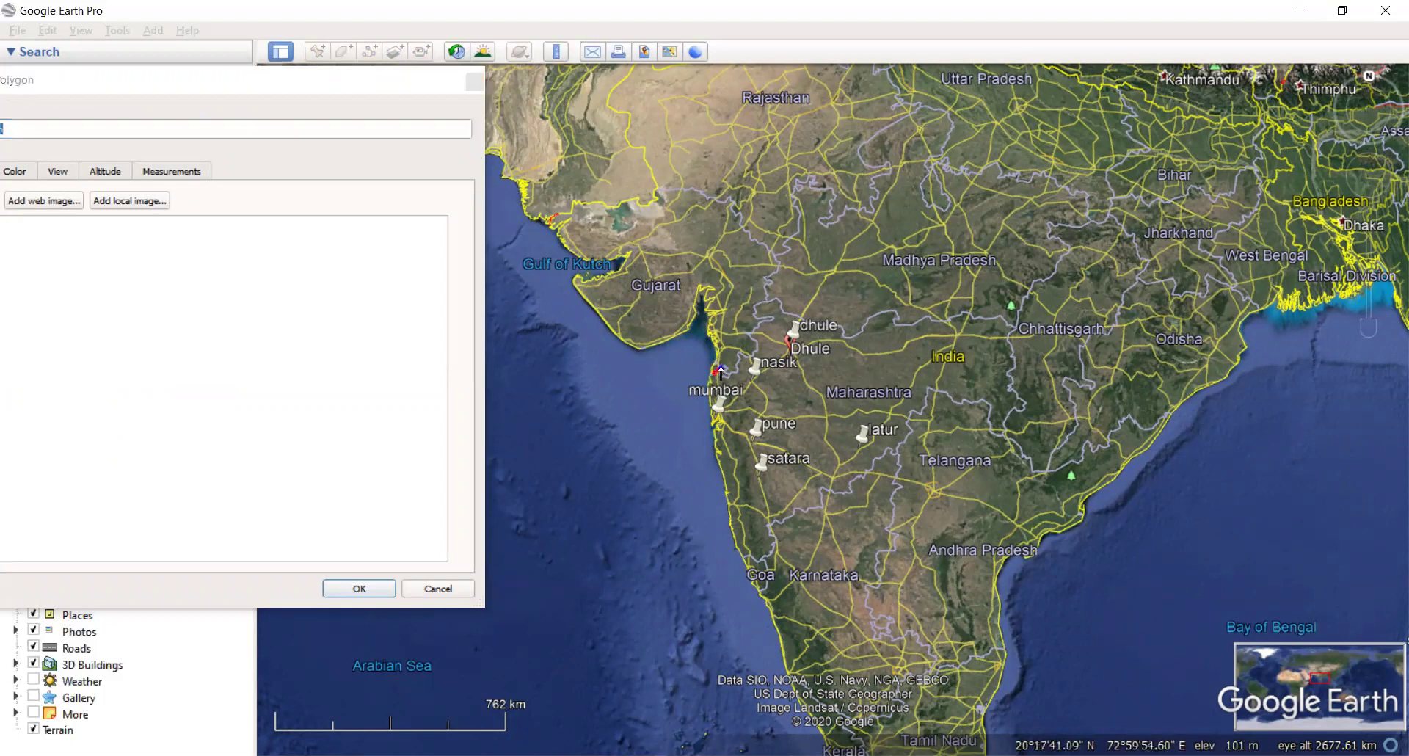
mouse_move(729, 381)
left_mouse_down()
mouse_move(756, 362)
mouse_move(747, 336)
mouse_move(770, 320)
mouse_move(755, 318)
mouse_move(765, 301)
mouse_move(852, 340)
mouse_move(898, 312)
mouse_move(896, 326)
mouse_move(1017, 327)
mouse_move(1020, 407)
mouse_move(994, 440)
mouse_move(976, 408)
mouse_move(935, 389)
mouse_move(902, 449)
mouse_move(742, 558)
mouse_move(717, 470)
mouse_move(716, 384)
left_mouse_up()
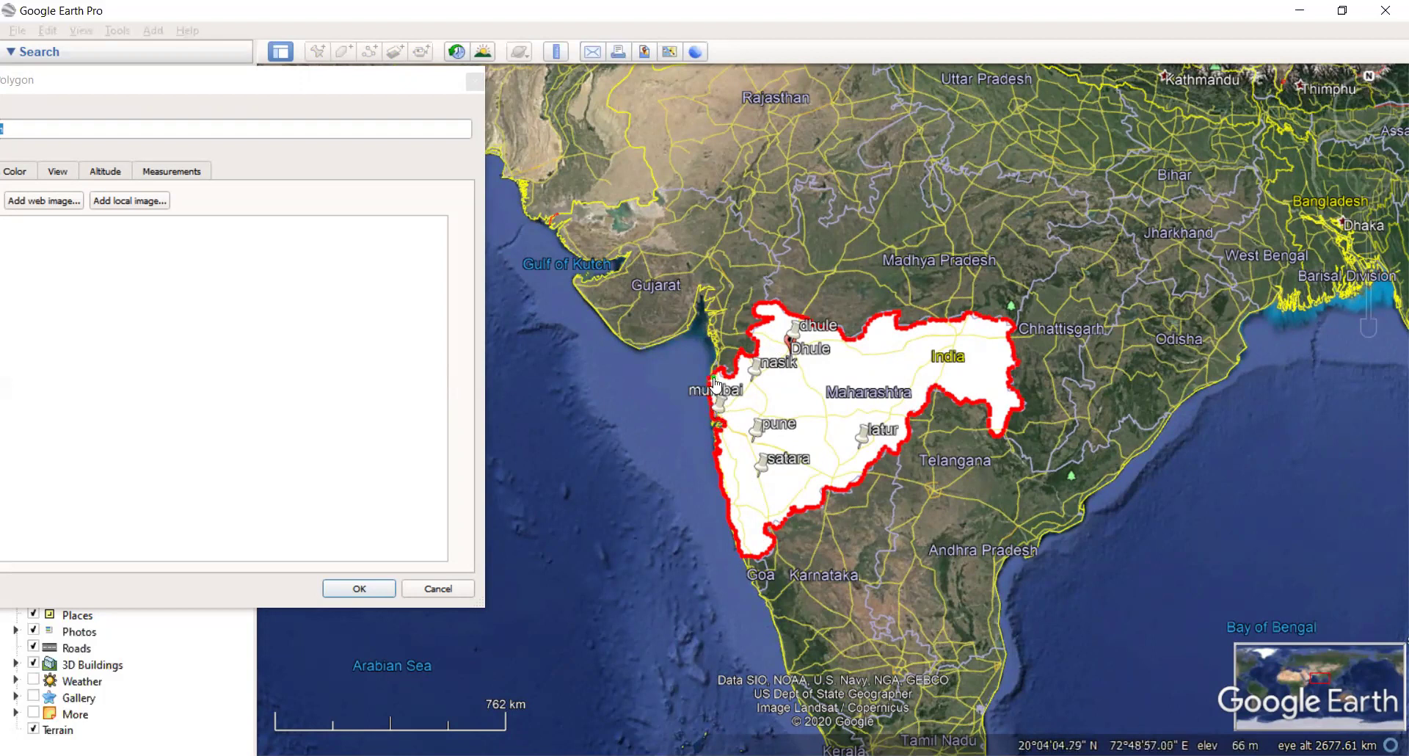
Name the traced state polygon maharashtra and save it.
left_click(160, 127)
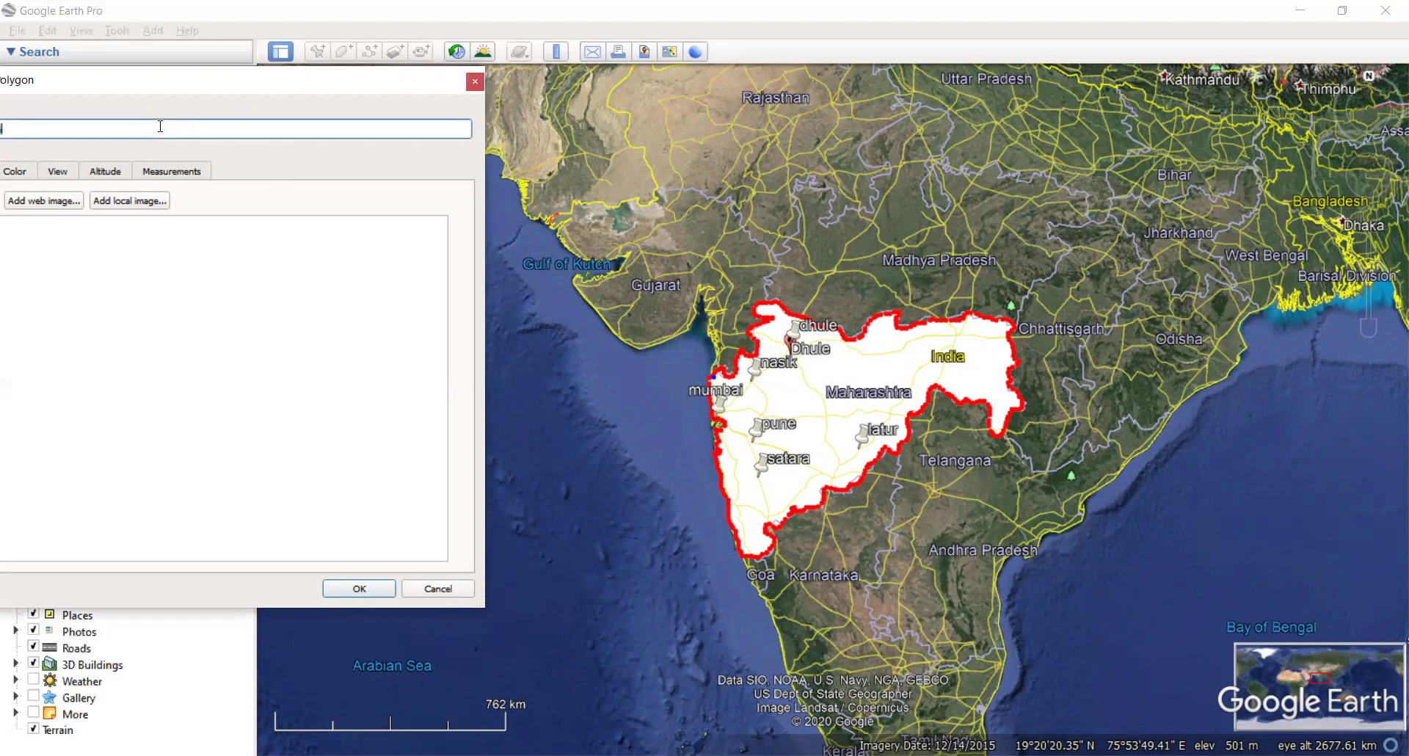
left_click_drag(203, 87, 362, 105)
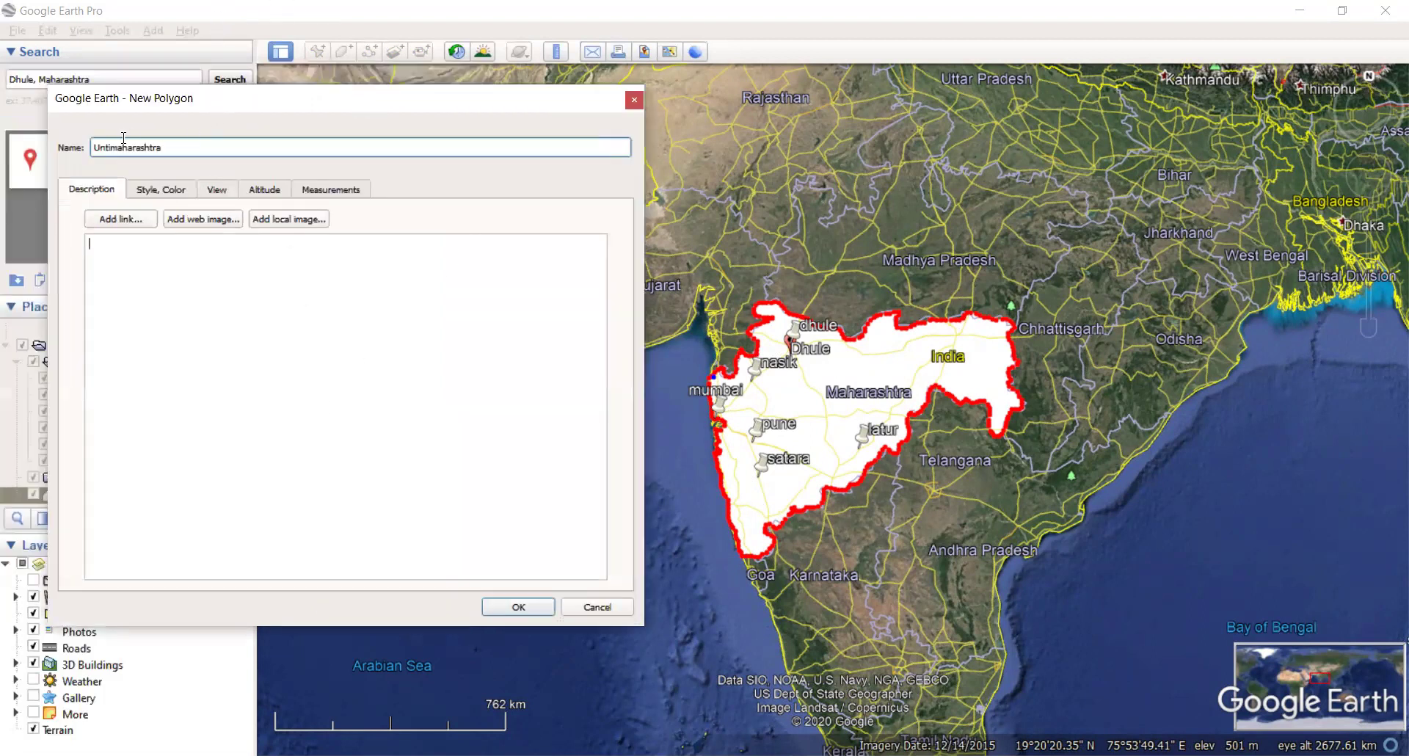
key("BackSpace")
key("BackSpace")
key("BackSpace")
key("BackSpace")
left_click(514, 609)
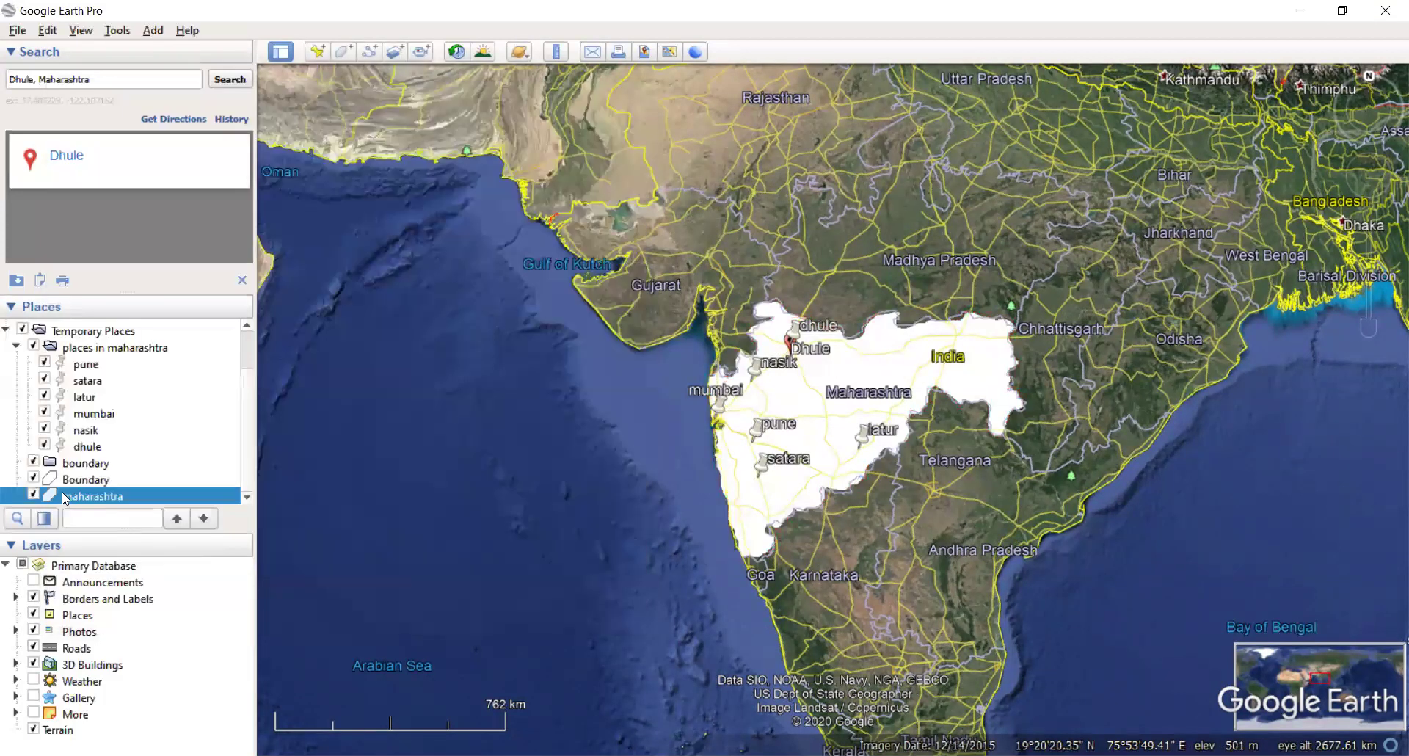
Delete the Boundary polygon from Temporary Places.
left_click(78, 481)
right_click(81, 483)
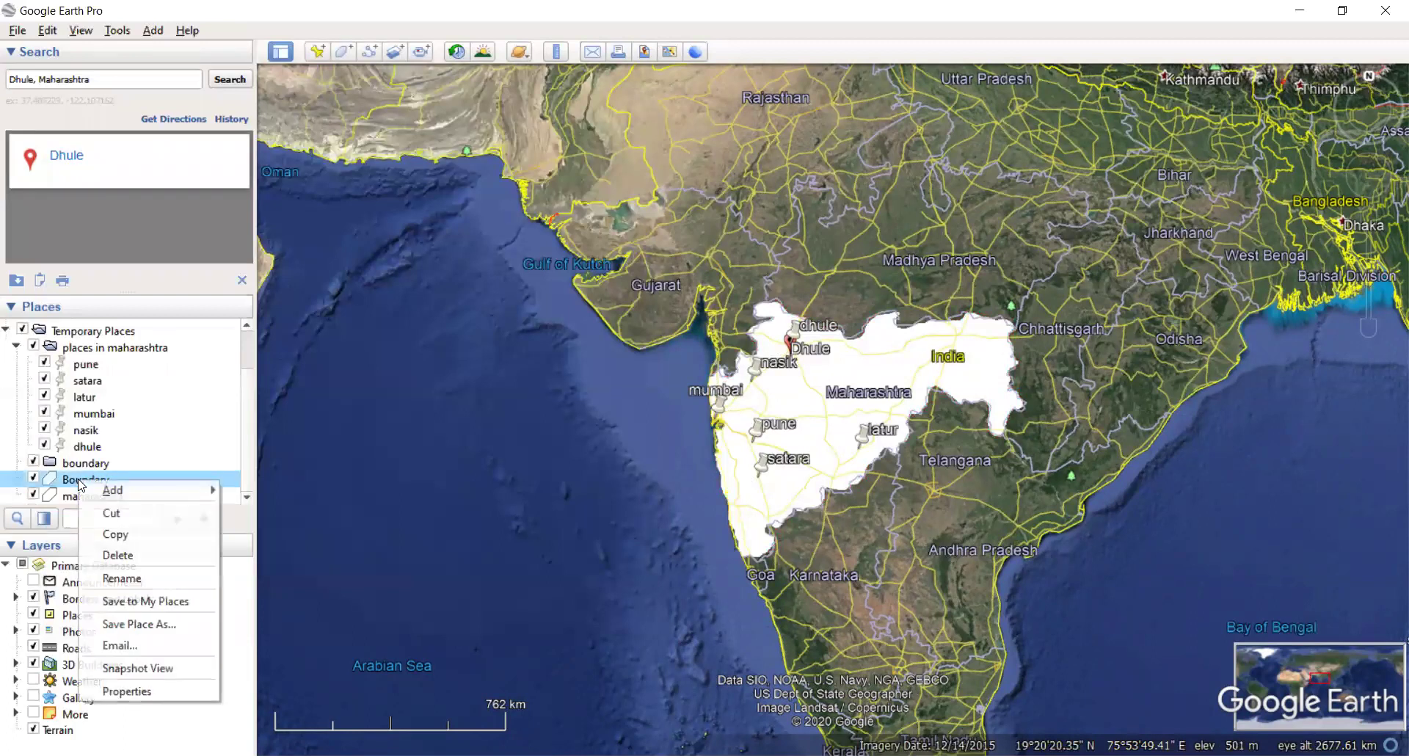
left_click(132, 562)
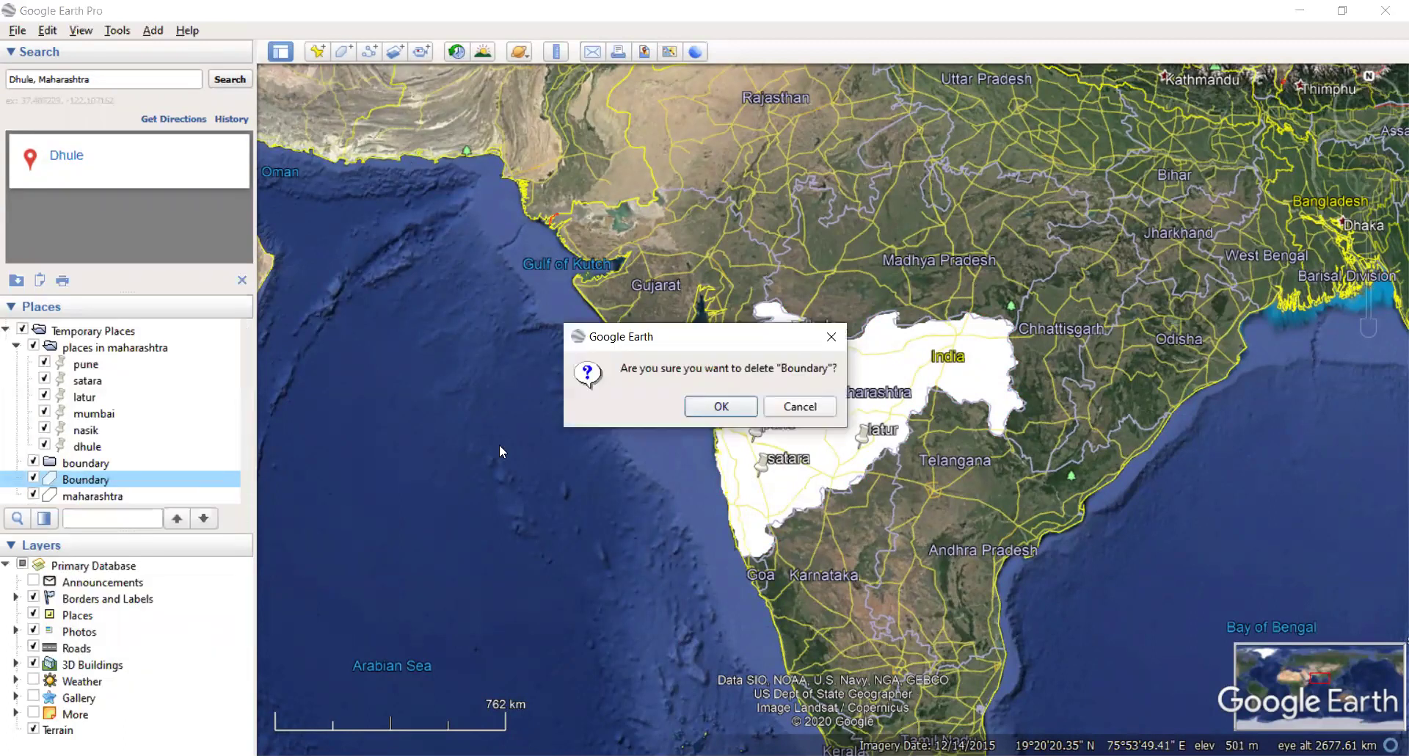
left_click(740, 404)
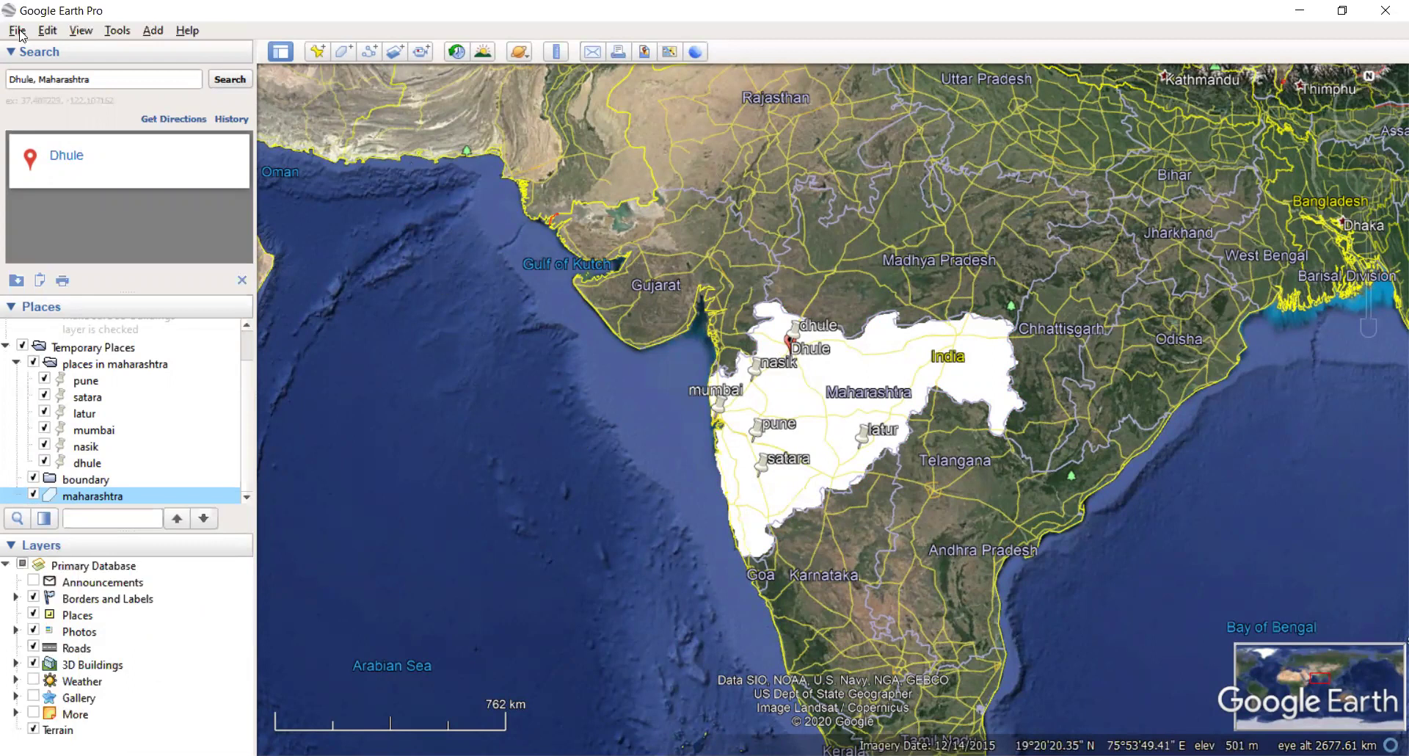
Save the places in maharashtra folder to the Desktop as a KML file under the same name.
right_click(72, 365)
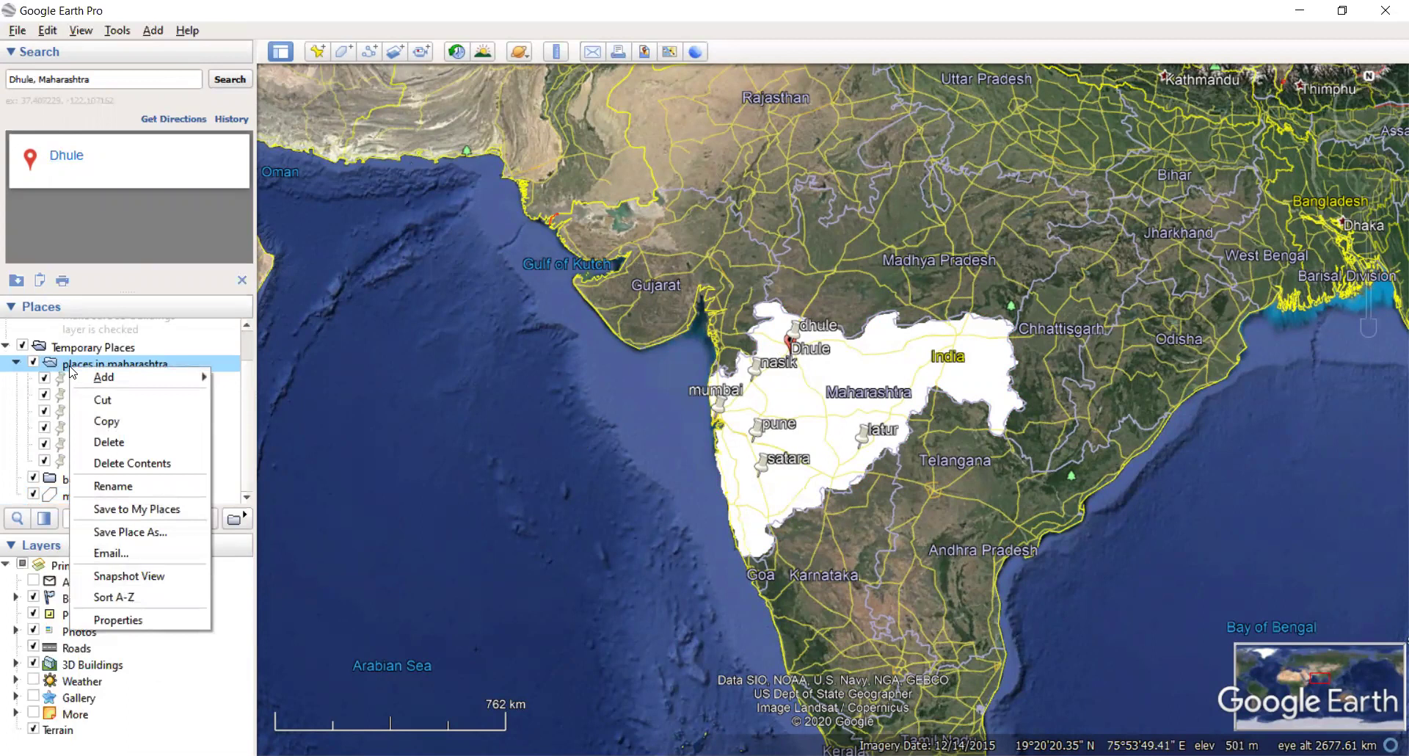
left_click(133, 531)
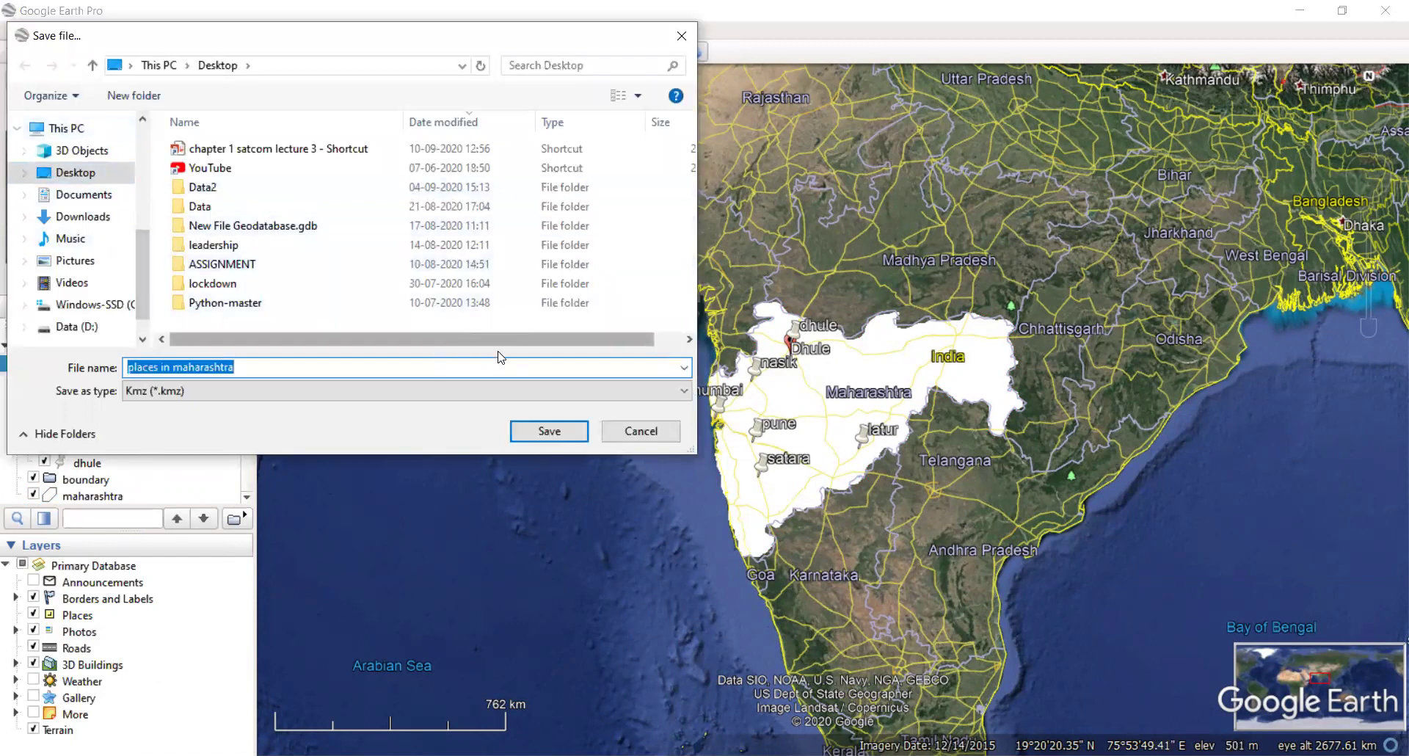
left_click(682, 394)
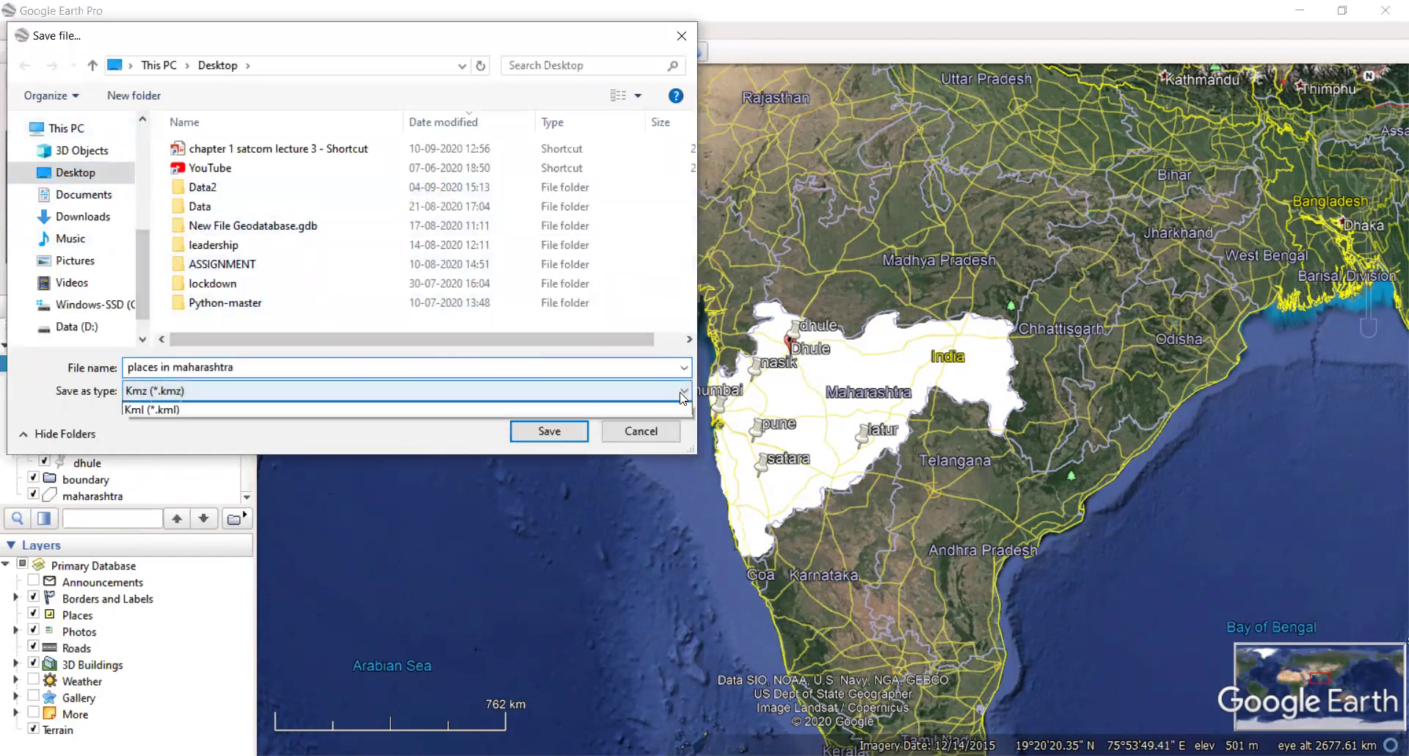
left_click(490, 422)
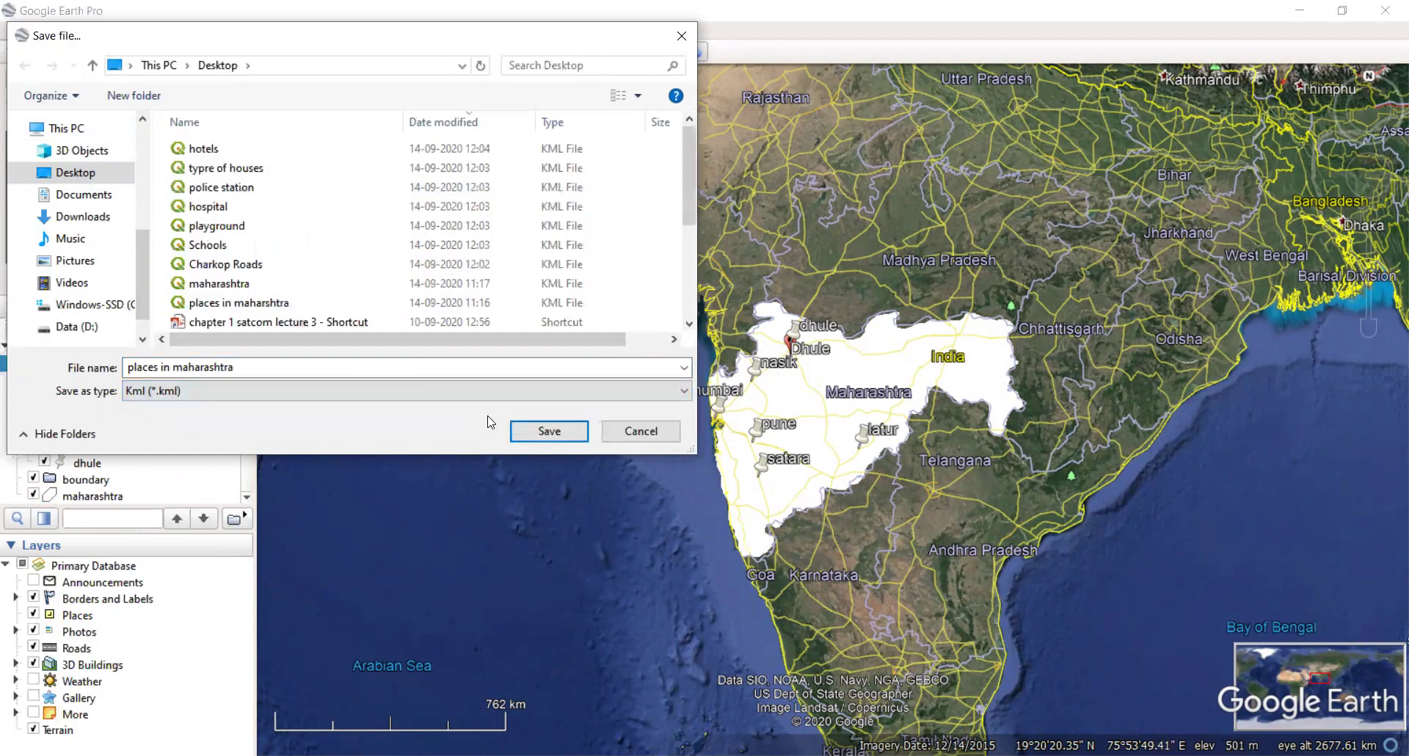
left_click(544, 434)
Save the boundary folder to the Desktop as a KML file named boundary1, without replacing the existing boundary.kml.
left_click(83, 484)
right_click(81, 486)
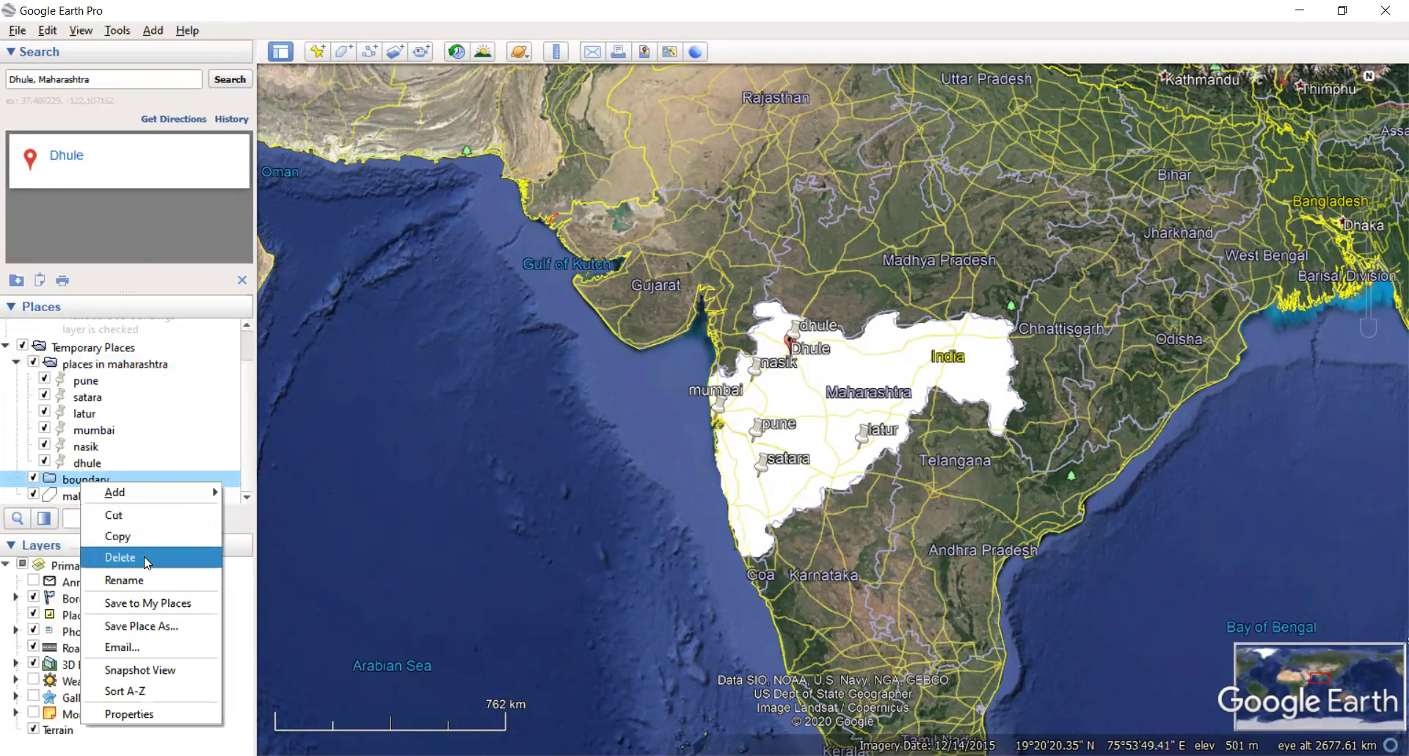
left_click(129, 624)
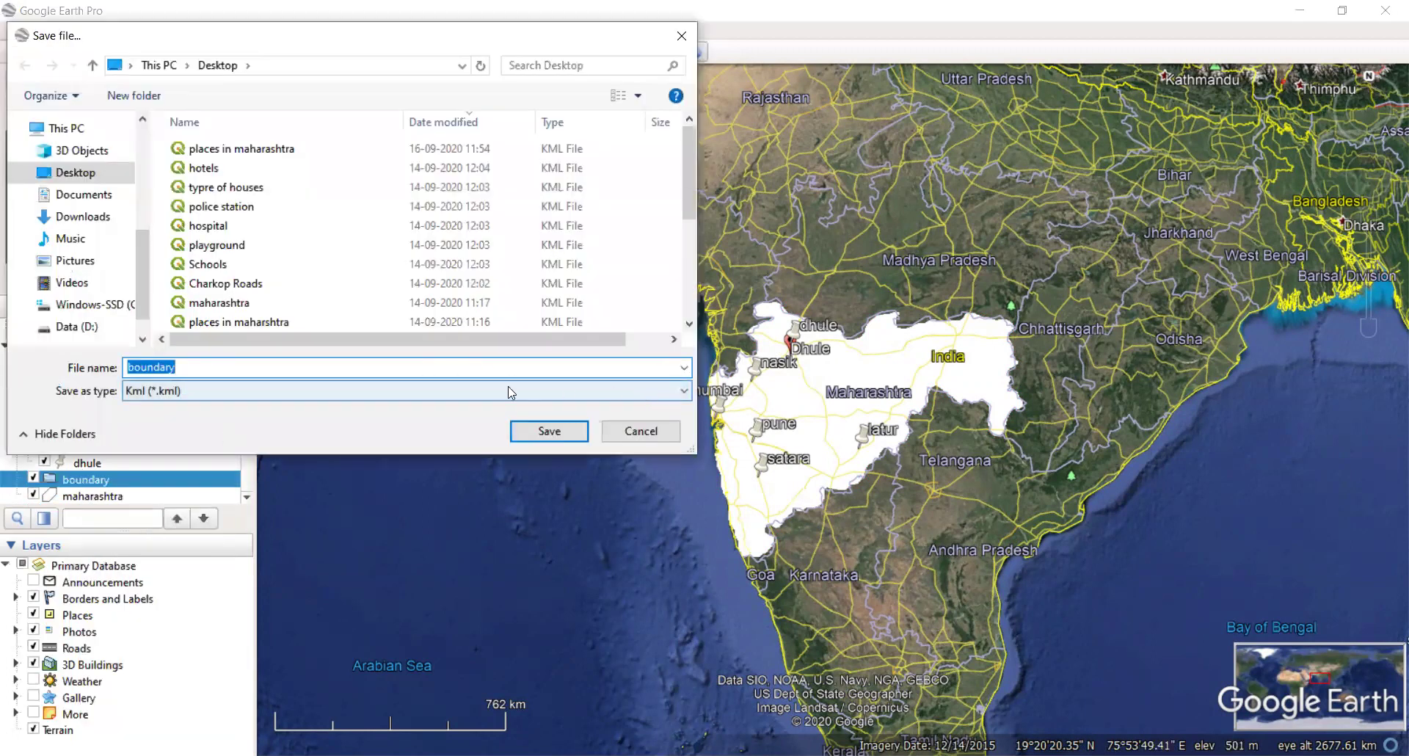
left_click(548, 432)
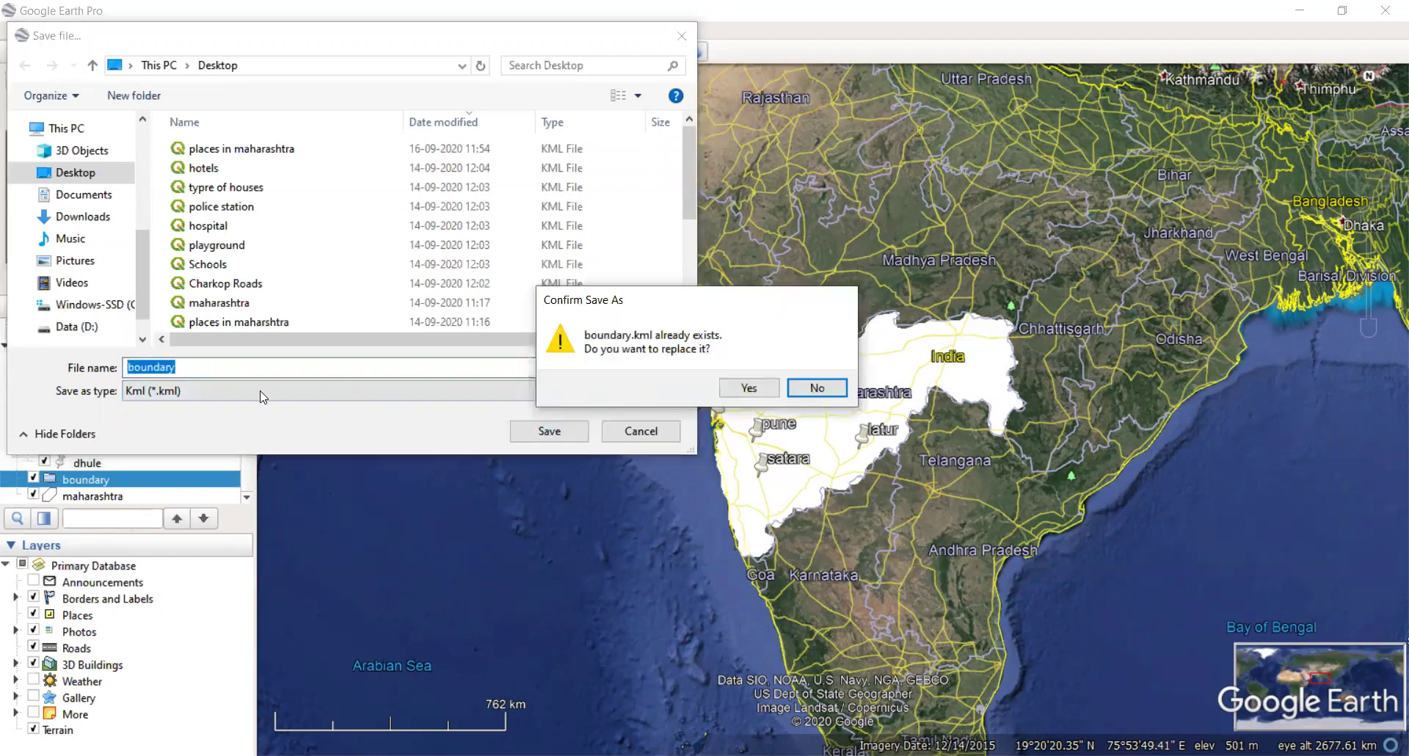
left_click(813, 387)
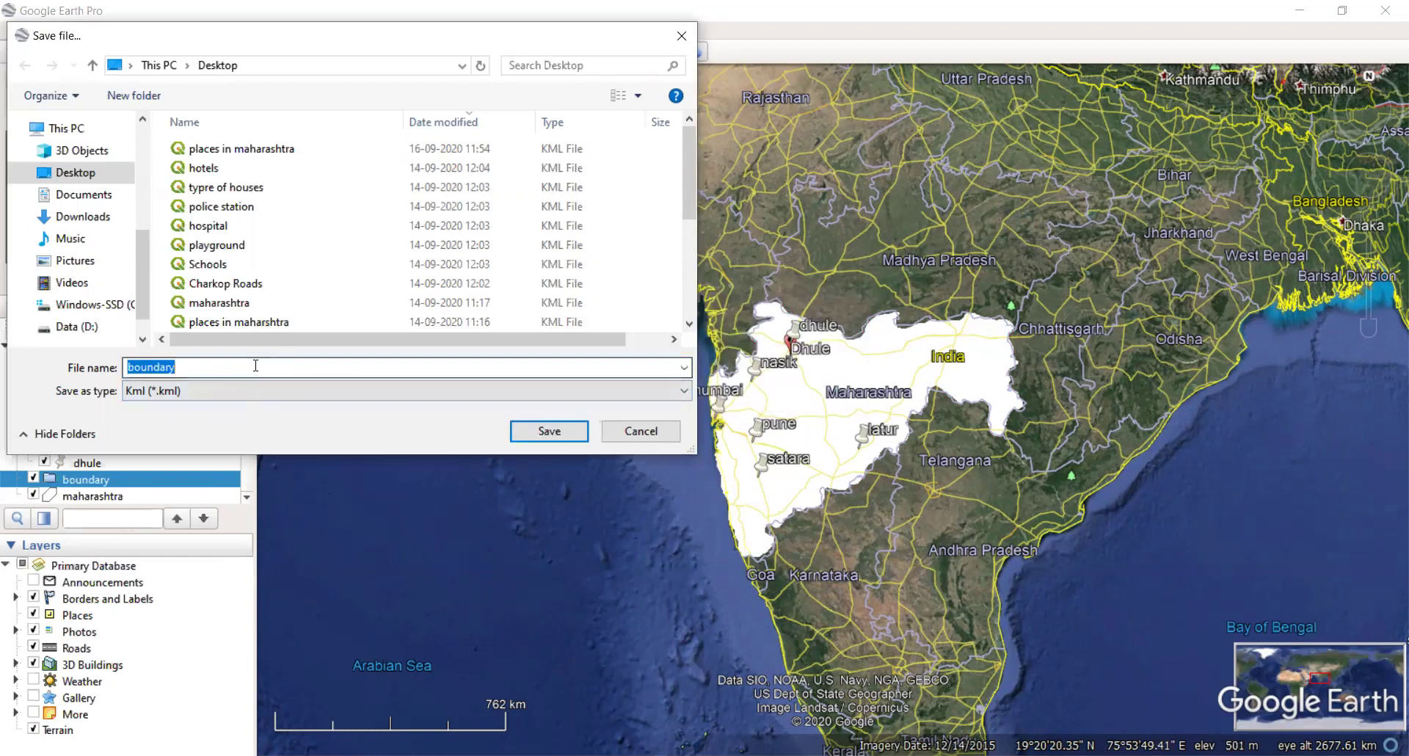
left_click(245, 365)
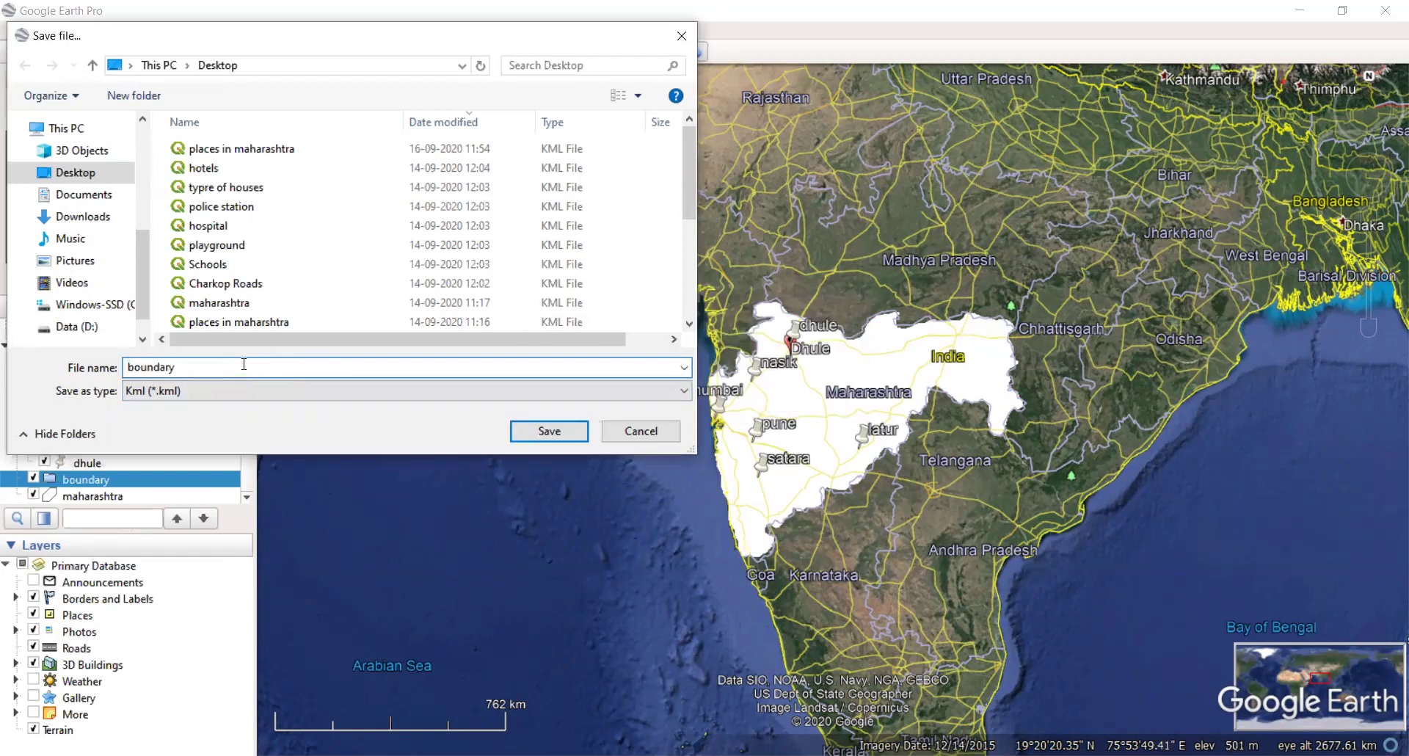
left_click(542, 435)
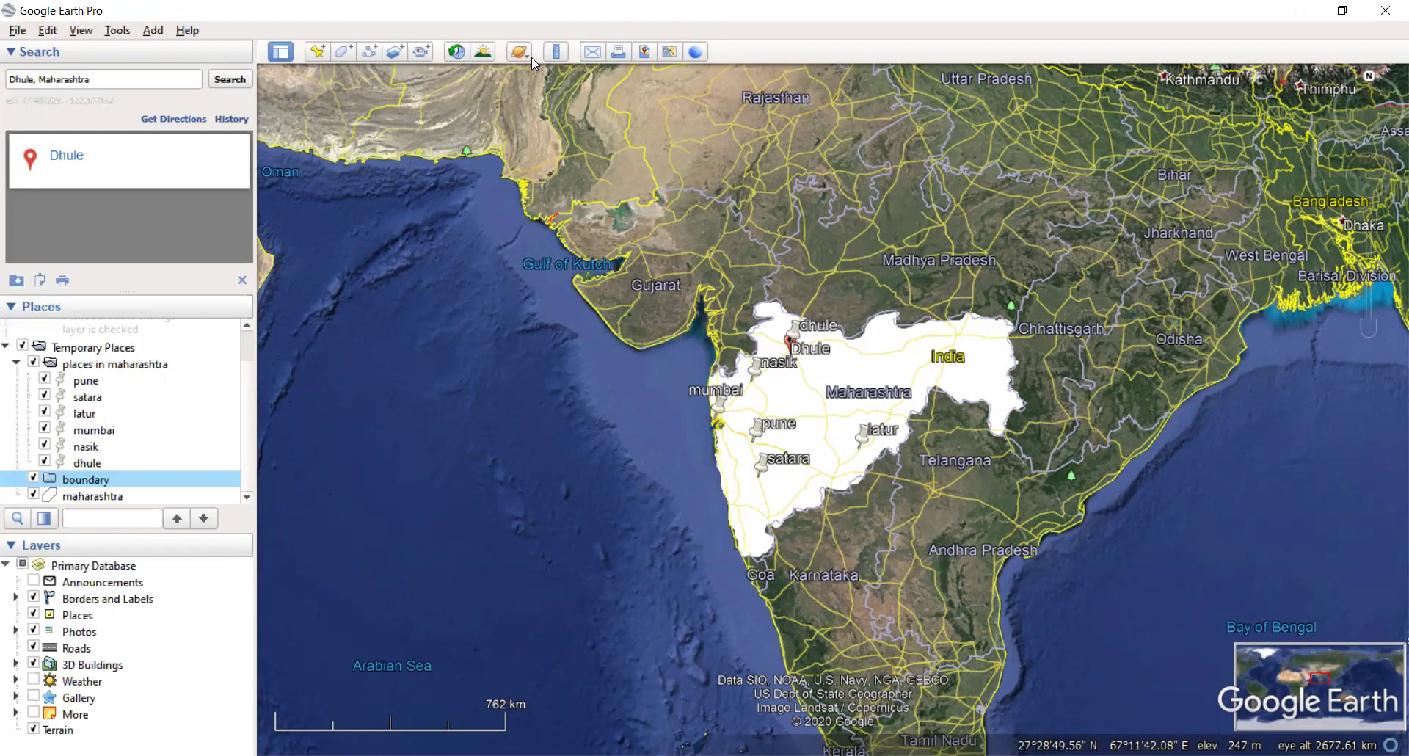
Switch to QGIS and add the boundary1 and places in maharashtra KML files from the Desktop as vector layers.
key("alt+Tab")
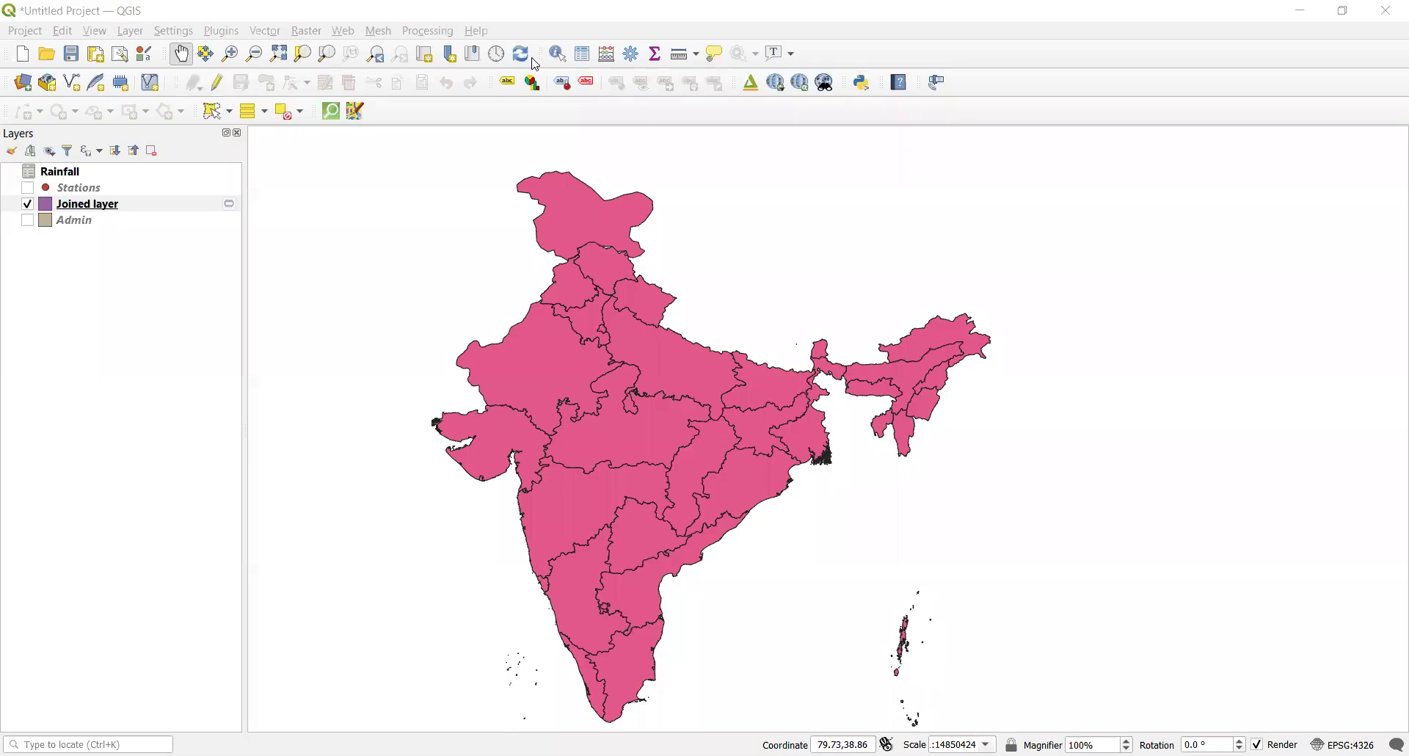
left_click(124, 33)
mouse_move(160, 95)
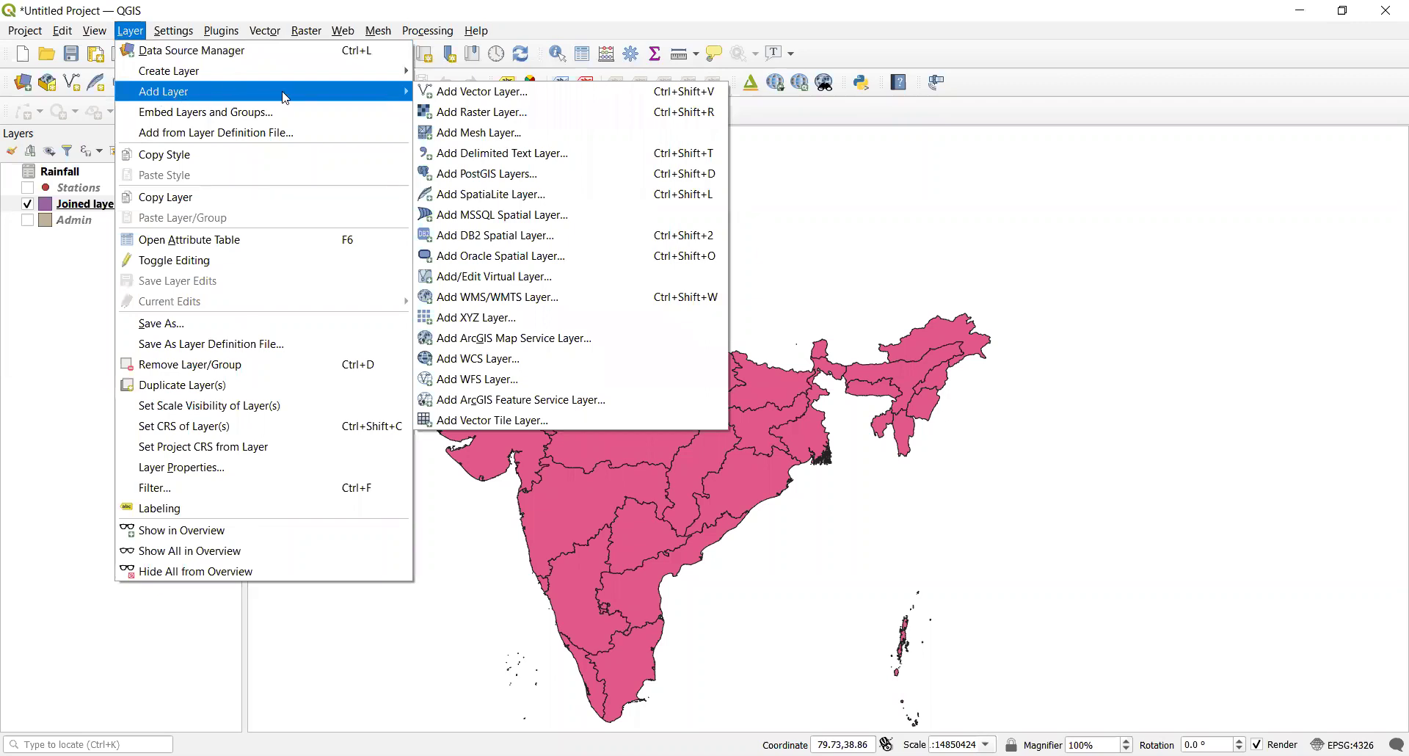
left_click(450, 94)
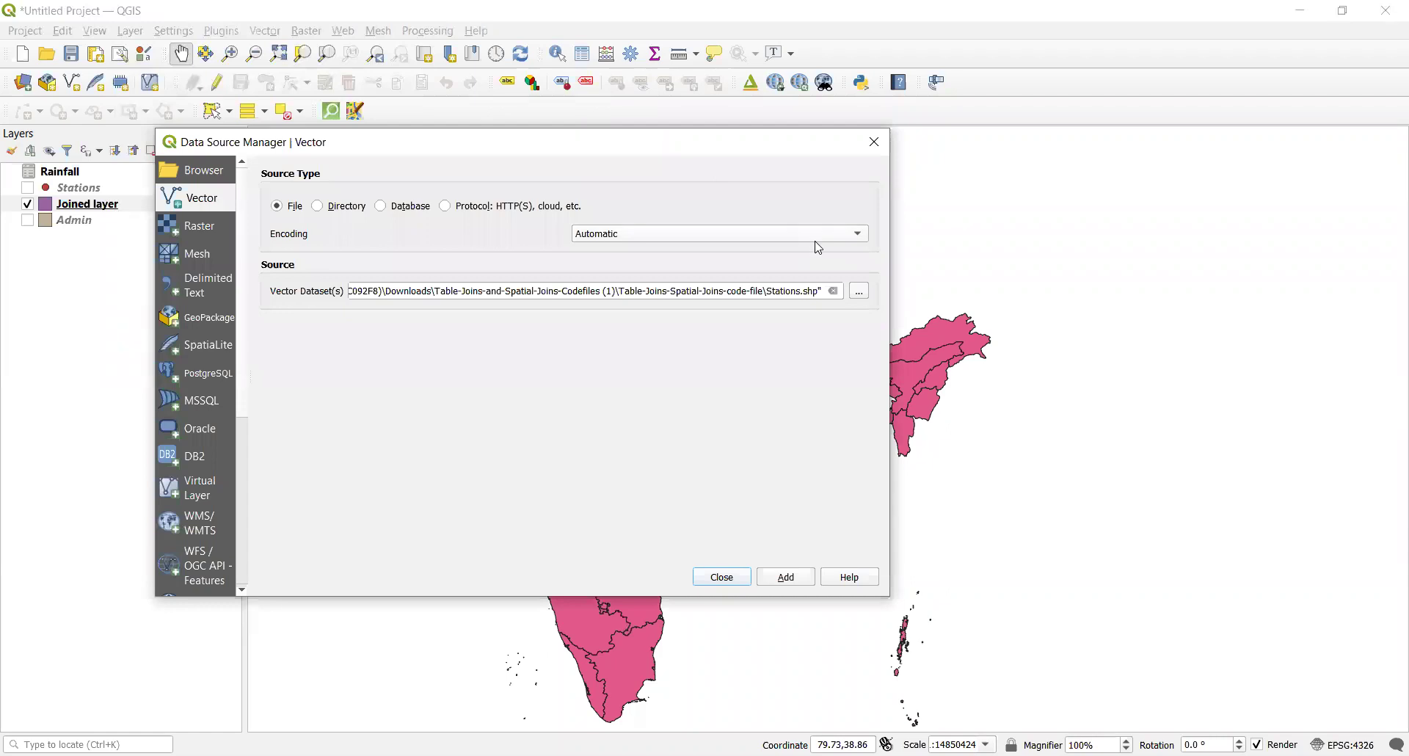
left_click(860, 292)
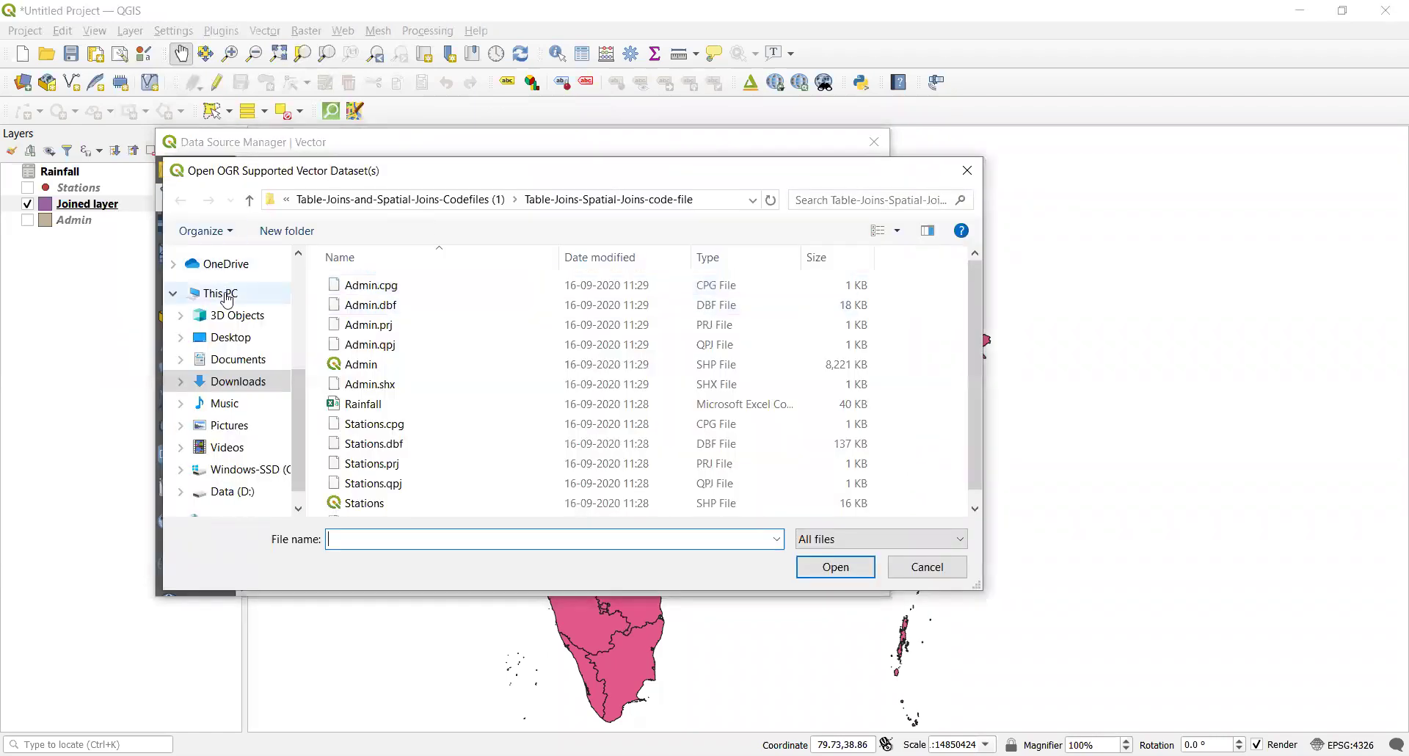
left_click(228, 337)
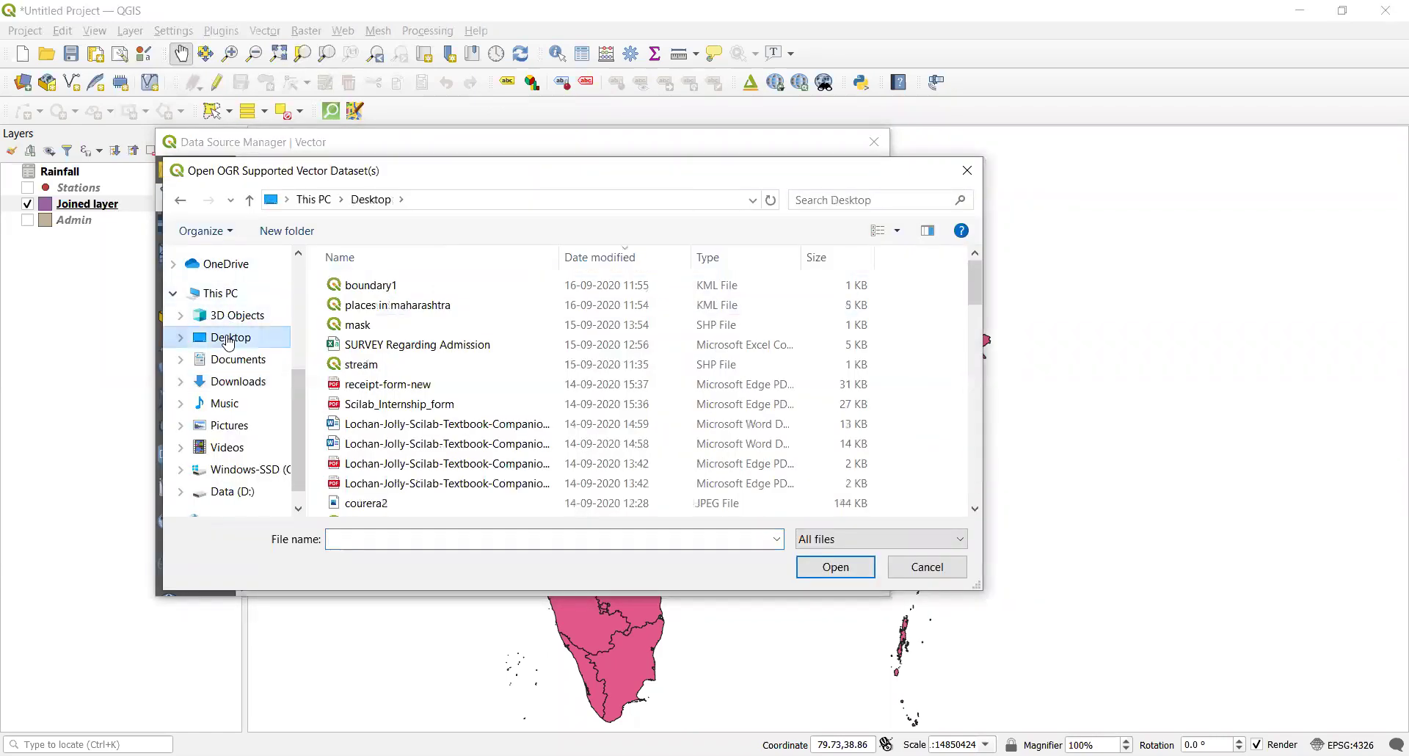
left_click(415, 310)
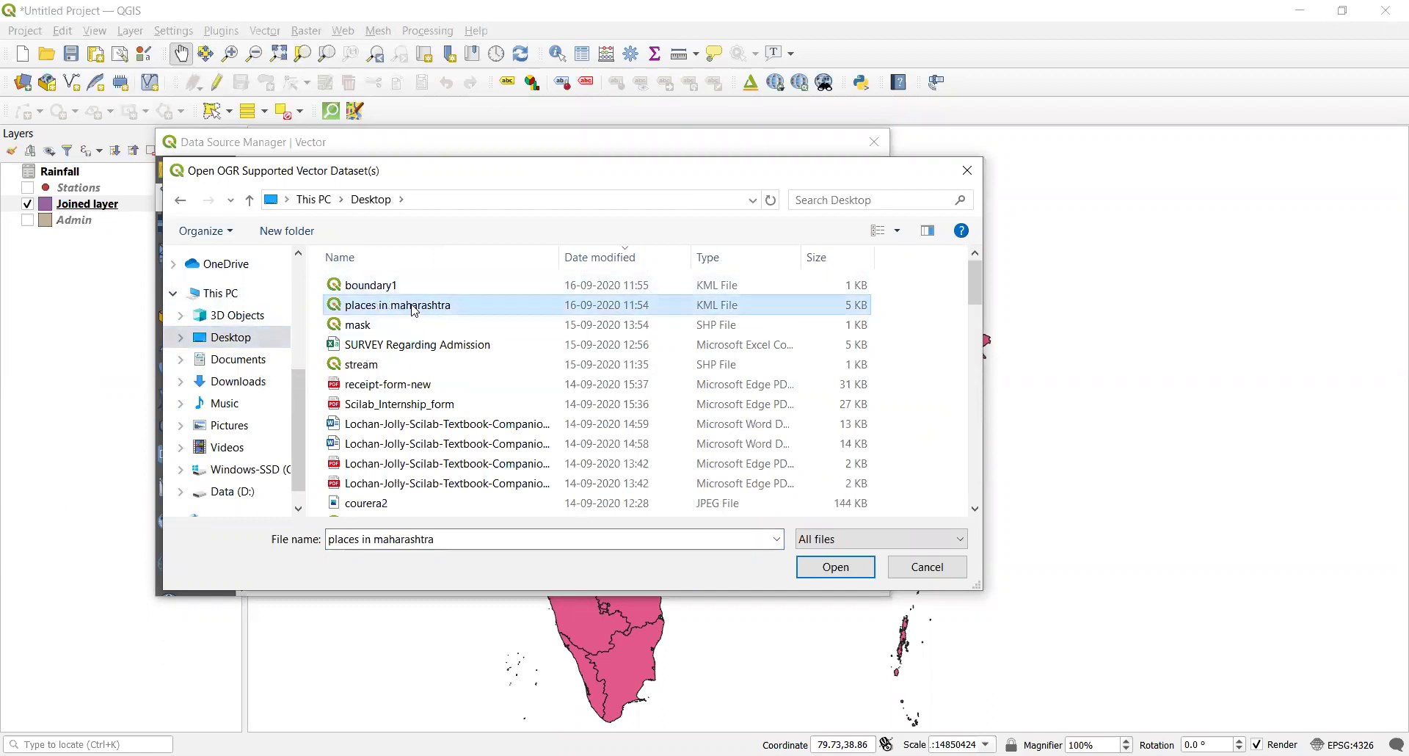
left_click(355, 288, "ctrl")
left_click(830, 541)
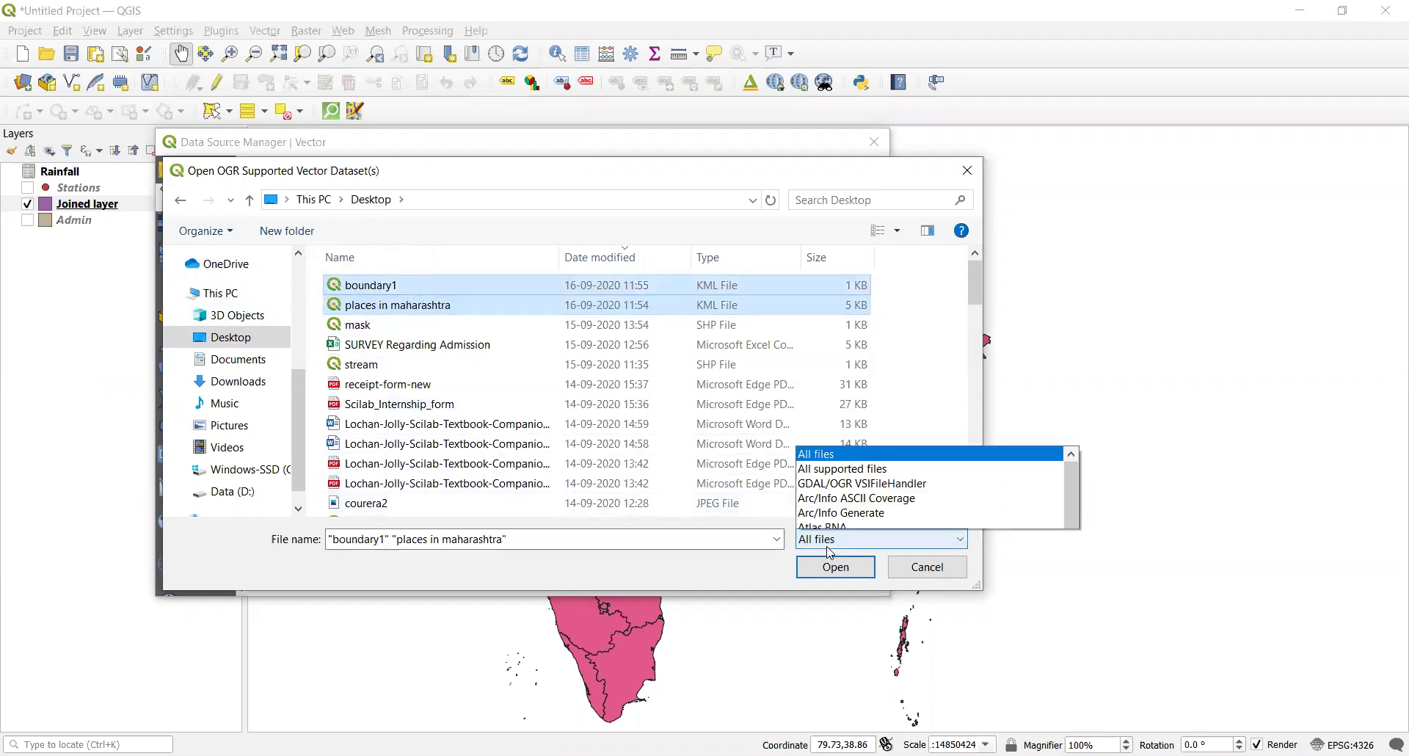
left_click(816, 580)
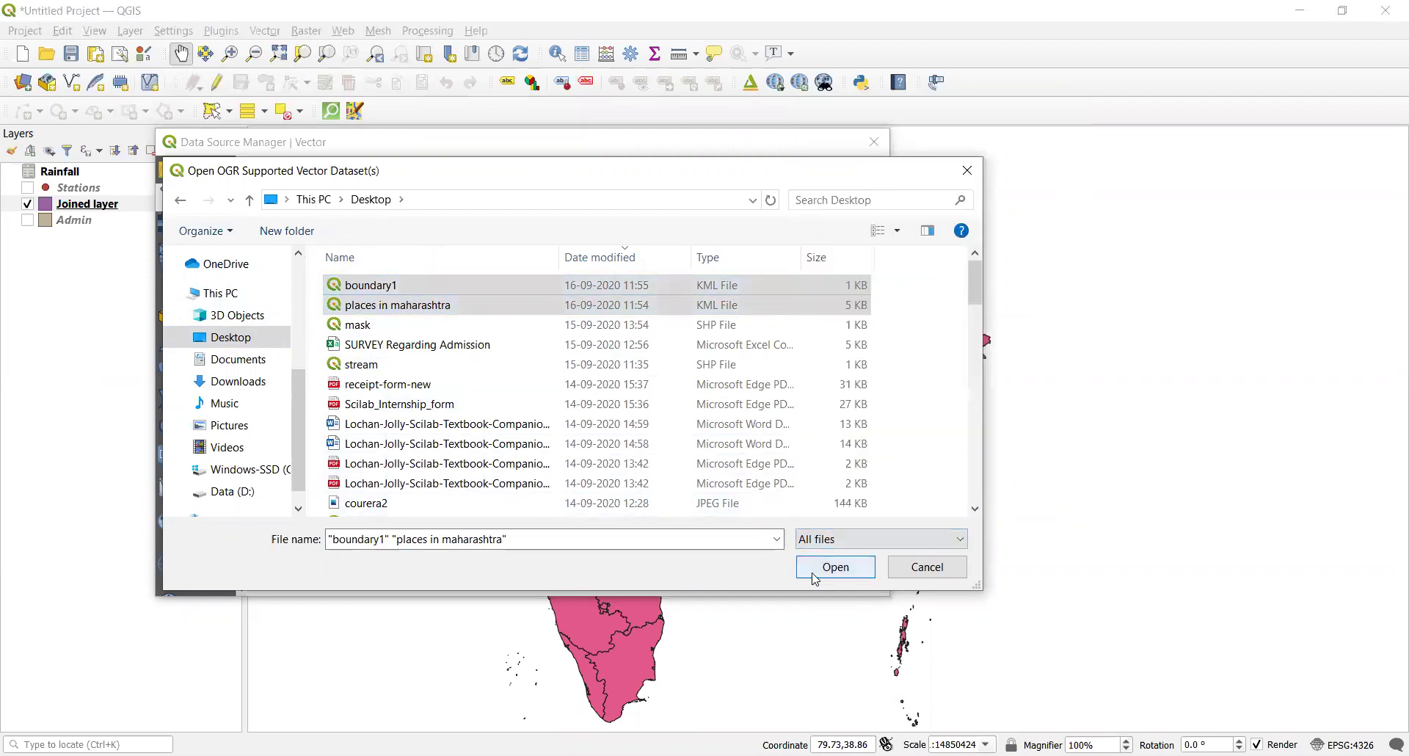
left_click(820, 567)
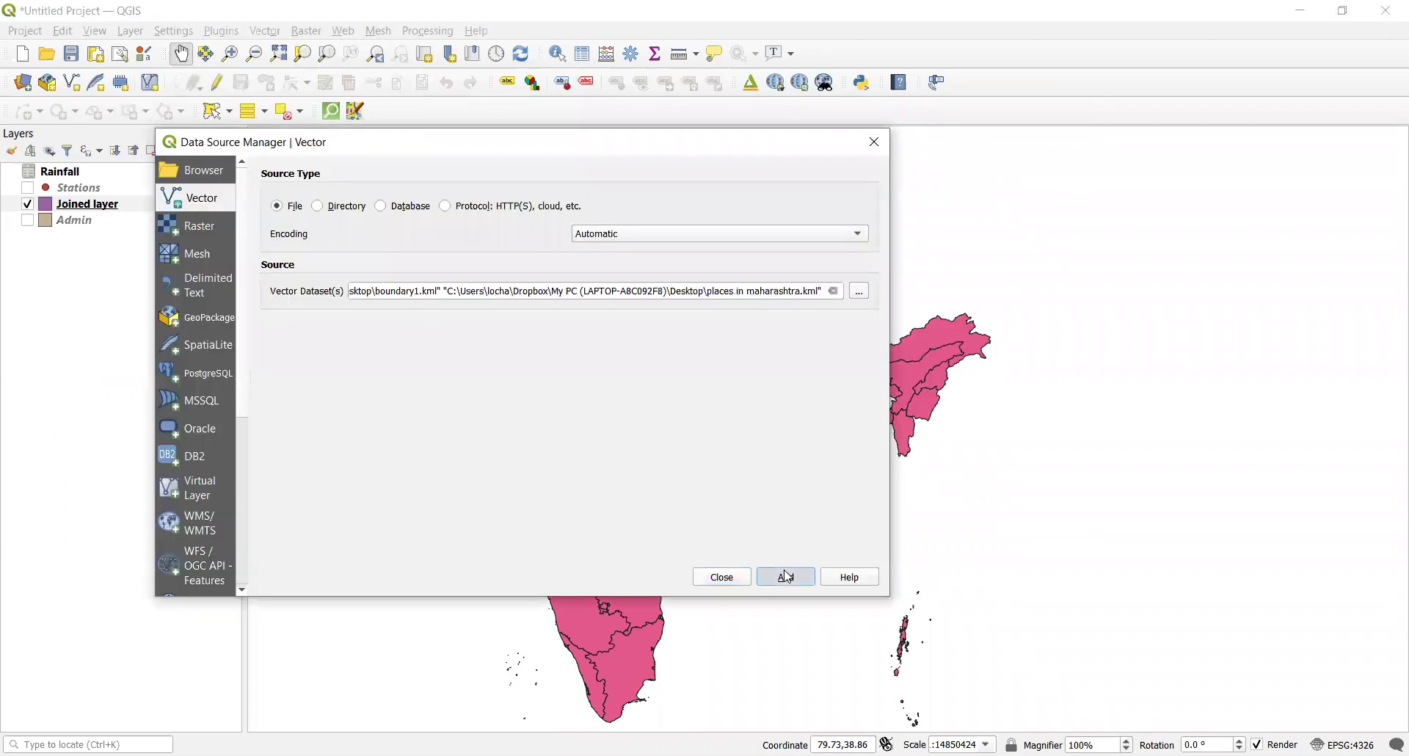
left_click(784, 577)
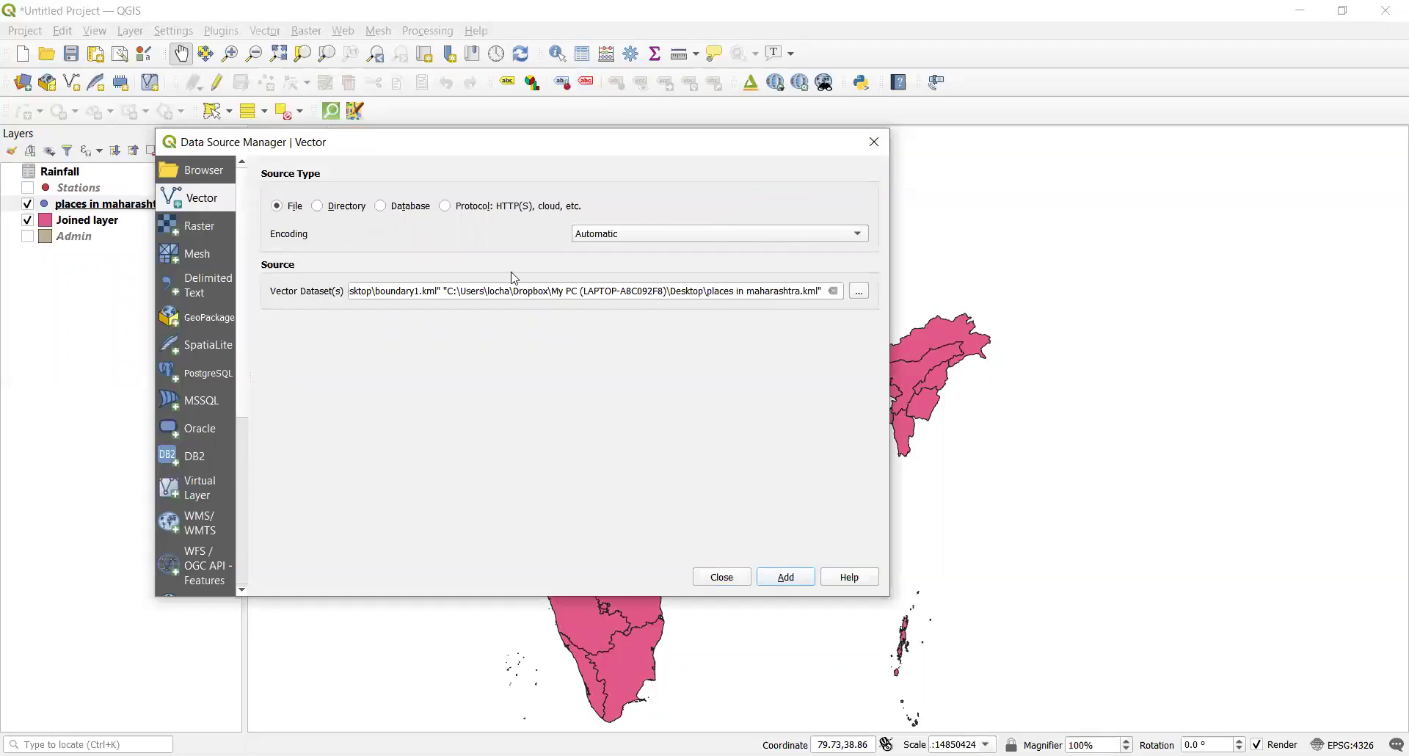
Try to load boundary1.kml on its own as a vector layer.
left_click(859, 292)
left_click(414, 287)
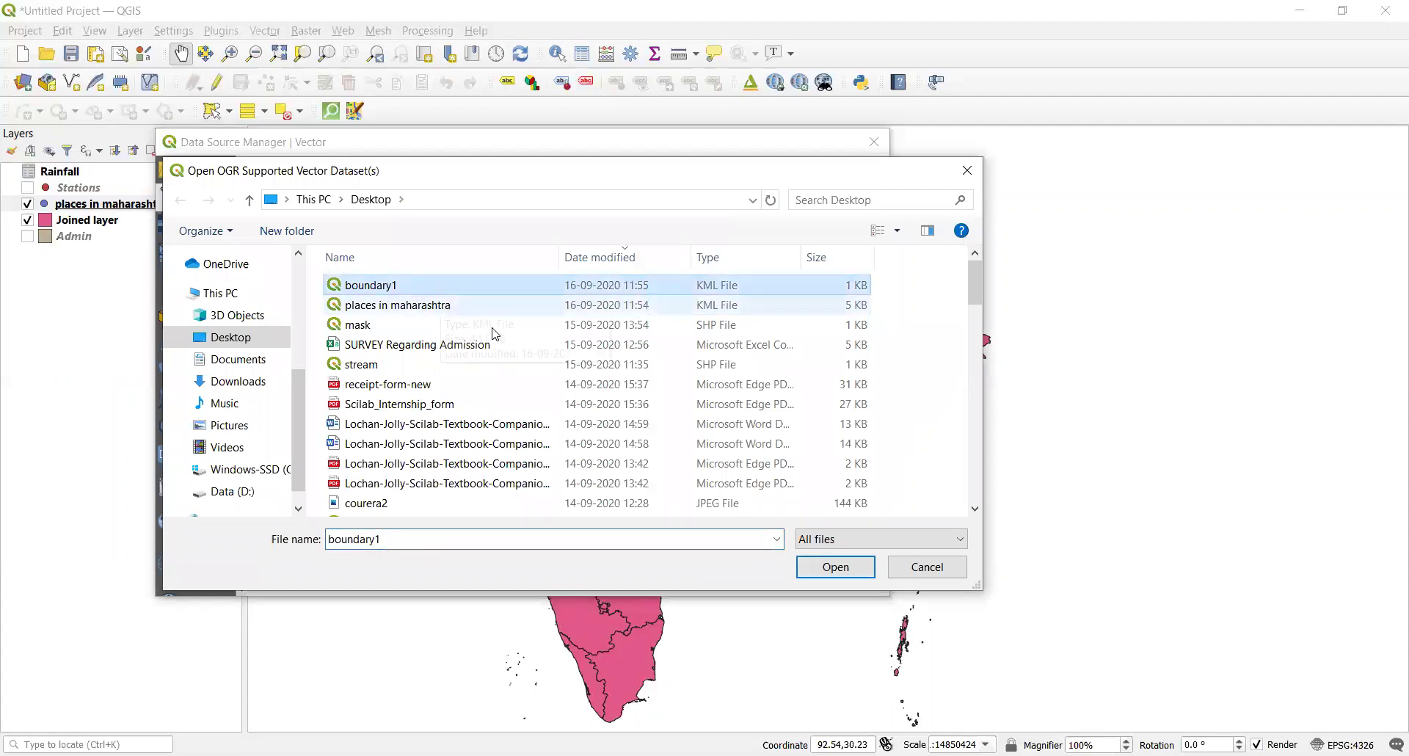
left_click(834, 576)
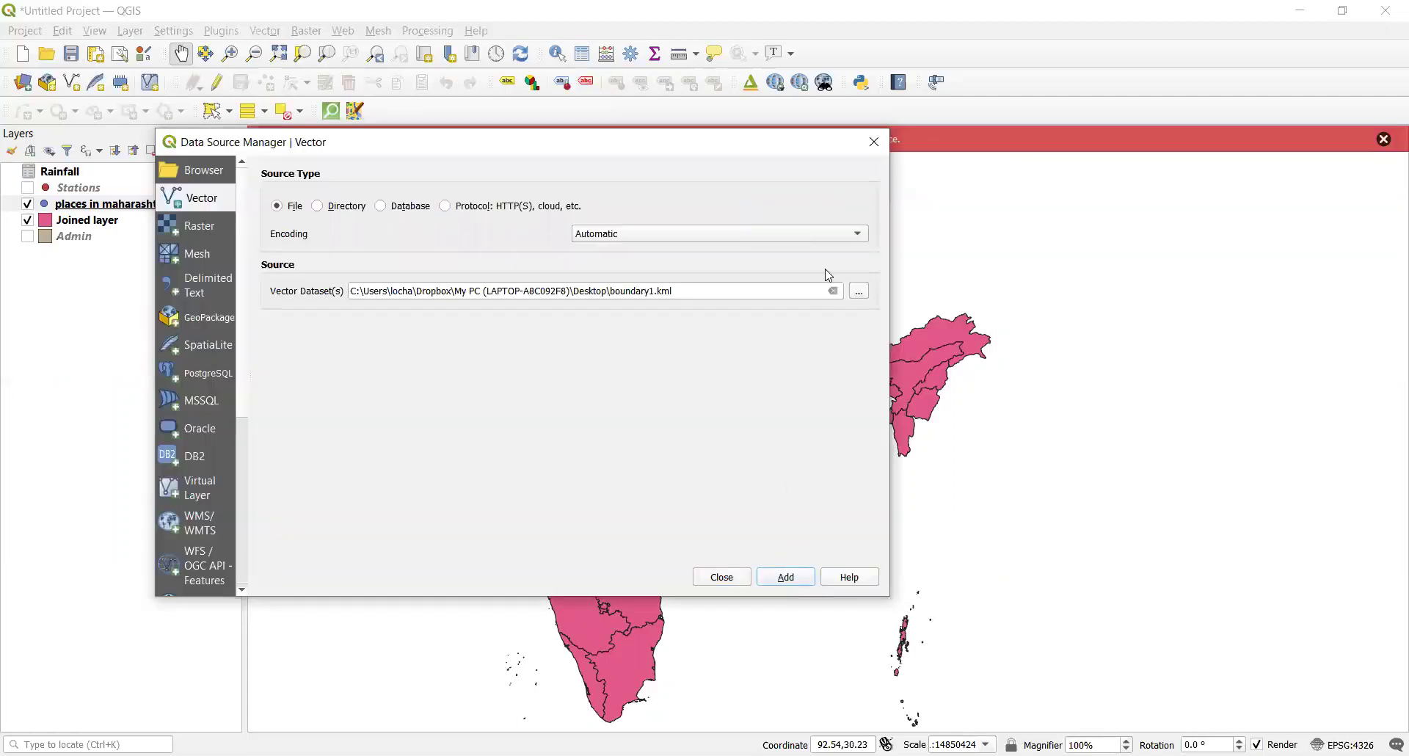
left_click(733, 577)
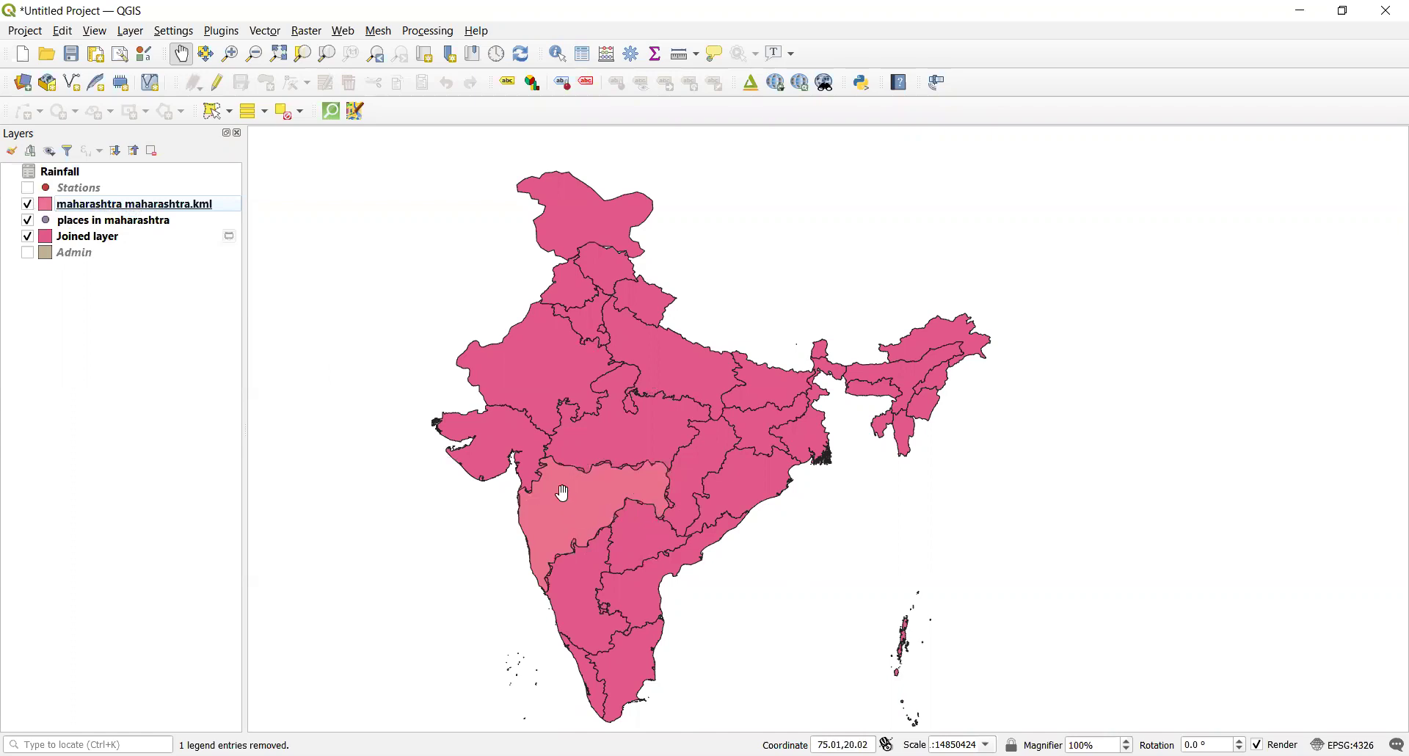
Reorder the layers so Joined layer lies beneath maharashtra maharashtra.kml, with places in maharashtra above both.
left_click_drag(564, 493, 831, 455)
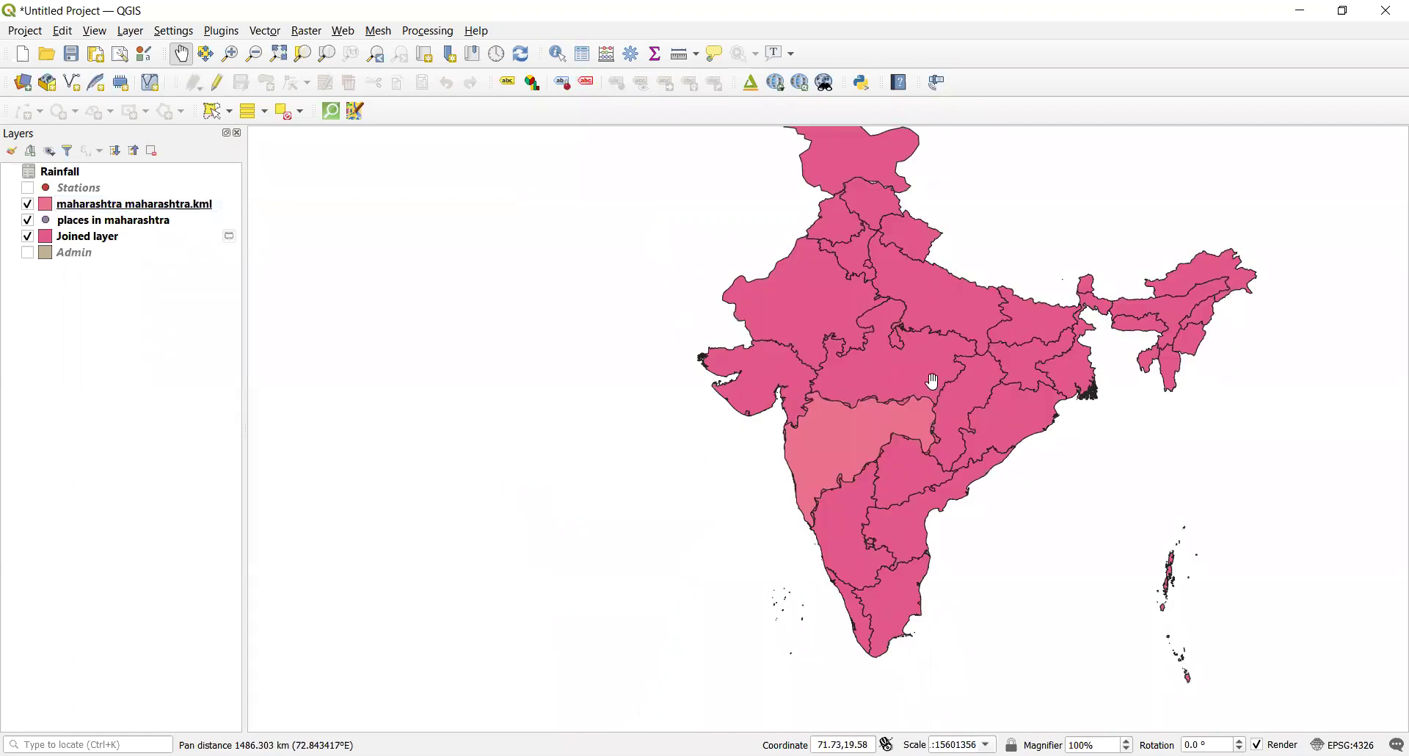
left_click_drag(923, 336, 663, 432)
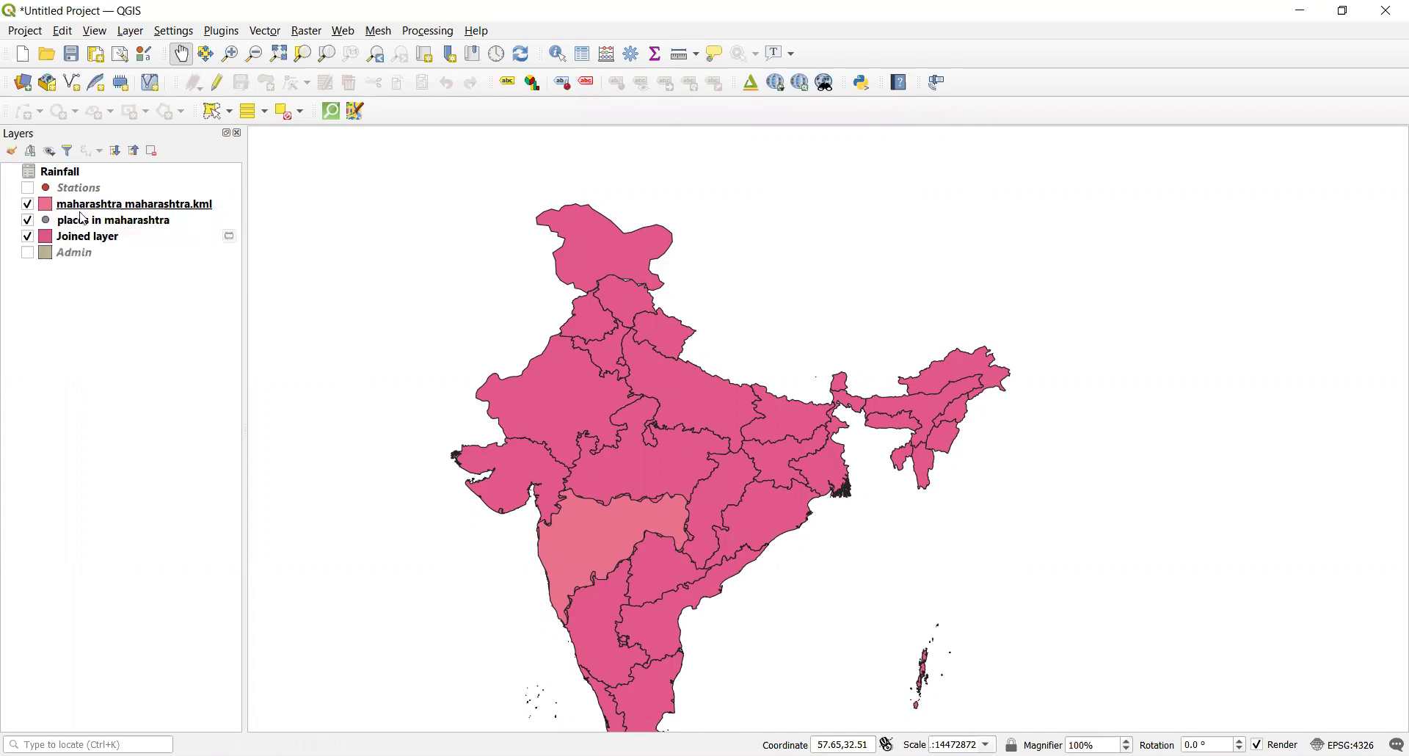
left_click_drag(81, 215, 69, 277)
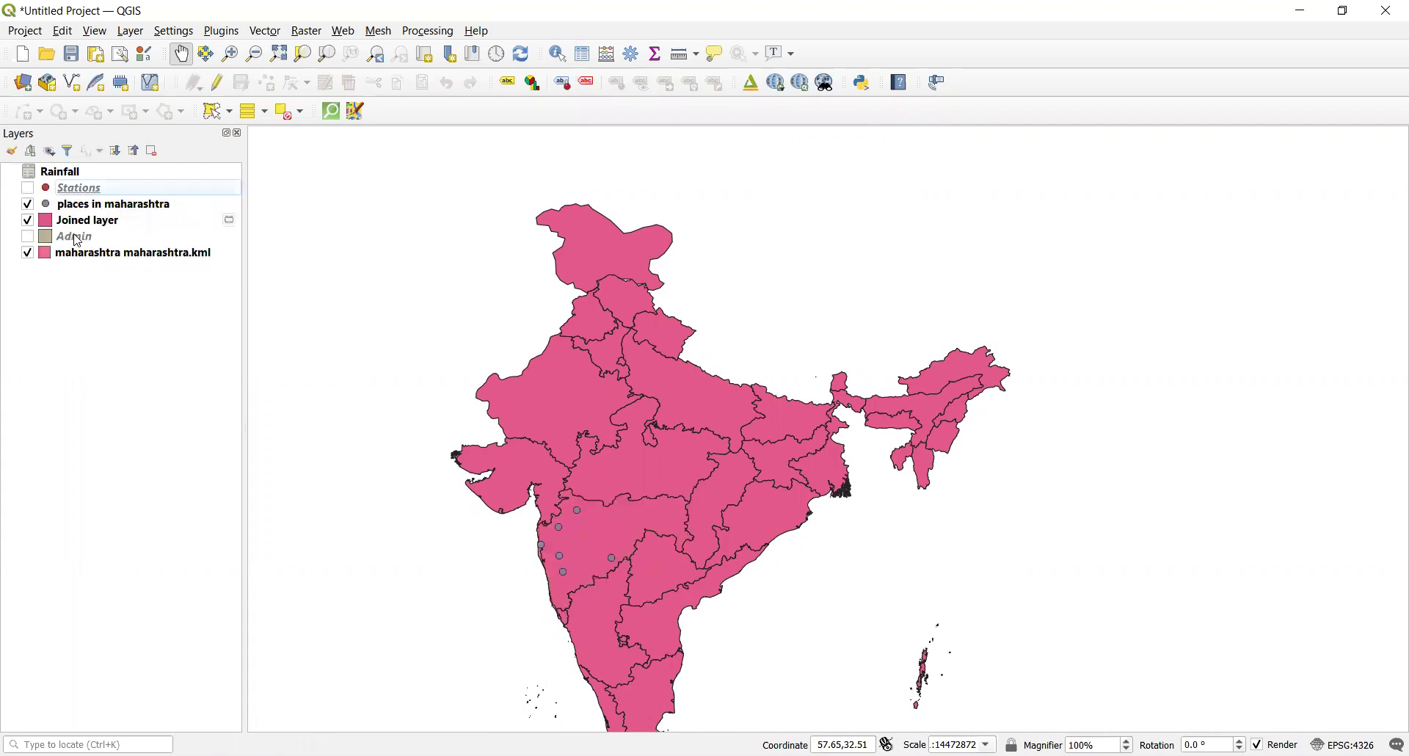
left_click(73, 189)
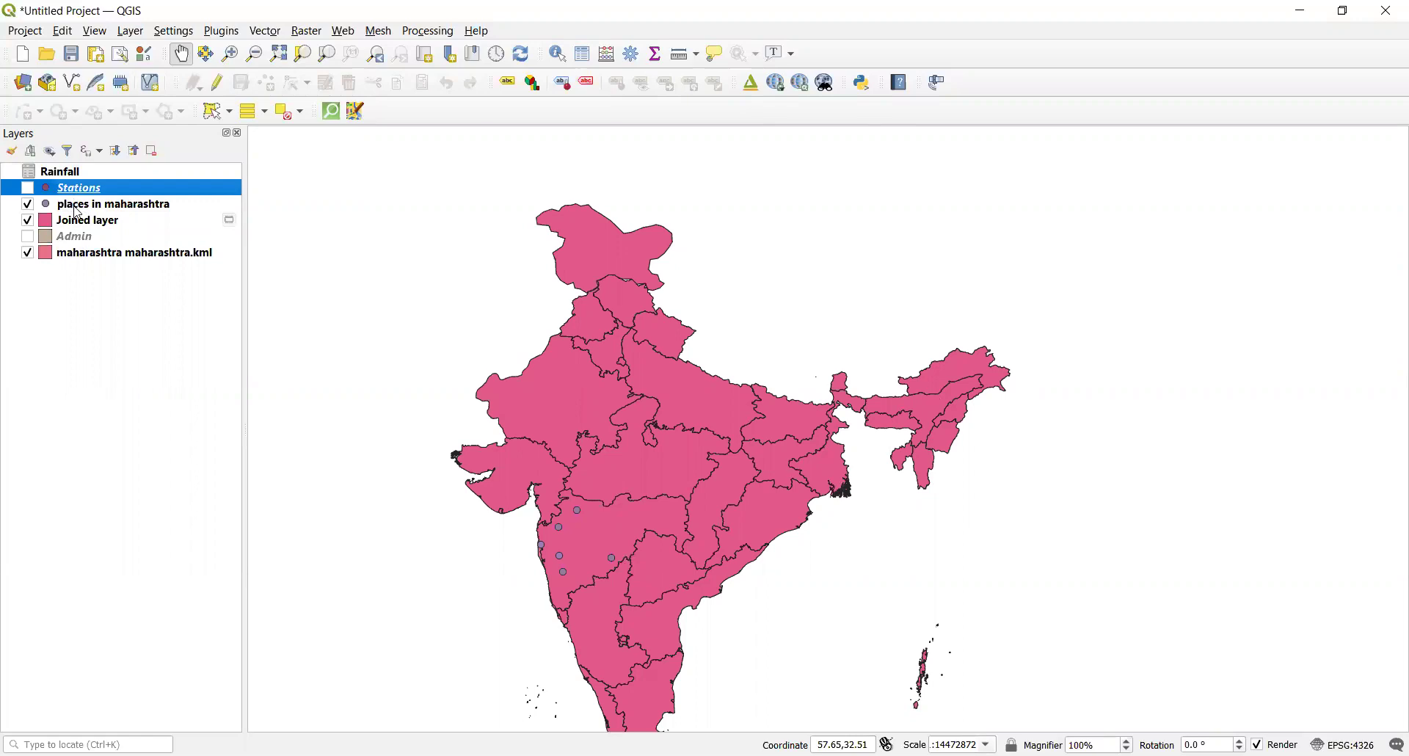
mouse_move(77, 226)
left_mouse_down()
mouse_move(83, 279)
mouse_move(68, 206)
left_mouse_up()
left_click(98, 254)
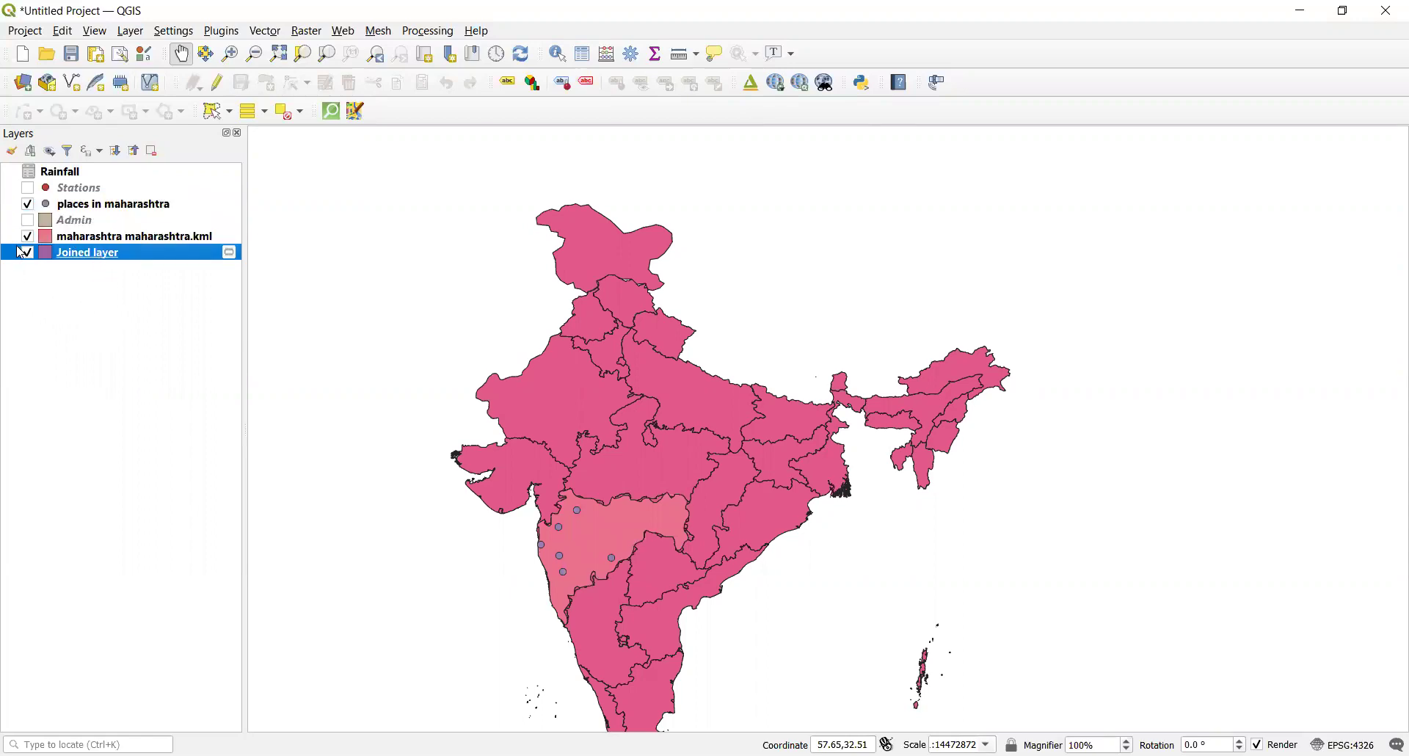
left_click(84, 361)
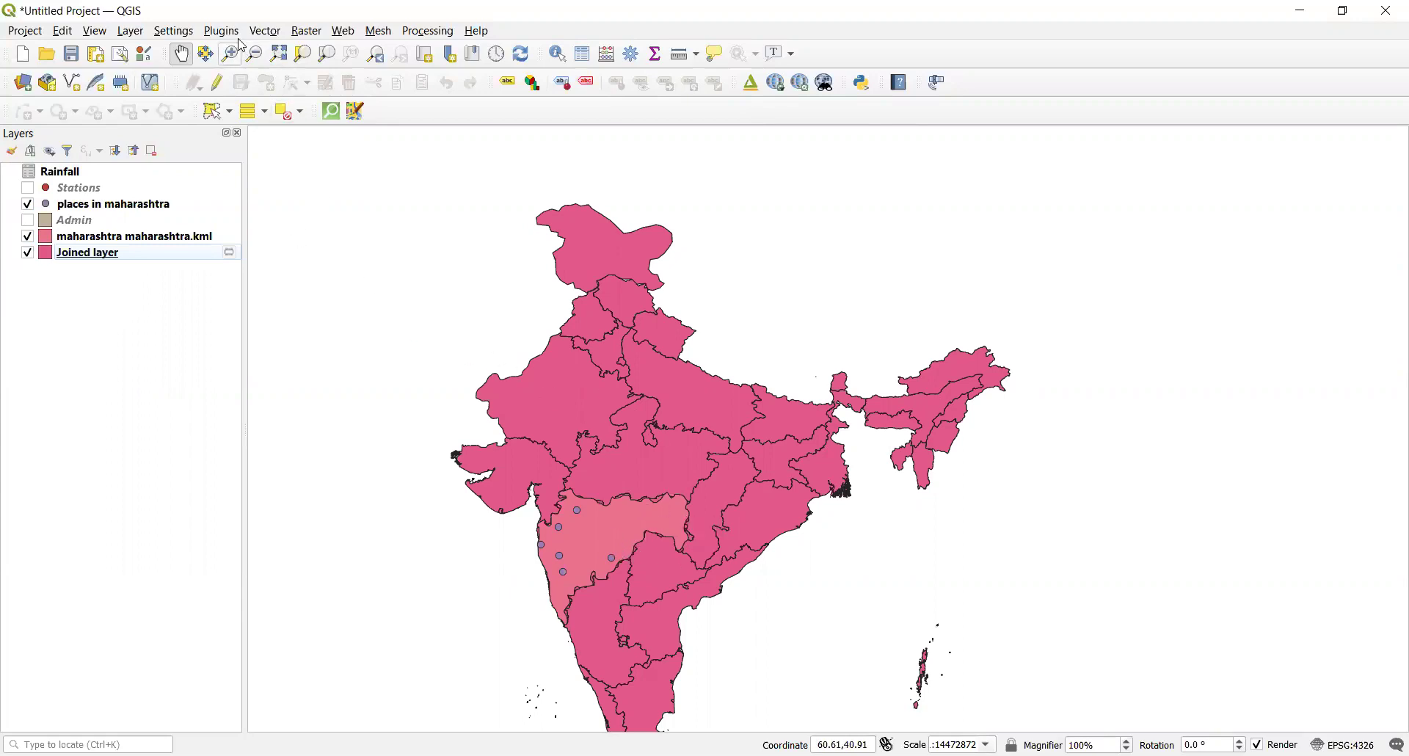
Clip the Admin layer with maharashtra maharashtra.kml as the overlay, outputting to a temporary layer.
left_click(264, 31)
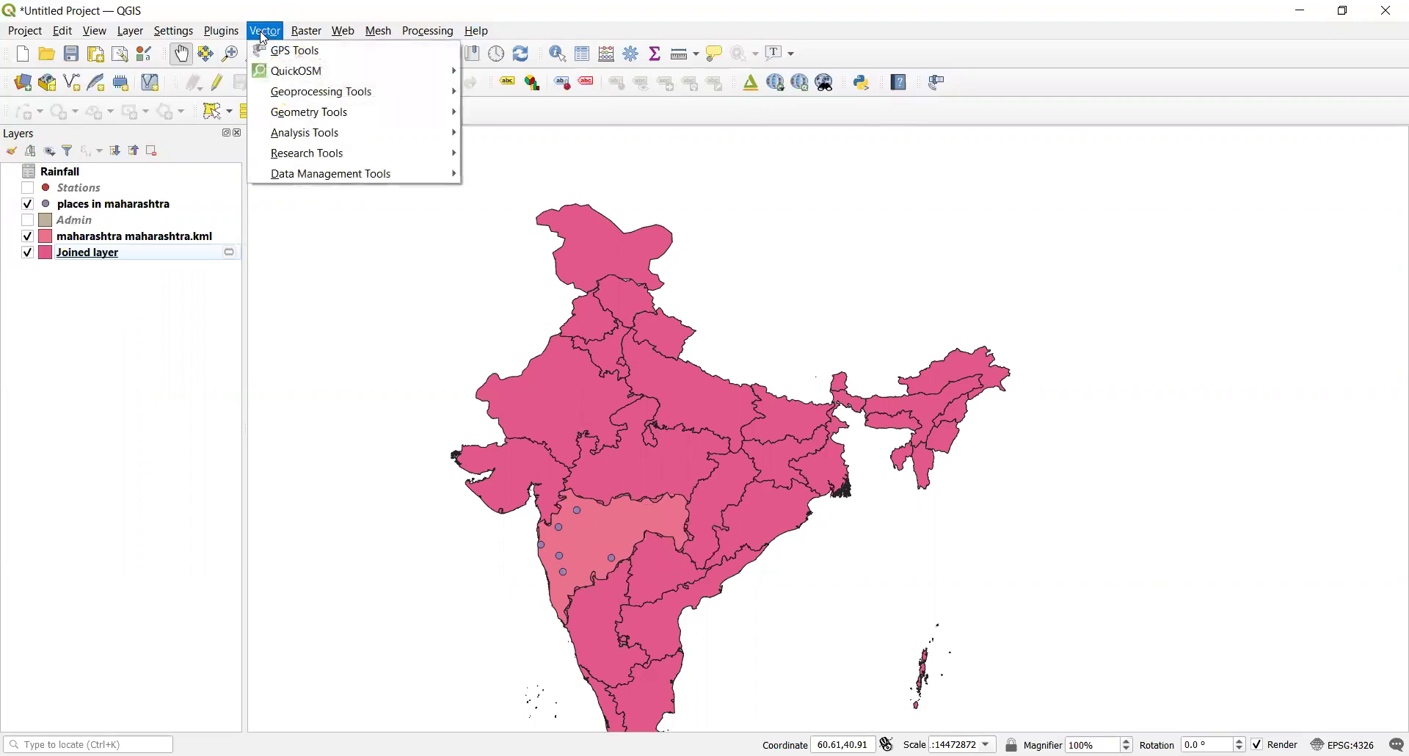
mouse_move(345, 91)
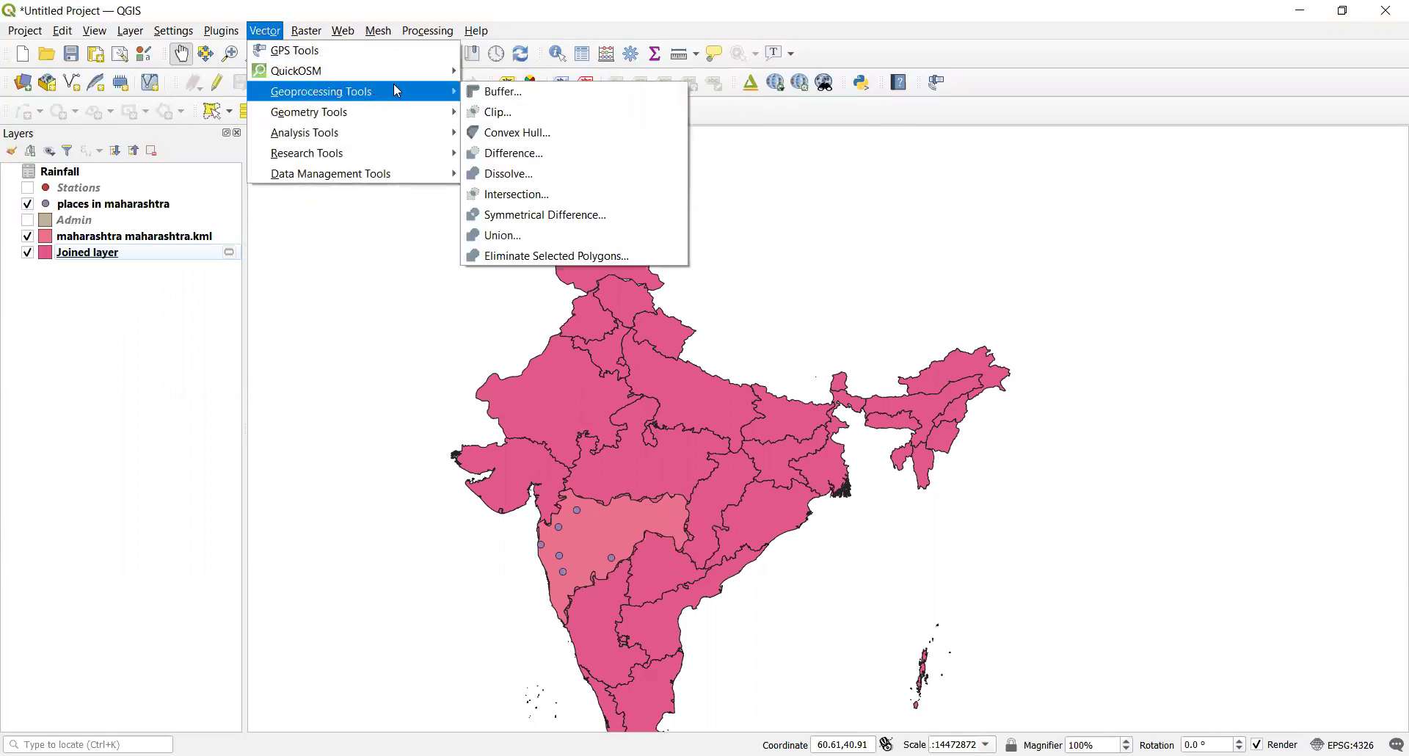
left_click(494, 113)
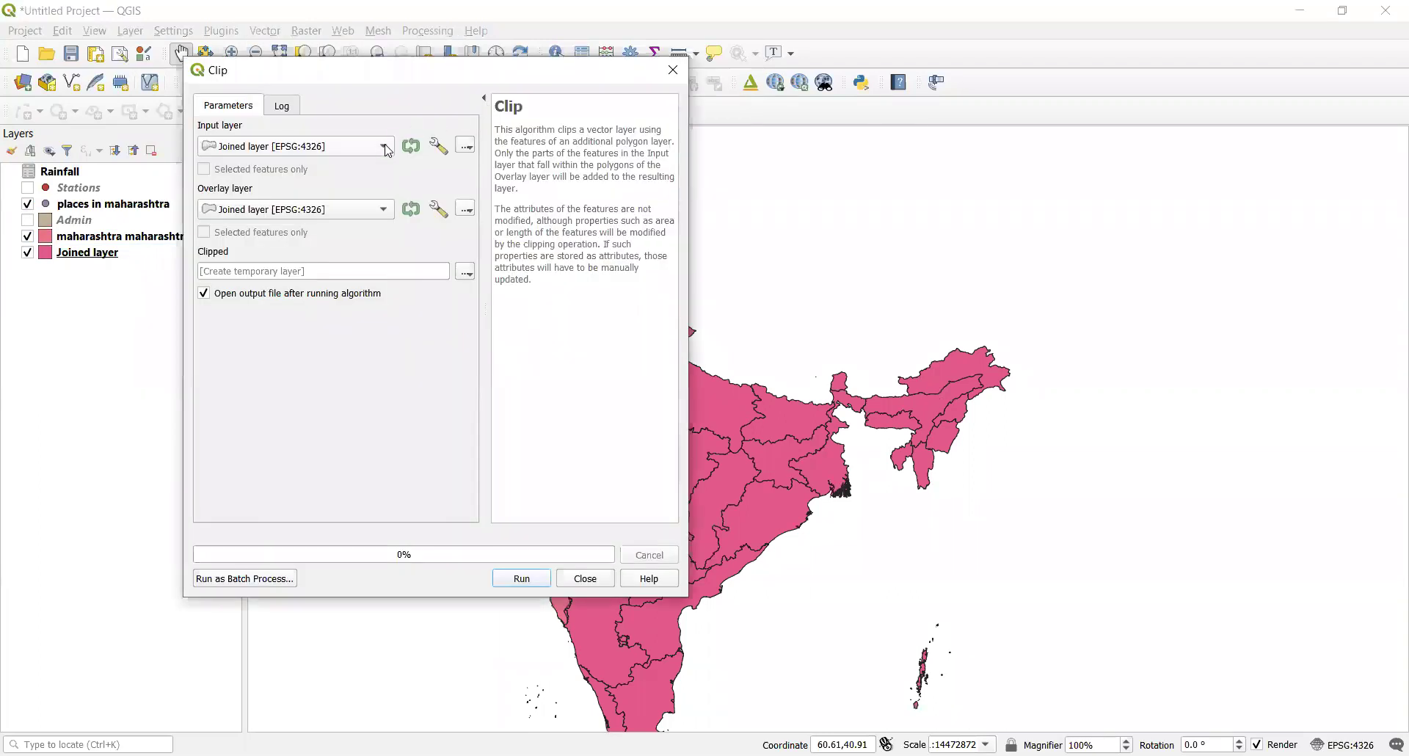
left_click(389, 149)
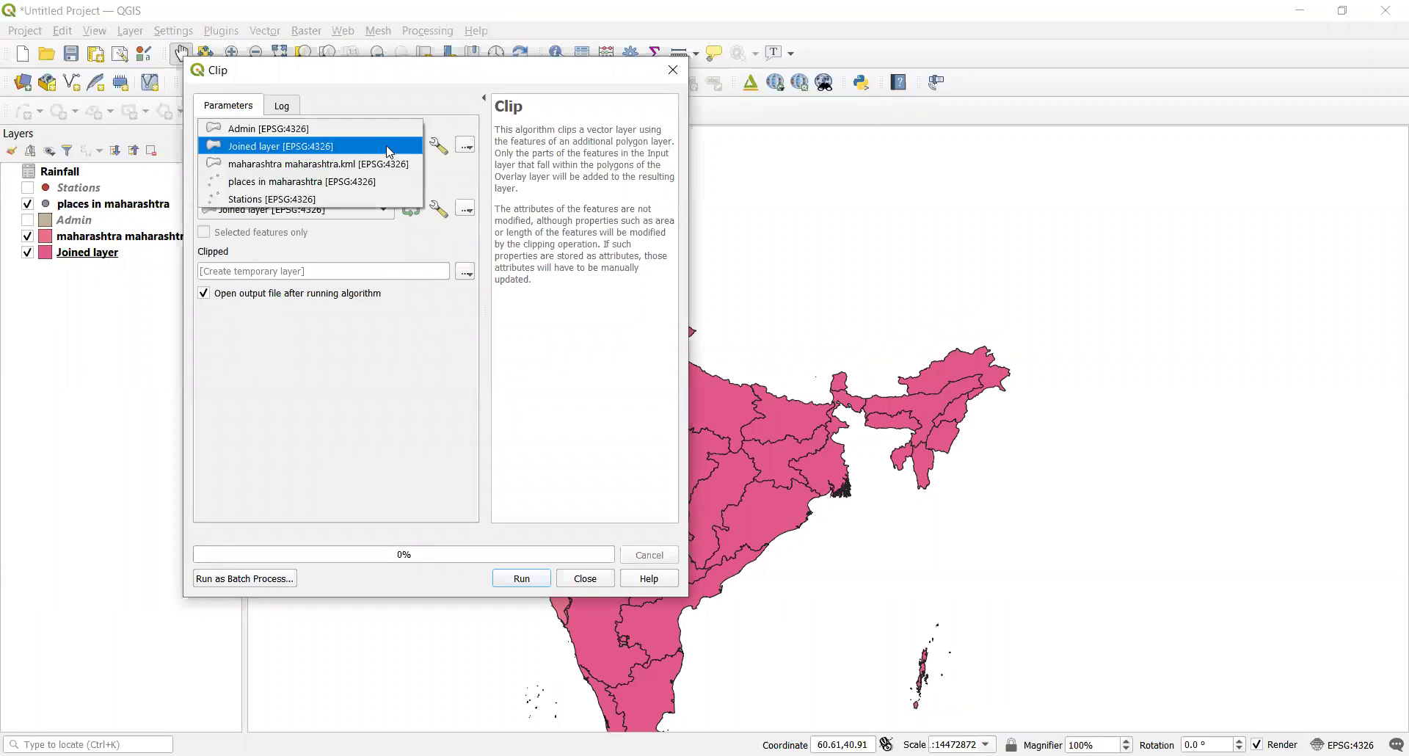
left_click(274, 132)
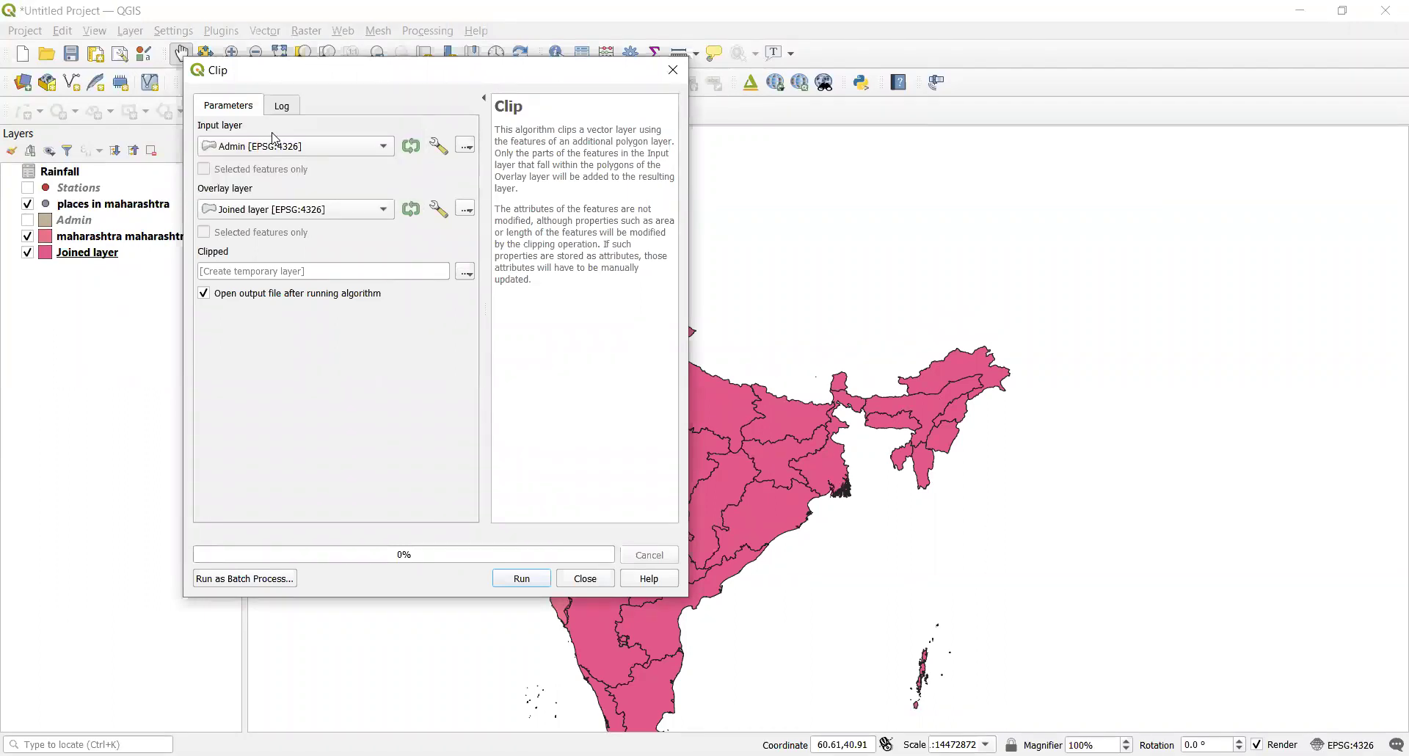
left_click(385, 212)
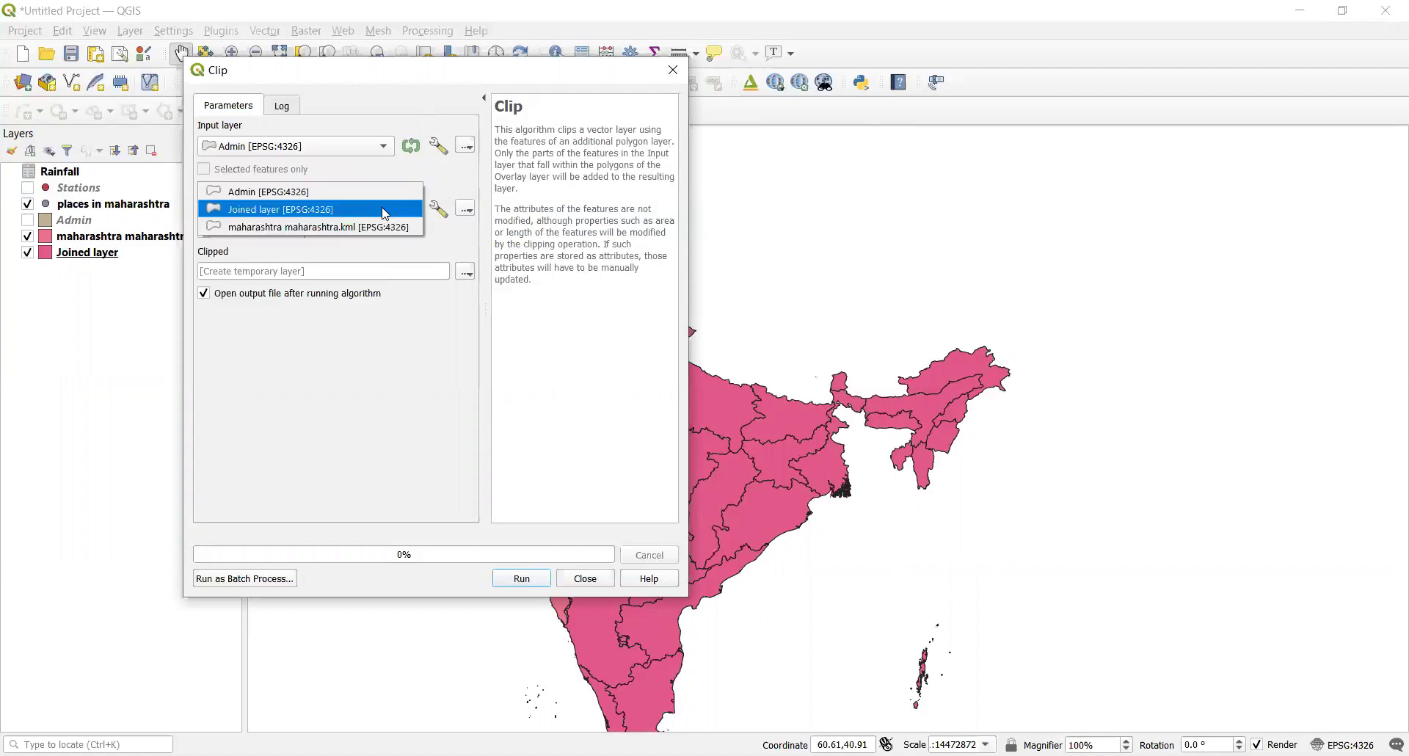
left_click(353, 231)
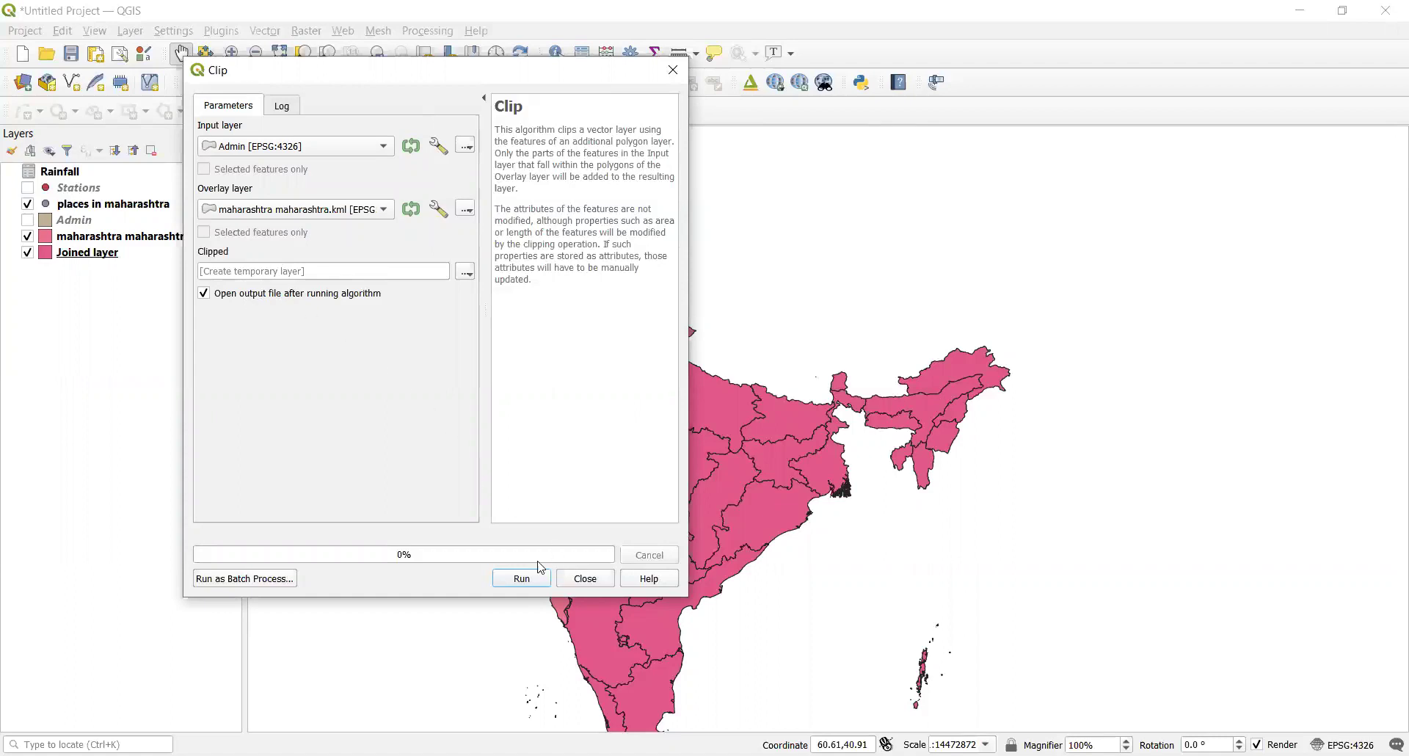
left_click(525, 583)
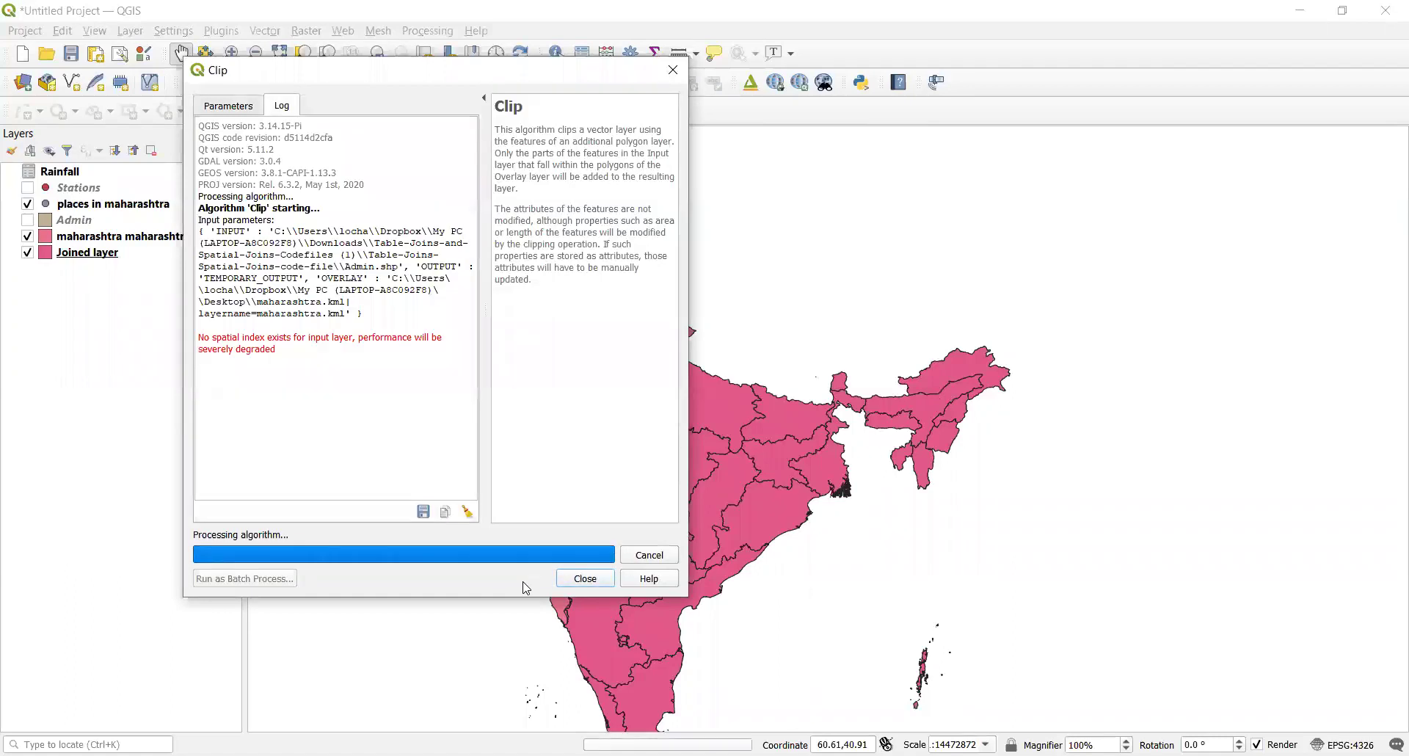
left_click(580, 579)
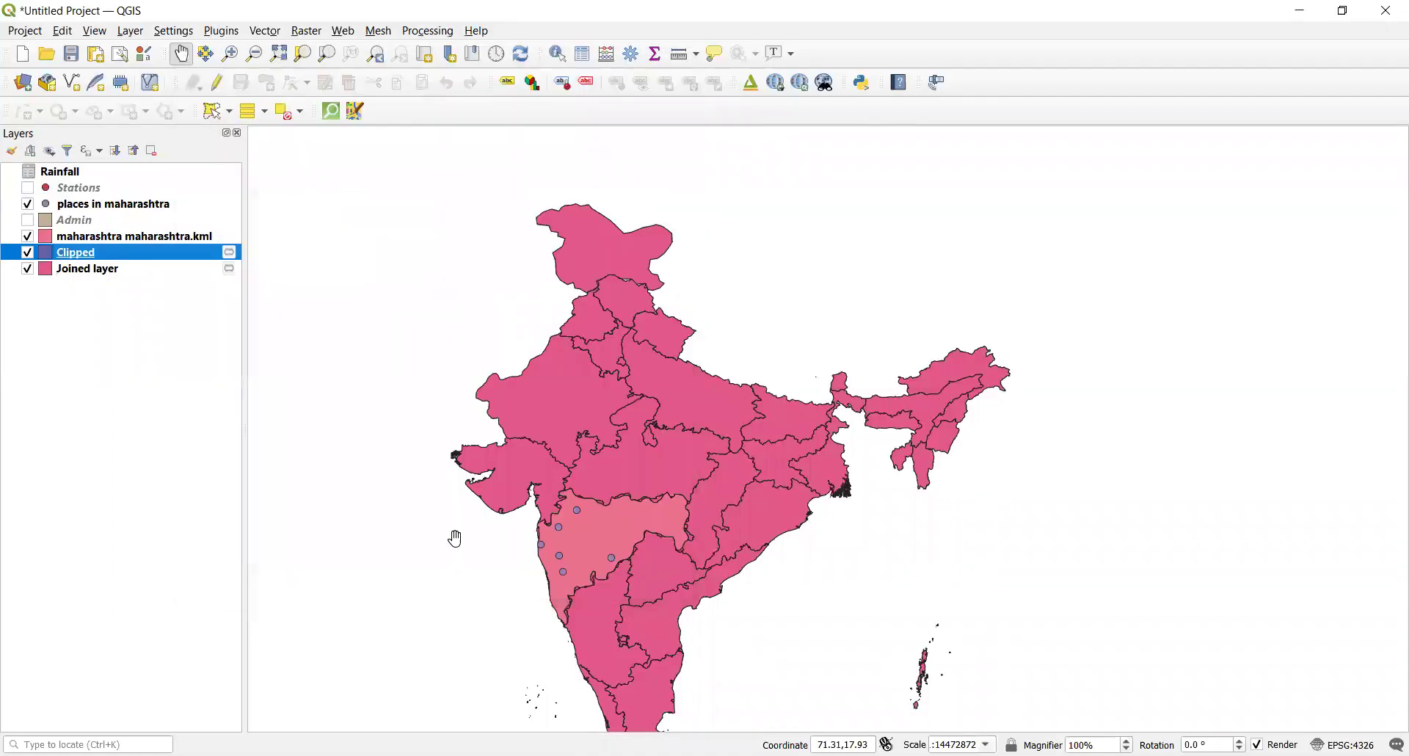
Hide Joined layer, maharashtra maharashtra.kml and places in maharashtra to view the Clipped layer alone.
left_click(28, 269)
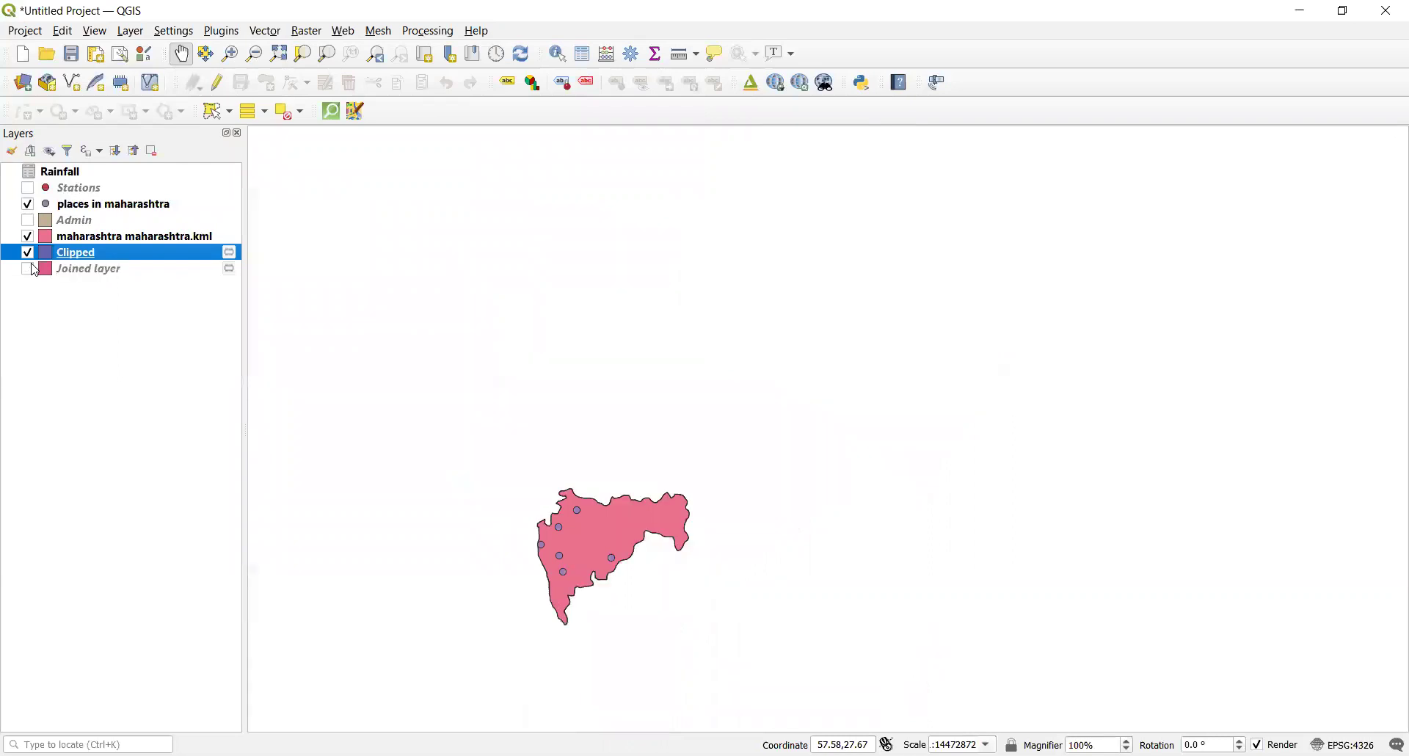
left_click(28, 236)
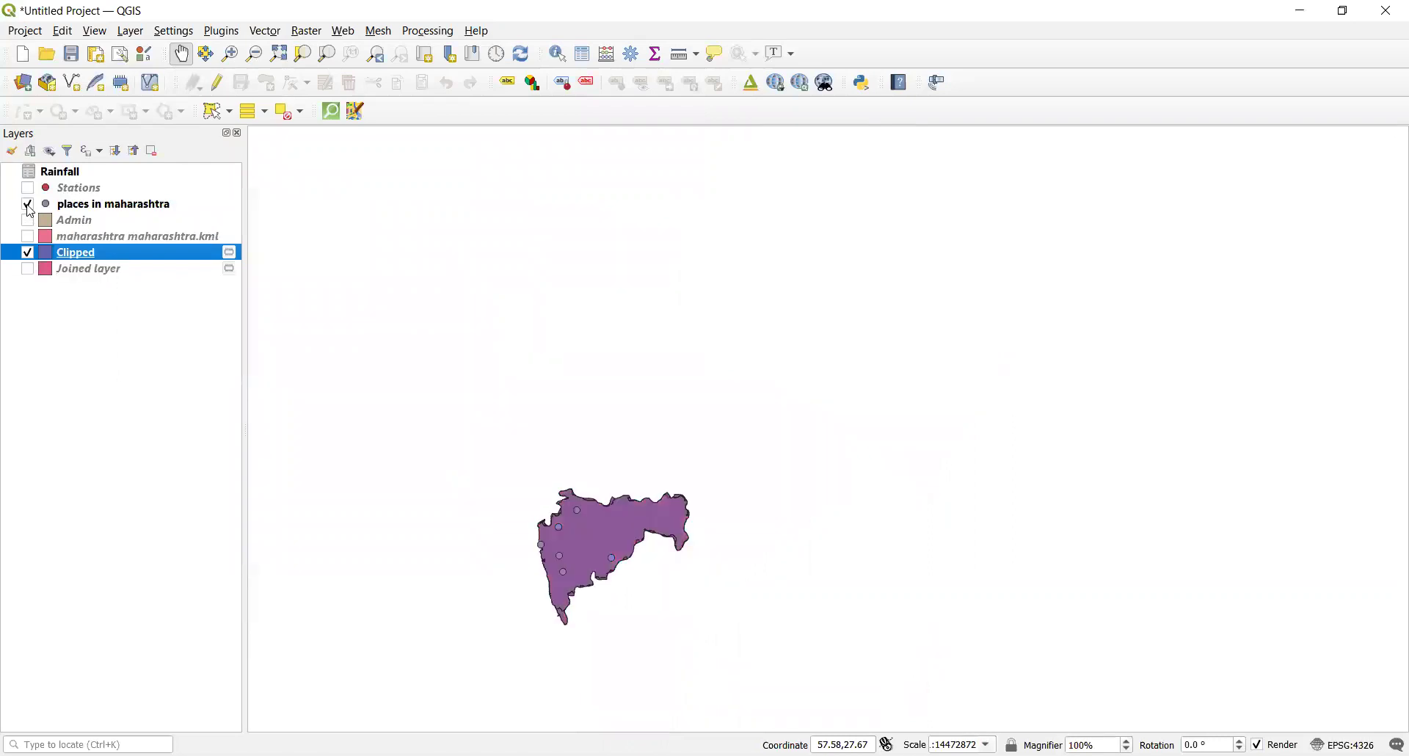
left_click(28, 204)
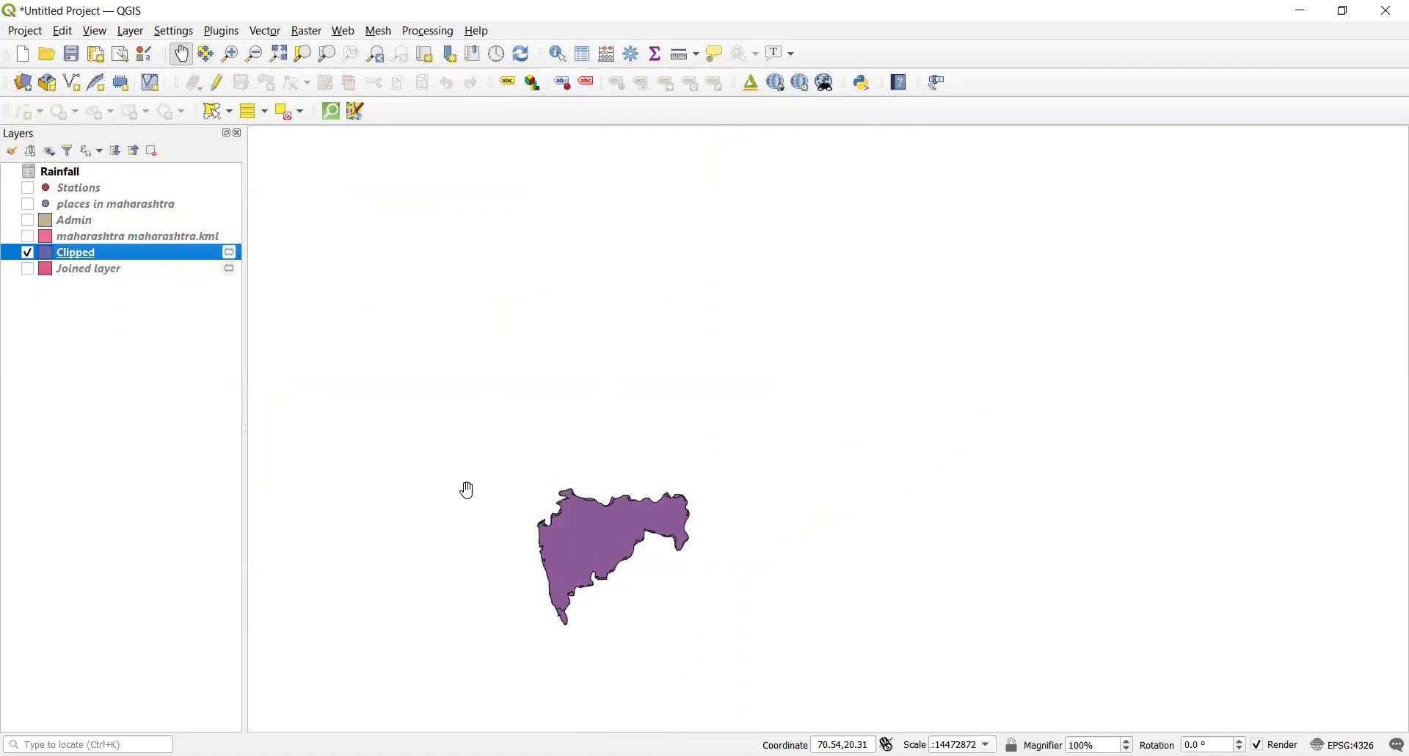
Show Joined layer, maharashtra maharashtra.kml, Admin and places in maharashtra on the map.
left_click(28, 269)
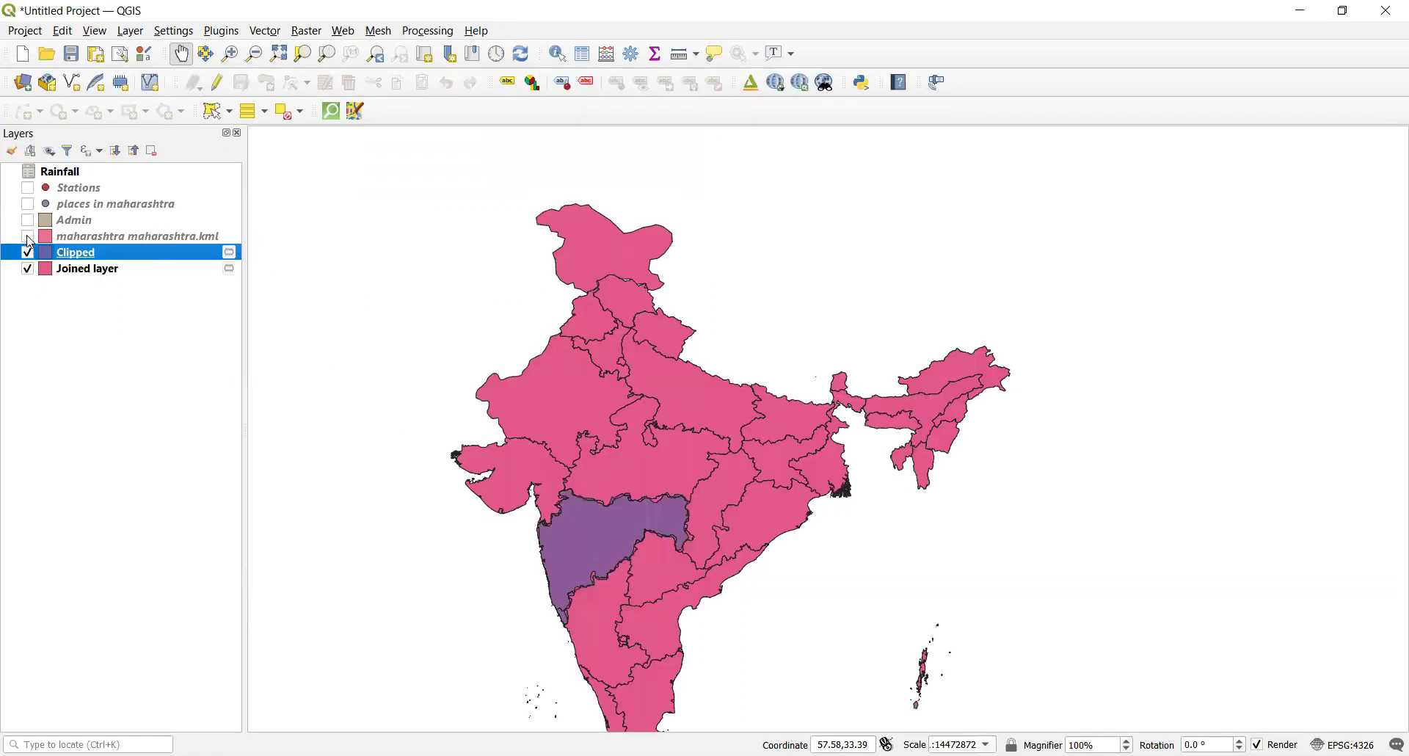
left_click(28, 236)
left_click(29, 221)
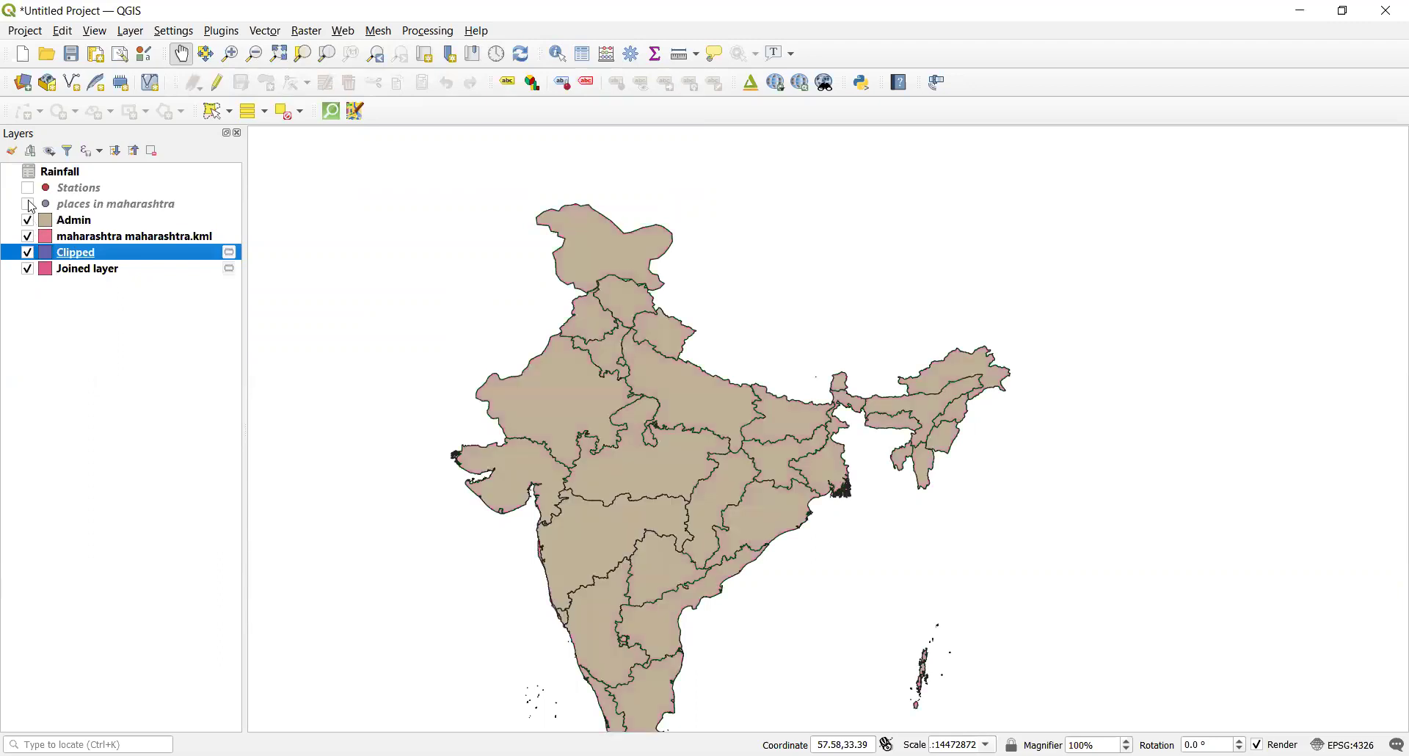
left_click(28, 204)
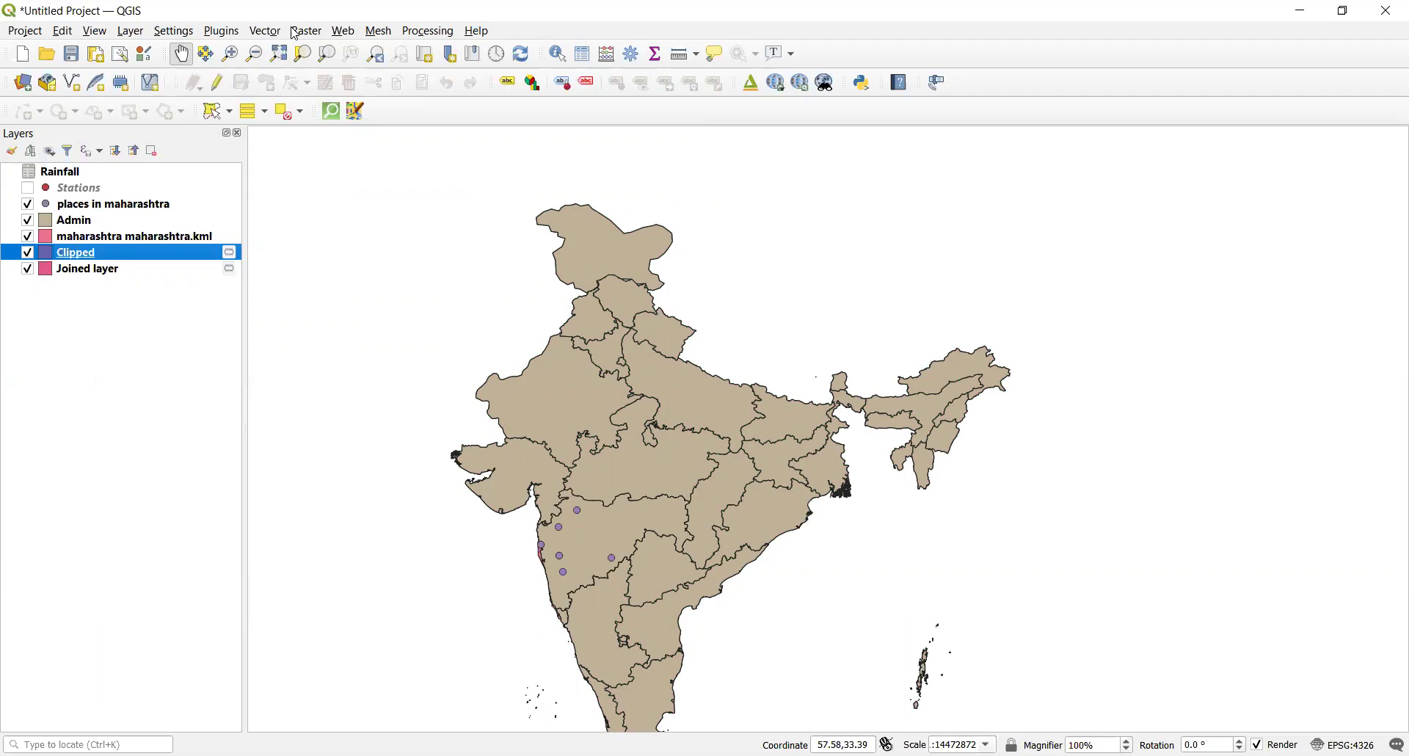
Run Difference on the Admin layer with maharashtra maharashtra.kml as the overlay, outputting to a temporary layer.
left_click(267, 31)
mouse_move(367, 93)
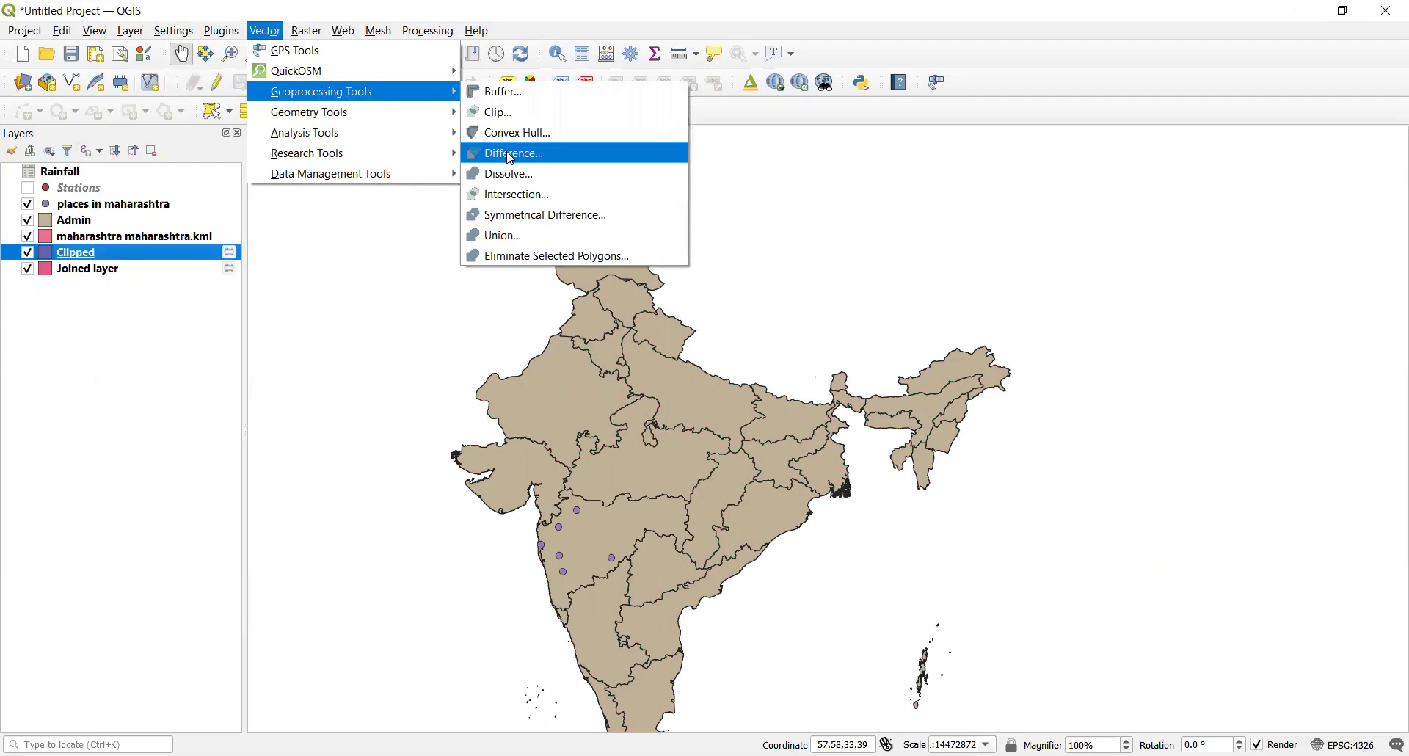
left_click(511, 156)
left_click(385, 151)
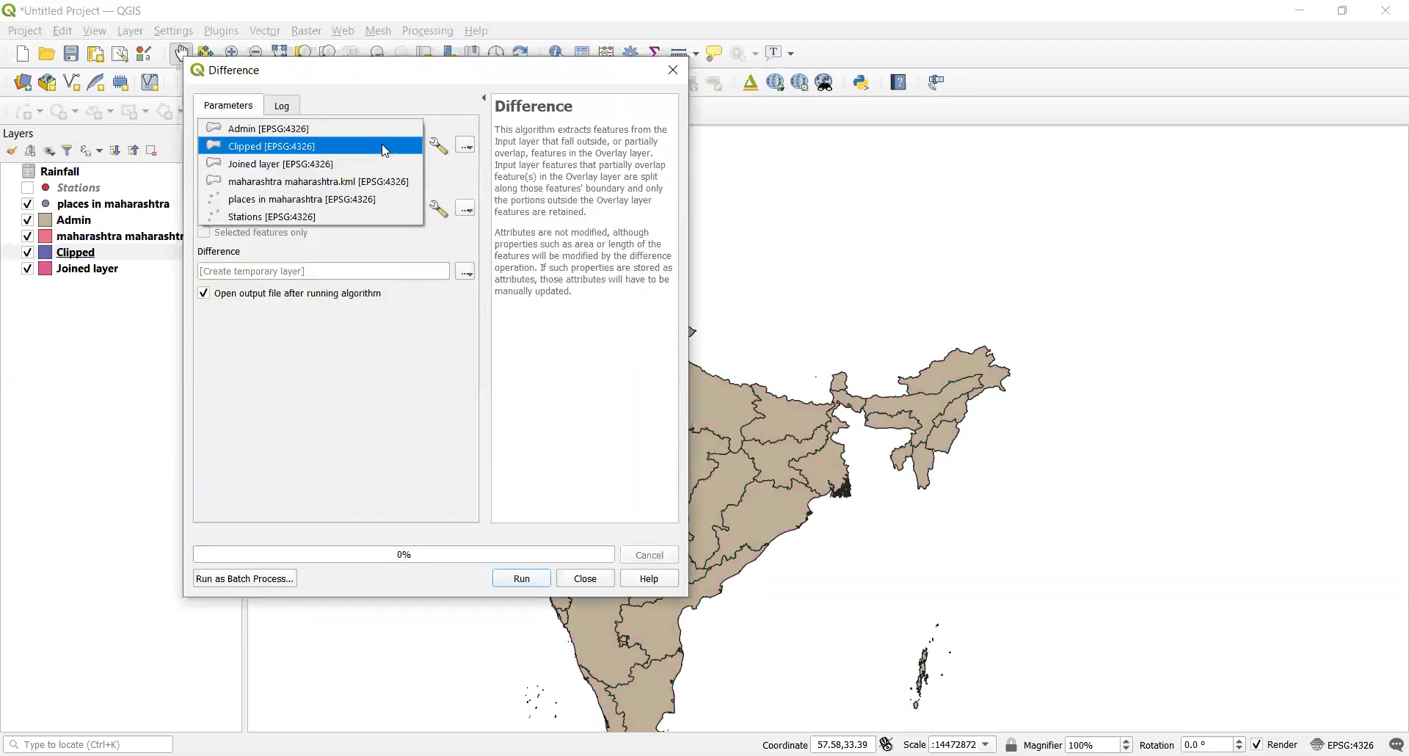
left_click(317, 130)
left_click(386, 213)
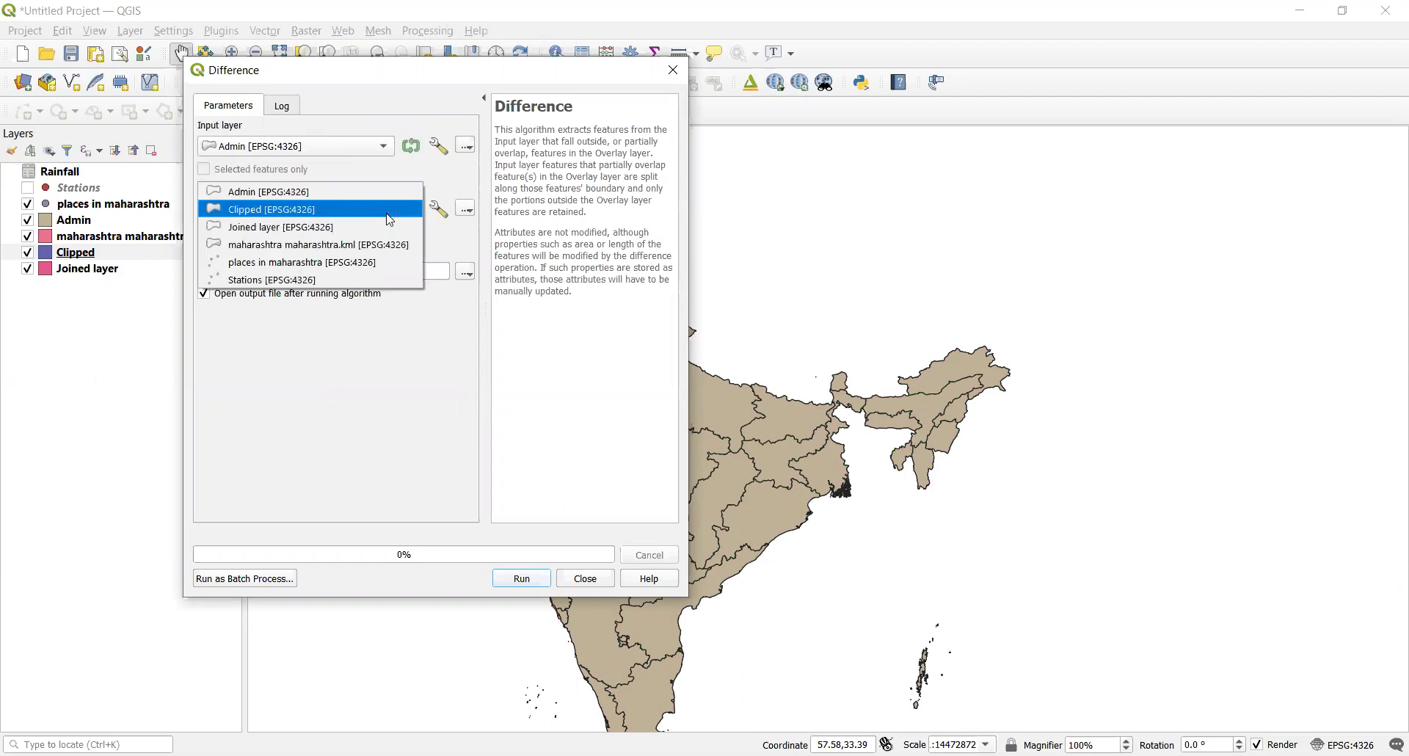
left_click(281, 246)
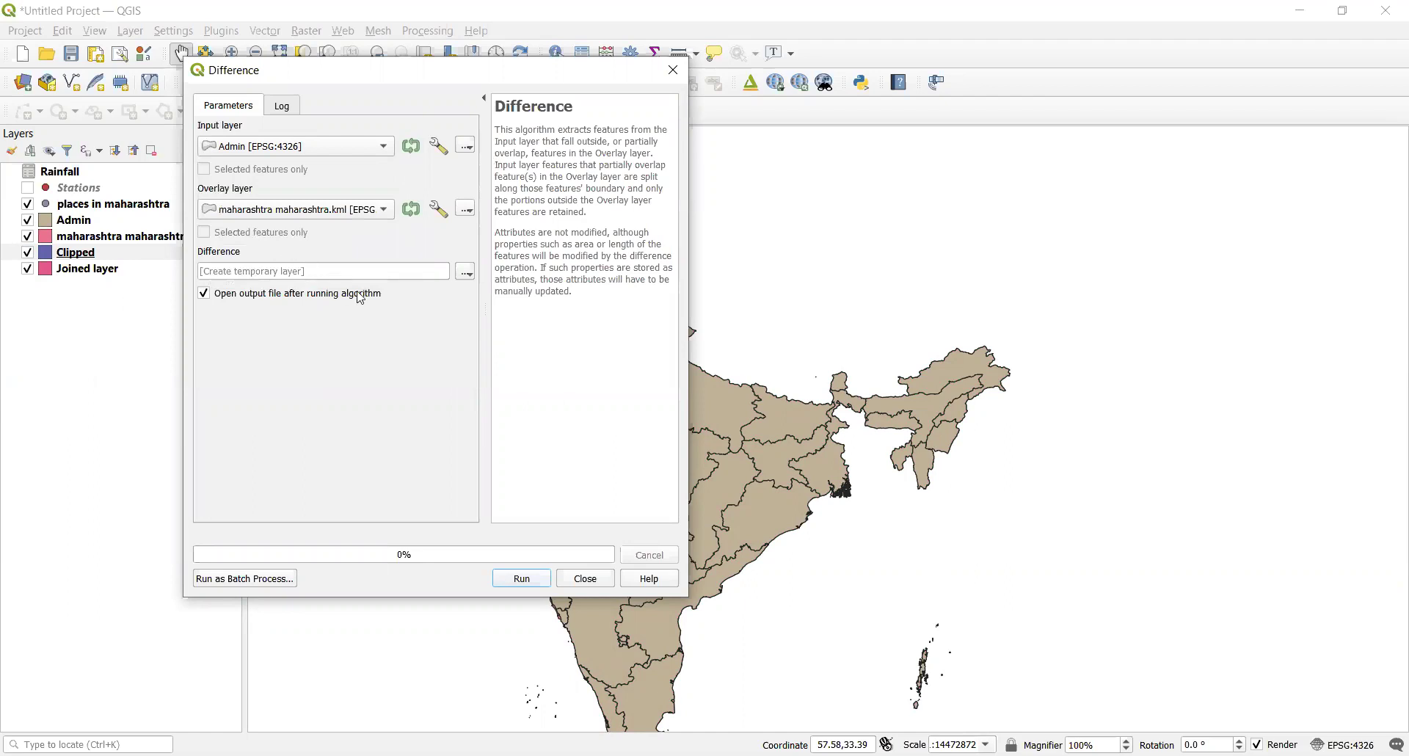
left_click(517, 583)
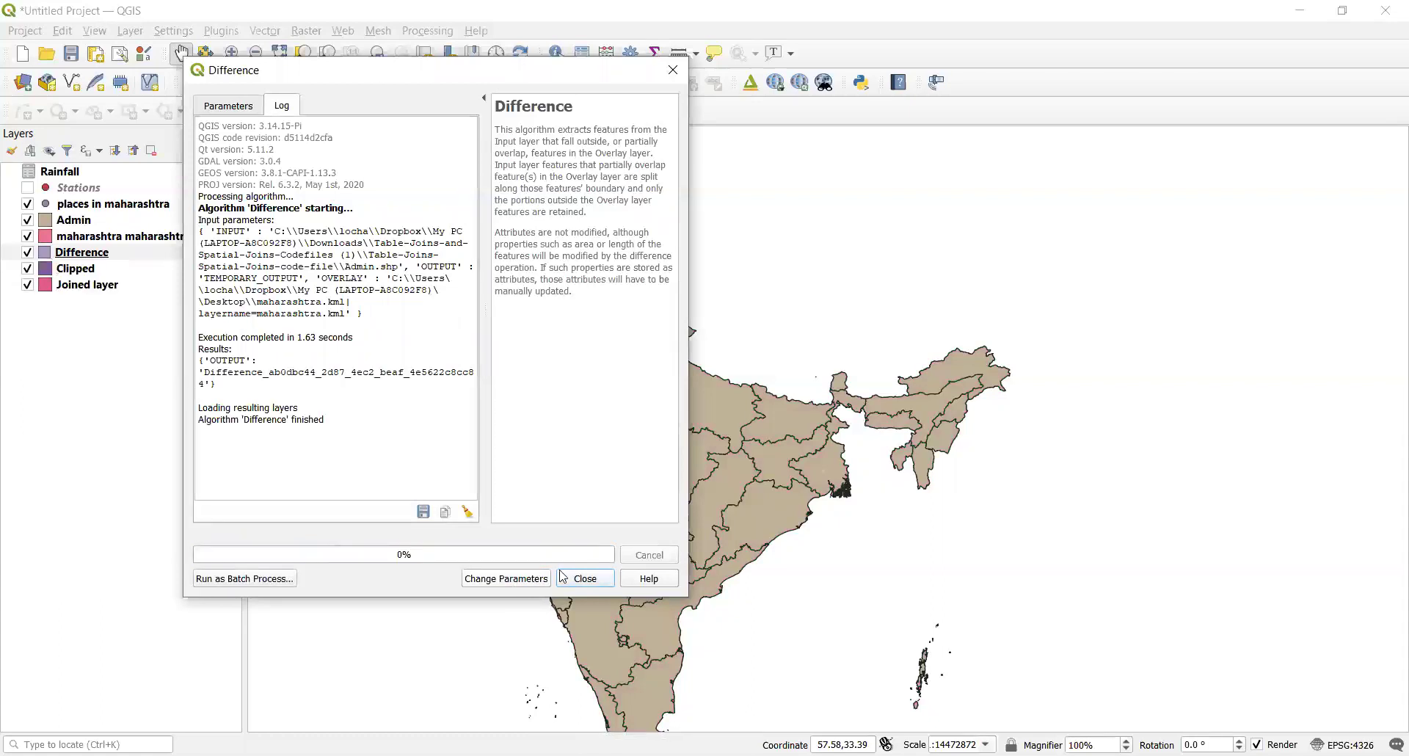
left_click(585, 579)
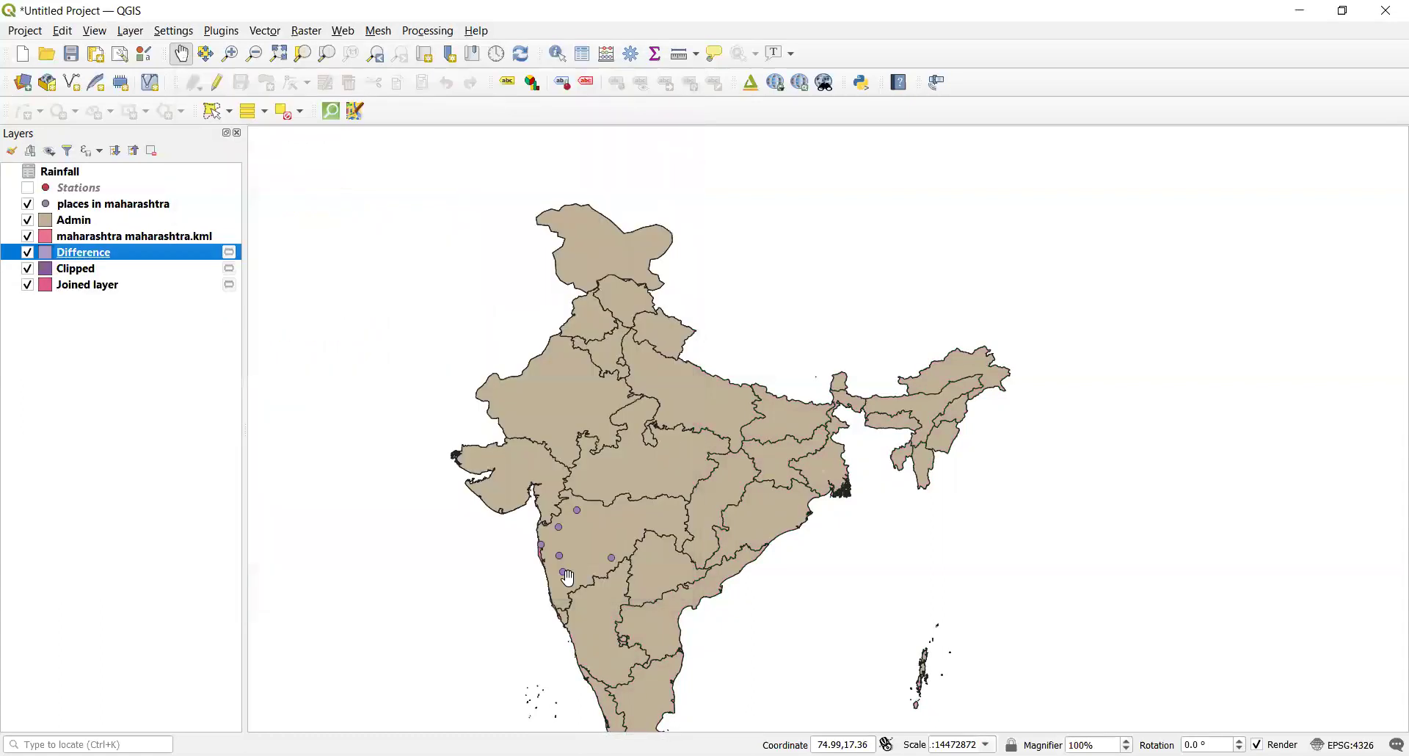
Hide Clipped, Joined layer, maharashtra maharashtra.kml, Admin and places in maharashtra, leaving only the Difference layer shown.
left_click(28, 269)
left_click(29, 286)
left_click(28, 237)
left_click(28, 221)
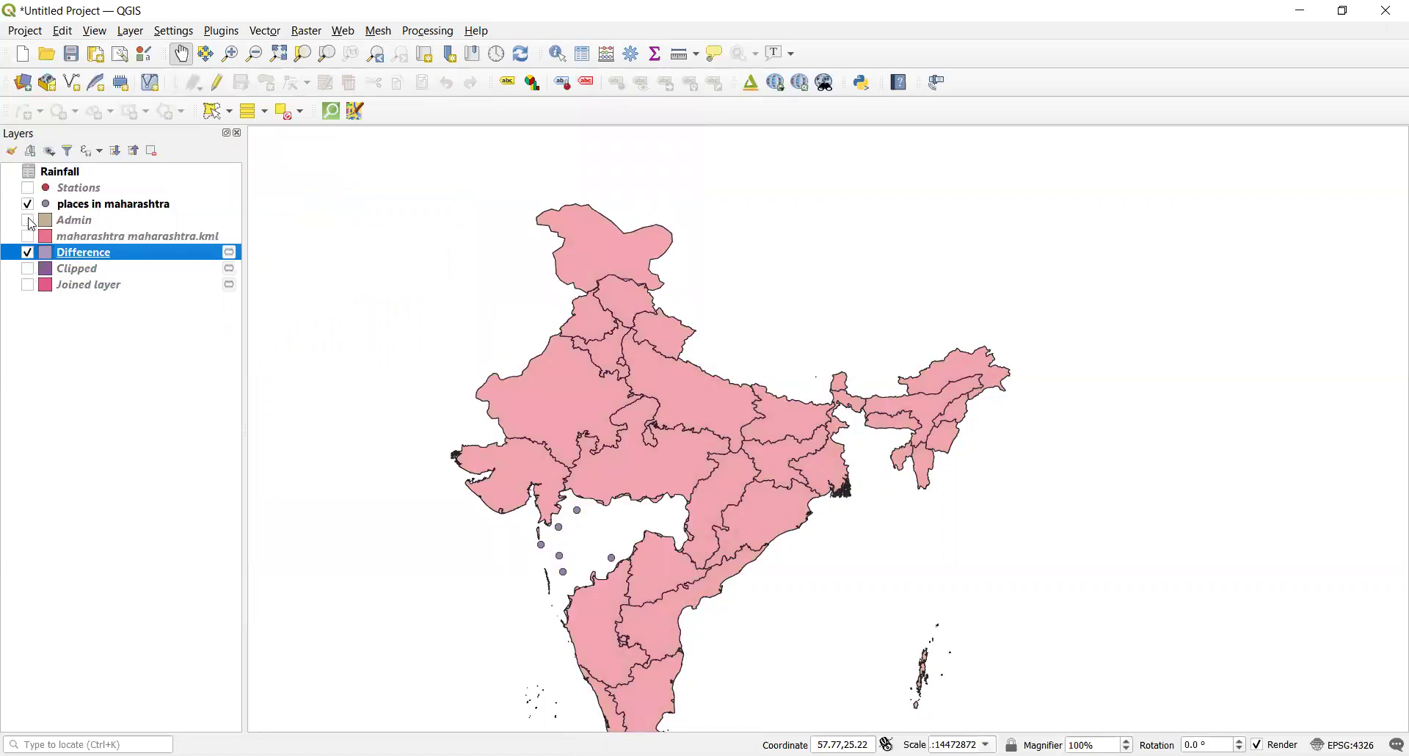
left_click(28, 204)
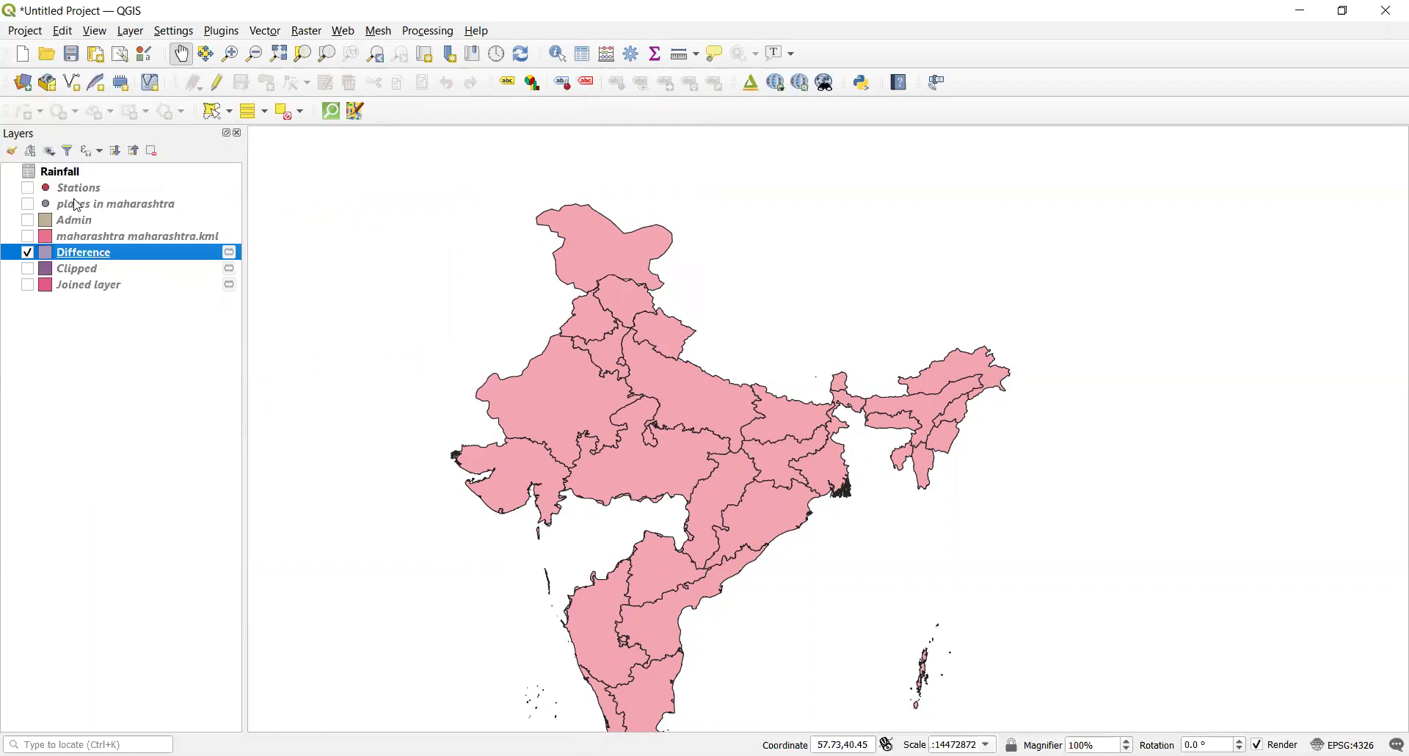
Dissolve the Admin layer into a temporary layer without any dissolve fields, and hide the Difference layer.
left_click(264, 31)
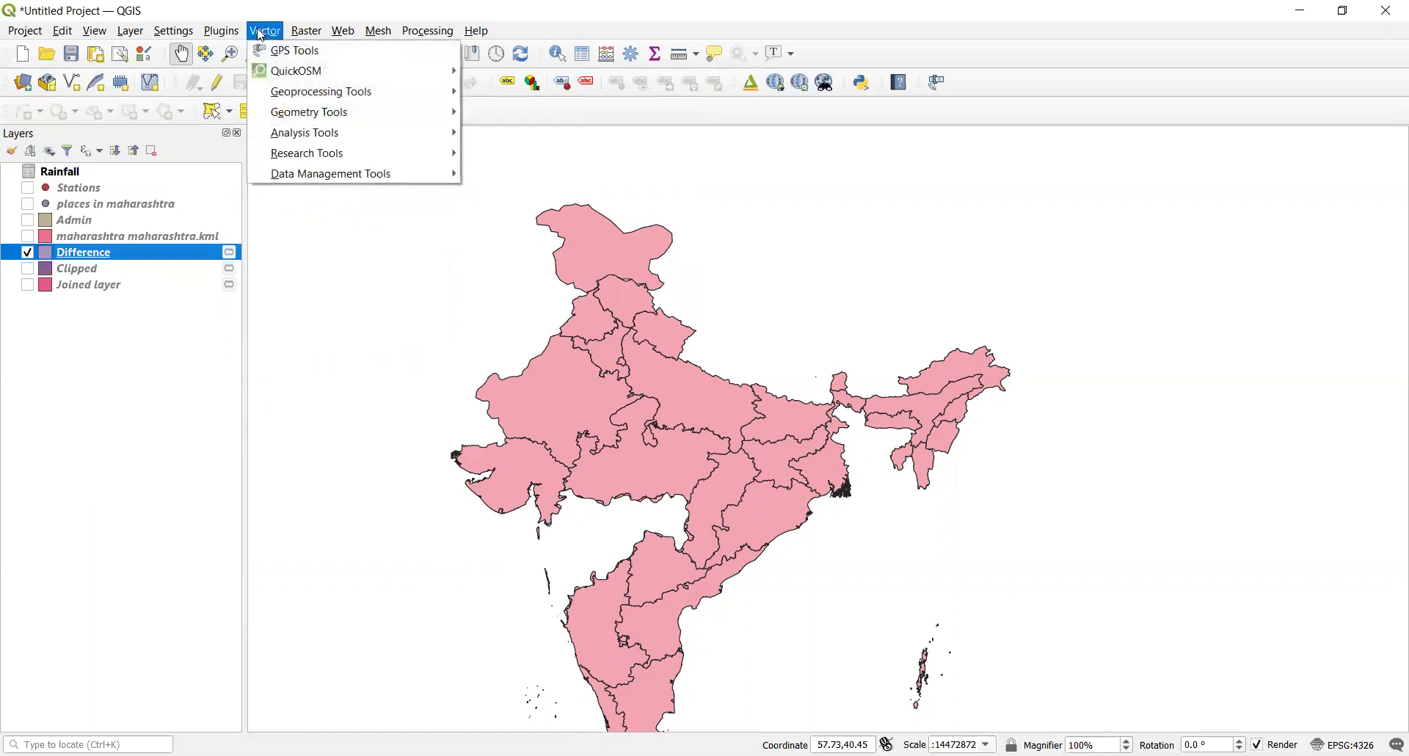
mouse_move(334, 94)
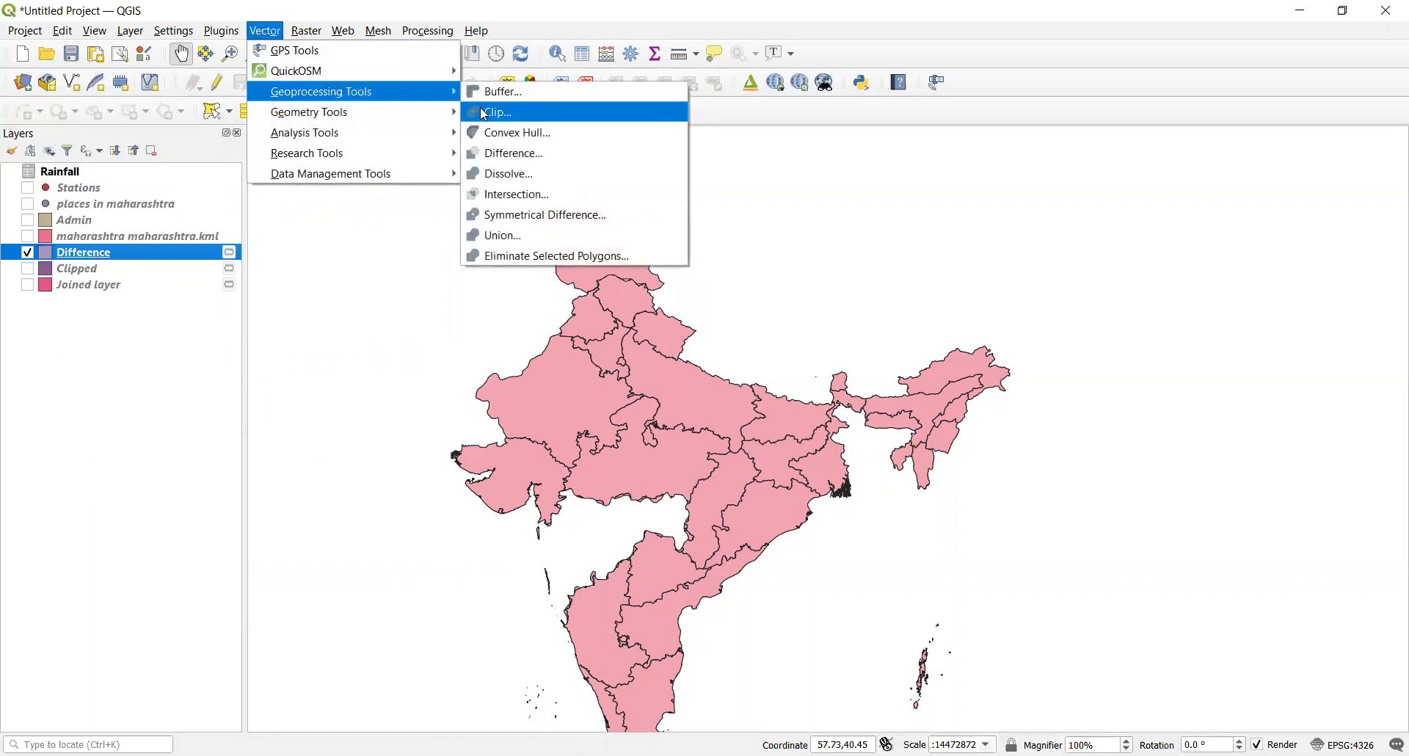
left_click(507, 175)
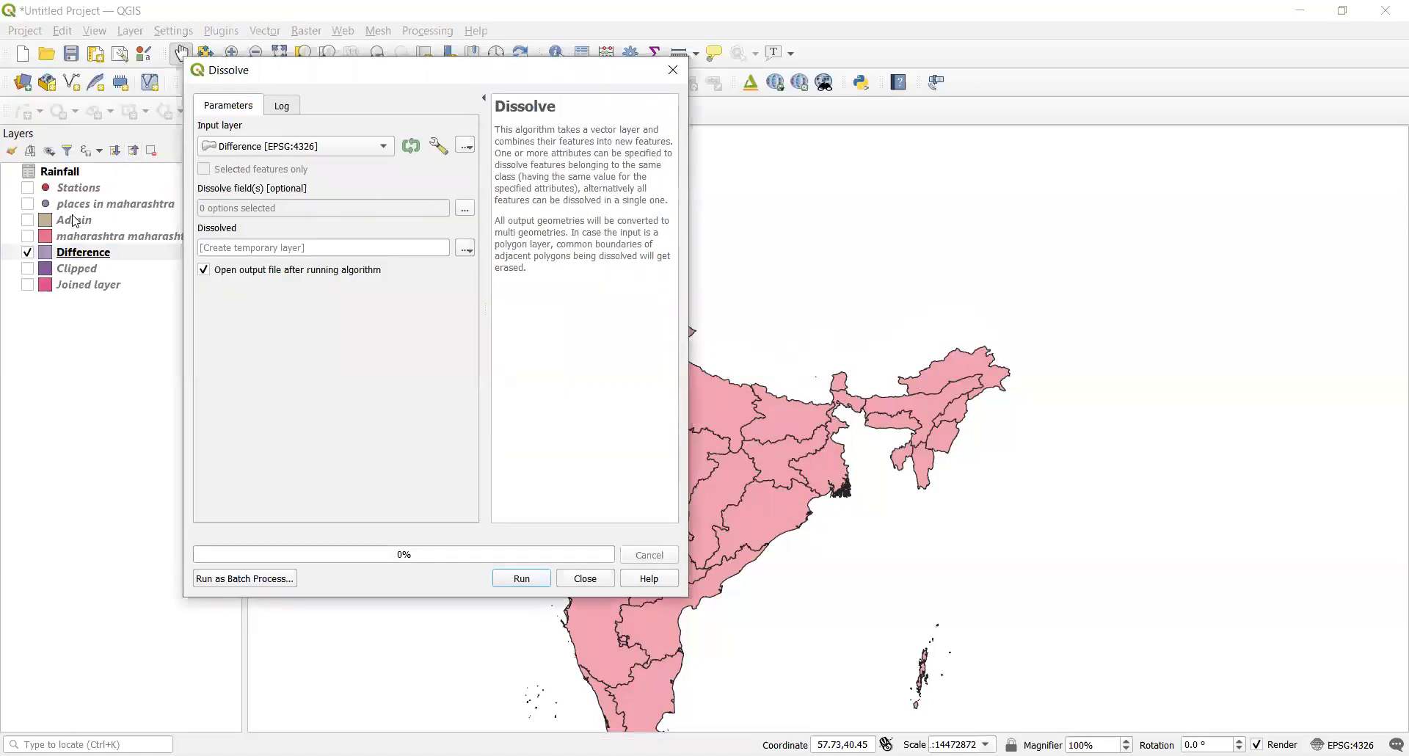
left_click(389, 150)
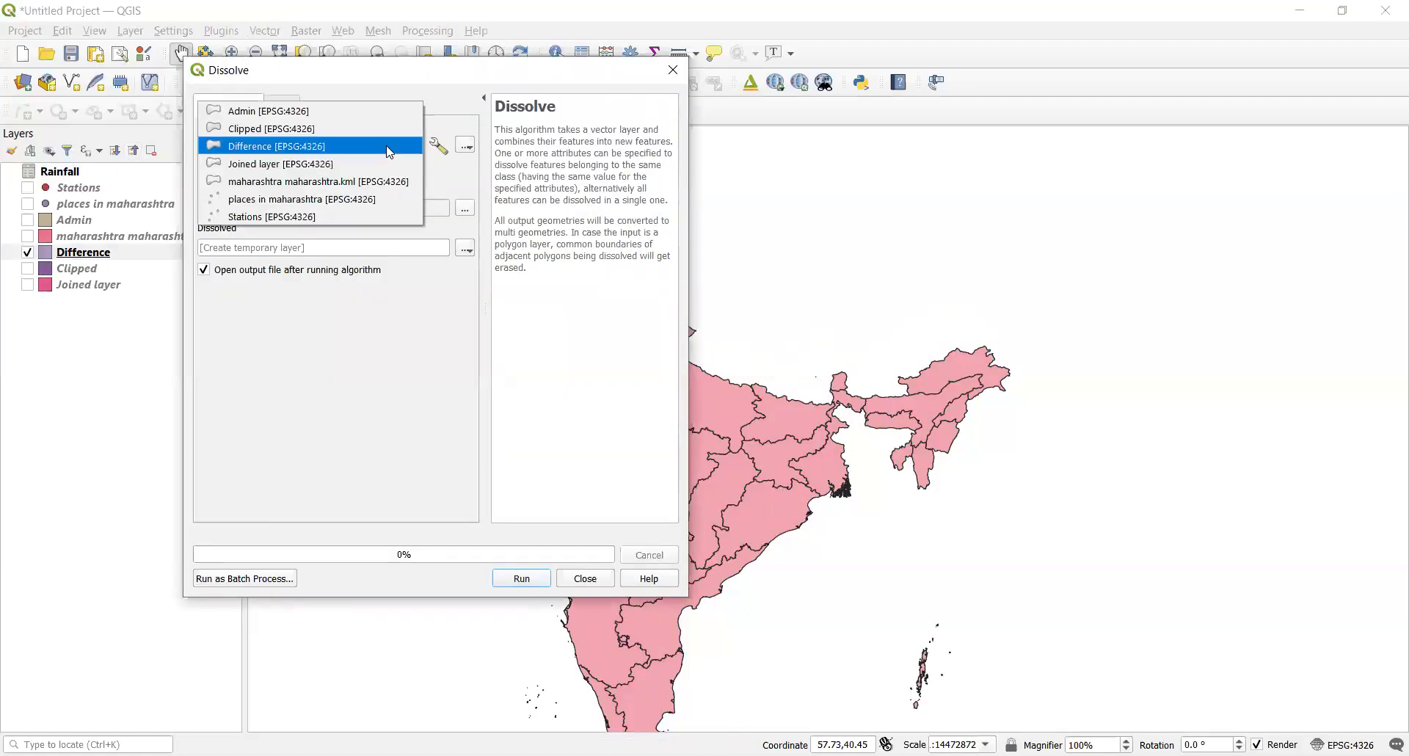
left_click(327, 112)
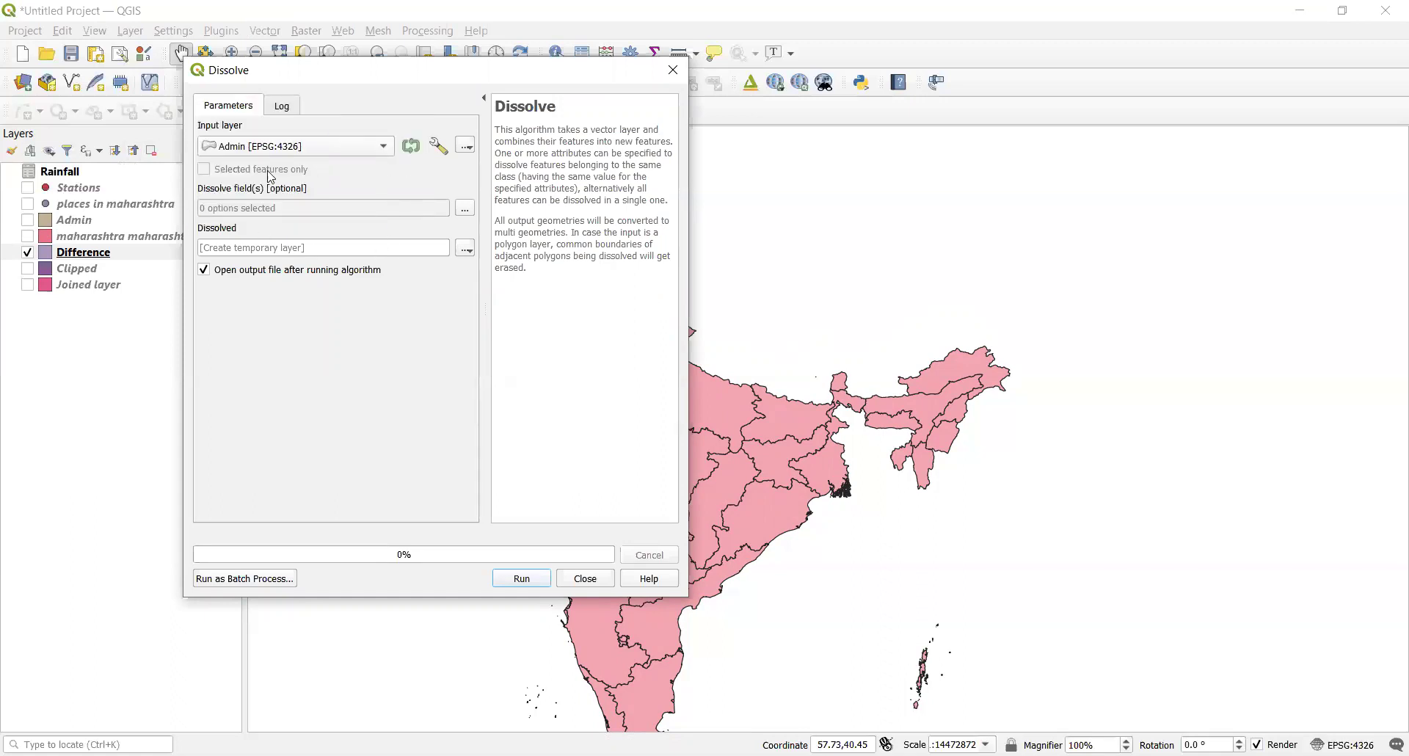
left_click(522, 578)
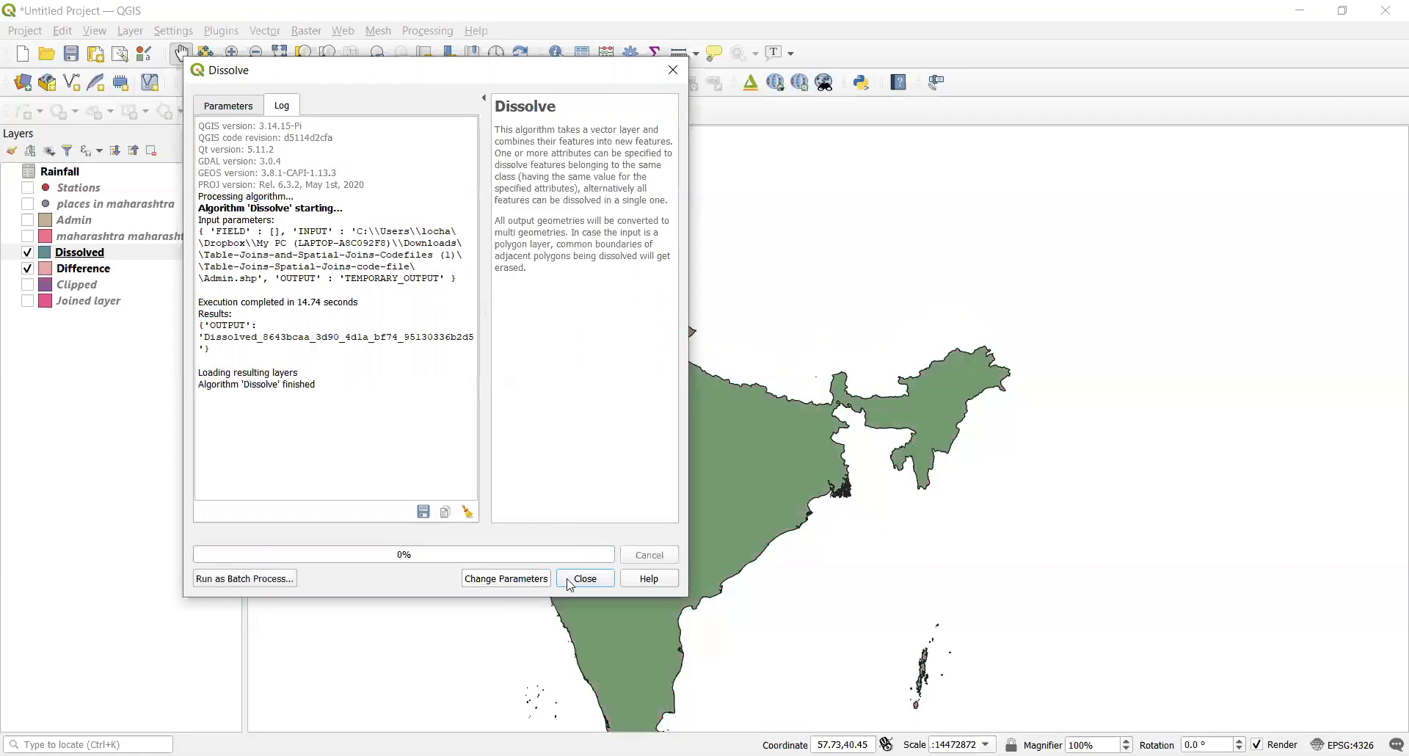
left_click(585, 579)
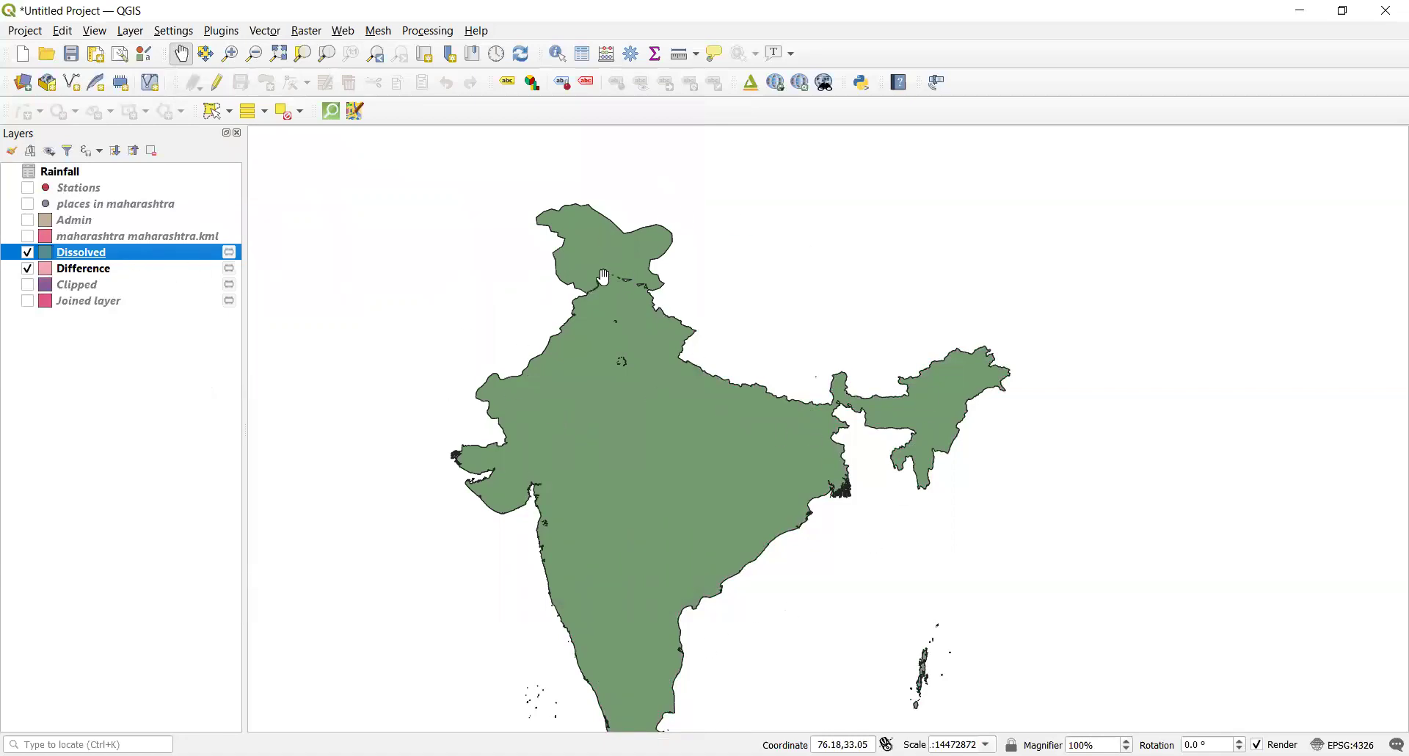
left_click(29, 270)
Run Intersection on the Stations layer with places in maharashtra as the overlay into a temporary layer, and hide the Dissolved layer.
left_click(265, 32)
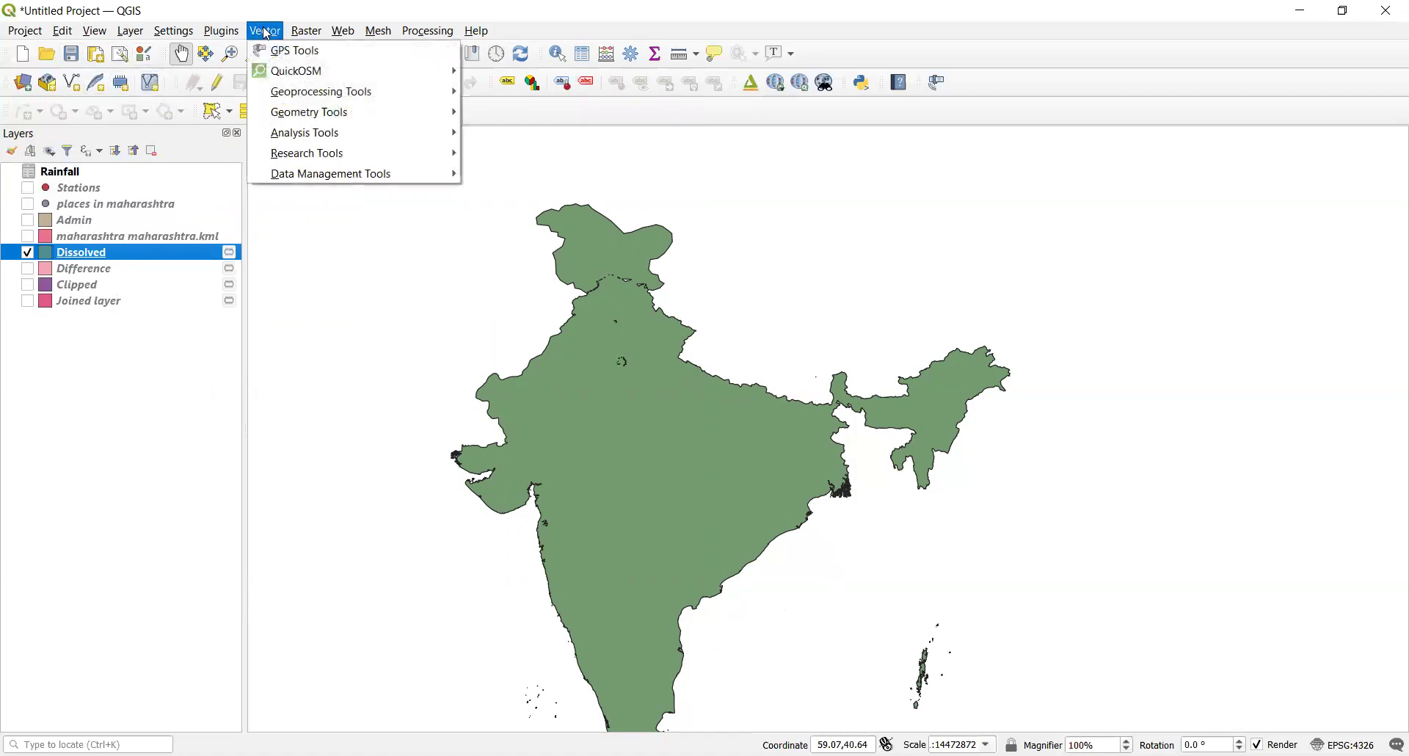
mouse_move(334, 96)
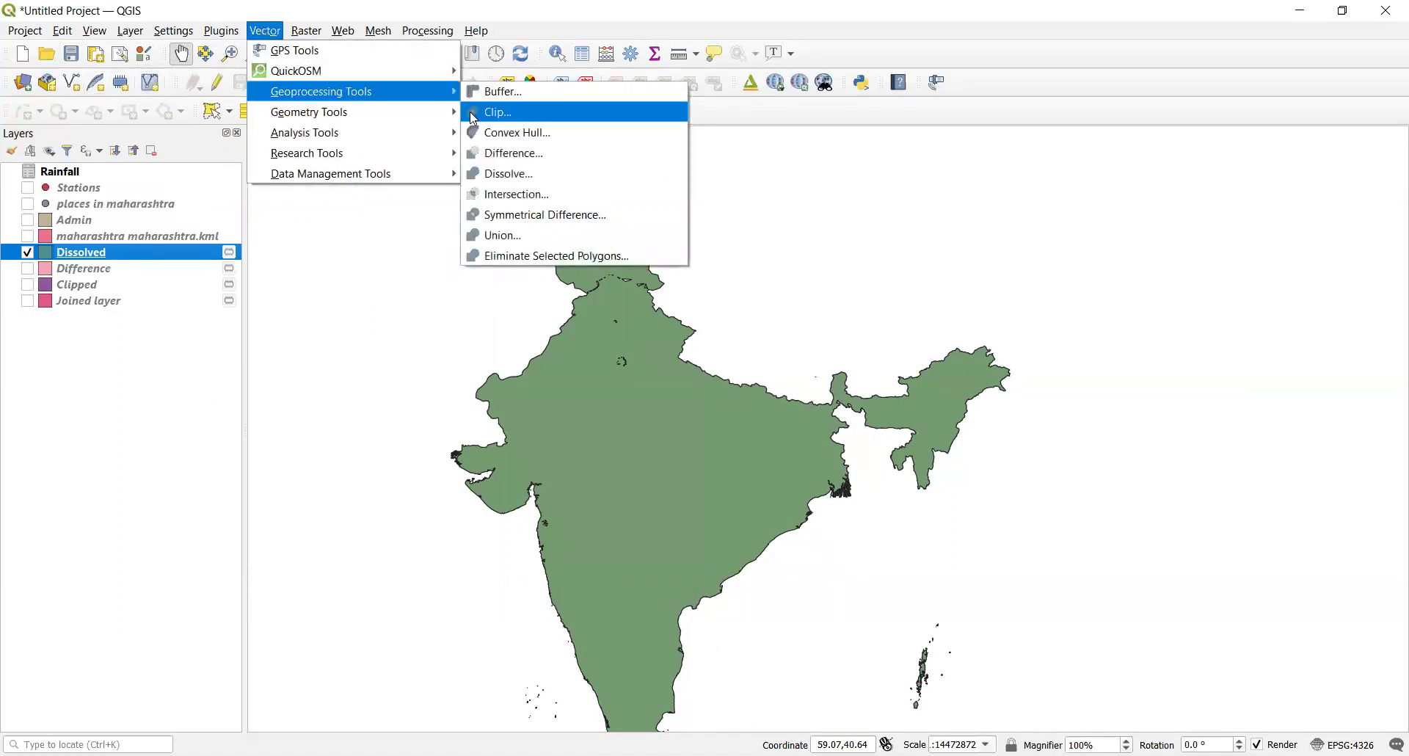
left_click(522, 199)
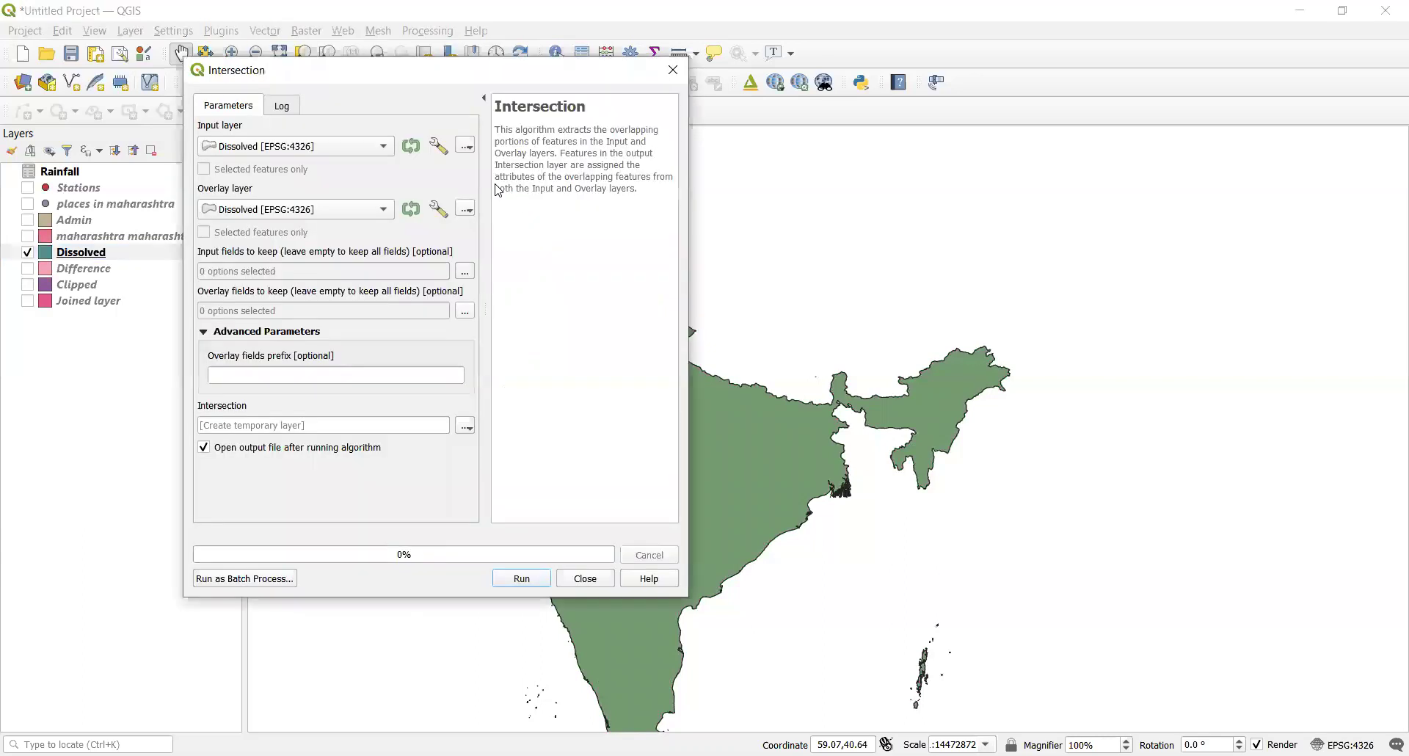
left_click(382, 149)
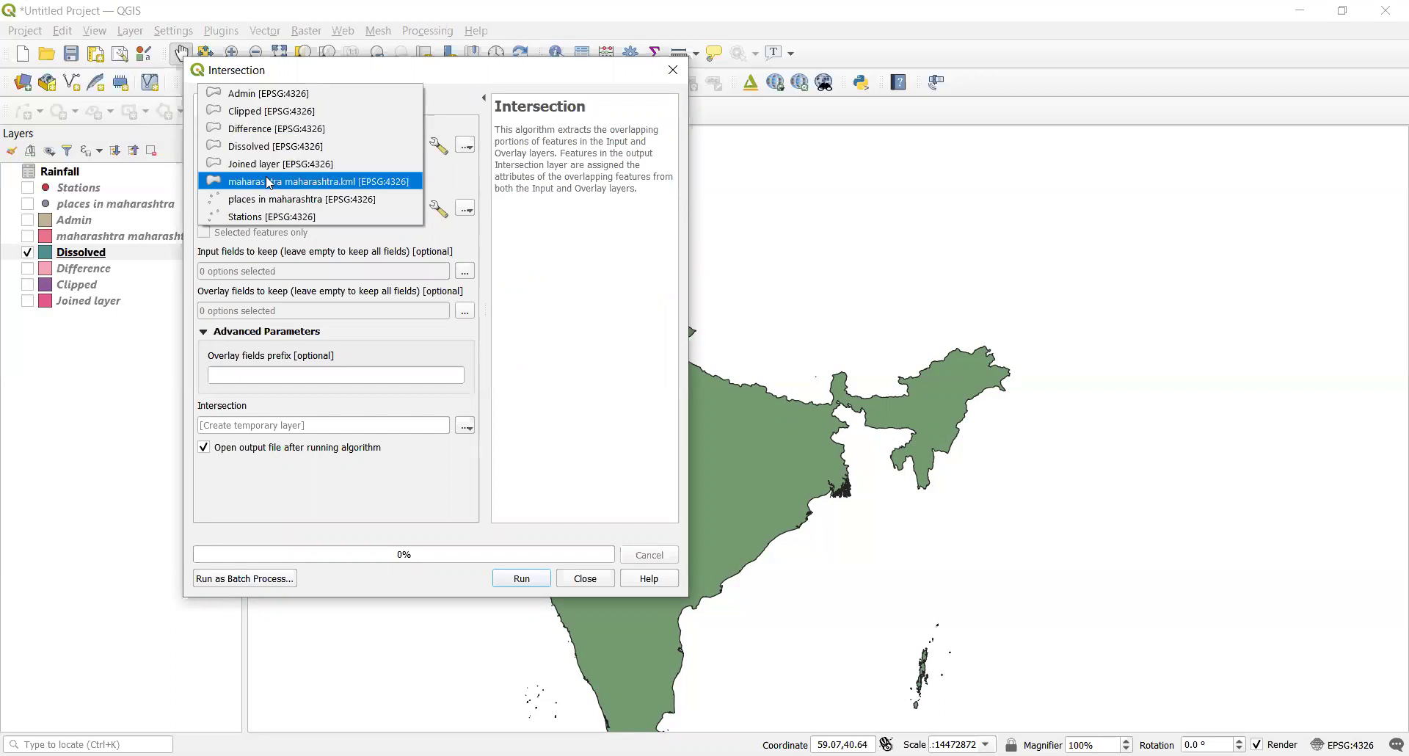
left_click(256, 219)
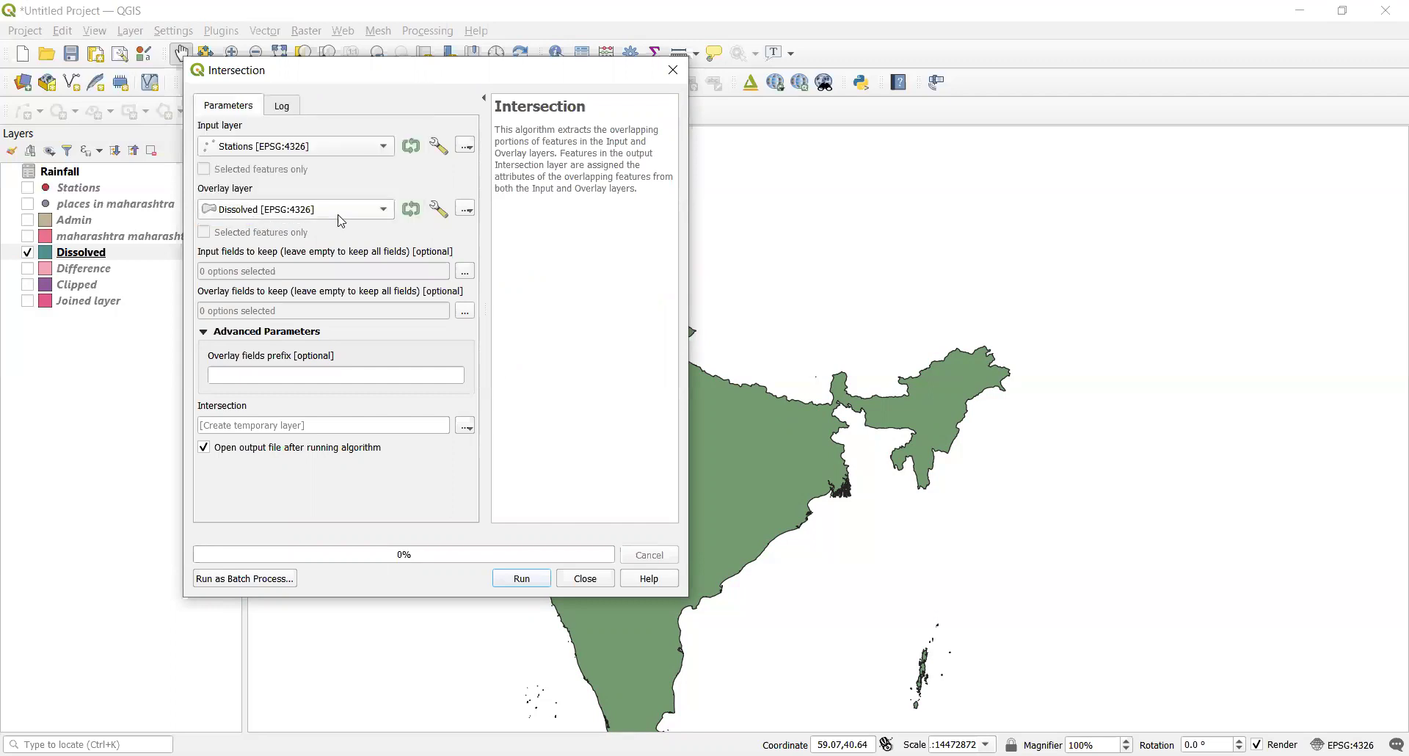
left_click(389, 212)
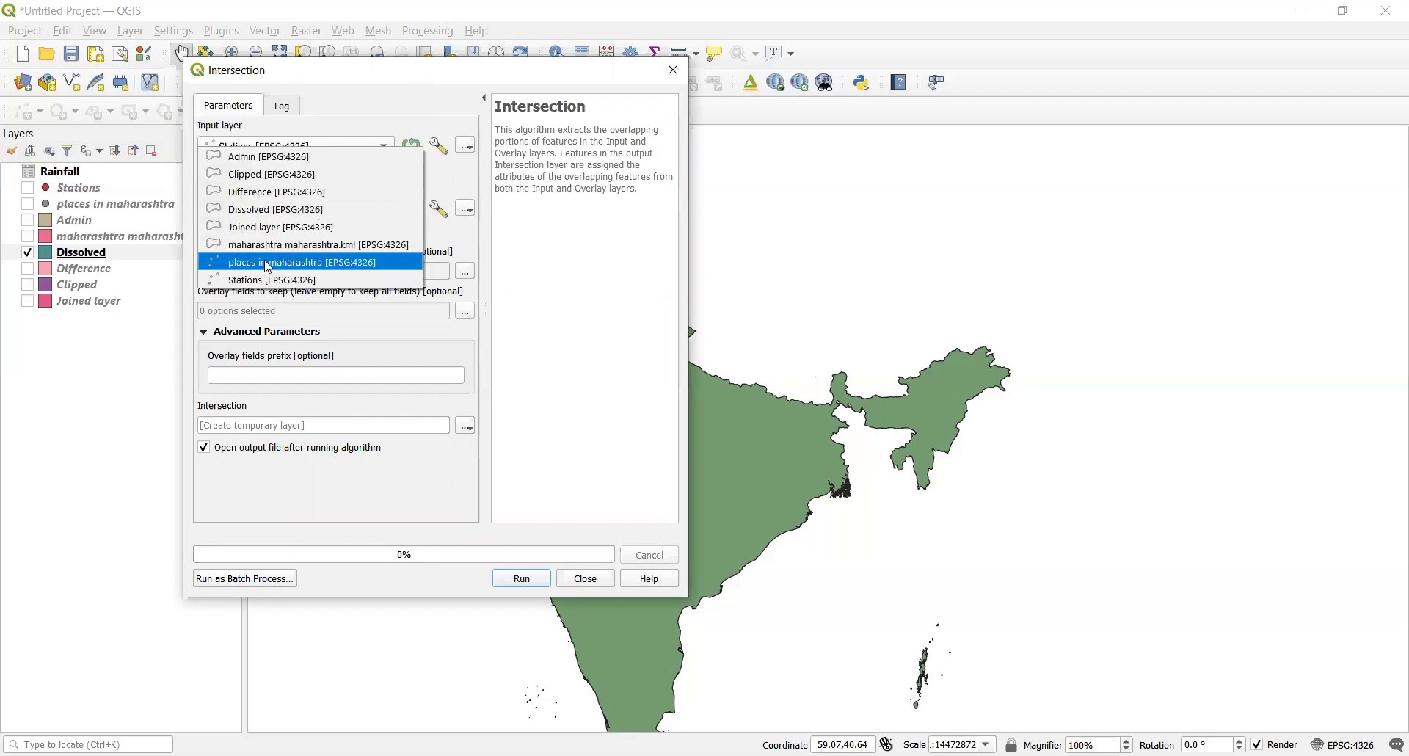
left_click(269, 267)
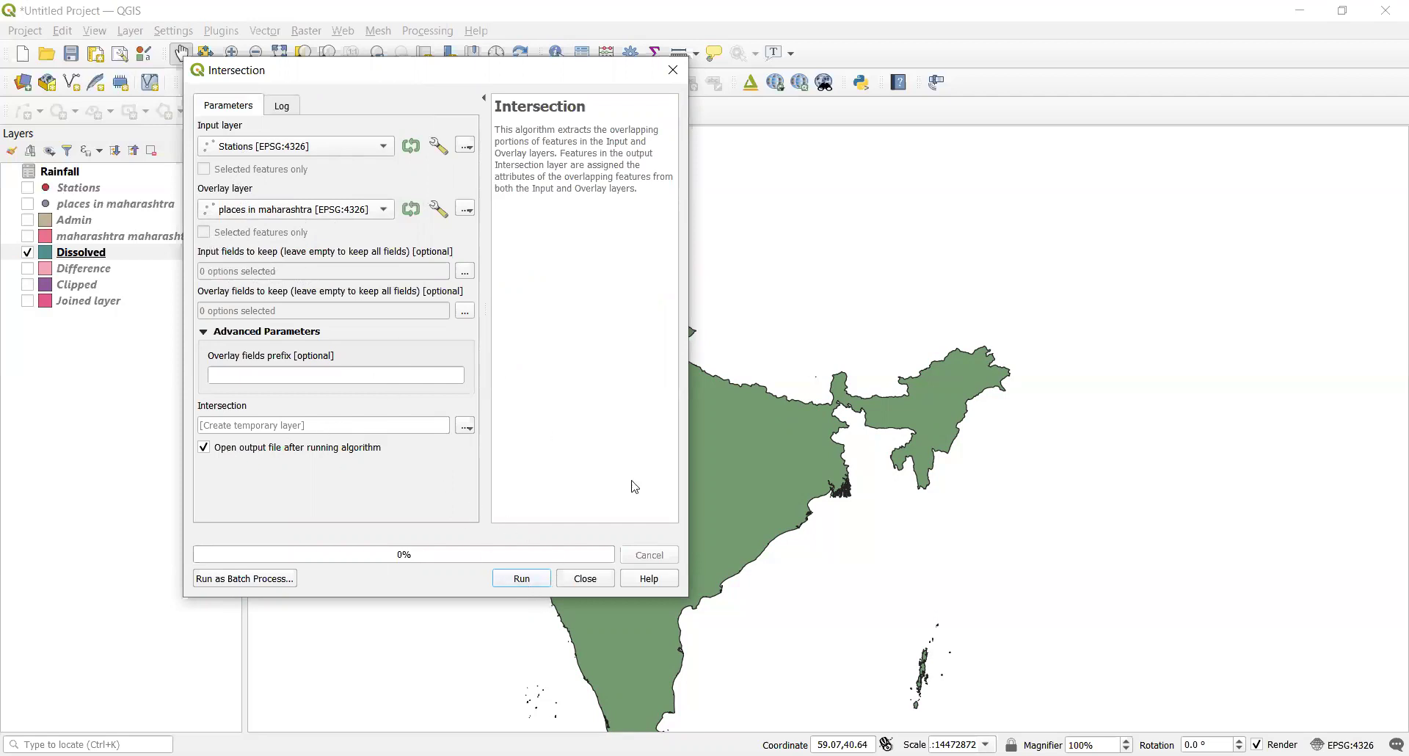
left_click(522, 579)
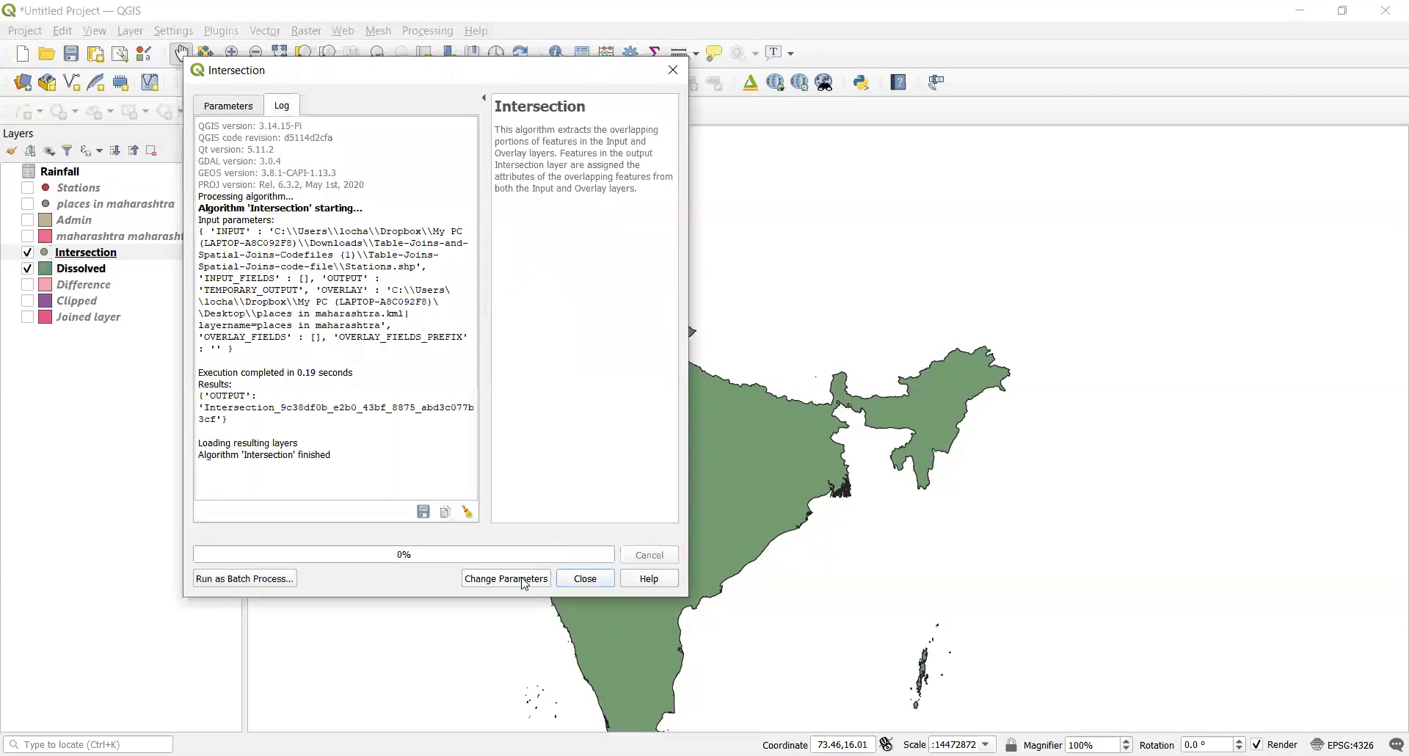
left_click(582, 578)
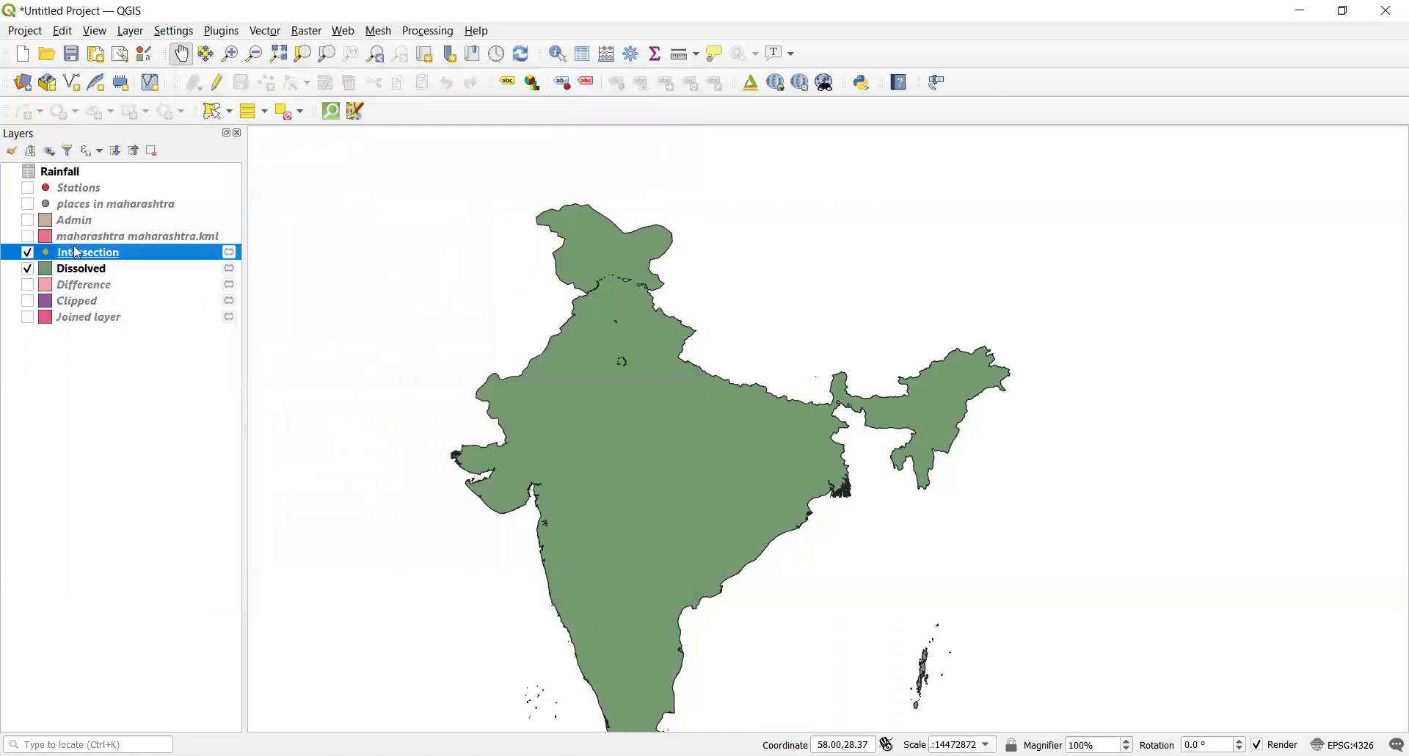
left_click(30, 269)
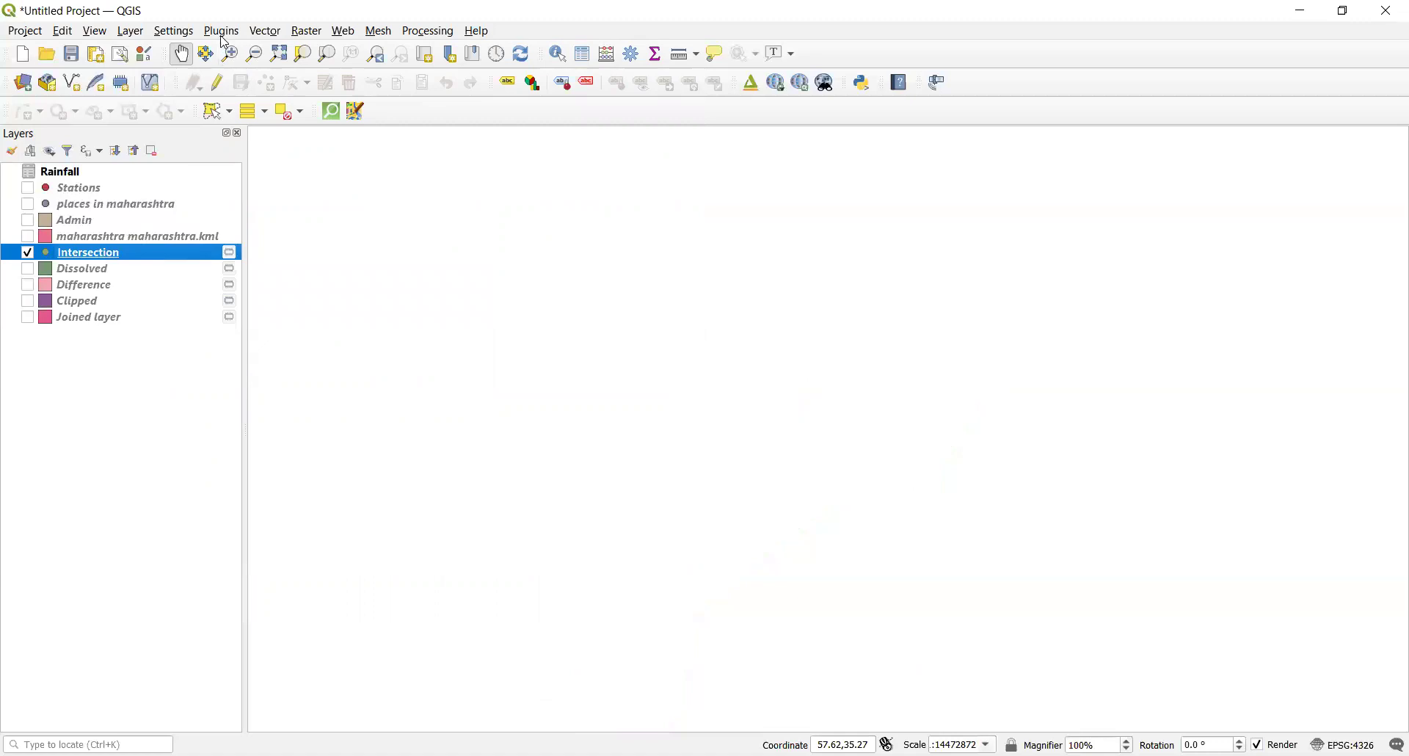
Run Intersection on the Admin layer with maharashtra maharashtra.kml as the overlay, outputting to a temporary layer.
left_click(265, 33)
mouse_move(308, 93)
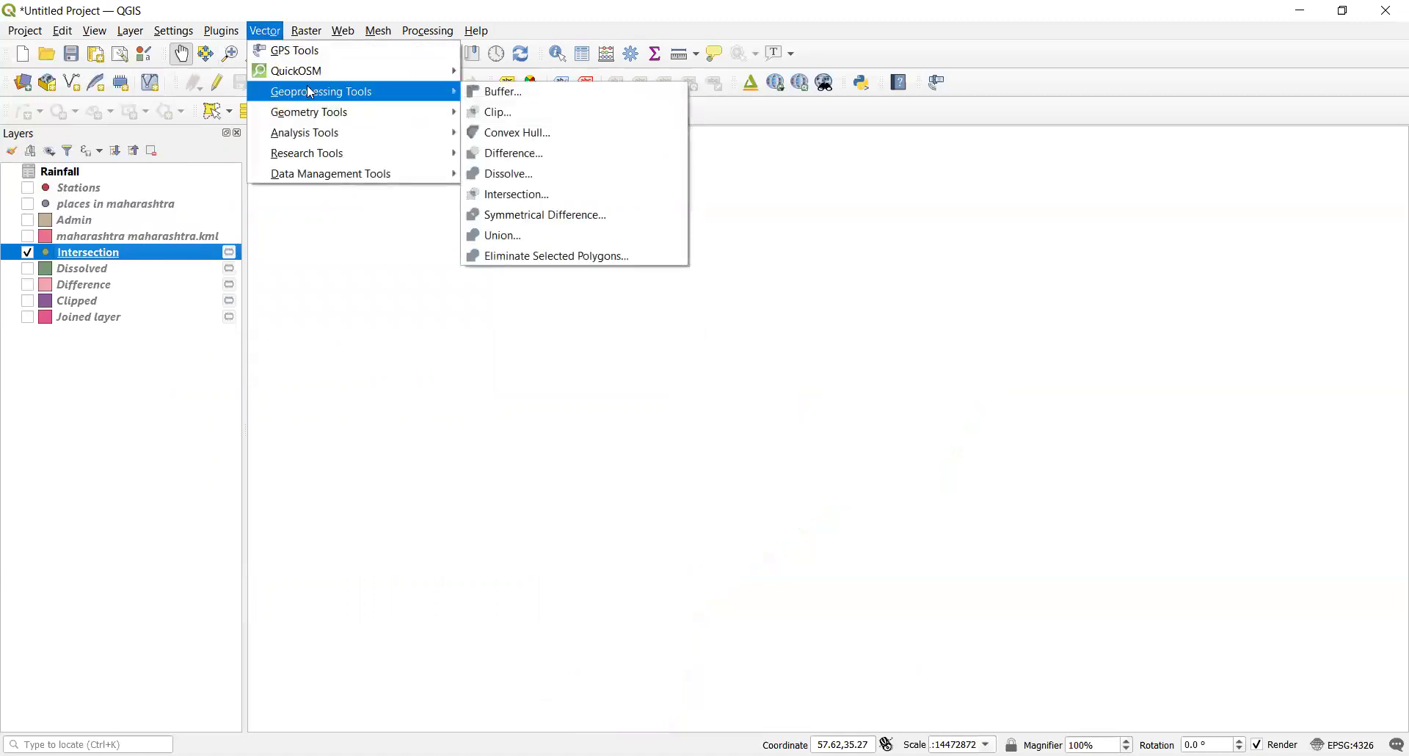
left_click(501, 195)
left_click(392, 148)
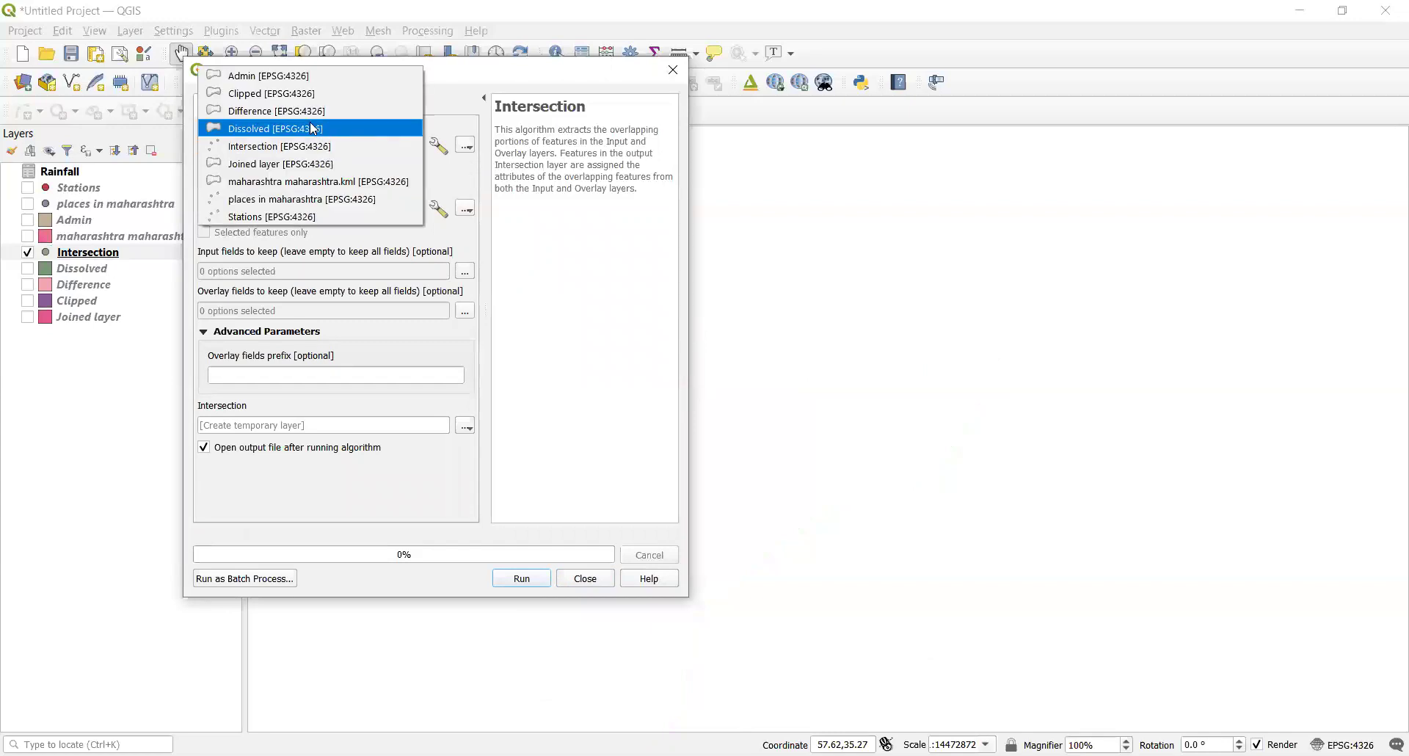
left_click(270, 81)
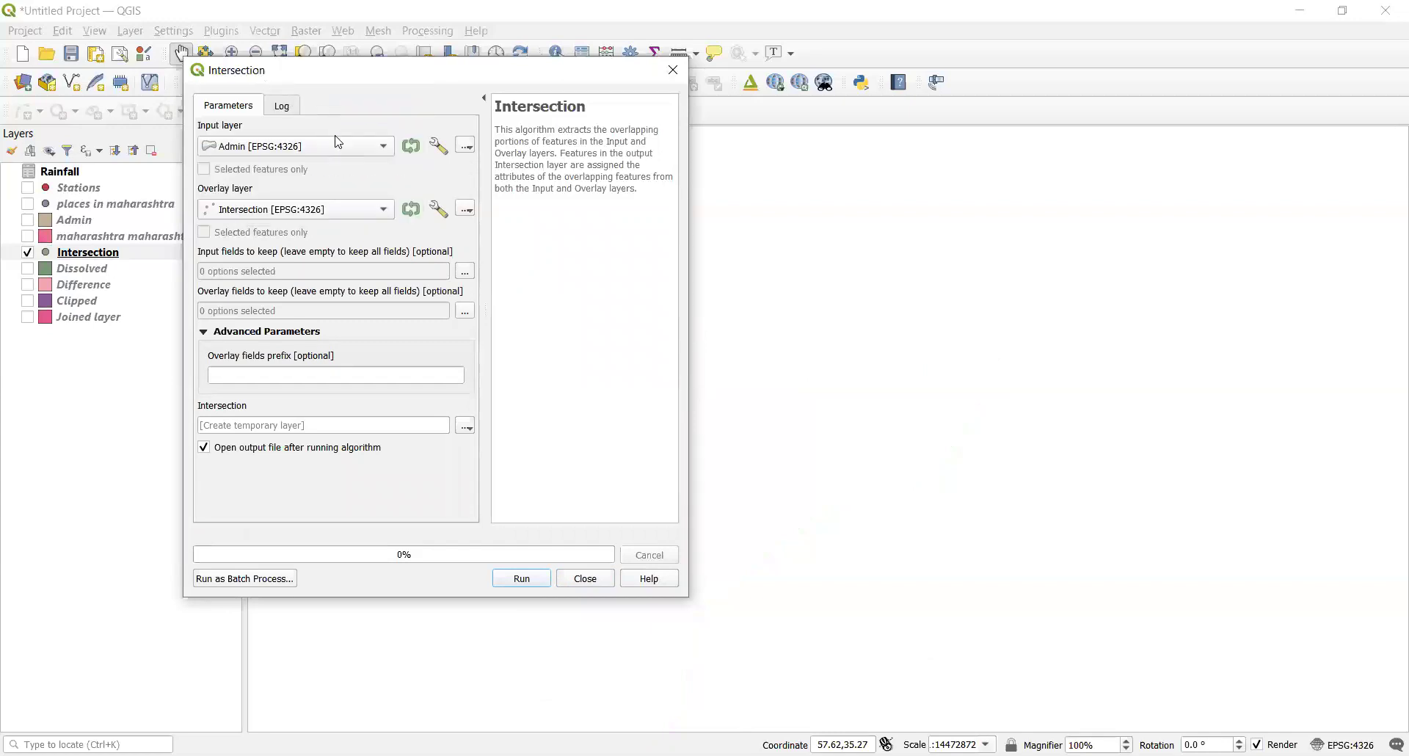
left_click(387, 212)
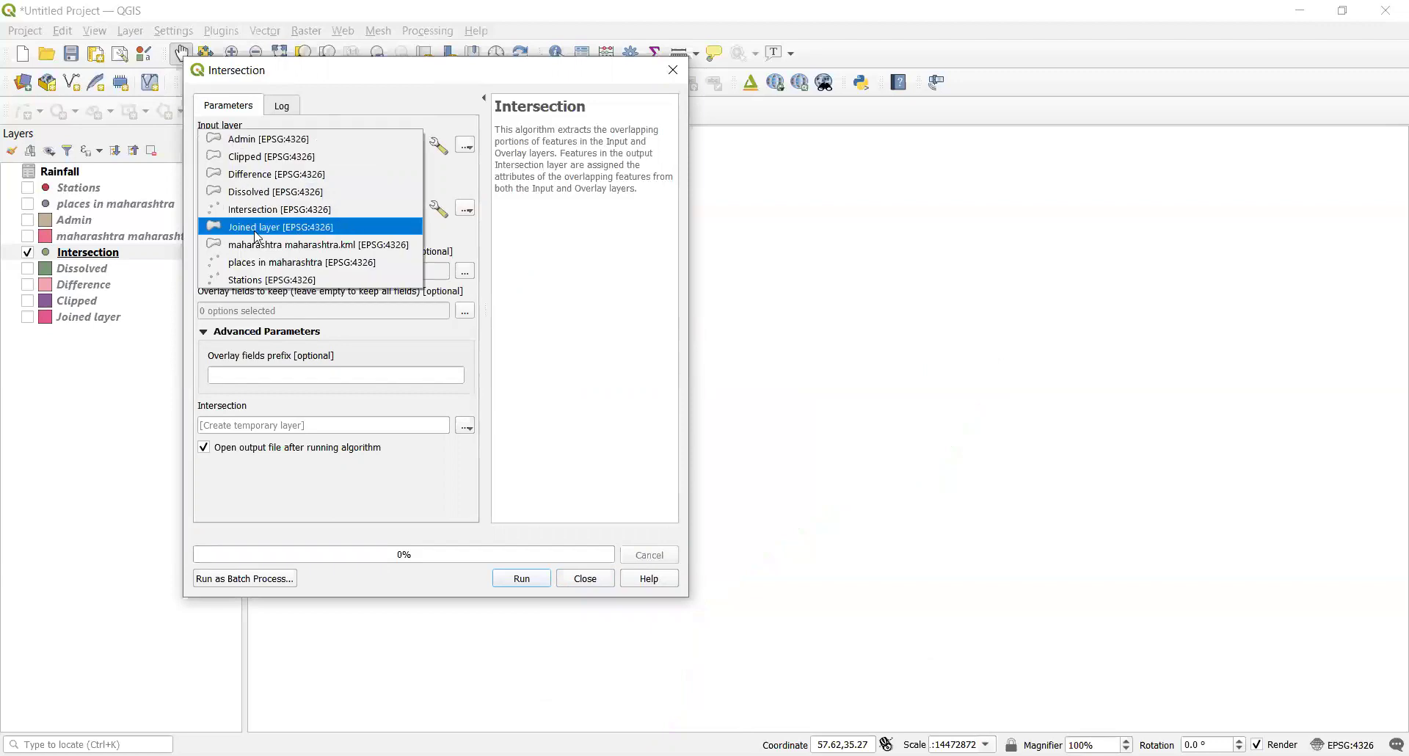
left_click(262, 249)
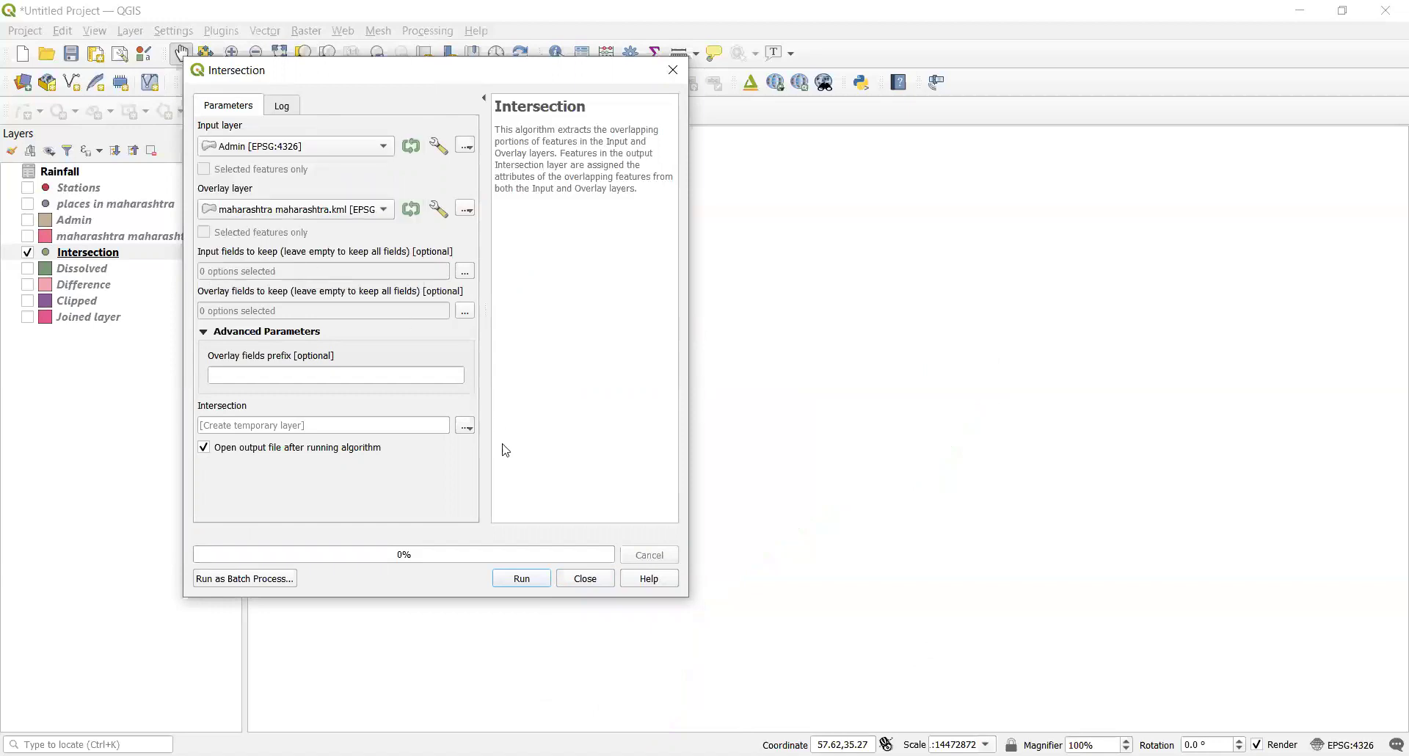
left_click(522, 579)
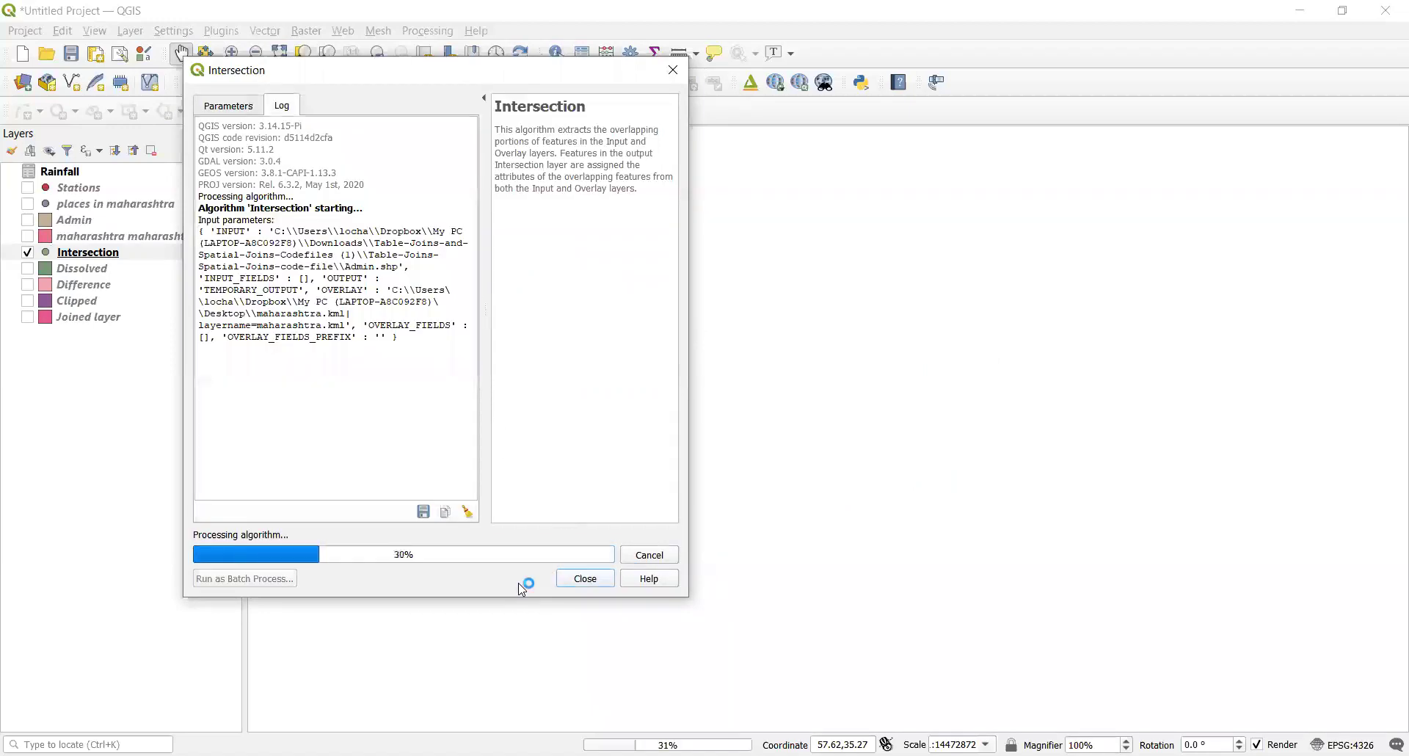
left_click(585, 579)
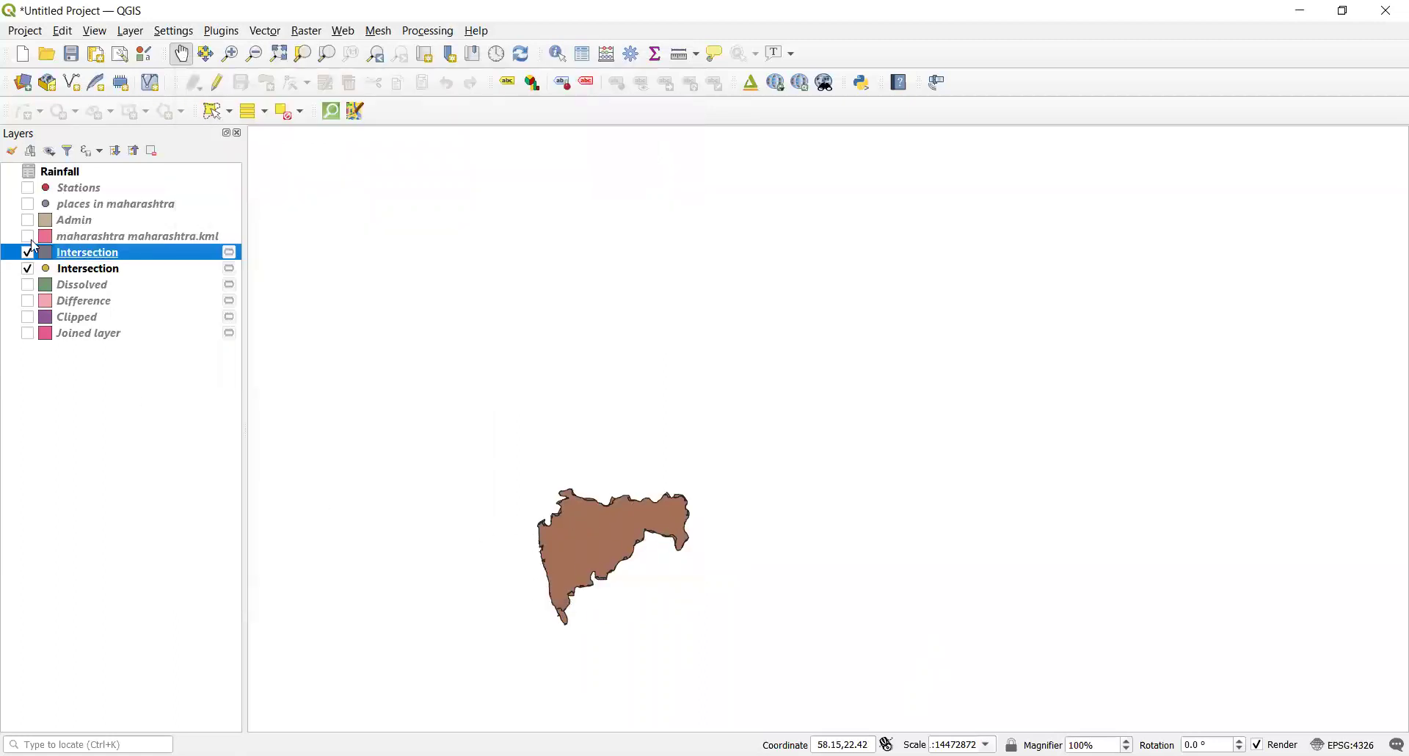
Hide the point Intersection layer, leaving only the polygon Intersection layer shown on the map.
left_click(31, 255)
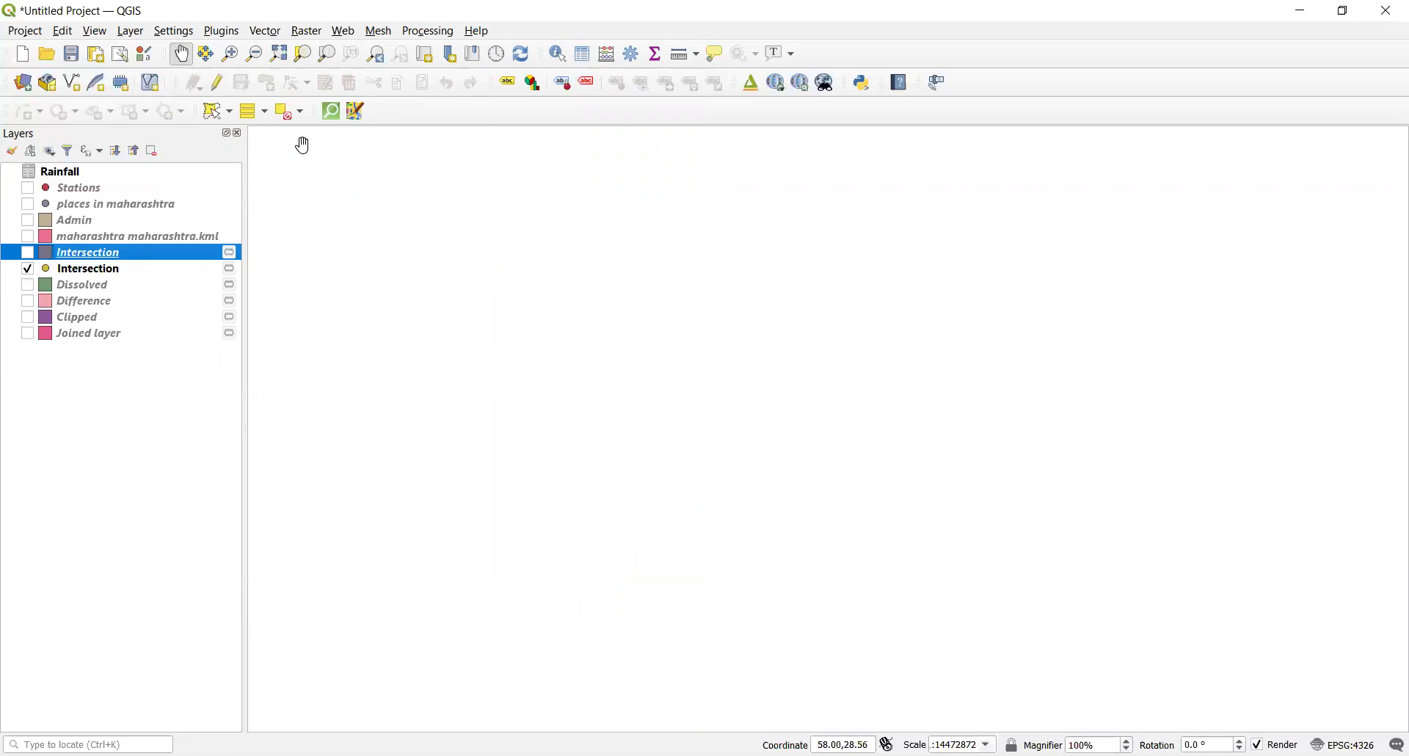
left_click(29, 270)
left_click(28, 253)
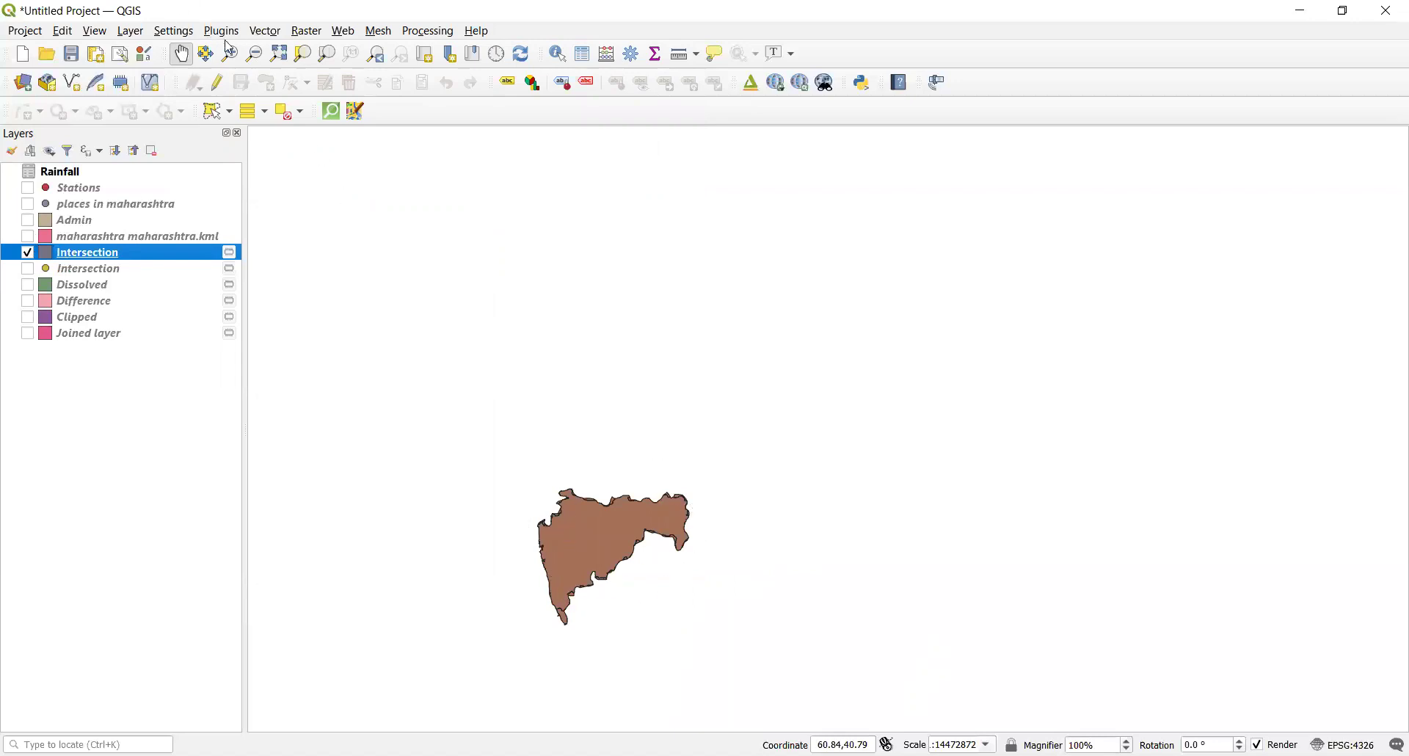
Run Union on places in maharashtra with Stations as the overlay into a temporary layer, and hide the polygon Intersection layer.
left_click(266, 32)
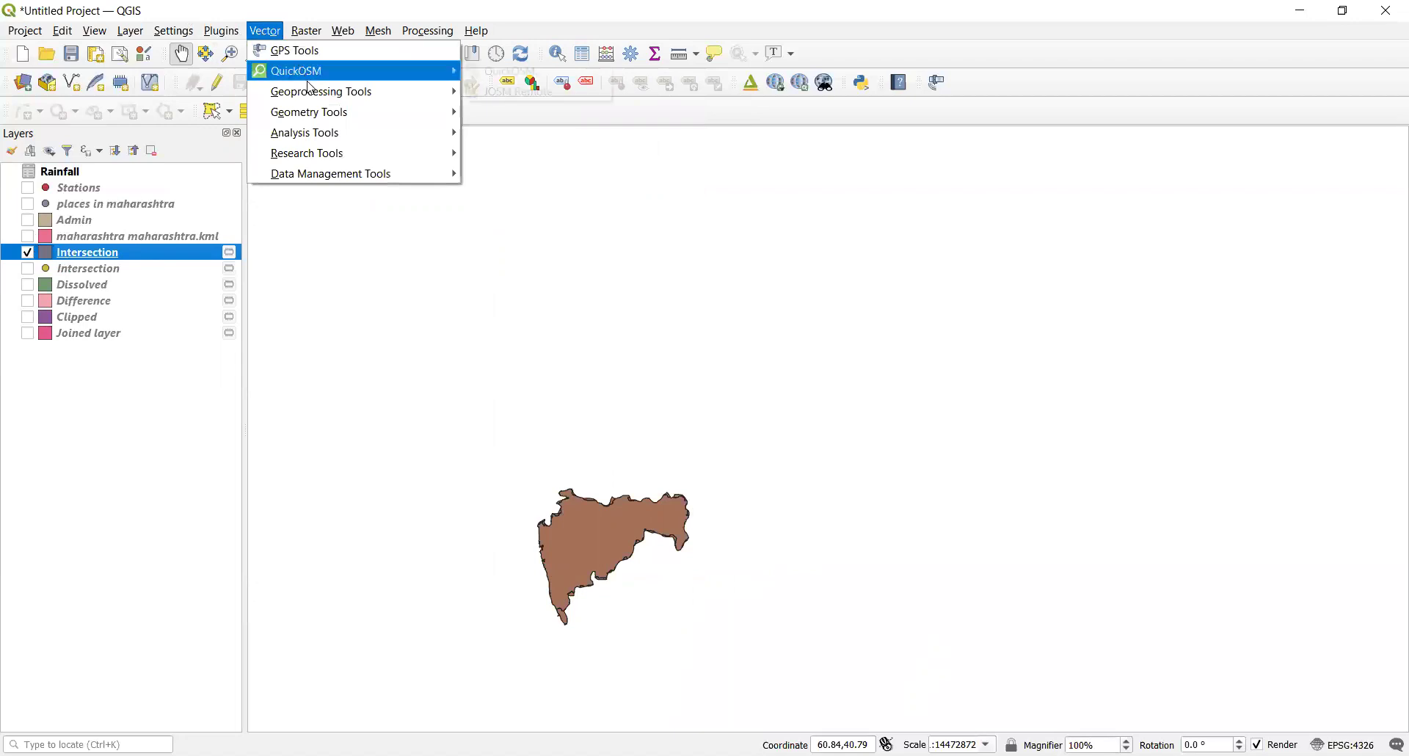
mouse_move(343, 102)
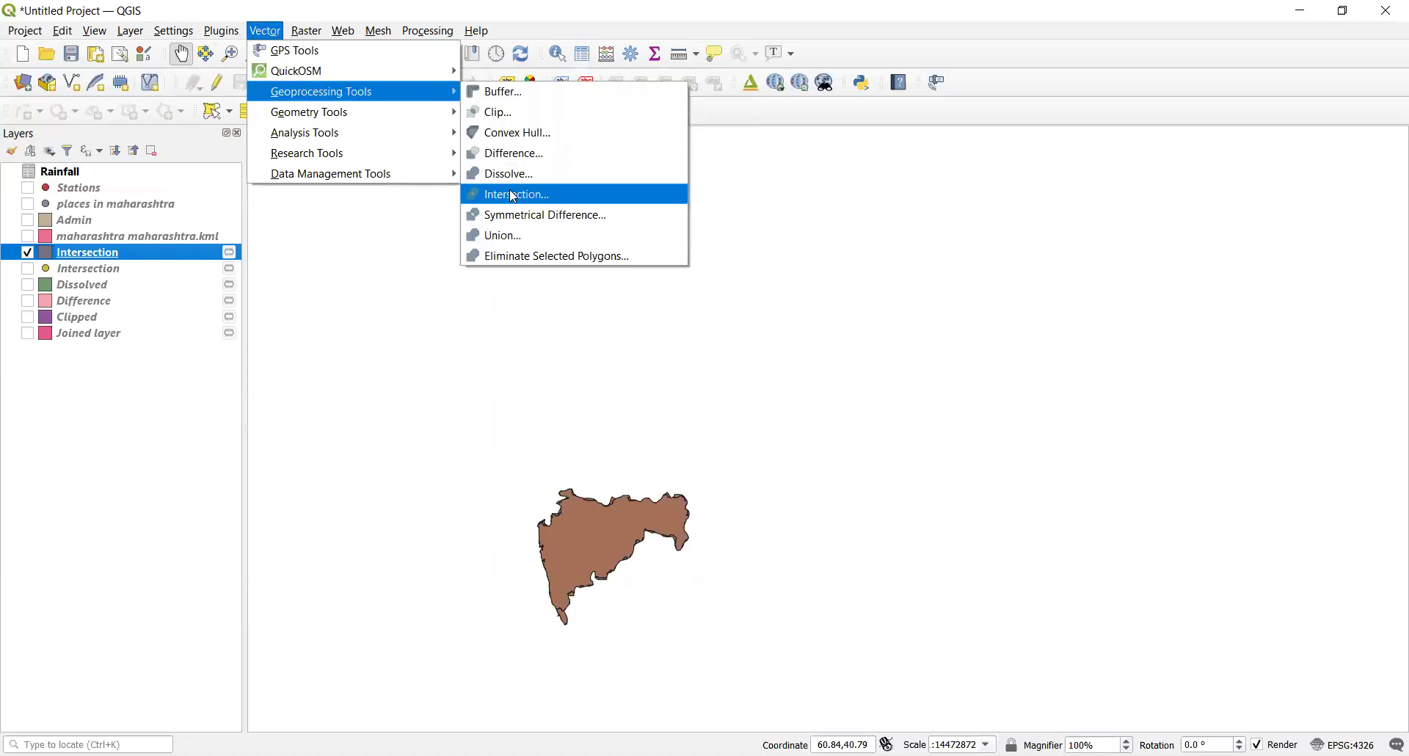
left_click(506, 239)
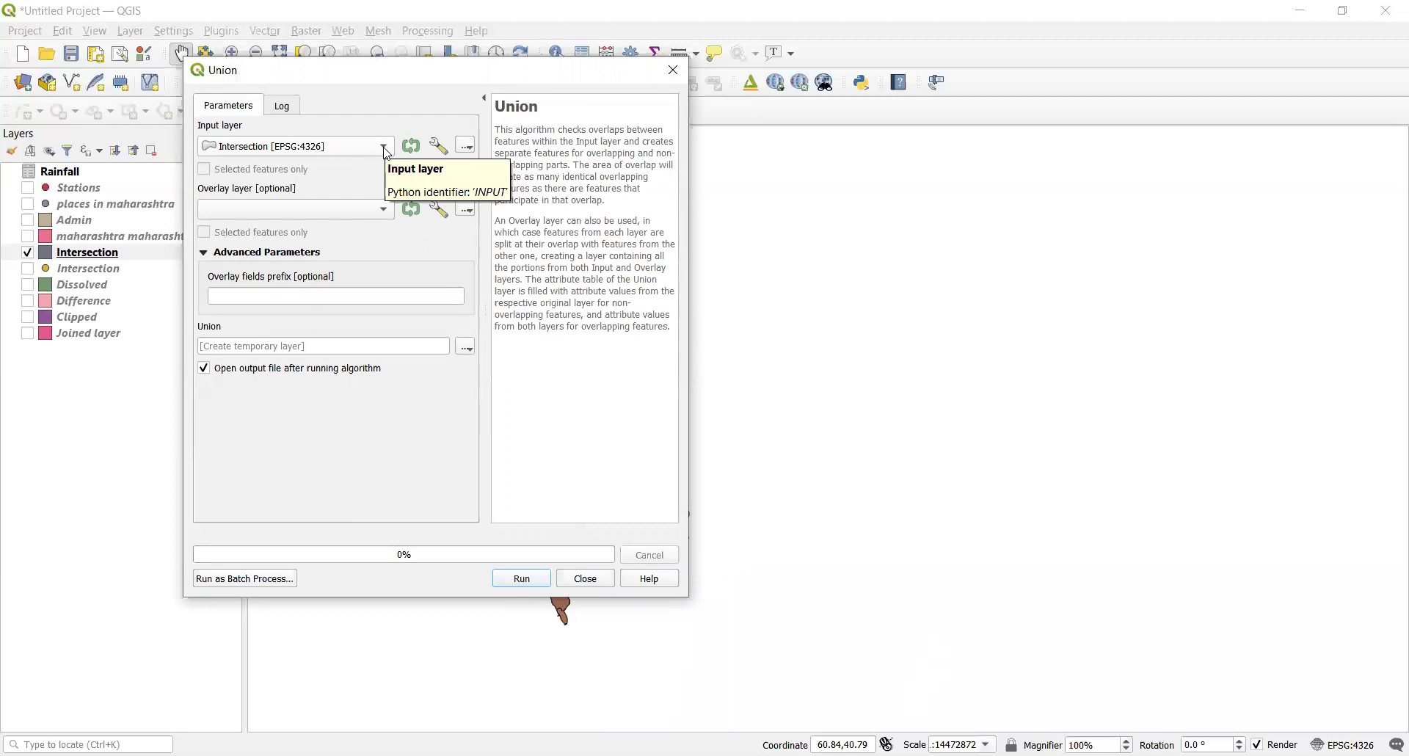
left_click(384, 210)
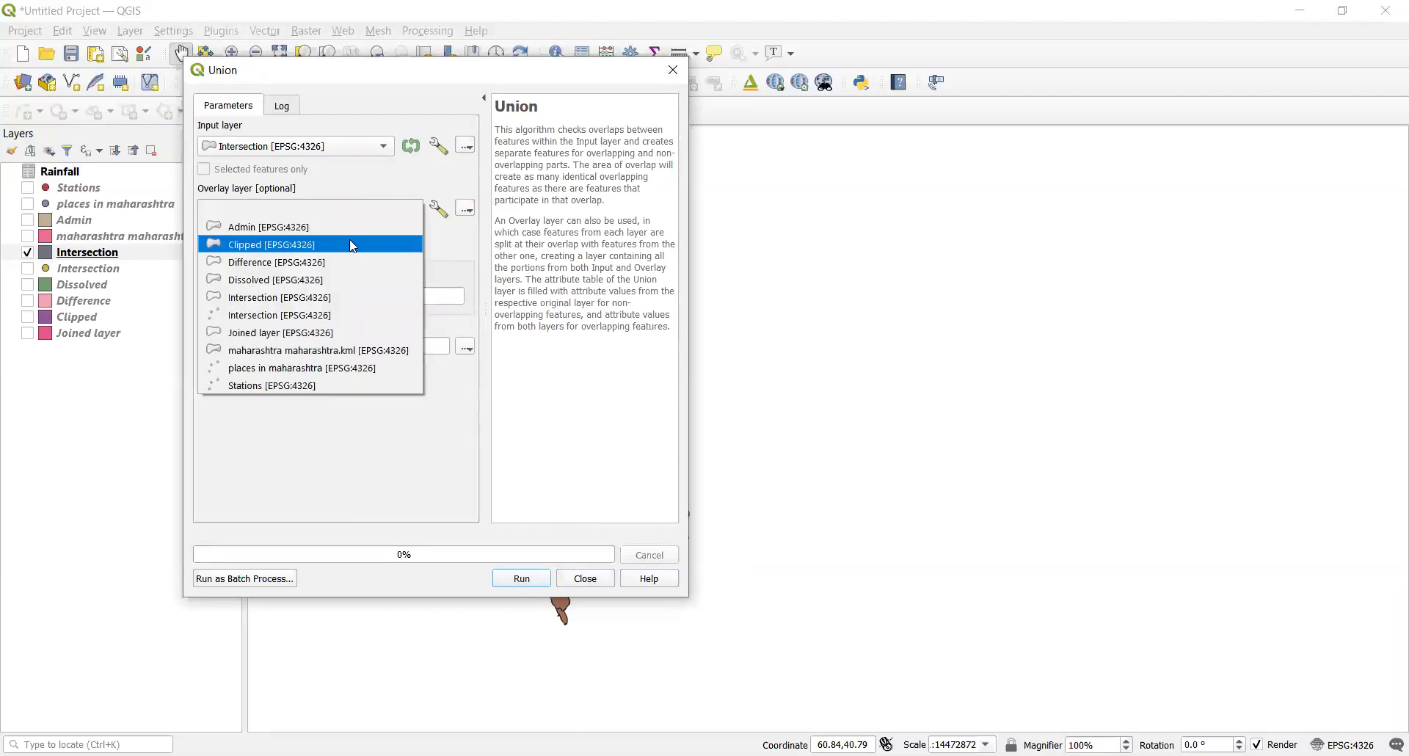
left_click(384, 145)
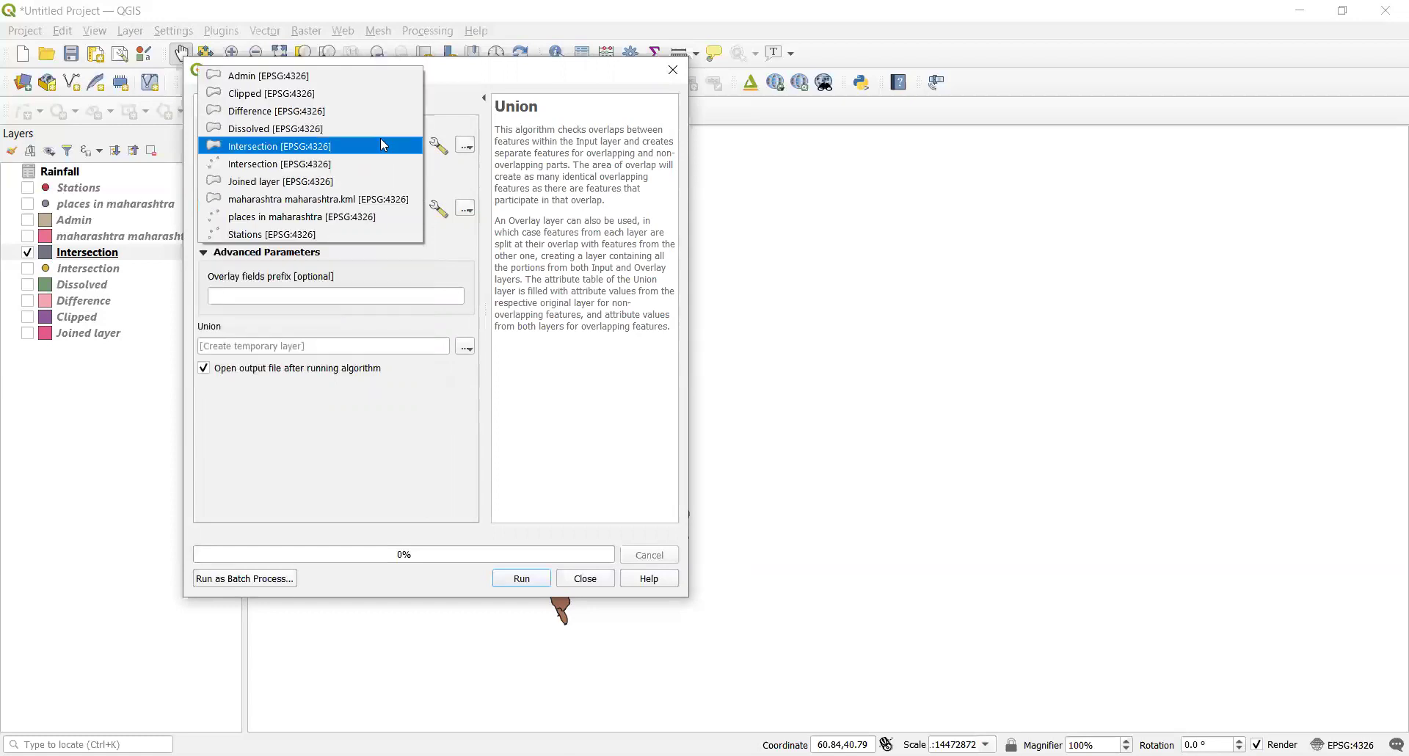
left_click(270, 218)
left_click(385, 208)
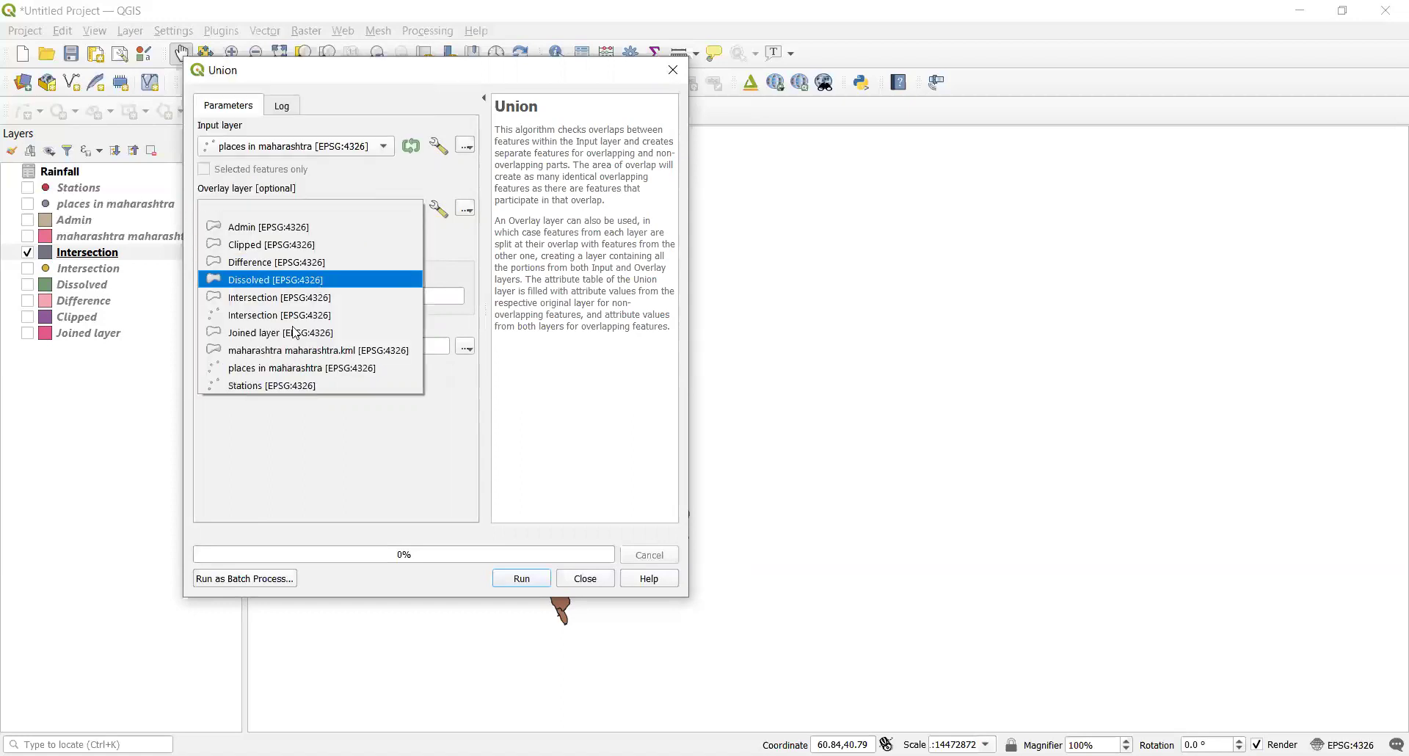
left_click(290, 387)
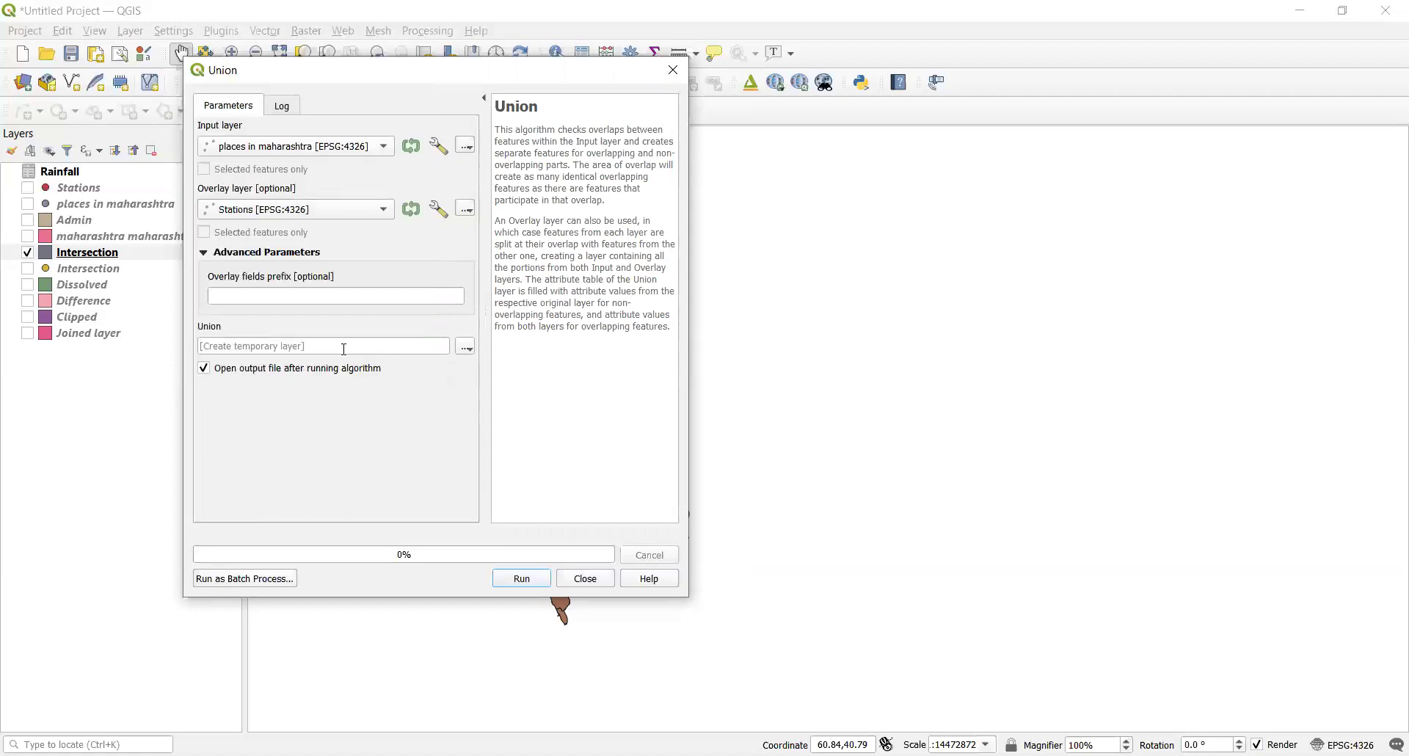
left_click(522, 578)
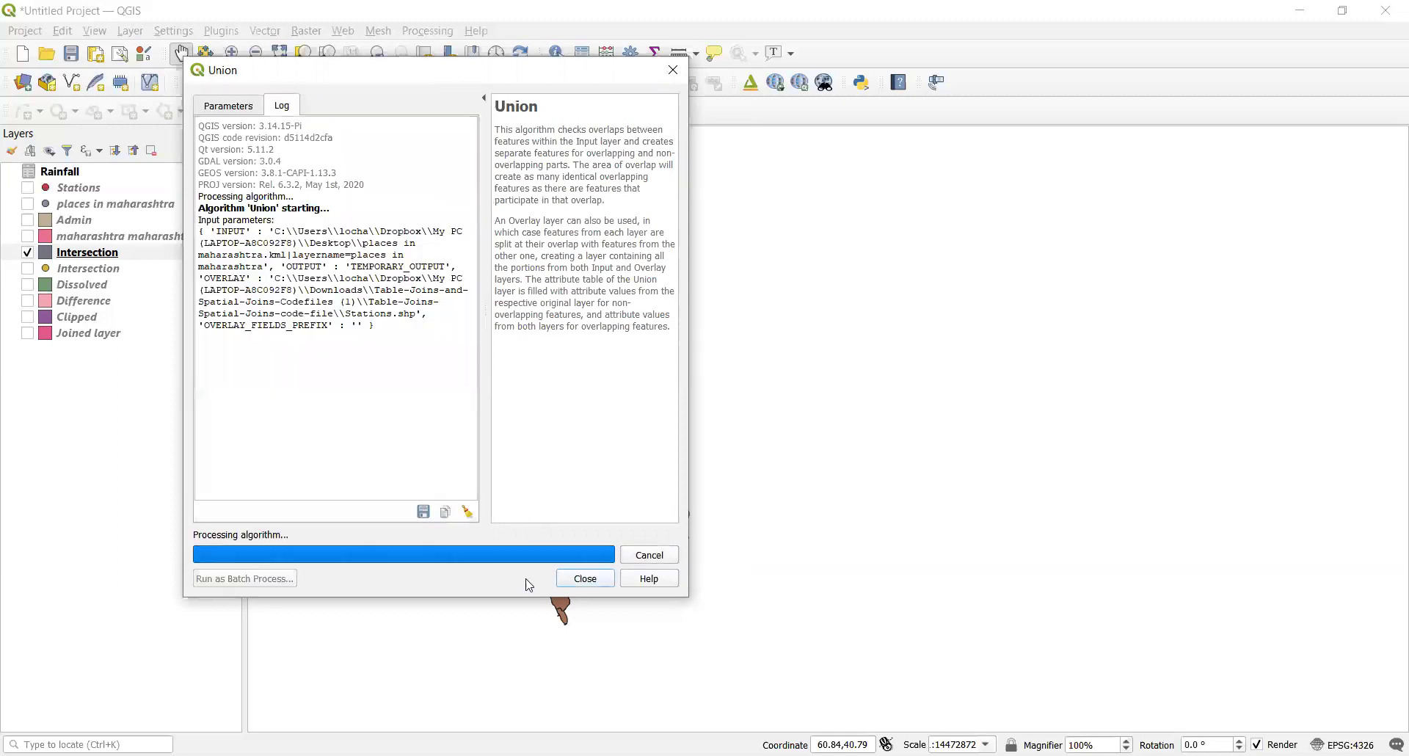
left_click(585, 583)
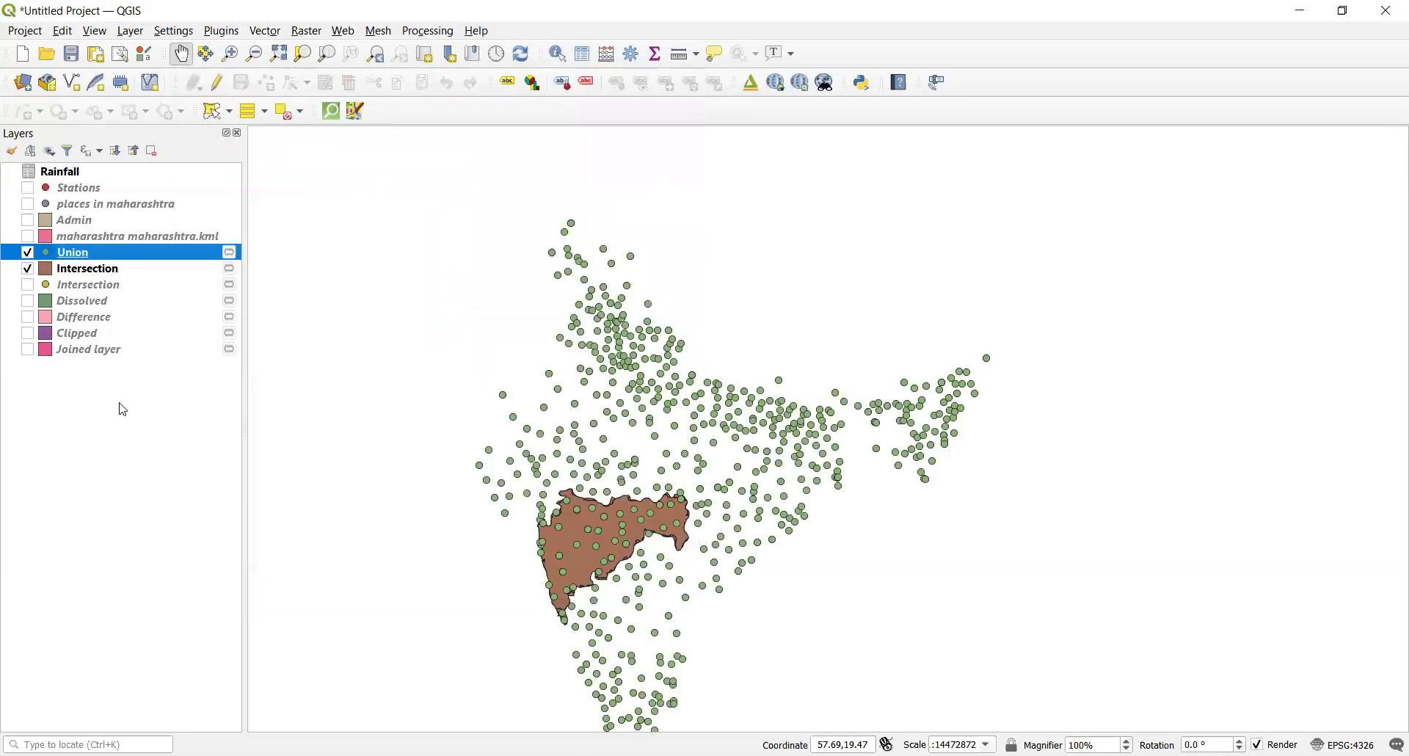
left_click(26, 271)
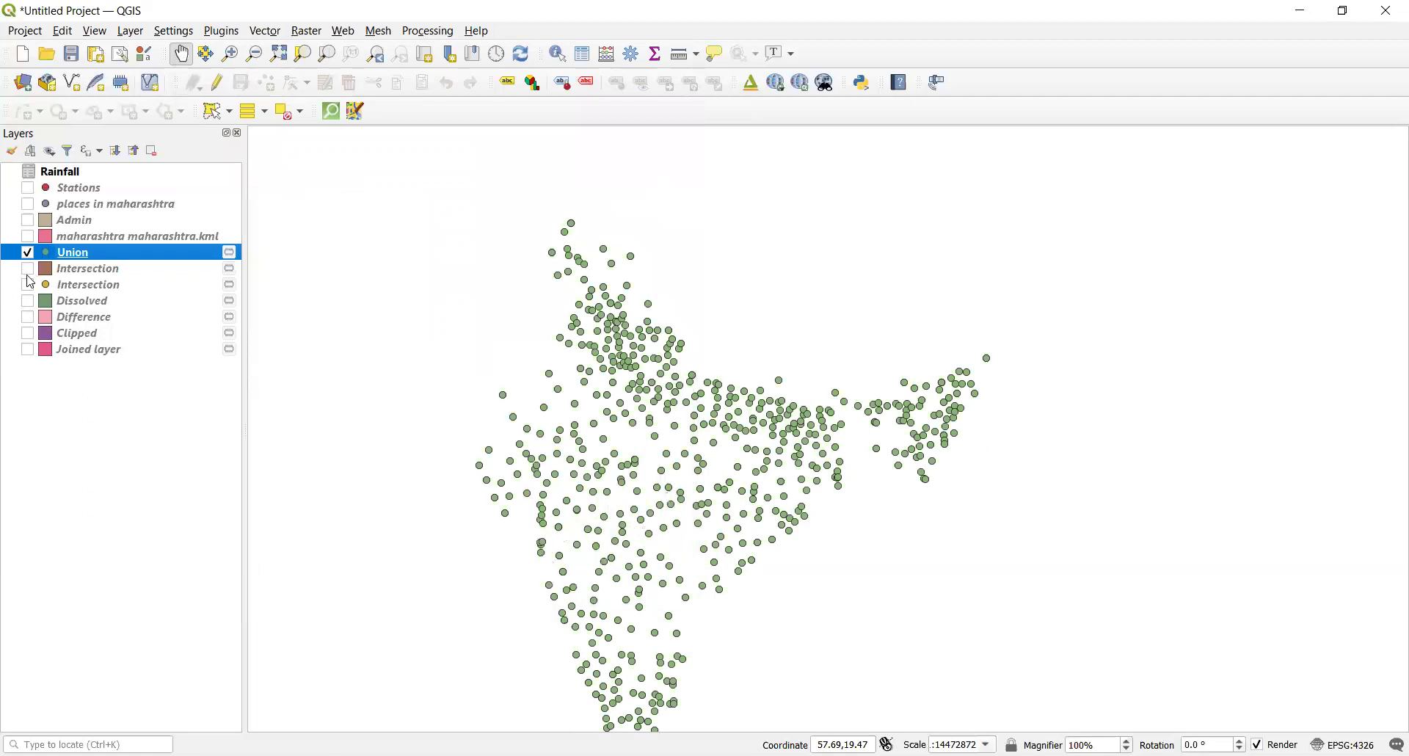
Compare the Union points with Stations and places in maharashtra, leaving places in maharashtra displayed and Stations hidden.
left_click(28, 190)
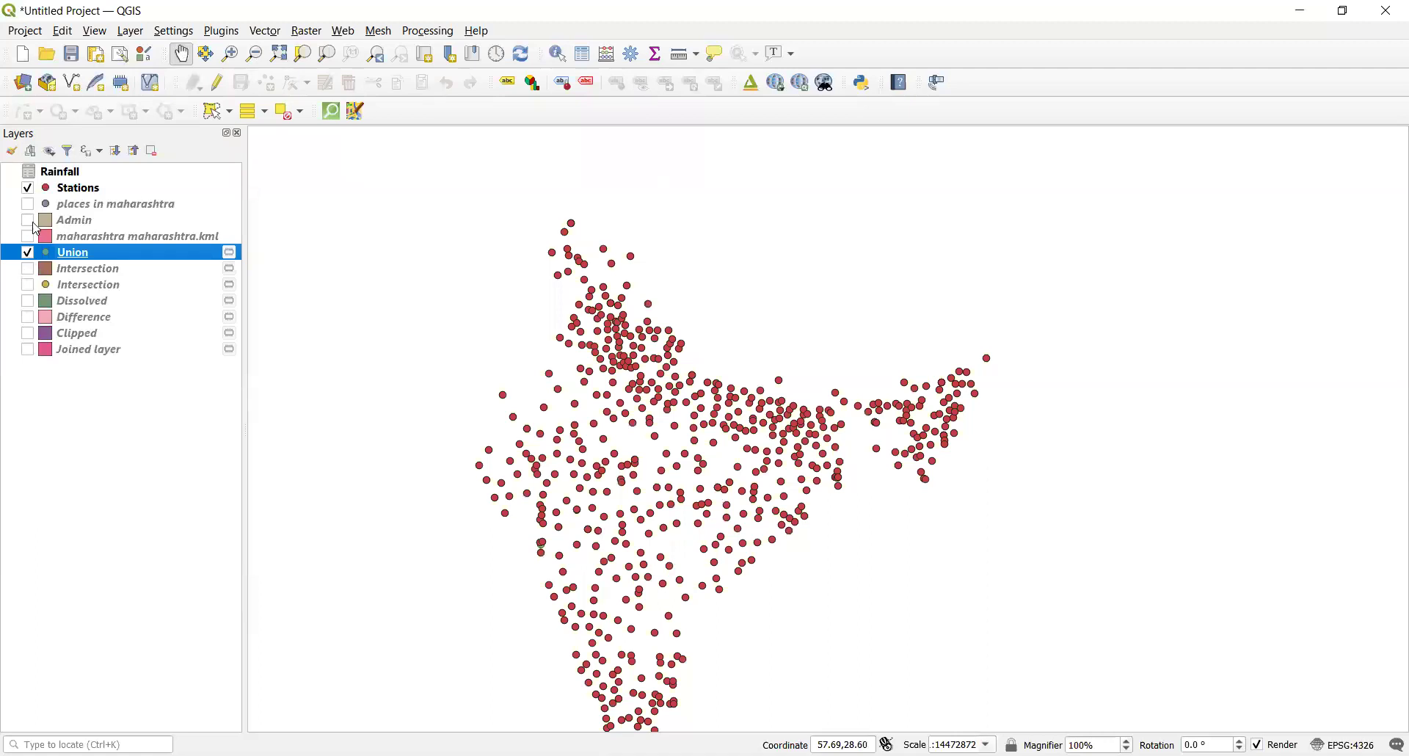
left_click(28, 206)
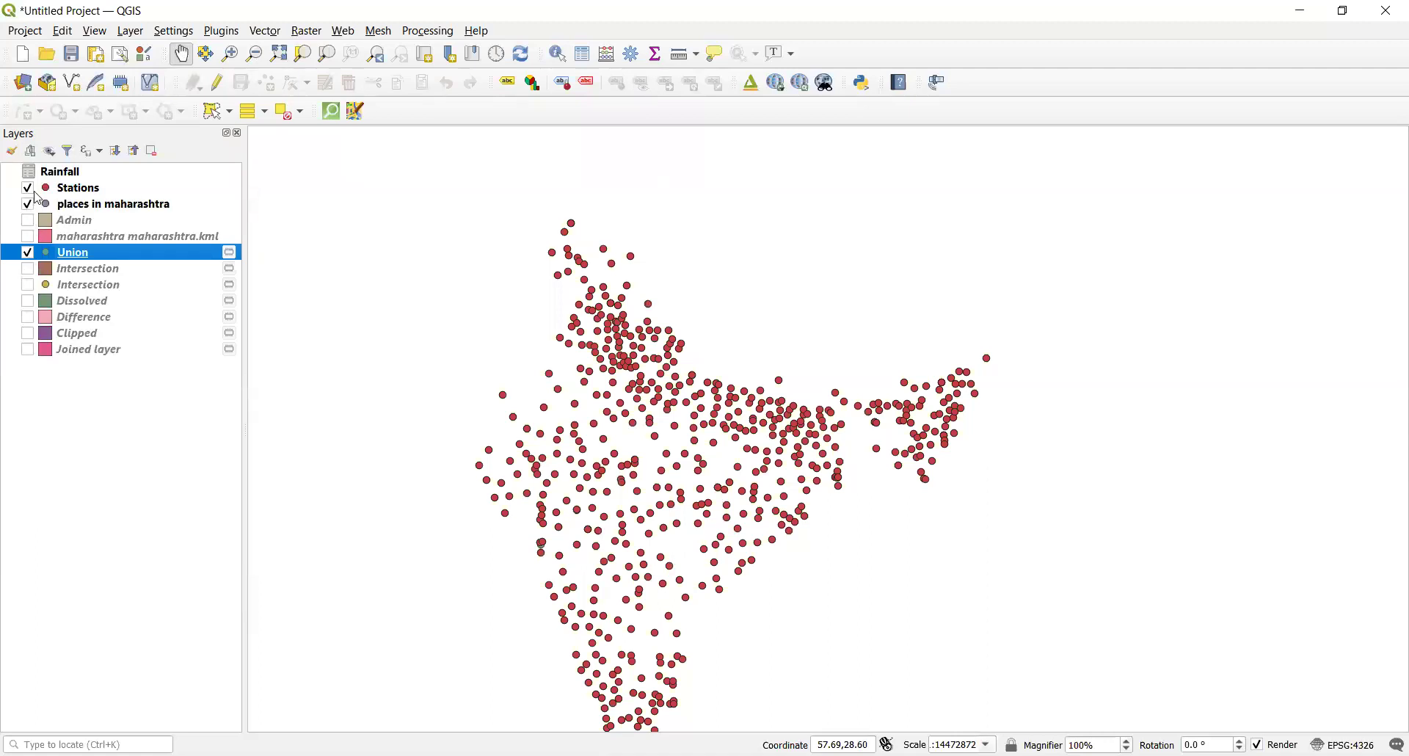
left_click(28, 189)
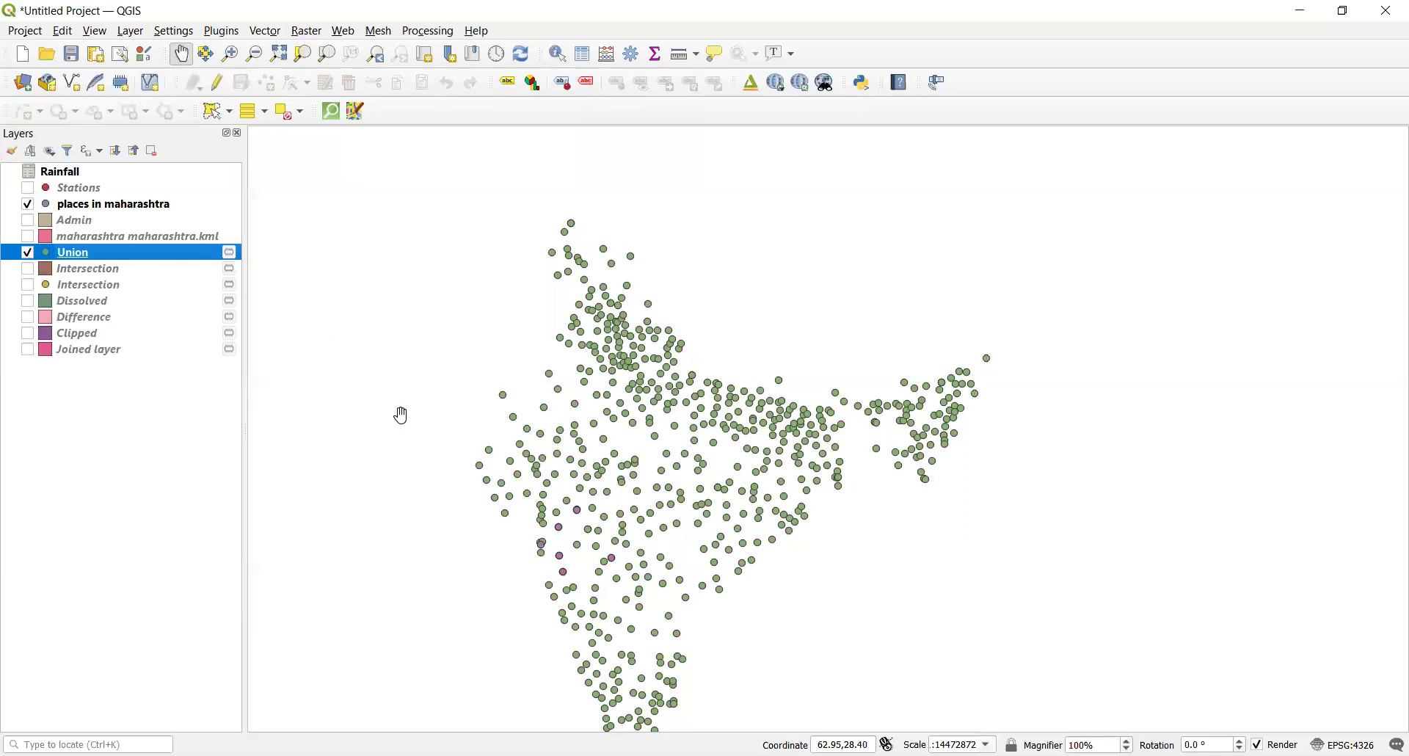
scroll(576, 516, "up", 3)
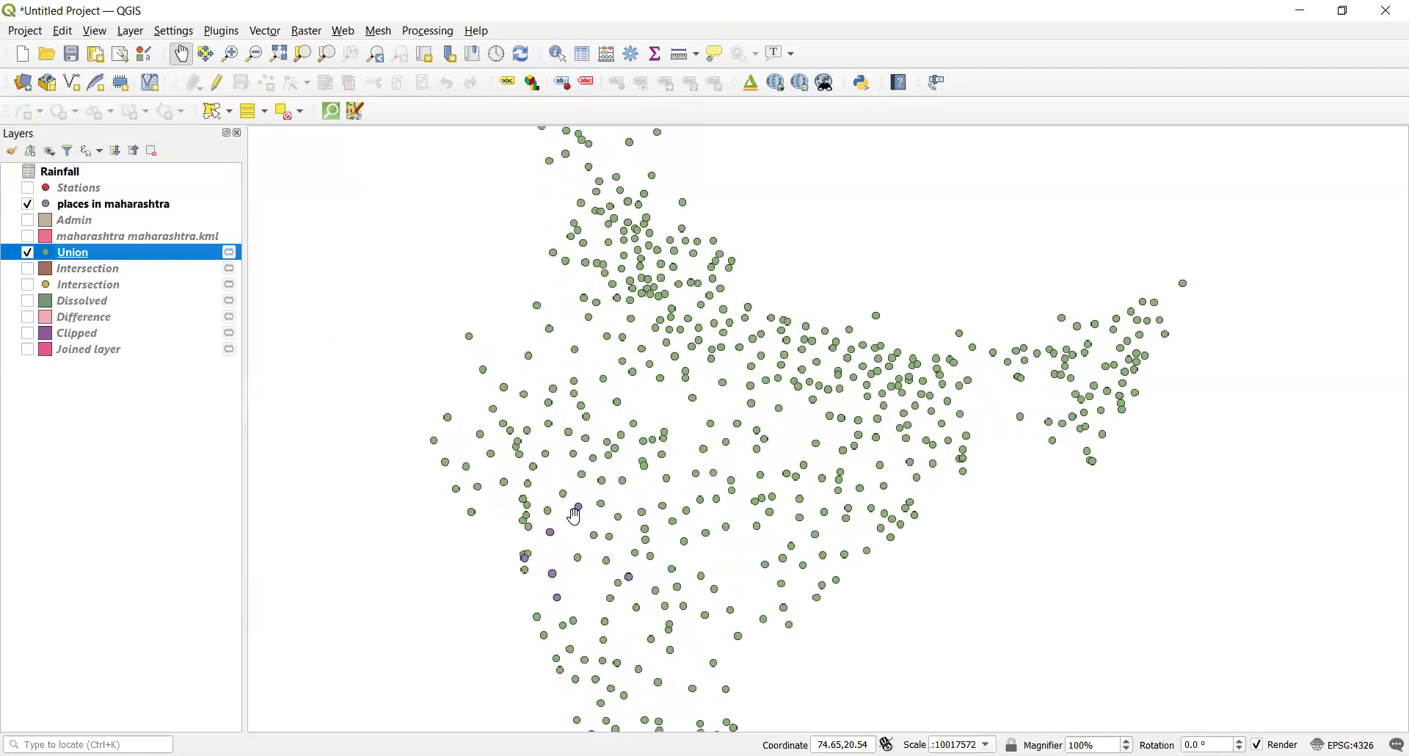
scroll(576, 516, "up", 1)
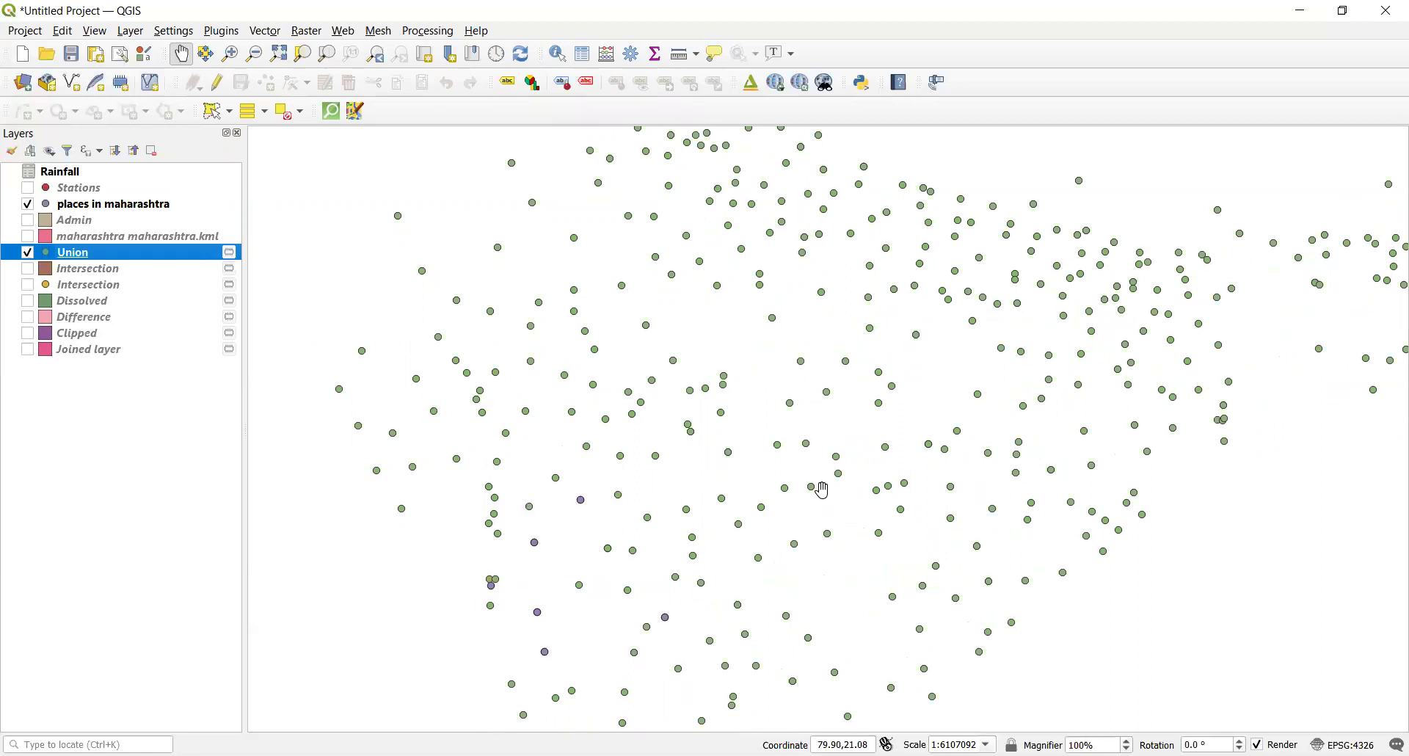
scroll(822, 488, "down", 4)
scroll(824, 490, "down", 1)
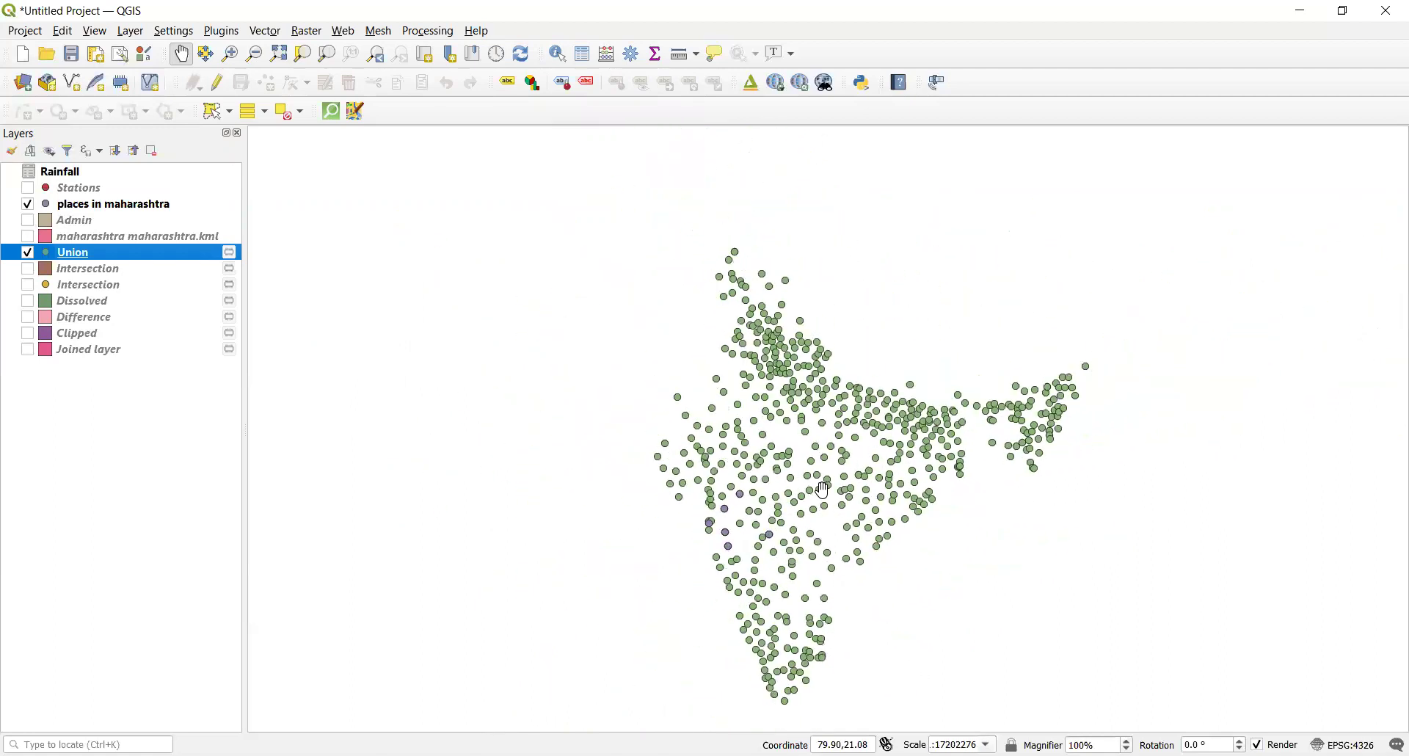
left_click(299, 35)
mouse_move(266, 31)
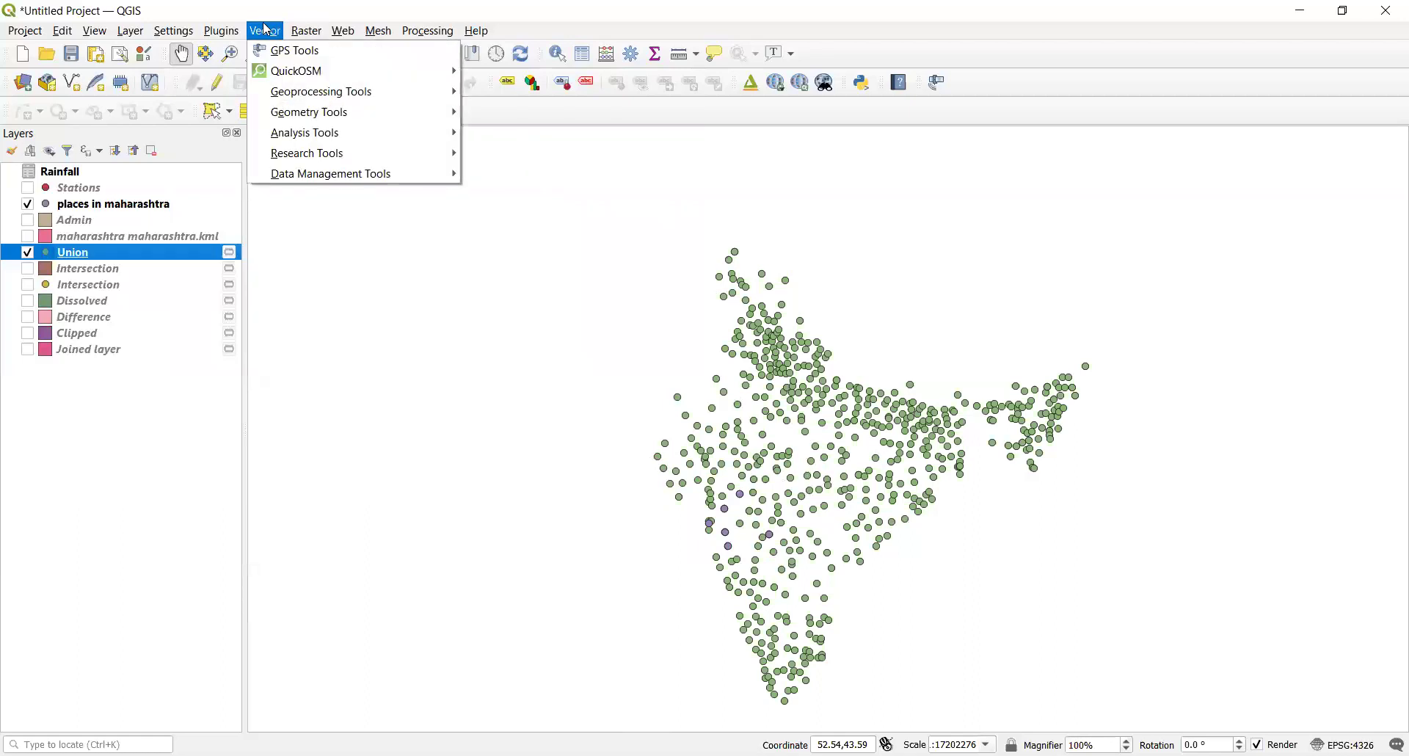
mouse_move(335, 137)
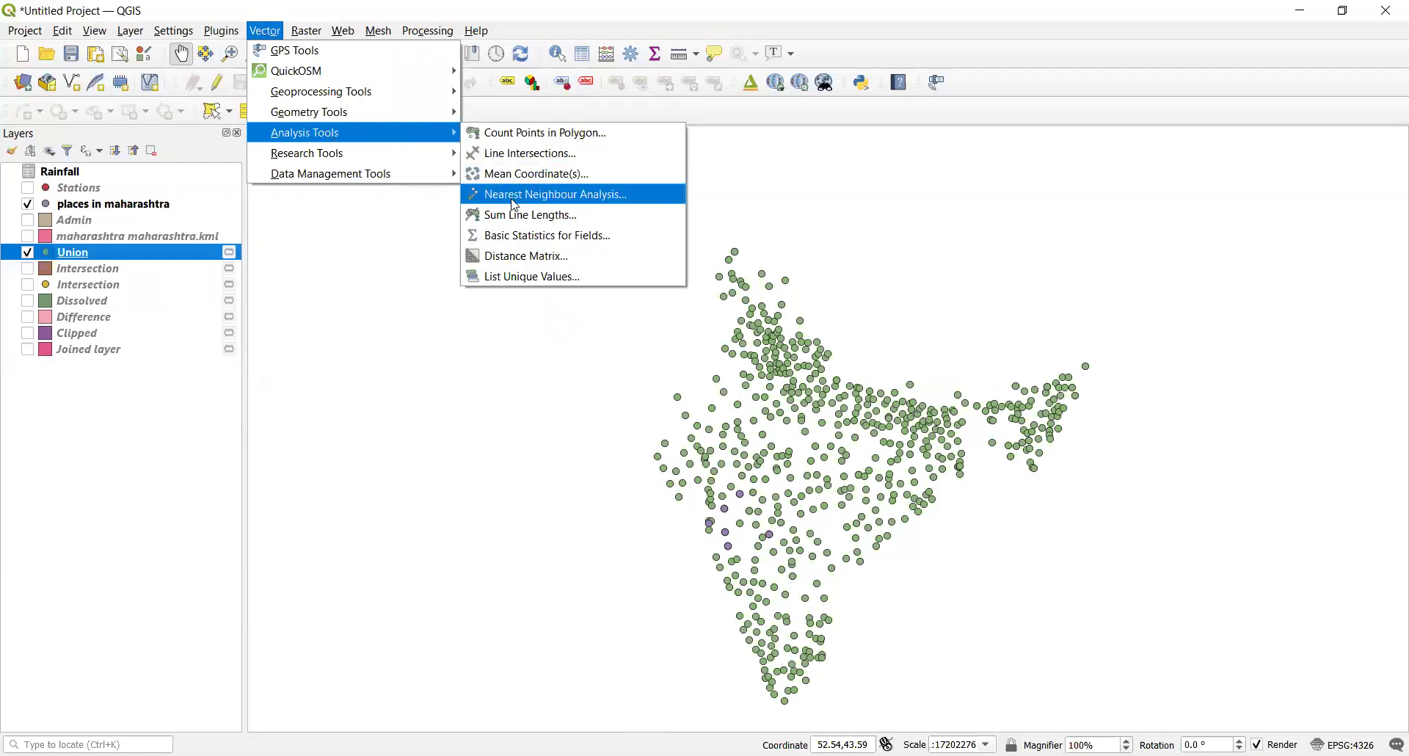
mouse_move(389, 160)
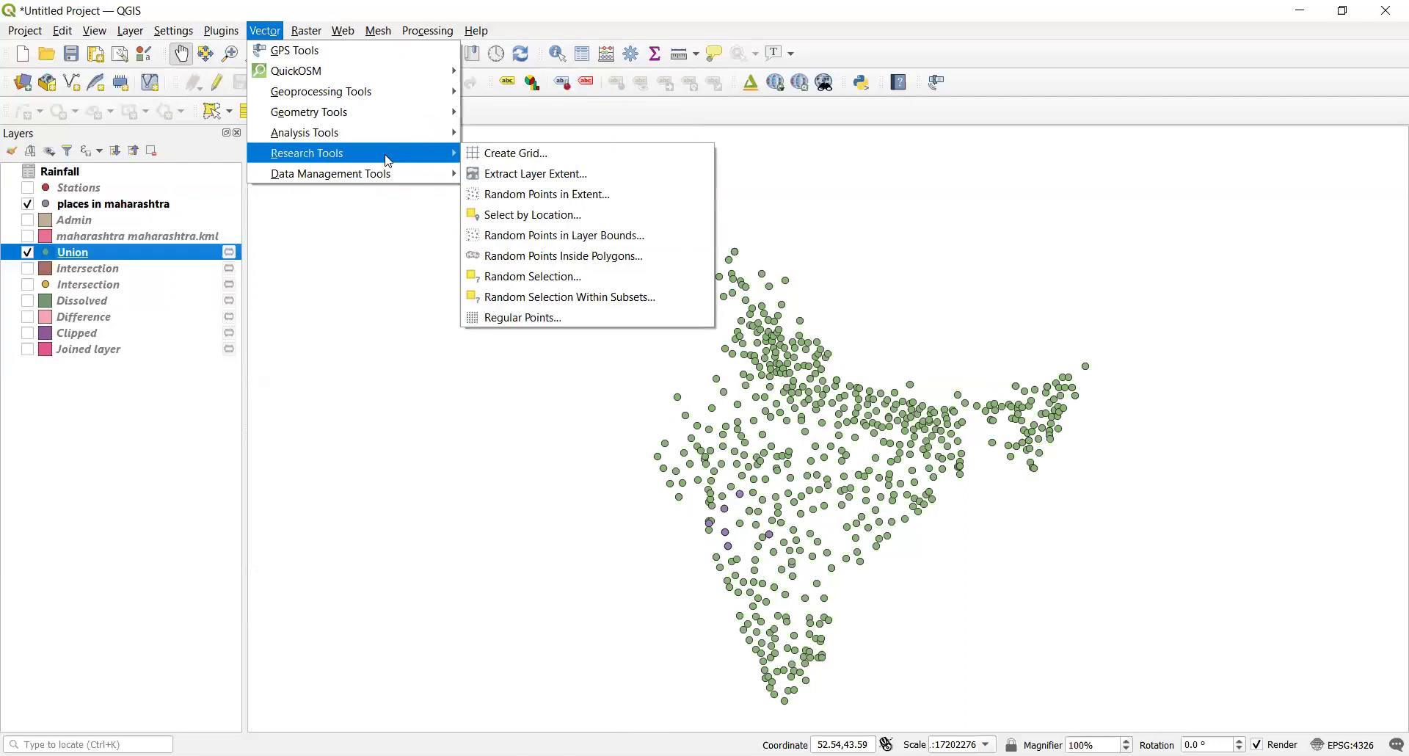
mouse_move(342, 190)
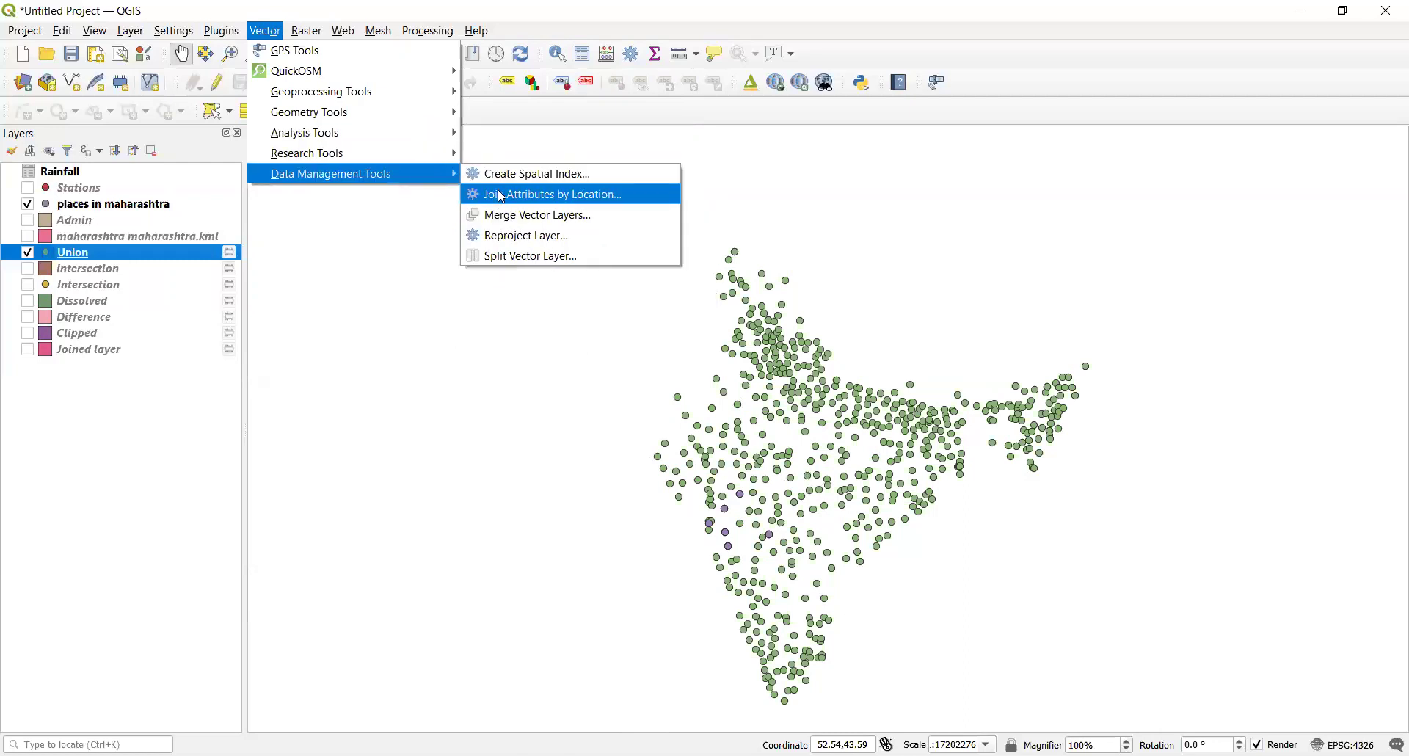
left_click(408, 276)
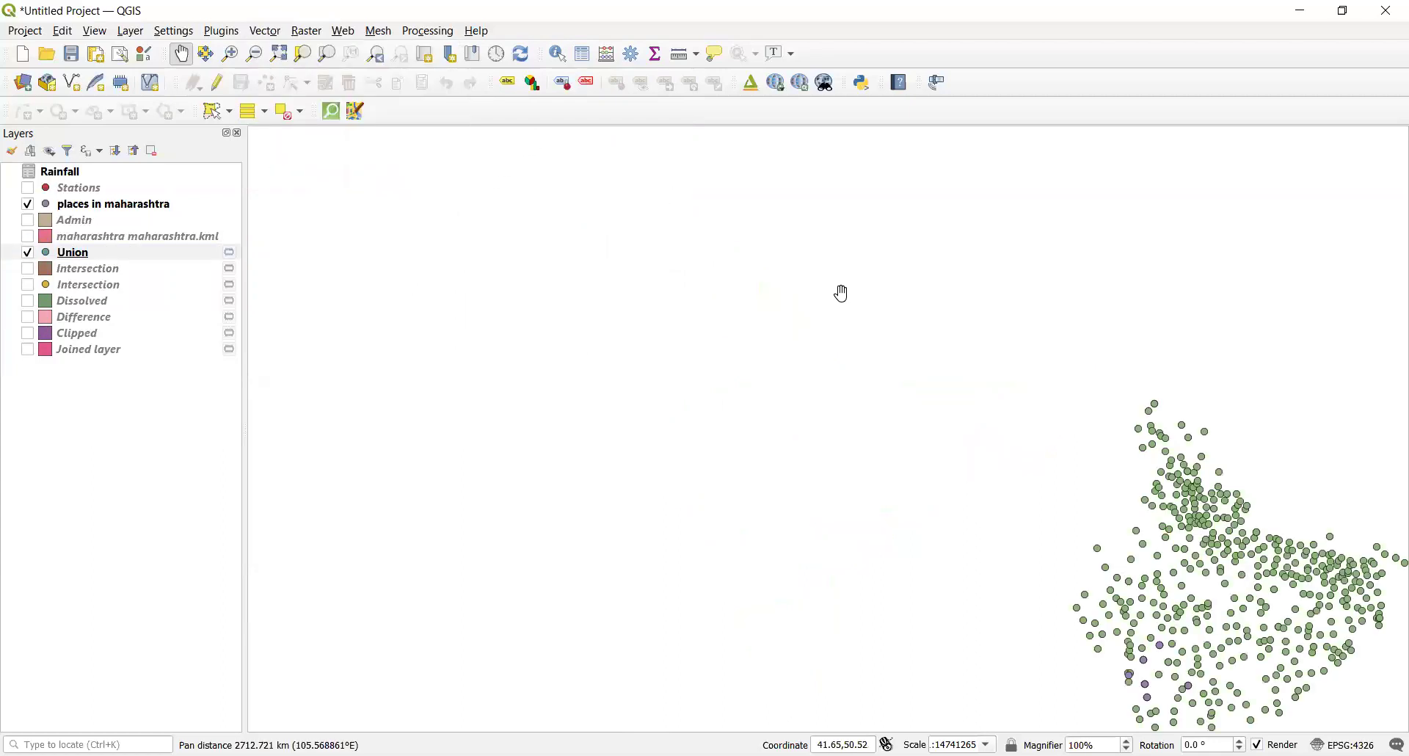
left_click_drag(1189, 557, 822, 440)
scroll(822, 440, "down", 1)
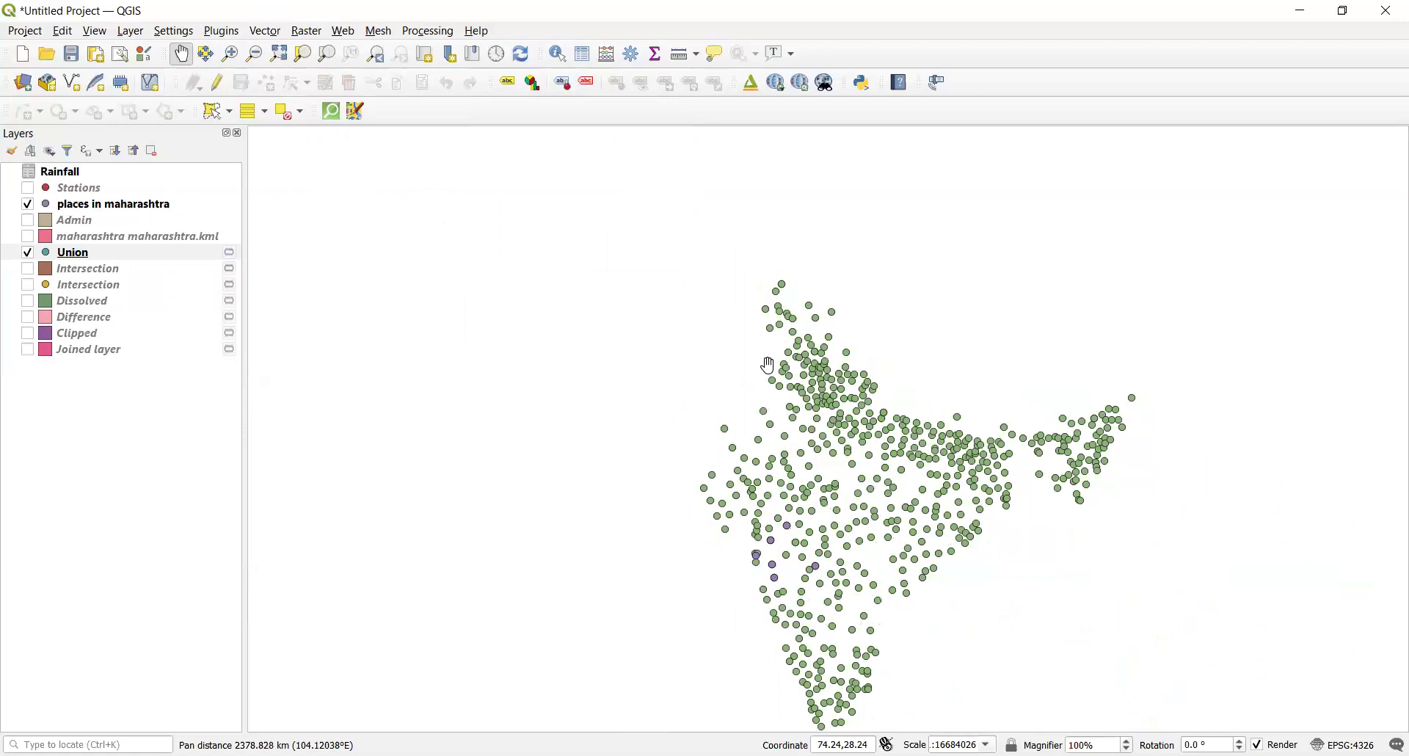